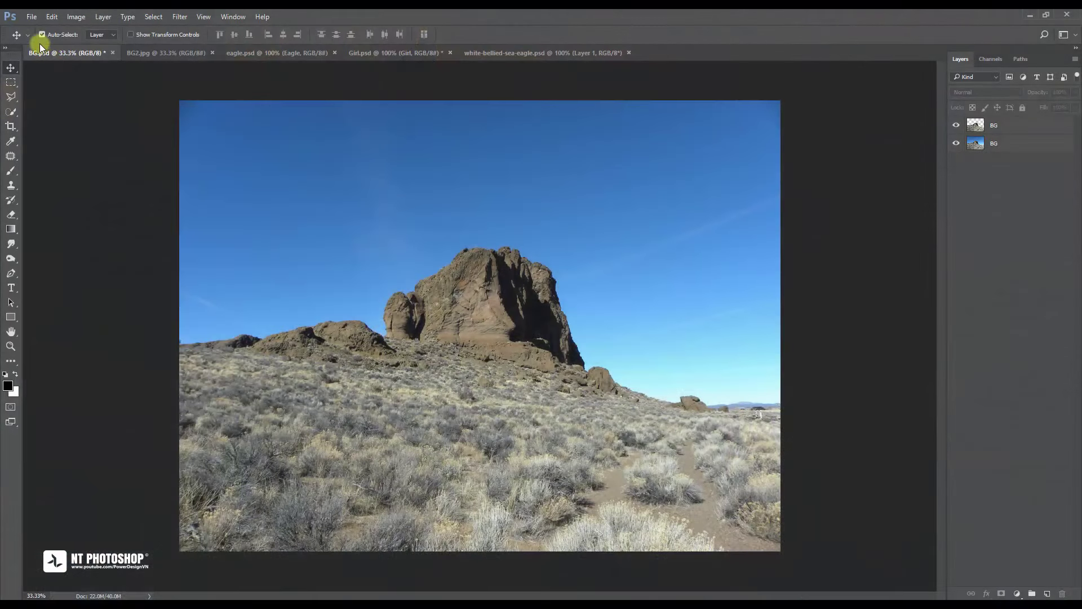
Create a new 1440 × 810 px document at 72 pixels per inch
{"action": "left_click", "coordinate": [32, 17]}
{"action": "left_click", "coordinate": [41, 29]}
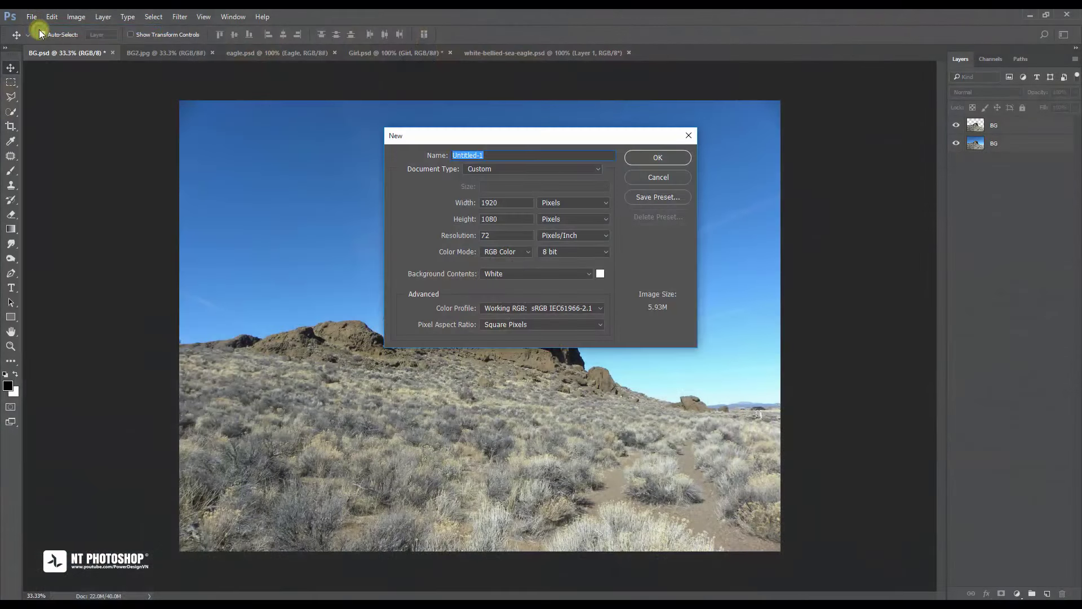
{"action": "double_click", "coordinate": [499, 203]}
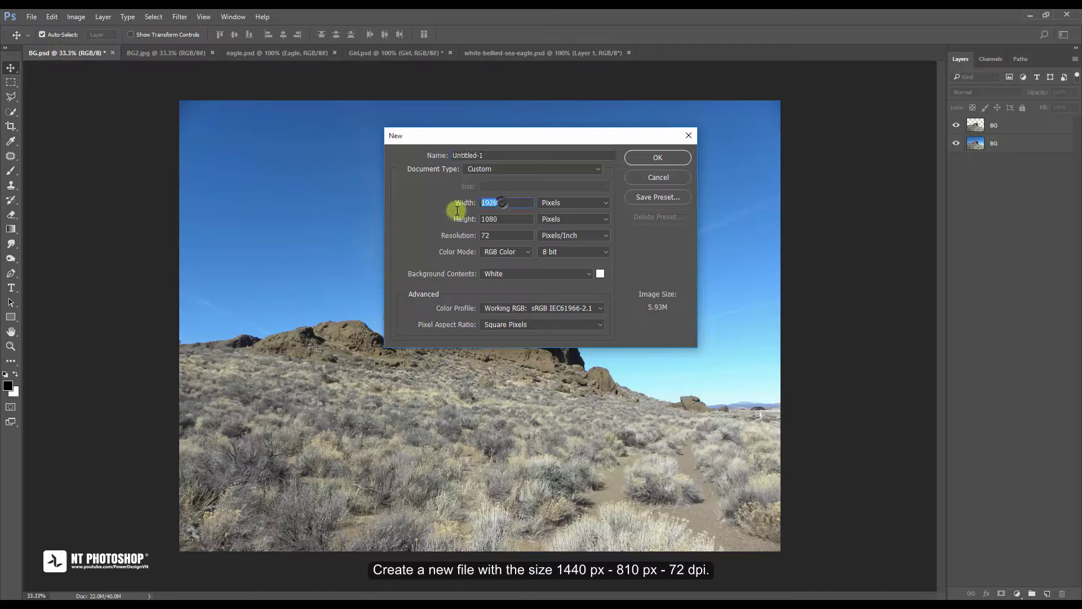
{"action": "type", "text": "1440"}
{"action": "double_click", "coordinate": [513, 222]}
{"action": "type", "text": "810"}
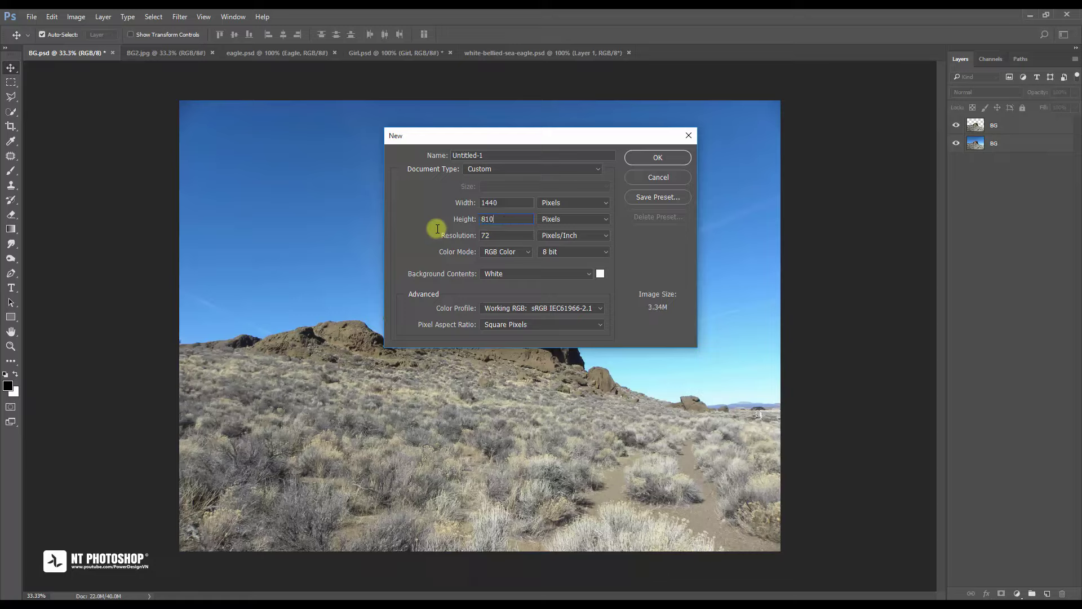
{"action": "left_click", "coordinate": [657, 159]}
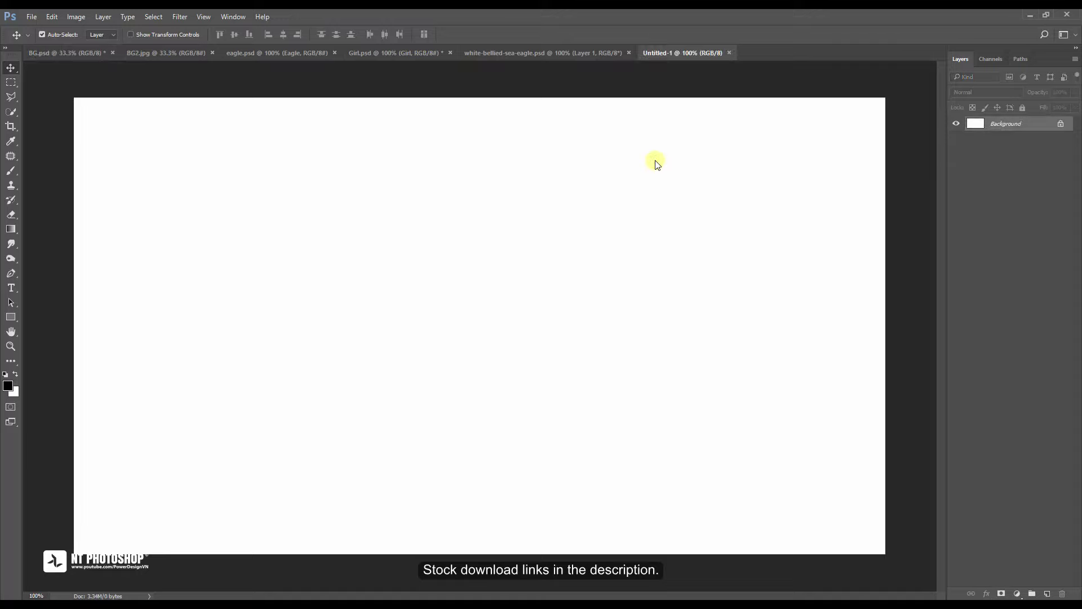
Fill the canvas with foreground colour #6e8349, then switch back to BG.psd
{"action": "left_click", "coordinate": [7, 386]}
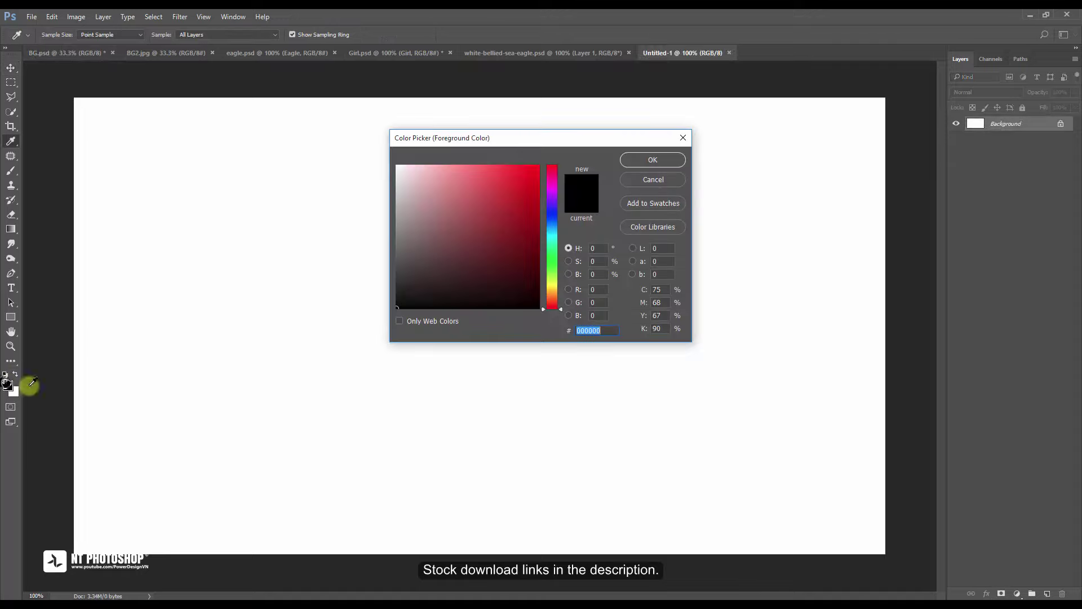
{"action": "mouse_move", "coordinate": [561, 309]}
{"action": "left_mouse_down"}
{"action": "mouse_move", "coordinate": [561, 276]}
{"action": "mouse_move", "coordinate": [461, 233]}
{"action": "left_mouse_up"}
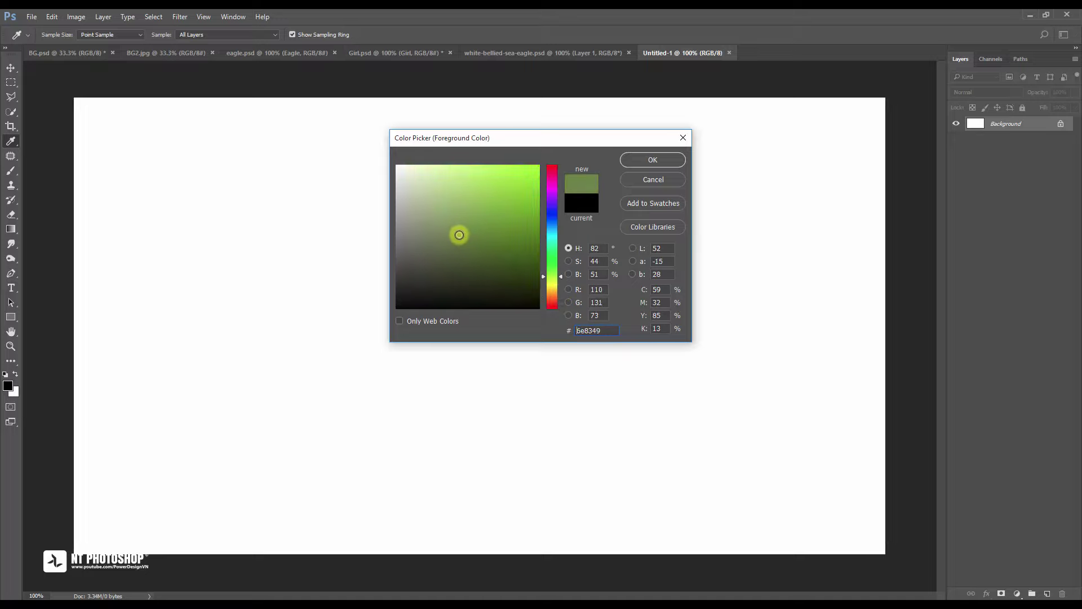
{"action": "left_click", "coordinate": [677, 160]}
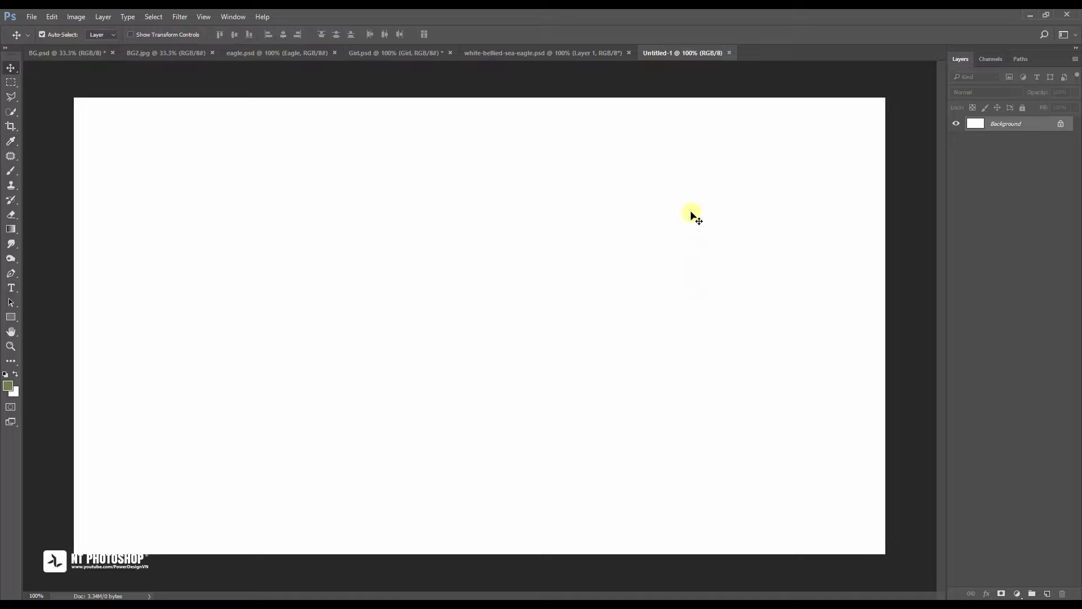
{"action": "key", "text": "alt+BackSpace"}
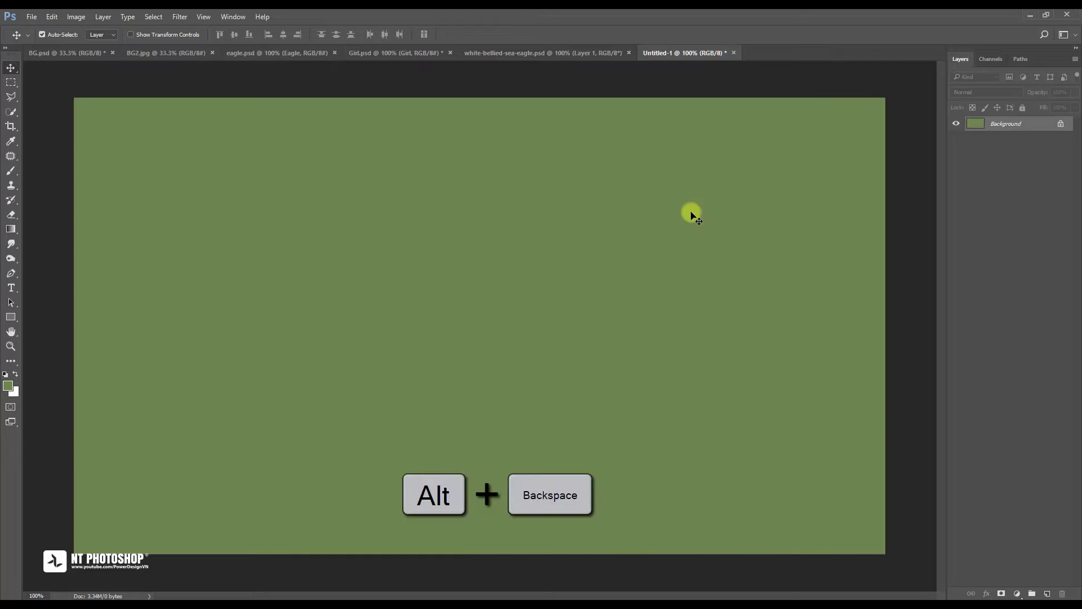
{"action": "left_click", "coordinate": [58, 54]}
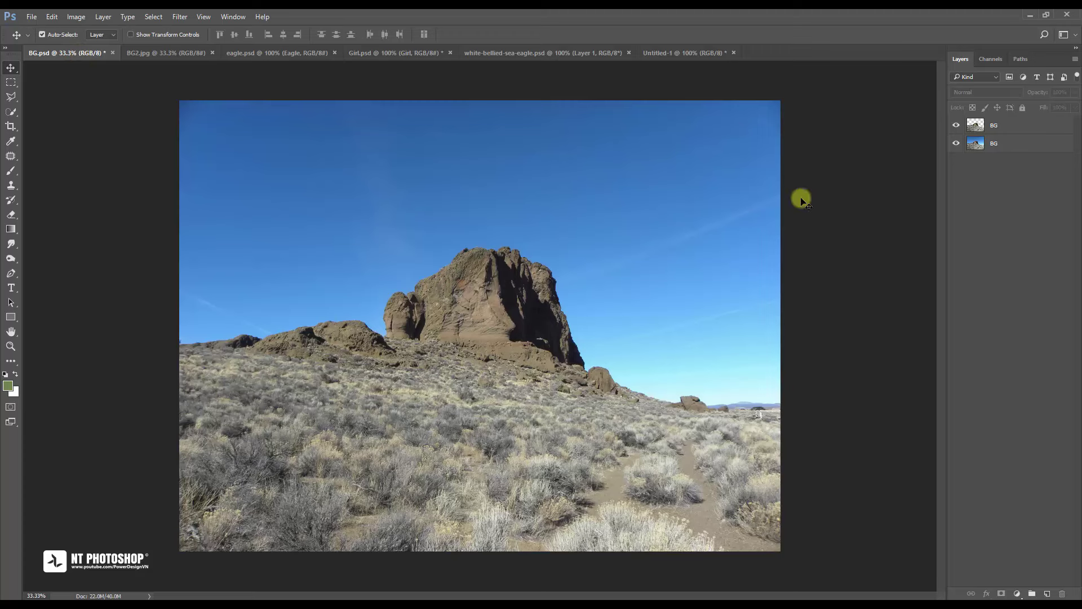
Hide the sky photo layer and drag the cut-out rock layer into Untitled-1, lower left
{"action": "left_click", "coordinate": [956, 144]}
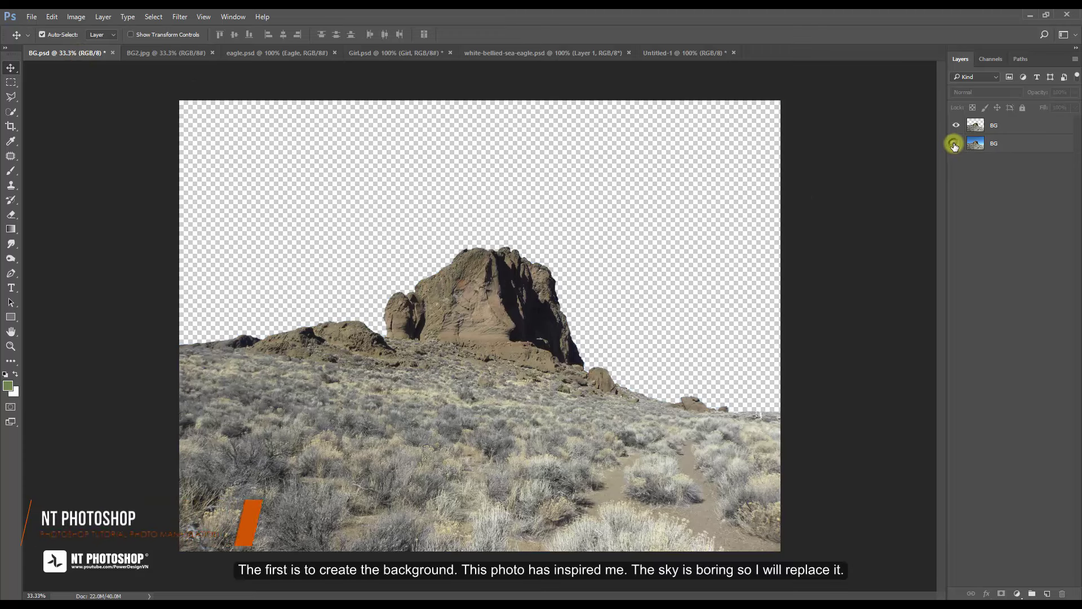
{"action": "left_click", "coordinate": [997, 125]}
{"action": "mouse_move", "coordinate": [514, 295]}
{"action": "left_mouse_down"}
{"action": "mouse_move", "coordinate": [697, 63]}
{"action": "mouse_move", "coordinate": [661, 188]}
{"action": "left_mouse_up"}
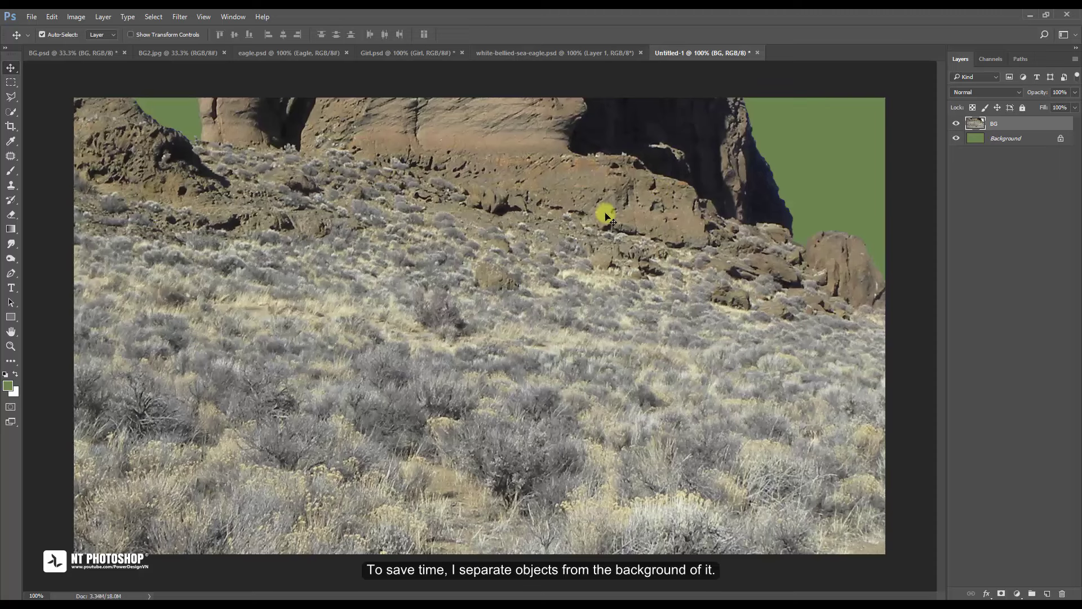
{"action": "left_click_drag", "start_coordinate": [584, 233], "coordinate": [553, 315]}
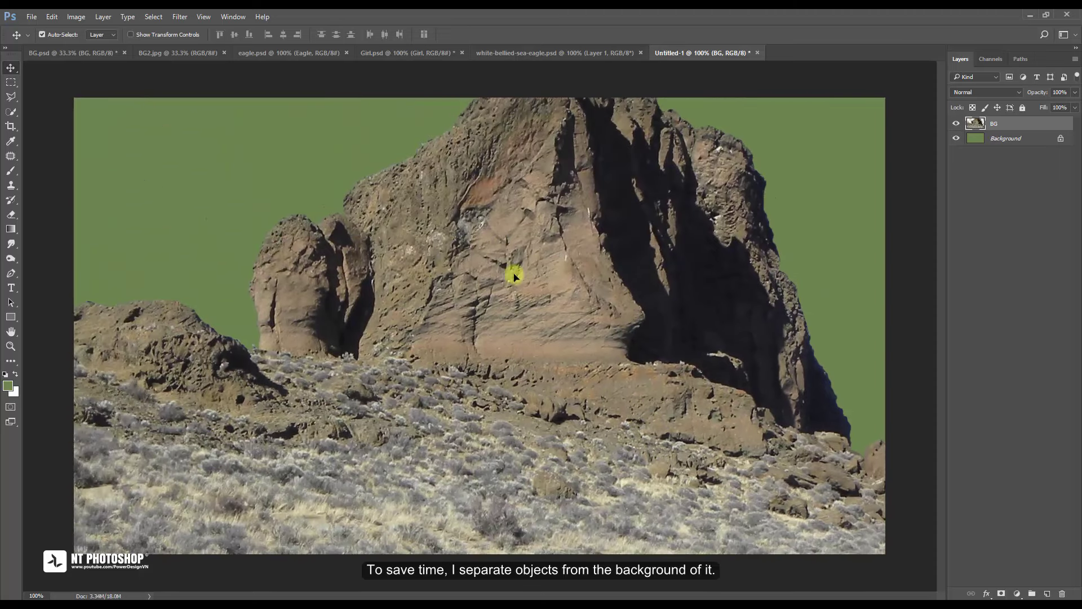
{"action": "key", "text": "ctrl+minus"}
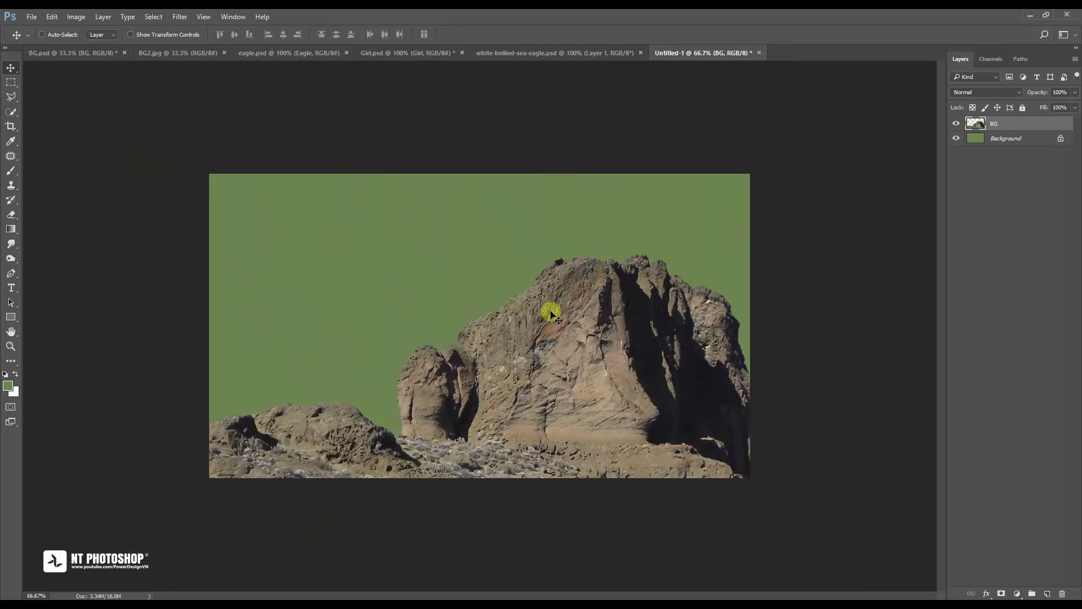
{"action": "key", "text": "ctrl+t"}
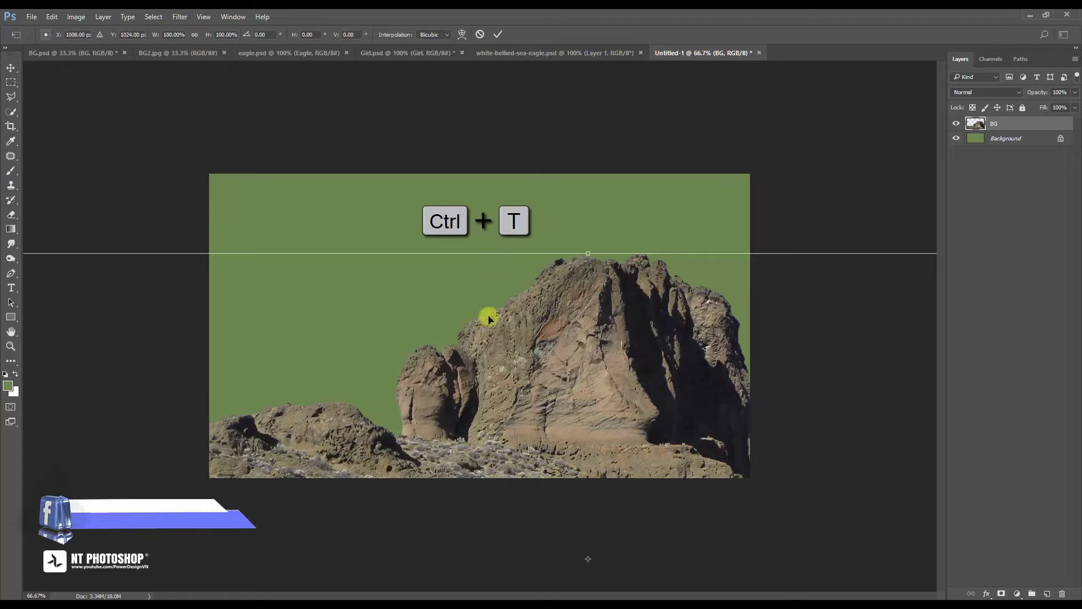
Scale the rock layer down to about 52% and centre it low on the canvas
{"action": "left_click_drag", "start_coordinate": [643, 278], "coordinate": [829, 191]}
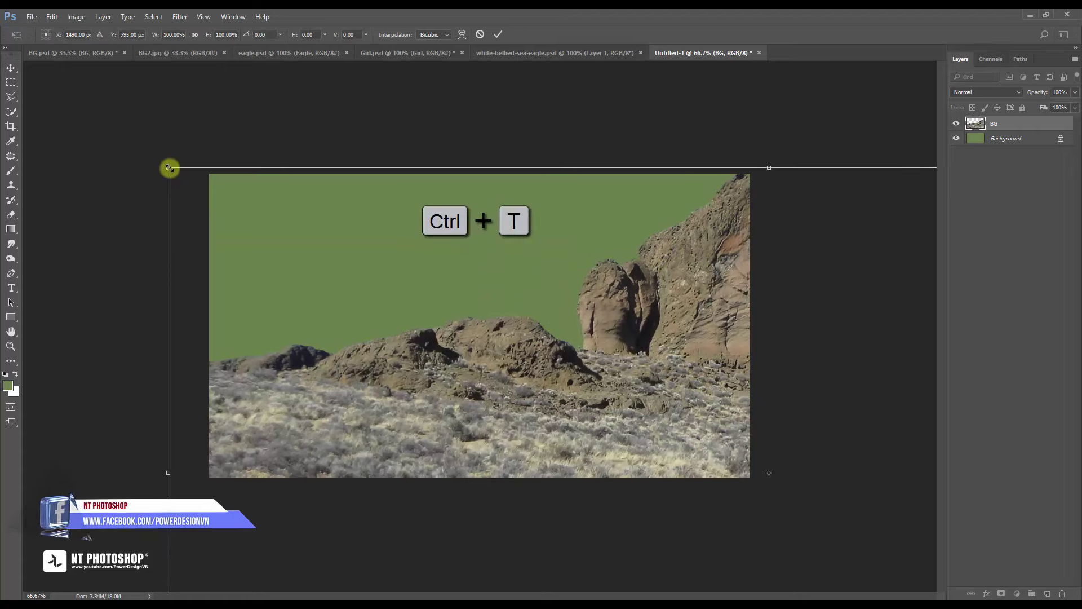
{"action": "left_click_drag", "start_coordinate": [168, 167], "coordinate": [435, 322]}
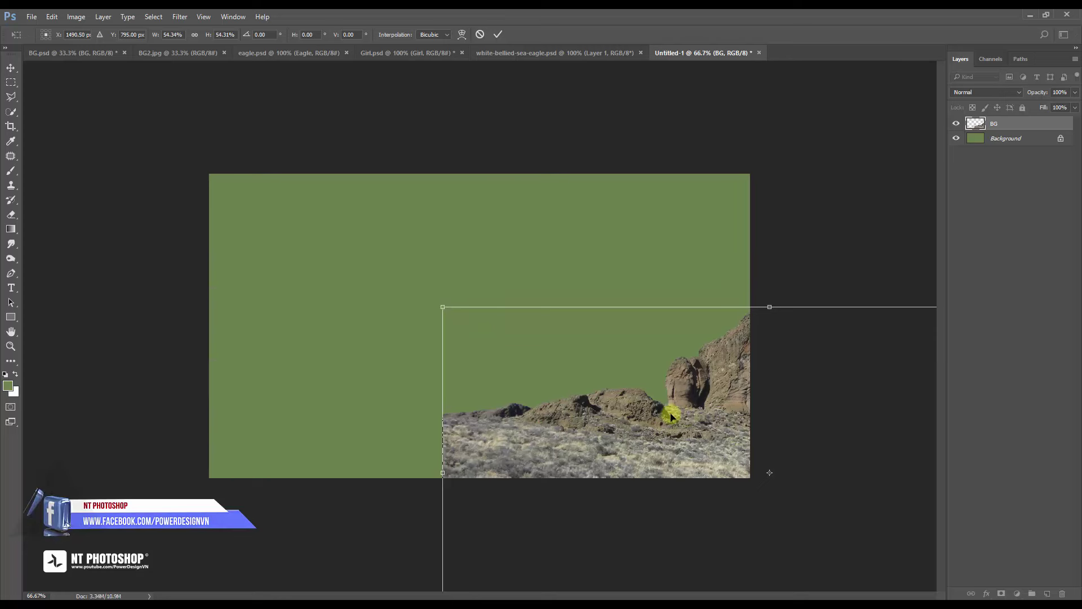
{"action": "left_click_drag", "start_coordinate": [669, 410], "coordinate": [402, 269]}
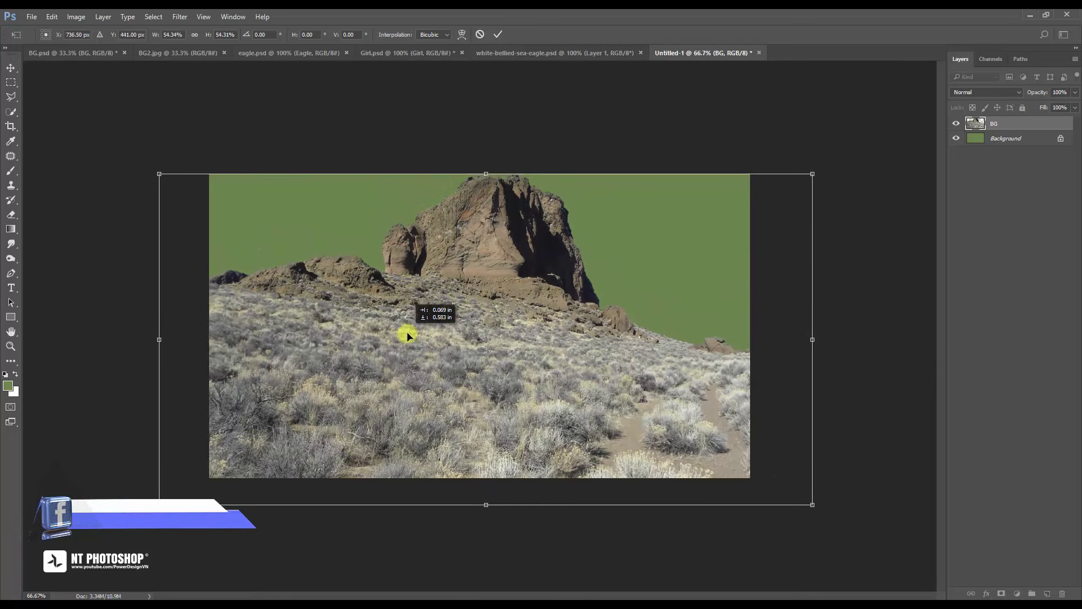
{"action": "left_click_drag", "start_coordinate": [406, 307], "coordinate": [411, 338]}
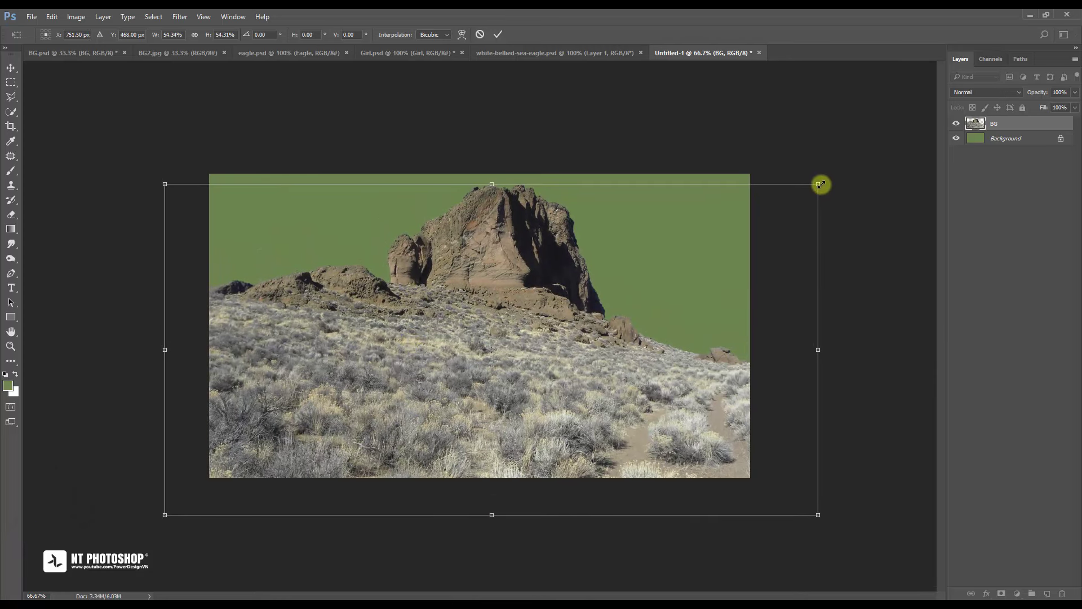
{"action": "left_click_drag", "start_coordinate": [819, 185], "coordinate": [810, 192]}
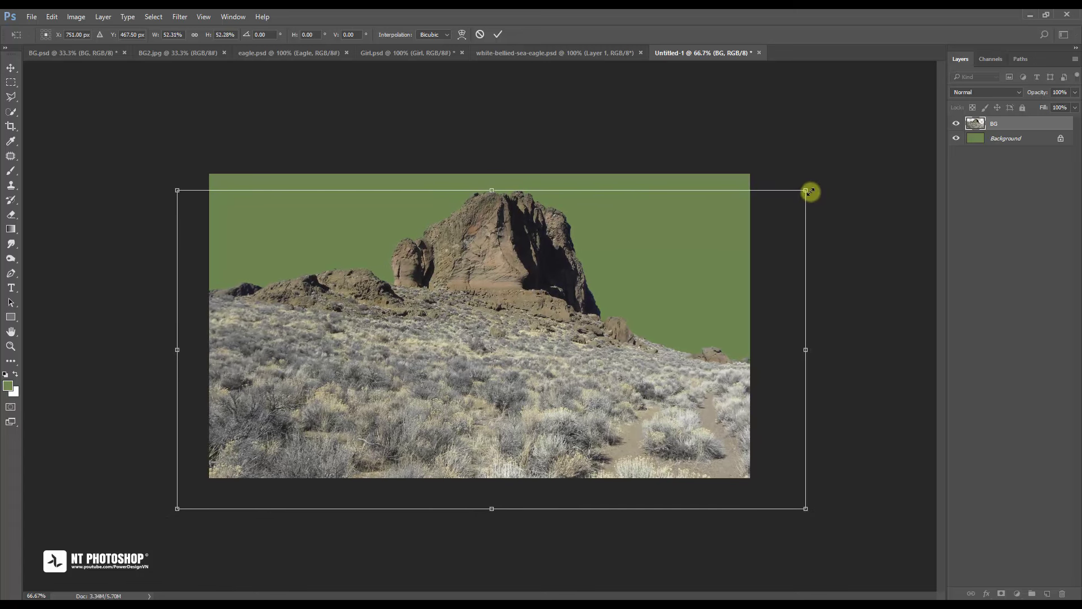
{"action": "left_click_drag", "start_coordinate": [549, 281], "coordinate": [549, 299]}
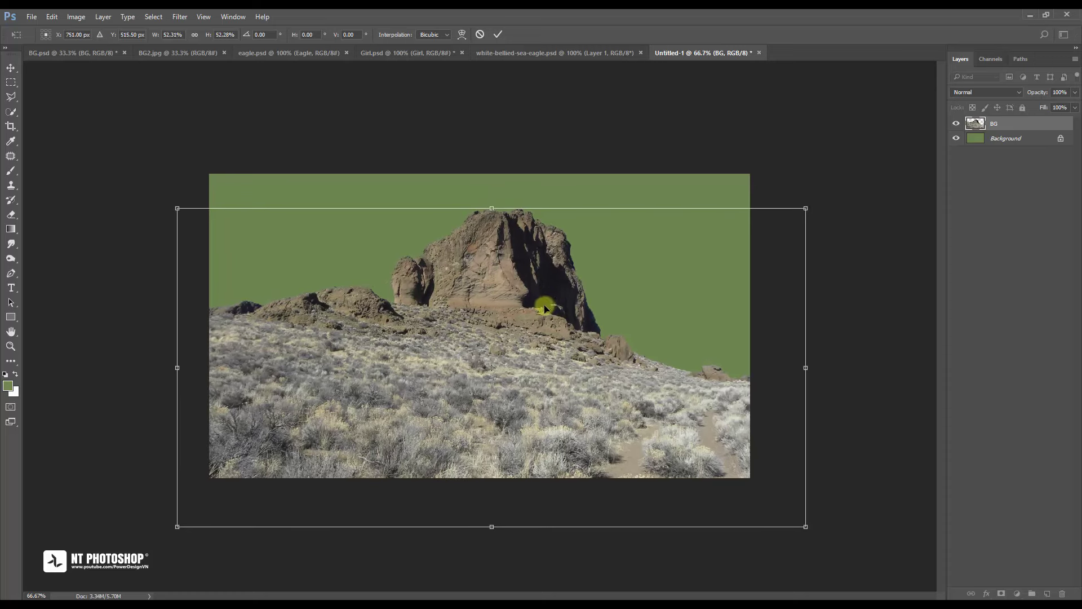
Flip the rocks horizontally, nudge them down a few pixels, and commit the transform
{"action": "right_click", "coordinate": [539, 276]}
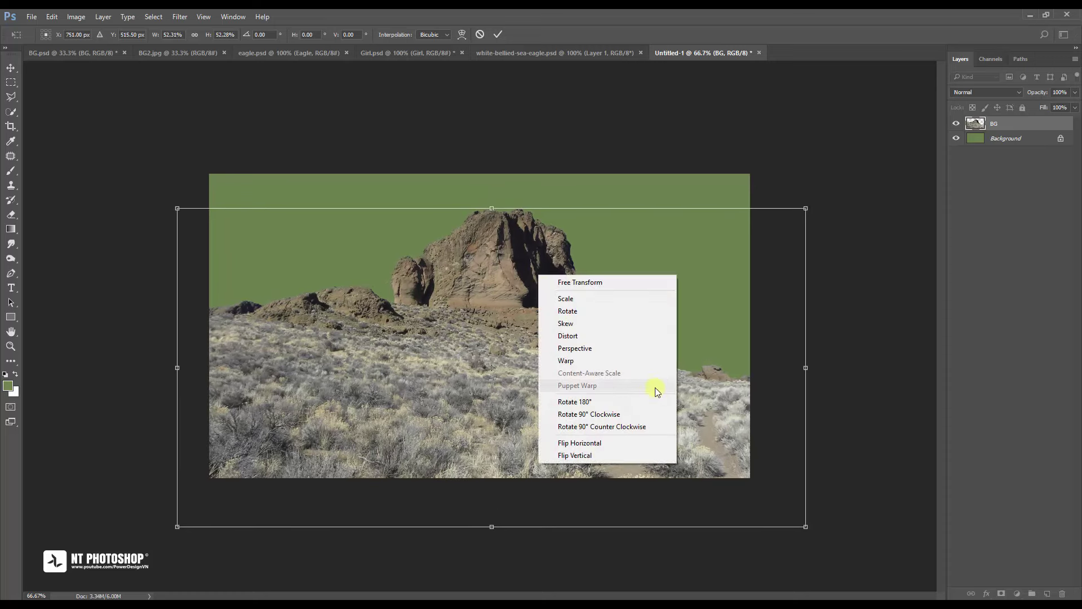
{"action": "left_click", "coordinate": [626, 440]}
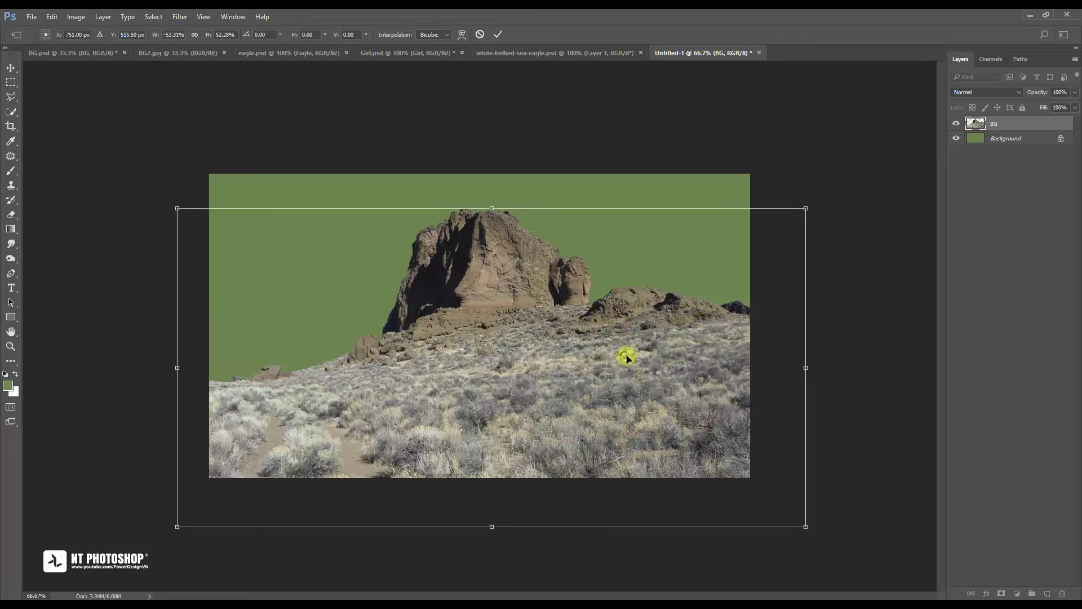
{"action": "left_click_drag", "start_coordinate": [627, 358], "coordinate": [625, 368]}
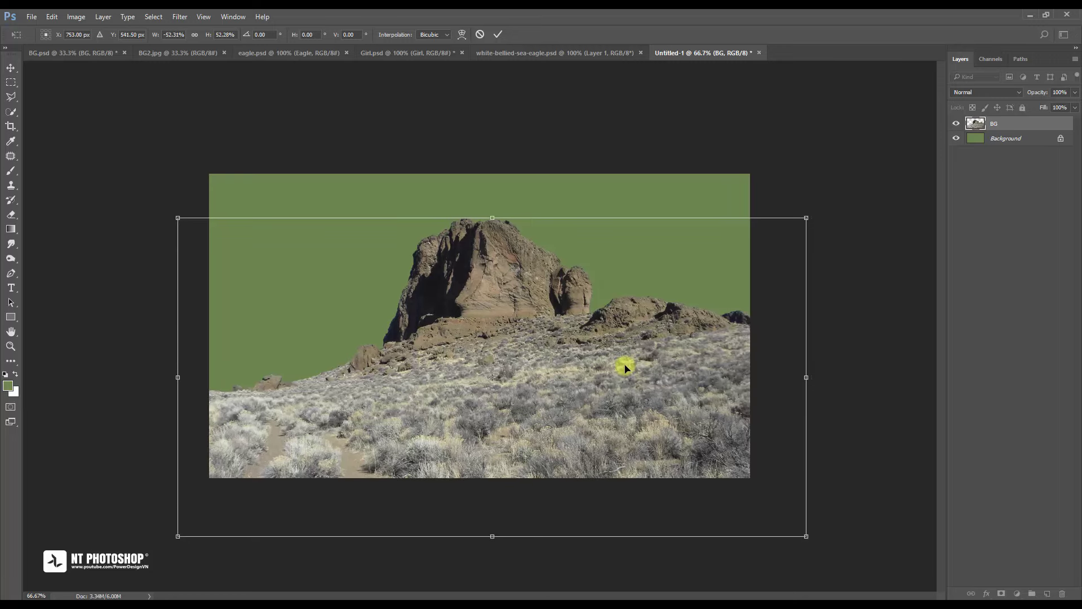
{"action": "key", "text": "Down"}
{"action": "key", "text": "Down"}
{"action": "key", "text": "Down"}
{"action": "key", "text": "Down"}
{"action": "key", "text": "Down"}
{"action": "key", "text": "Down"}
{"action": "key", "text": "Down"}
{"action": "key", "text": "Down"}
{"action": "key", "text": "Down"}
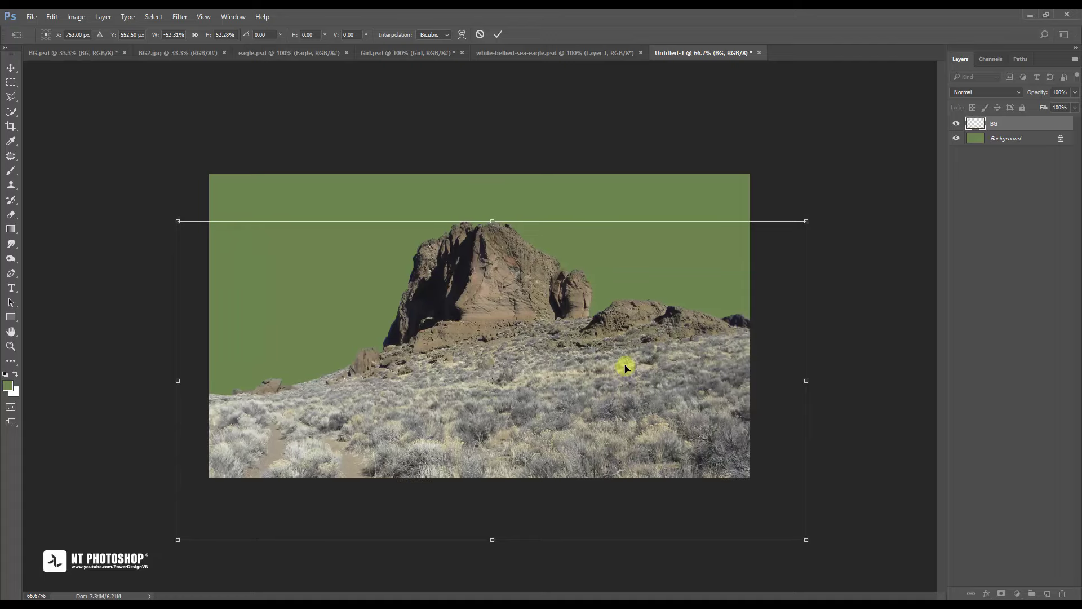
{"action": "key", "text": "Down"}
{"action": "key", "text": "Down"}
{"action": "key", "text": "Down"}
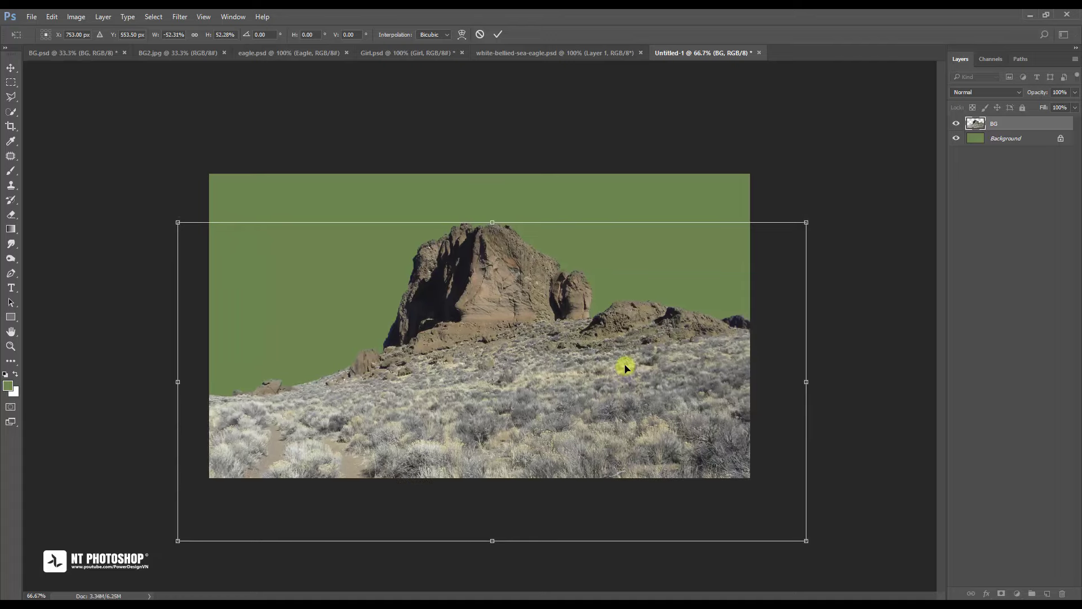
{"action": "key", "text": "Down"}
{"action": "key", "text": "Down"}
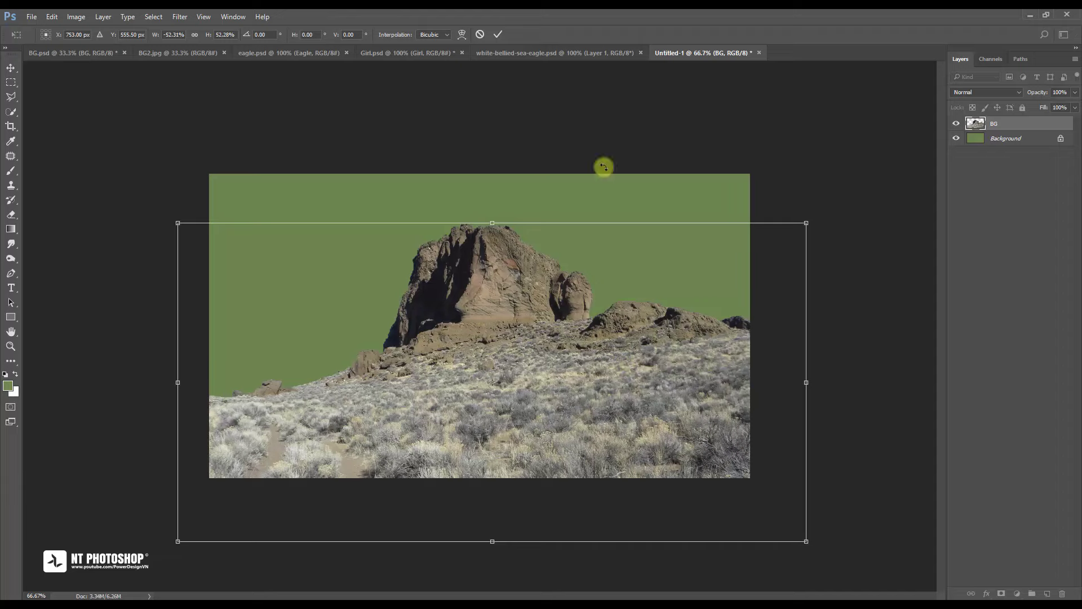
{"action": "left_click", "coordinate": [499, 35]}
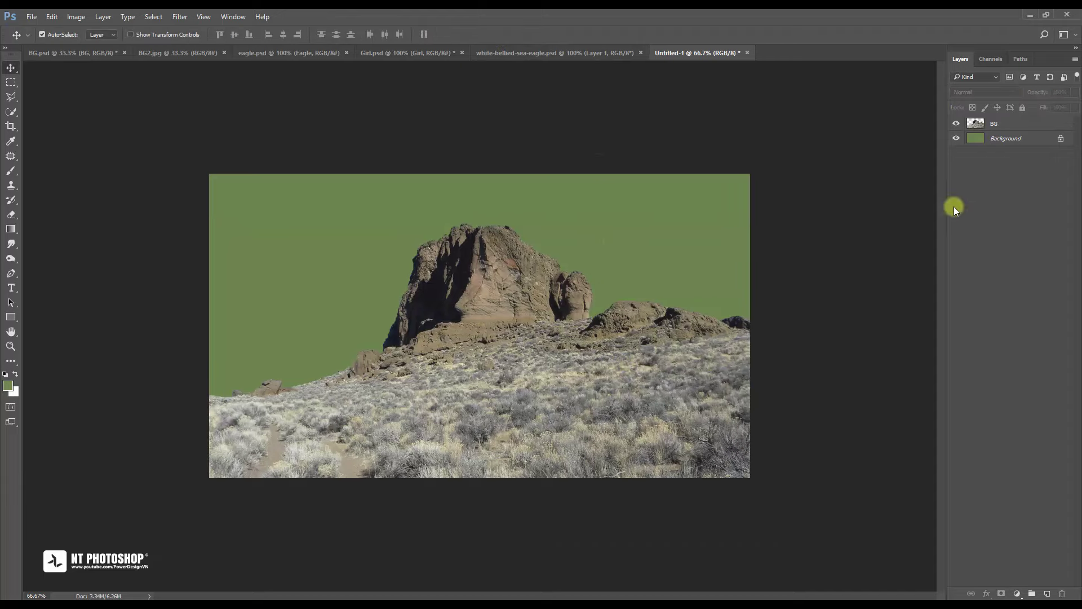
Add a Brightness/Contrast adjustment clipped to BG with contrast 60 and brightness -24
{"action": "left_click", "coordinate": [1023, 129]}
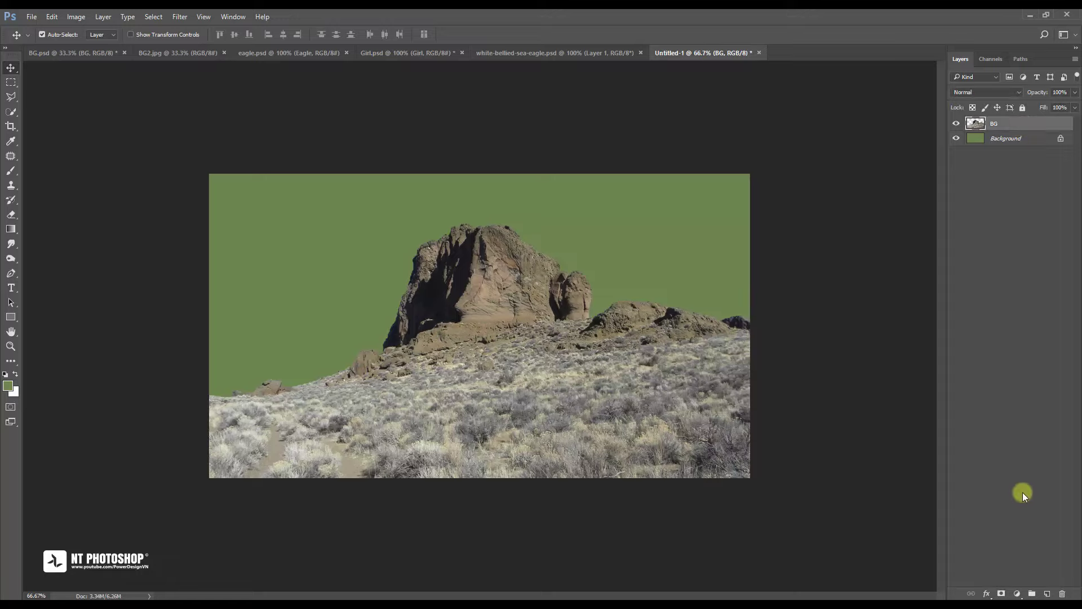
{"action": "left_click", "coordinate": [1018, 594]}
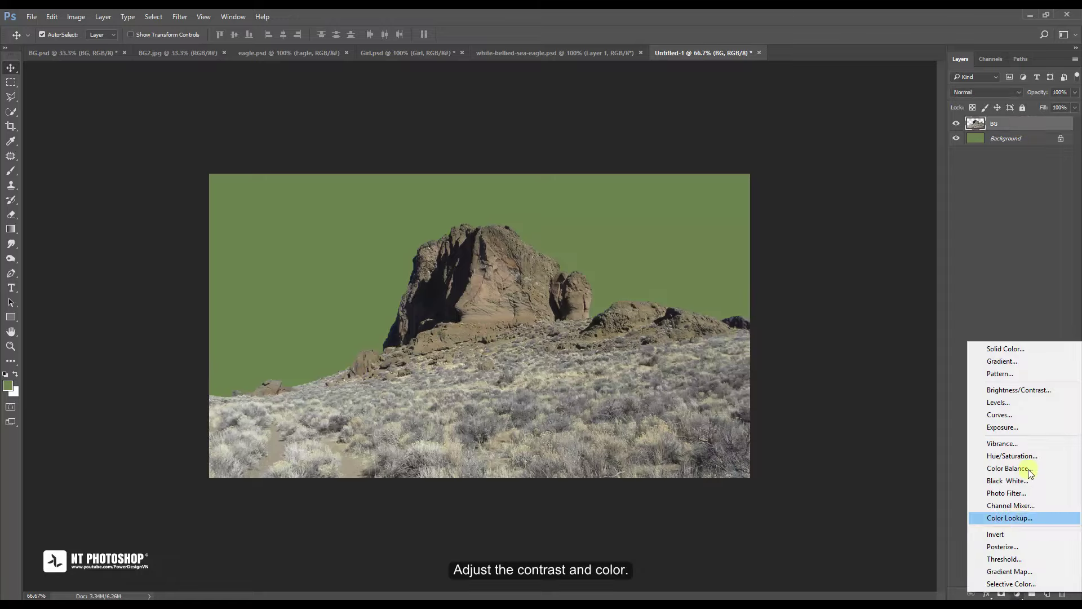
{"action": "left_click", "coordinate": [1027, 390]}
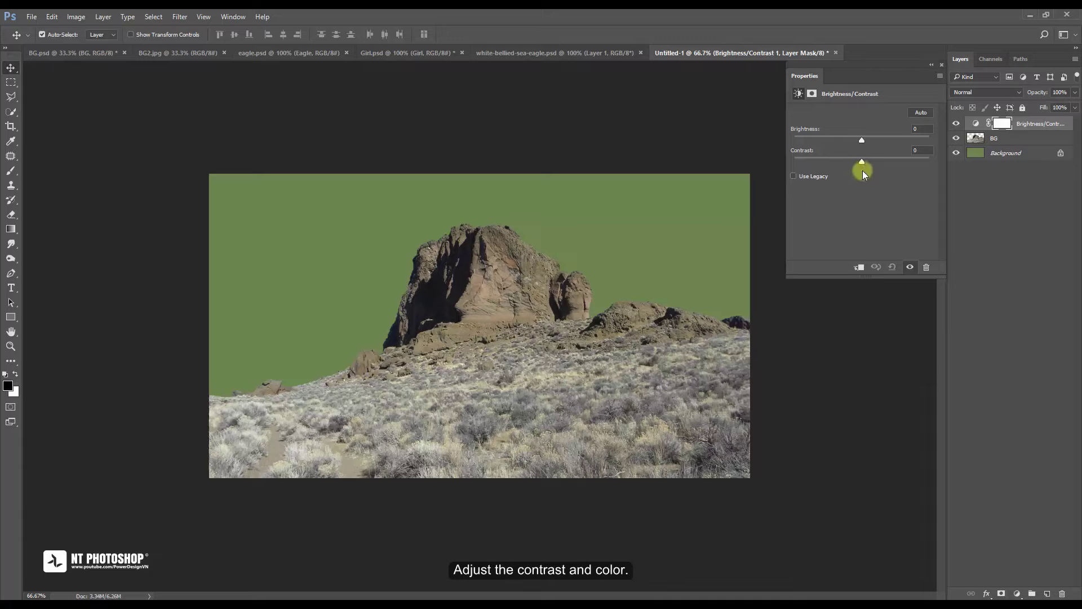
{"action": "left_click_drag", "start_coordinate": [863, 163], "coordinate": [911, 165]}
{"action": "left_click", "coordinate": [859, 267]}
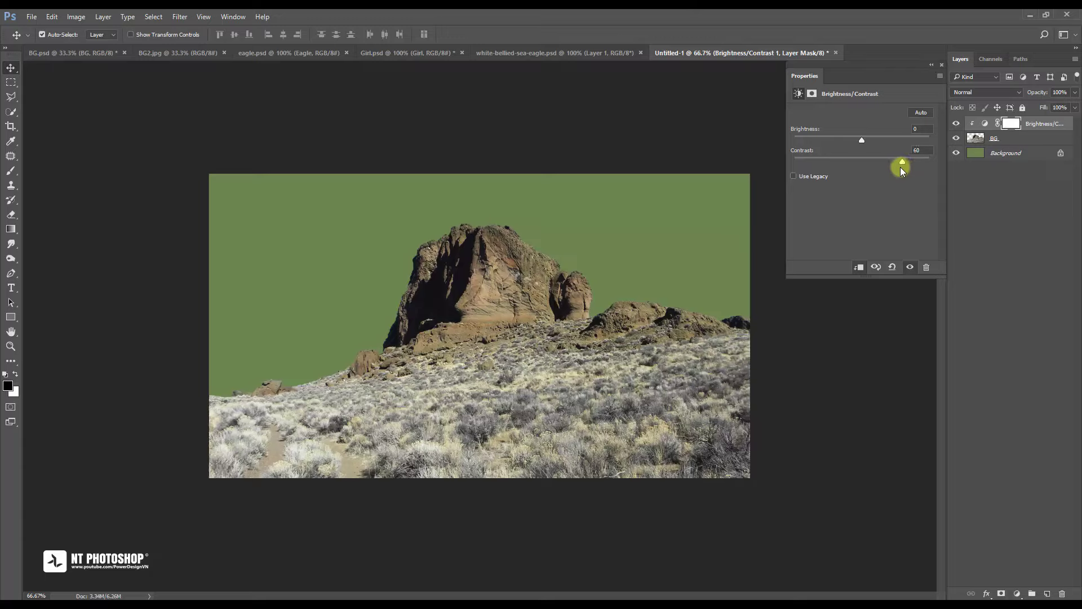
{"action": "mouse_move", "coordinate": [863, 143]}
{"action": "left_mouse_down"}
{"action": "mouse_move", "coordinate": [874, 140]}
{"action": "mouse_move", "coordinate": [841, 141]}
{"action": "mouse_move", "coordinate": [851, 145]}
{"action": "left_mouse_up"}
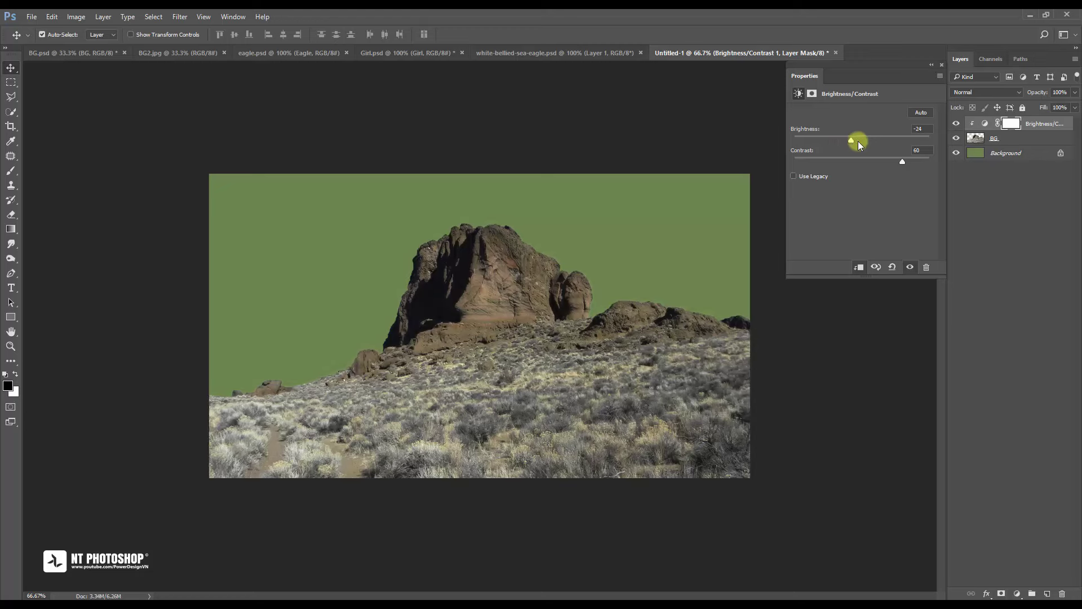
{"action": "left_click", "coordinate": [941, 68]}
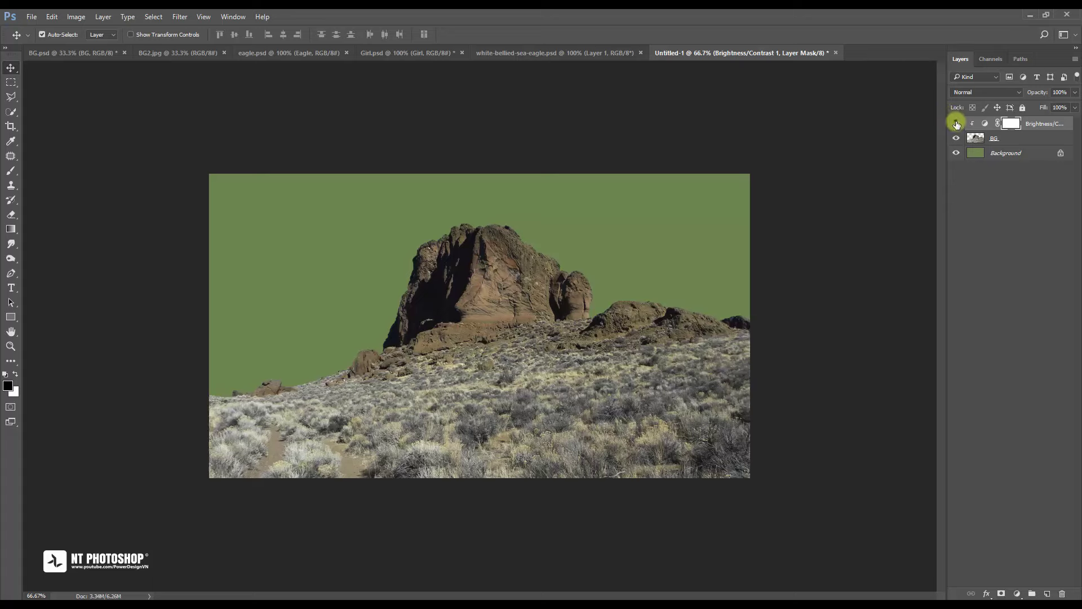
{"action": "left_click", "coordinate": [957, 123]}
{"action": "left_click", "coordinate": [1015, 594]}
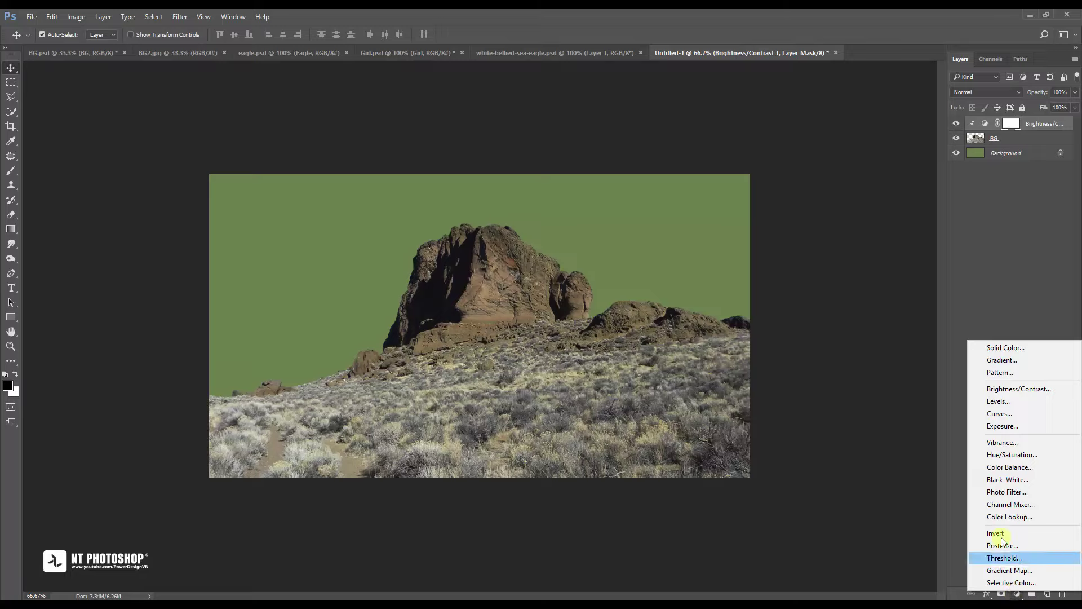
Add a Hue/Saturation adjustment clipped to BG with saturation lowered to about -30
{"action": "left_click", "coordinate": [1015, 455]}
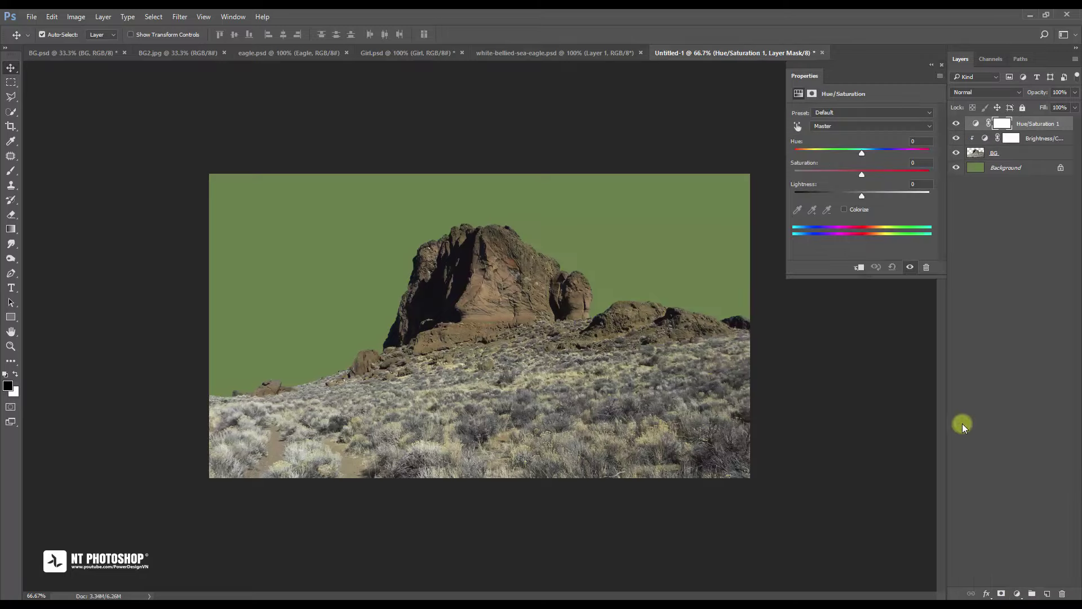
{"action": "left_click", "coordinate": [860, 269]}
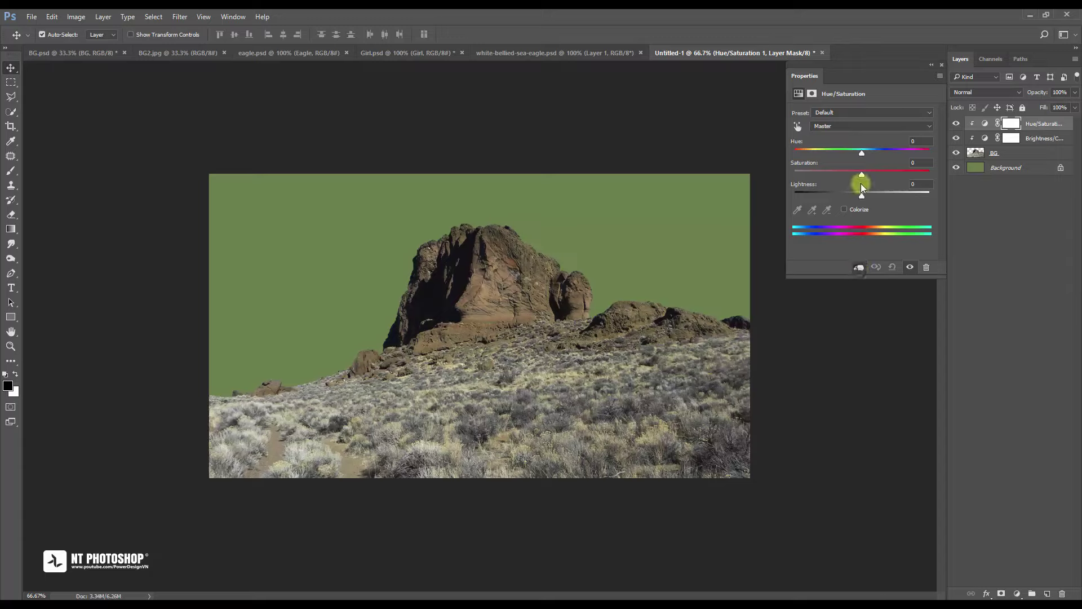
{"action": "left_click_drag", "start_coordinate": [862, 174], "coordinate": [861, 174]}
{"action": "left_click", "coordinate": [941, 65]}
{"action": "left_click", "coordinate": [957, 124]}
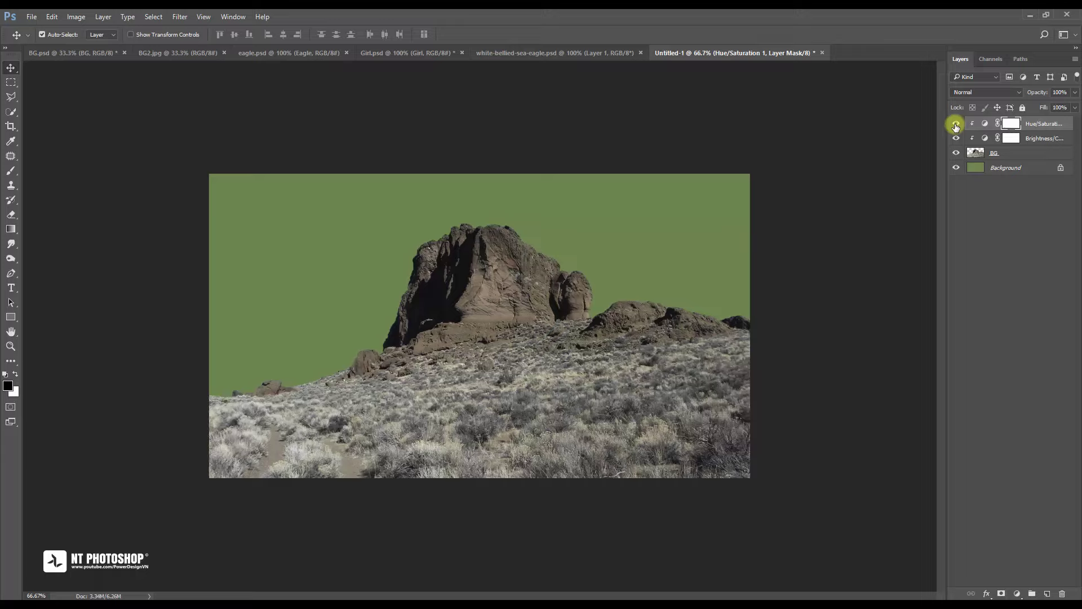
{"action": "left_click", "coordinate": [980, 194]}
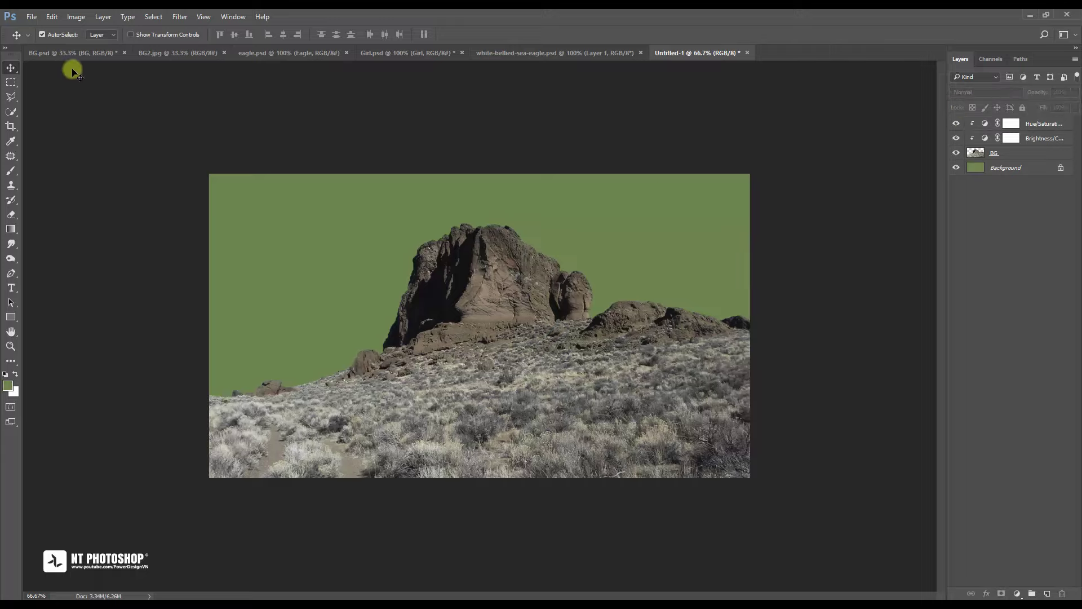
Drag the BG2.jpg purple clouds into the composite below the rock layer, shifted left
{"action": "left_click", "coordinate": [173, 56]}
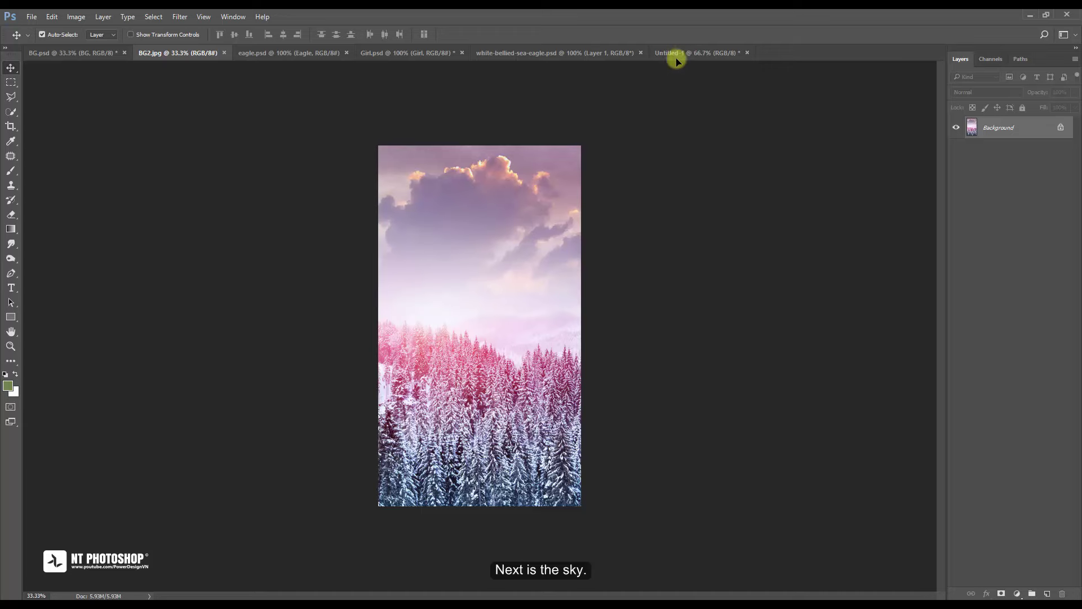
{"action": "left_click_drag", "start_coordinate": [677, 60], "coordinate": [628, 202]}
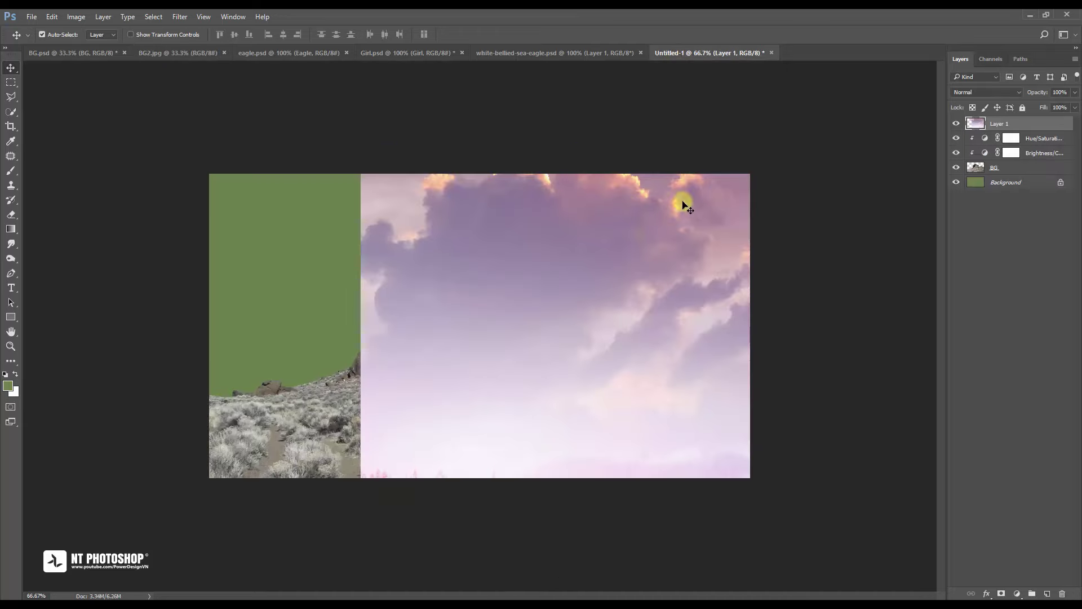
{"action": "left_click_drag", "start_coordinate": [1041, 123], "coordinate": [1035, 170]}
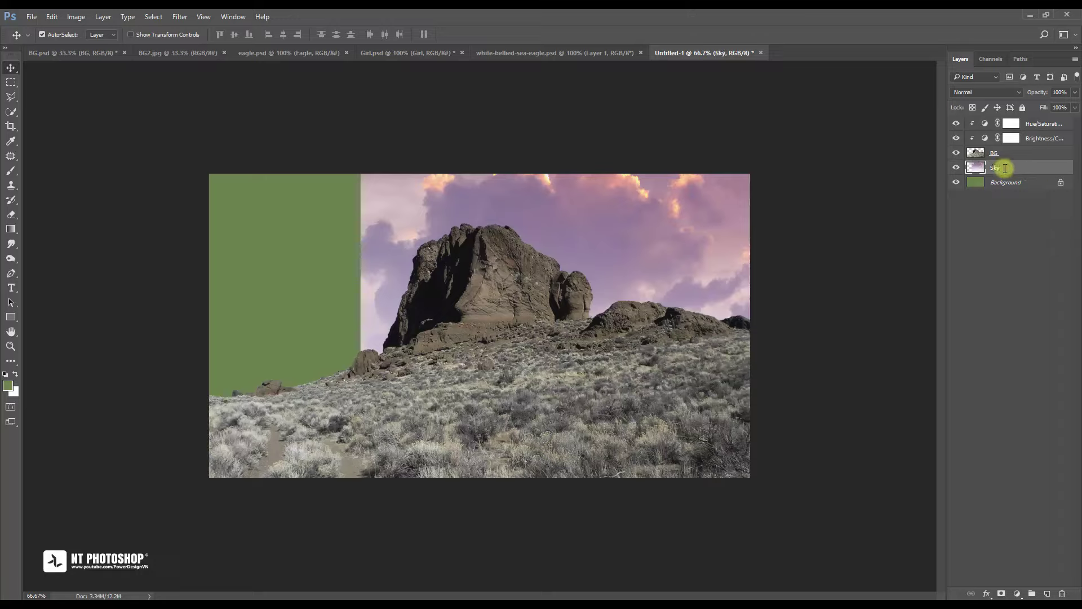
{"action": "left_click_drag", "start_coordinate": [646, 252], "coordinate": [489, 296]}
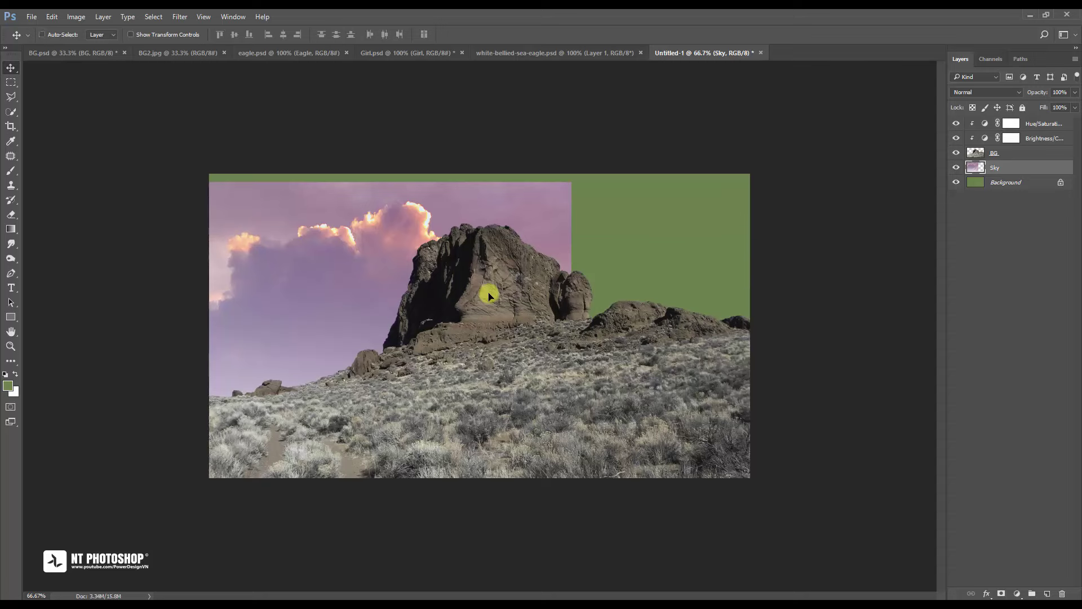
{"action": "key", "text": "ctrl+minus"}
{"action": "left_click_drag", "start_coordinate": [374, 289], "coordinate": [363, 272]}
{"action": "key", "text": "ctrl+t"}
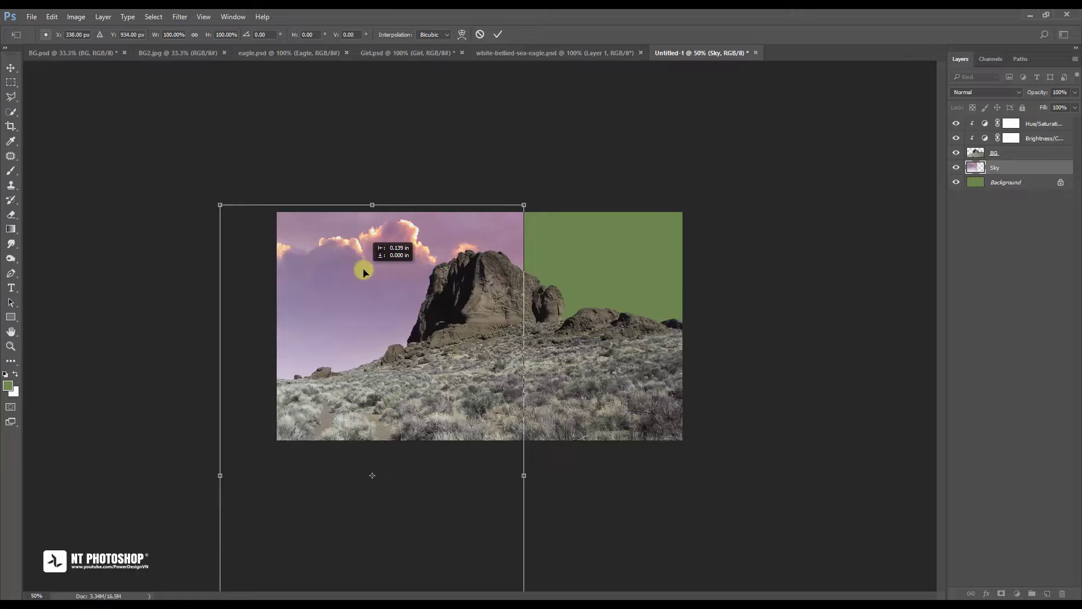
Commit the sky placement and duplicate it, putting Sky copy below Sky
{"action": "left_click", "coordinate": [498, 35]}
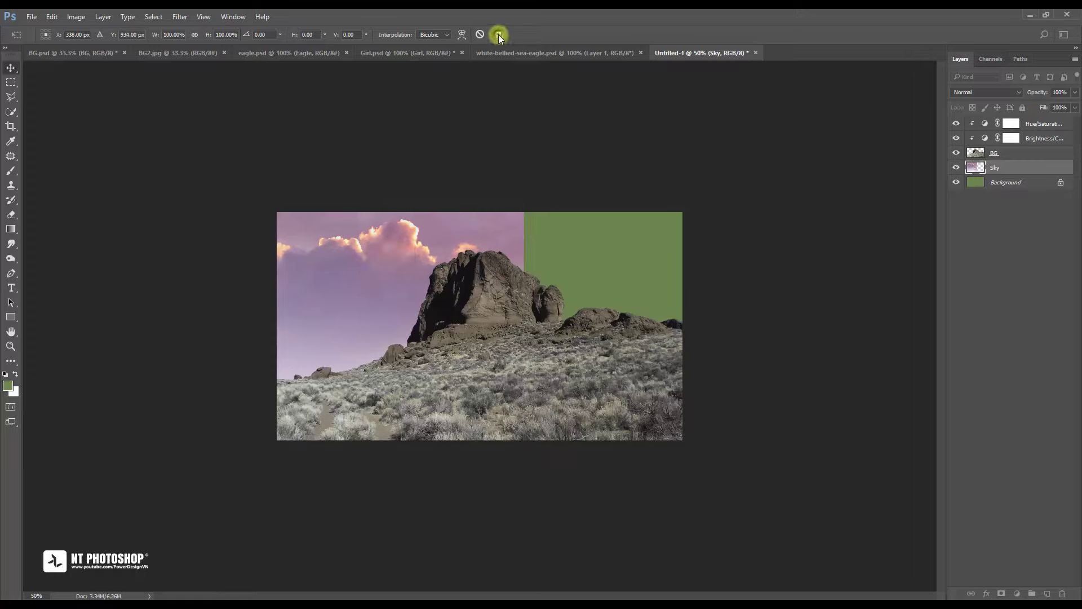
{"action": "left_click_drag", "start_coordinate": [1032, 168], "coordinate": [1047, 587]}
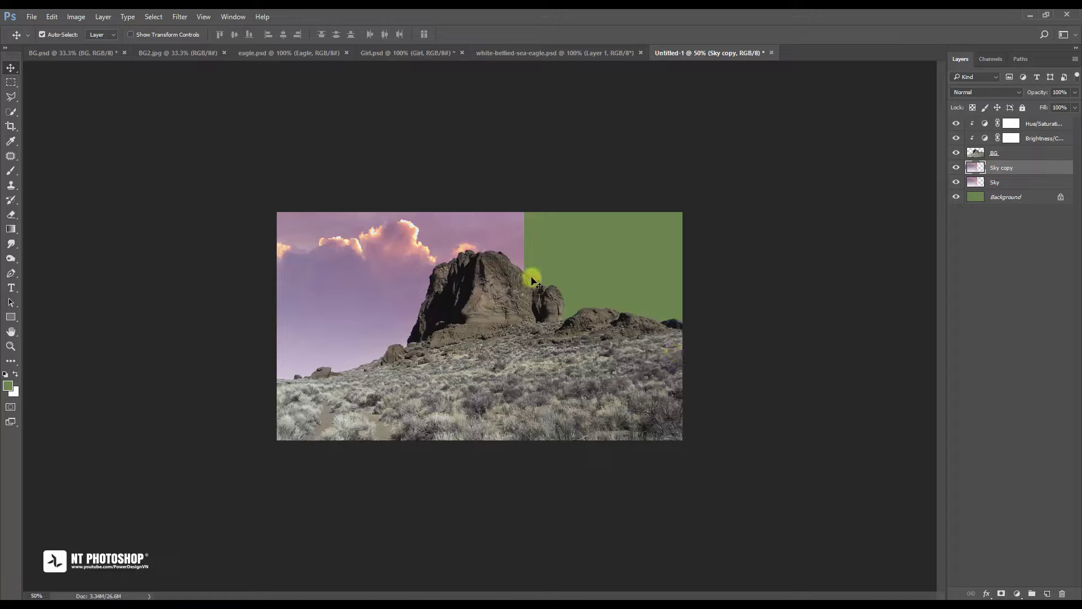
{"action": "left_click_drag", "start_coordinate": [1008, 169], "coordinate": [992, 189]}
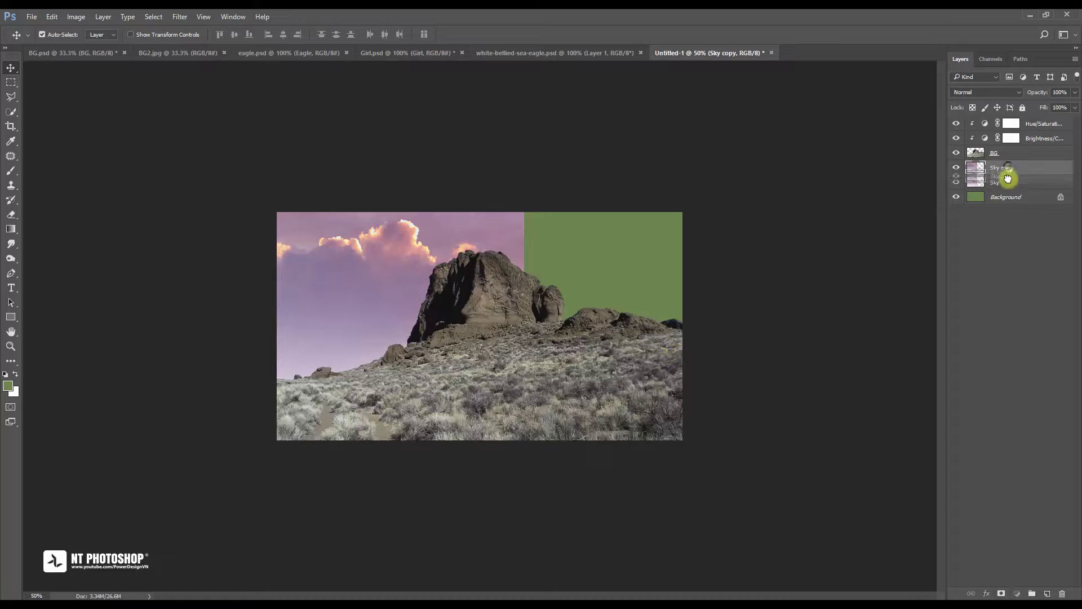
{"action": "left_click_drag", "start_coordinate": [497, 292], "coordinate": [596, 262]}
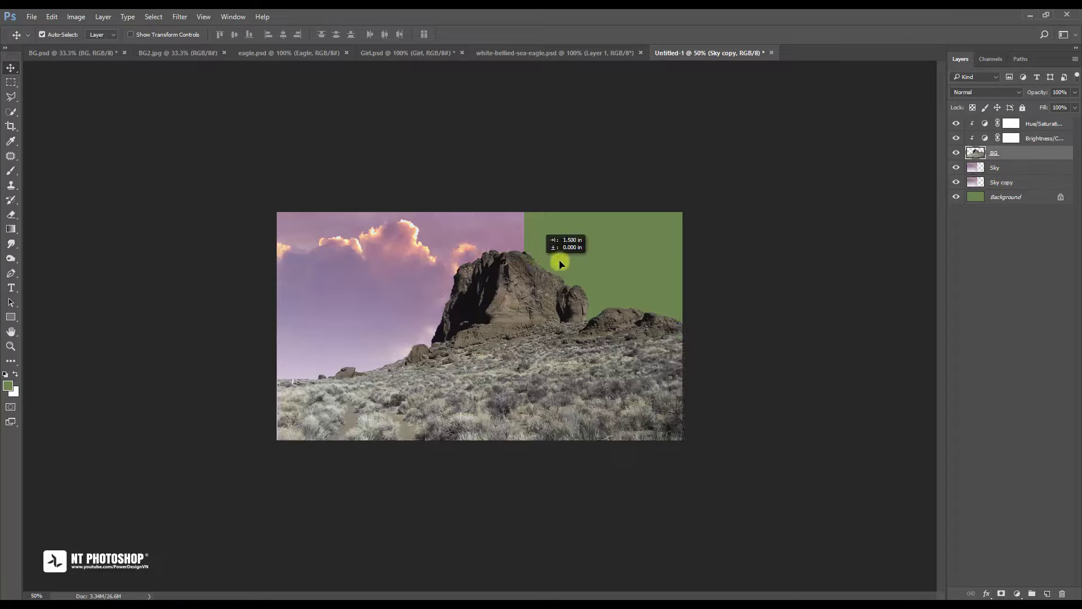
{"action": "key", "text": "ctrl+z"}
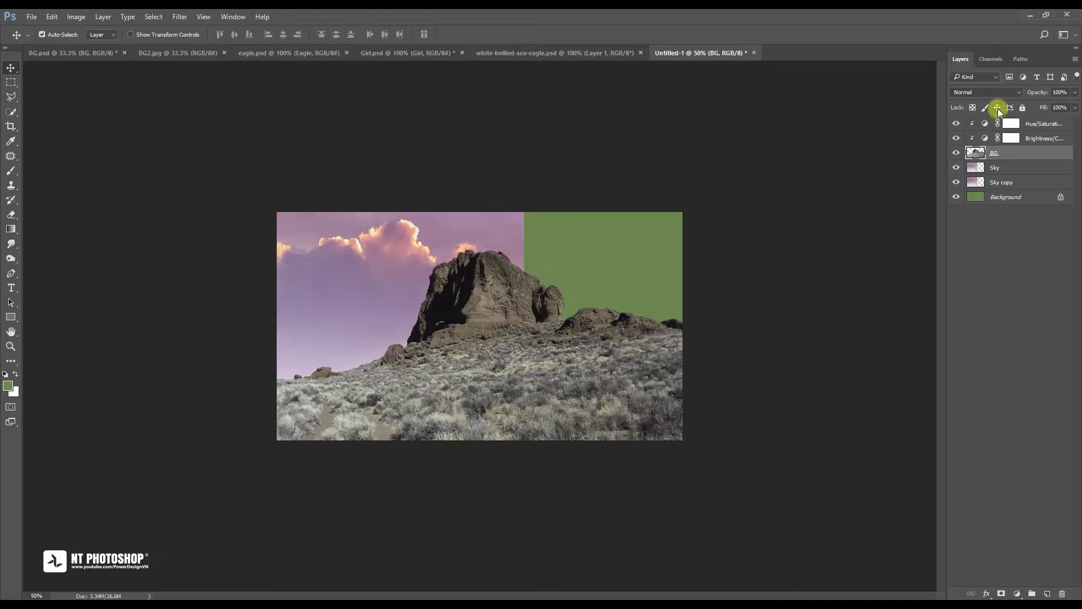
Lock the rock layer and slide Sky copy right over the green area
{"action": "left_click", "coordinate": [1021, 109]}
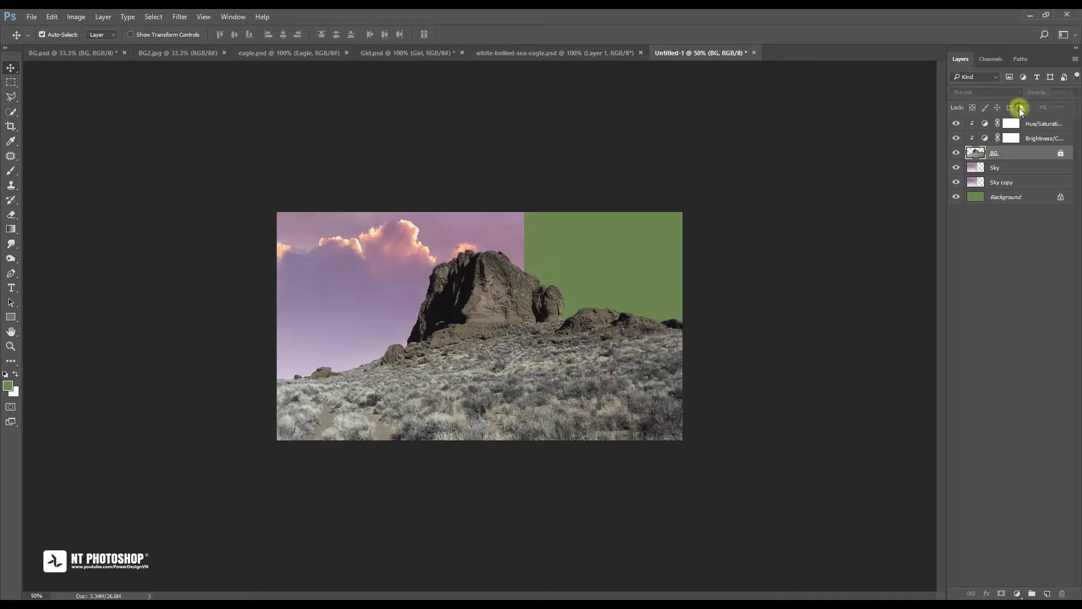
{"action": "left_click", "coordinate": [1013, 182]}
{"action": "left_click_drag", "start_coordinate": [495, 261], "coordinate": [621, 260]}
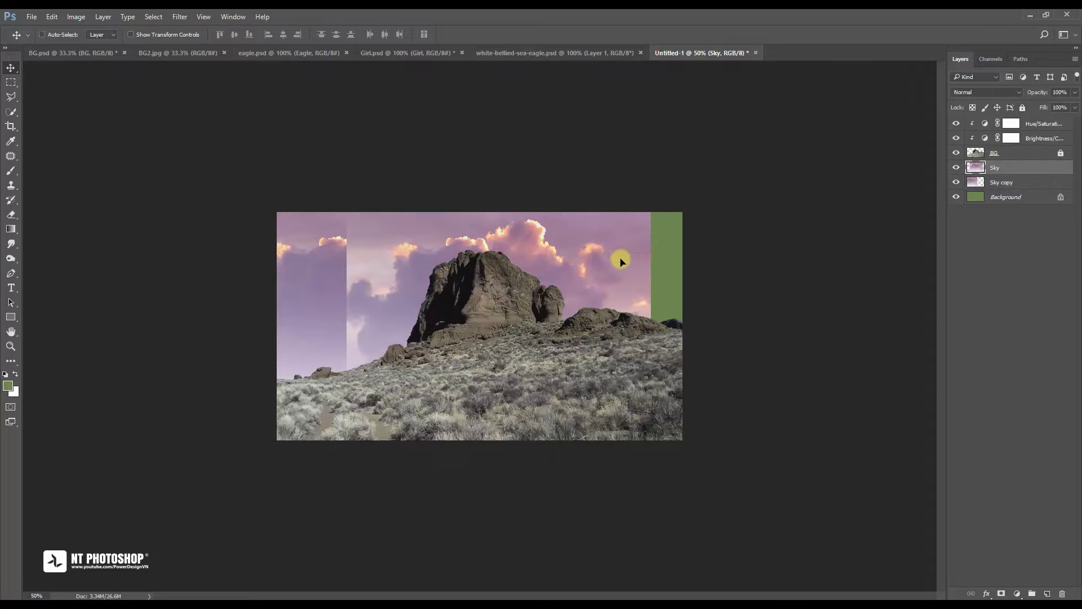
Rotate the Sky layer to about -39° and shift it right to cover the canvas
{"action": "key", "text": "ctrl+t"}
{"action": "mouse_move", "coordinate": [754, 186]}
{"action": "left_mouse_down"}
{"action": "mouse_move", "coordinate": [519, 234]}
{"action": "mouse_move", "coordinate": [633, 234]}
{"action": "mouse_move", "coordinate": [629, 256]}
{"action": "mouse_move", "coordinate": [606, 257]}
{"action": "left_mouse_up"}
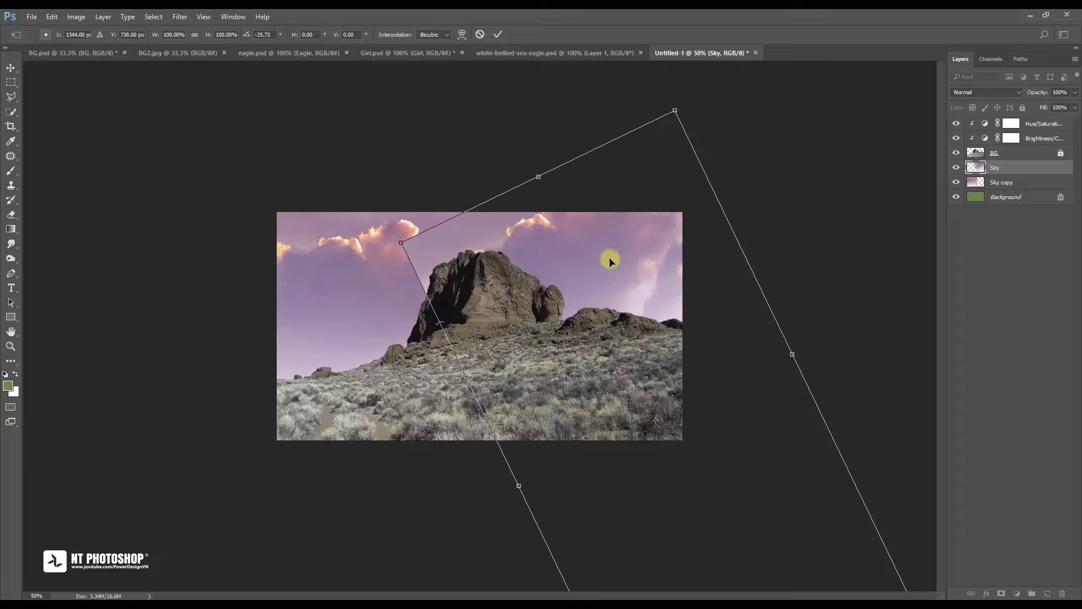
{"action": "left_click_drag", "start_coordinate": [492, 143], "coordinate": [448, 169]}
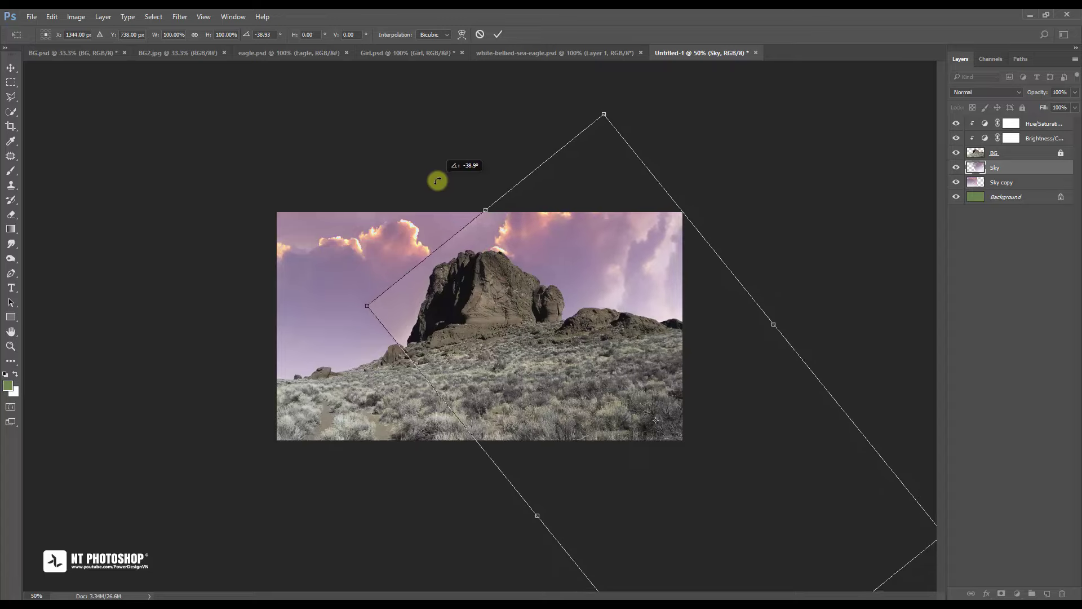
{"action": "left_click_drag", "start_coordinate": [447, 169], "coordinate": [437, 182]}
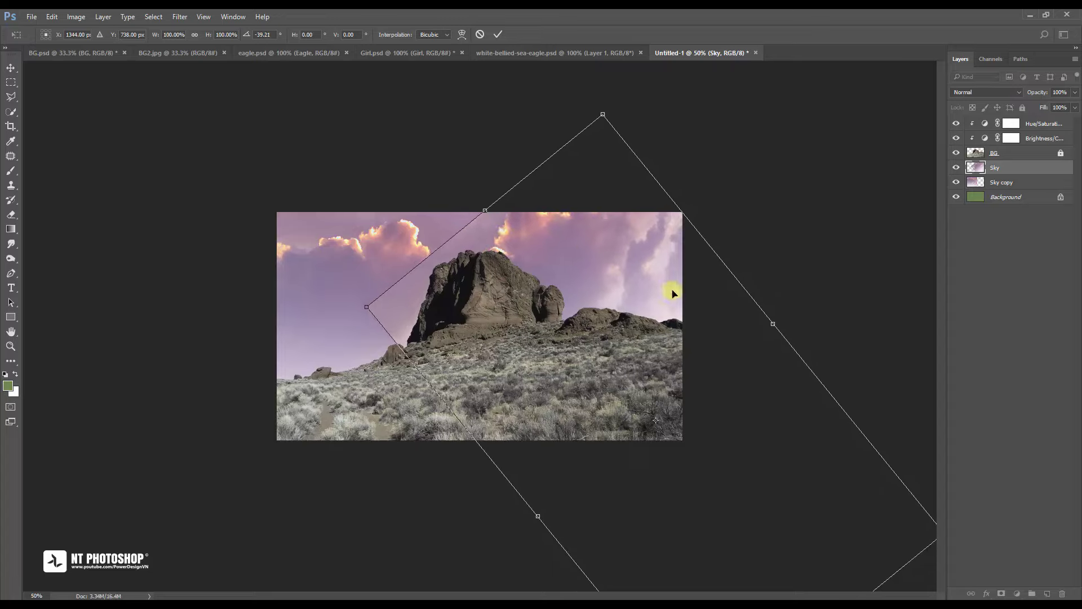
{"action": "left_click_drag", "start_coordinate": [709, 302], "coordinate": [728, 328]}
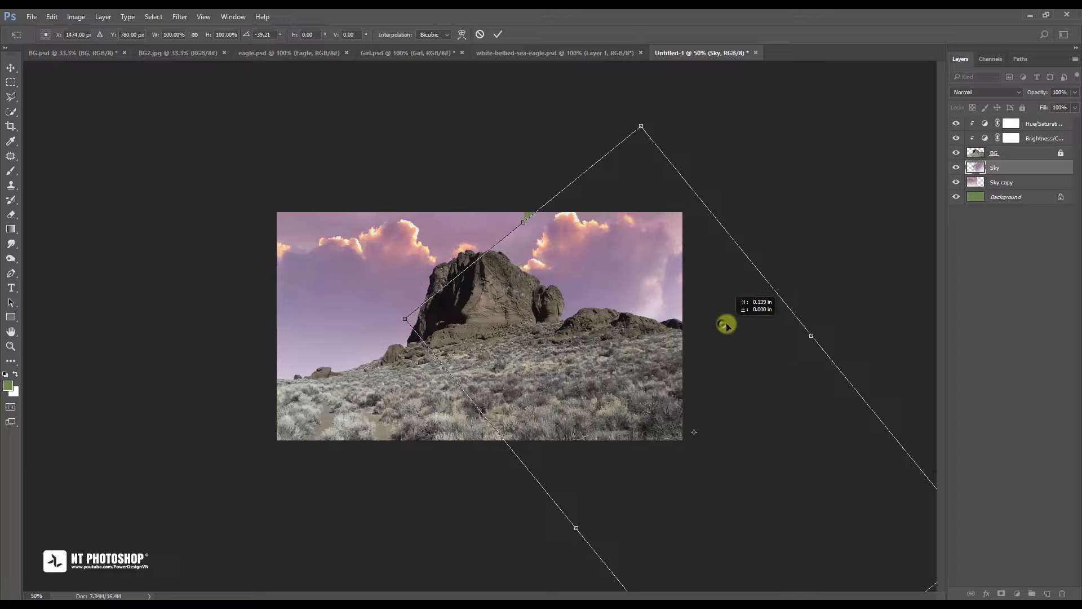
{"action": "left_click_drag", "start_coordinate": [713, 321], "coordinate": [692, 337]}
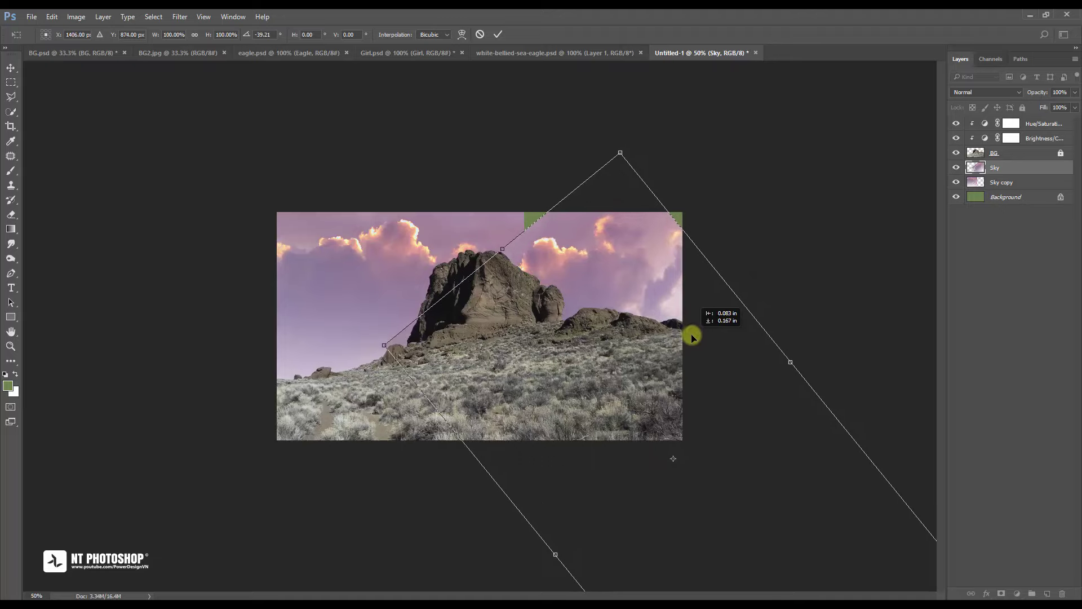
{"action": "left_click_drag", "start_coordinate": [692, 336], "coordinate": [721, 309]}
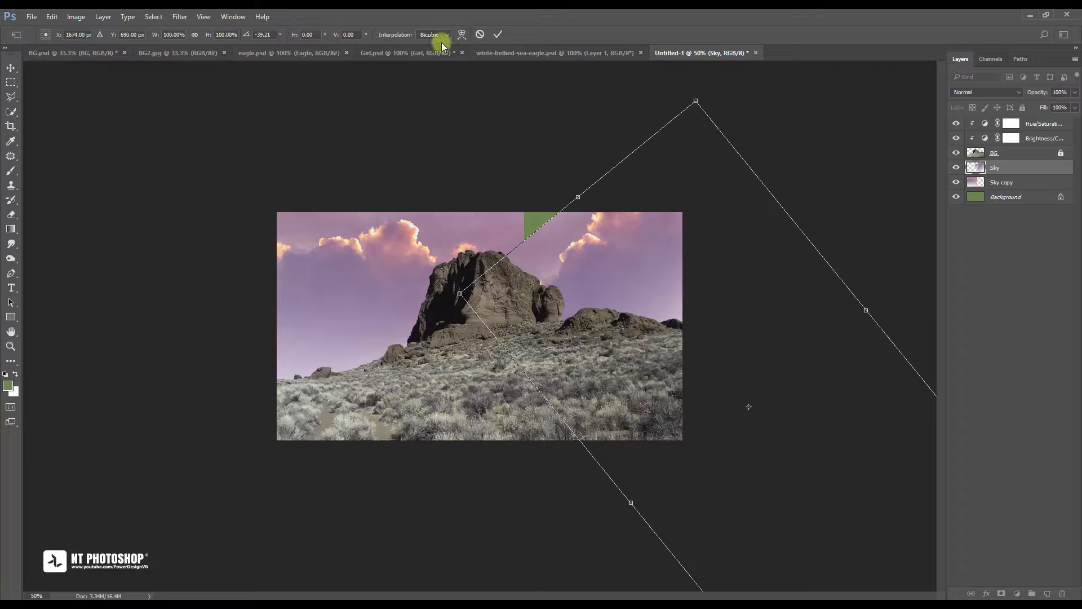
{"action": "left_click", "coordinate": [499, 34]}
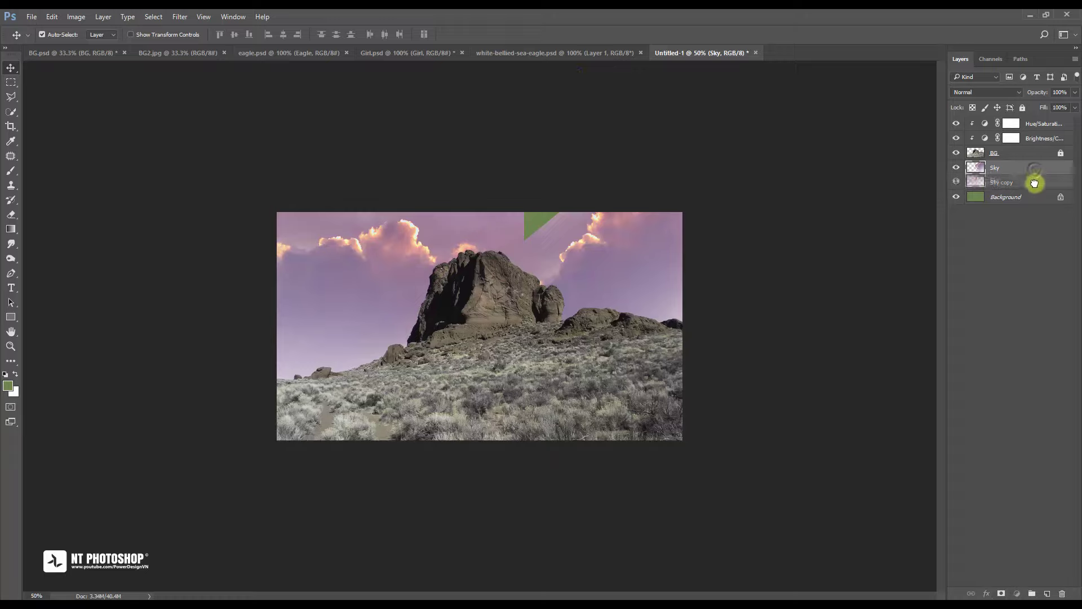
Duplicate the Sky layer as Sky copy 2 and place it below Sky
{"action": "left_click_drag", "start_coordinate": [1035, 170], "coordinate": [1031, 189]}
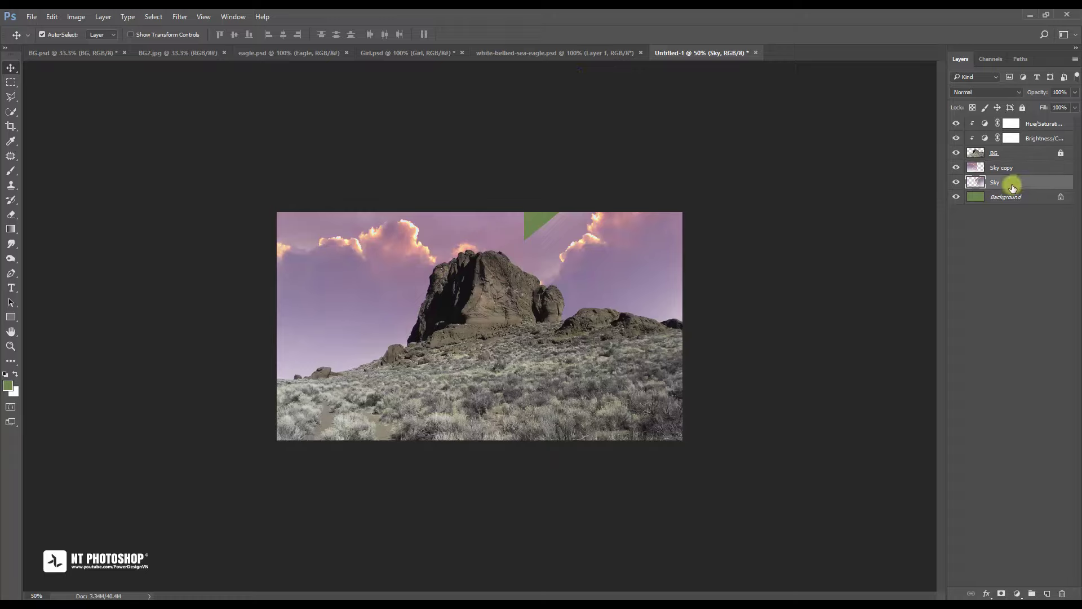
{"action": "left_click", "coordinate": [1025, 245]}
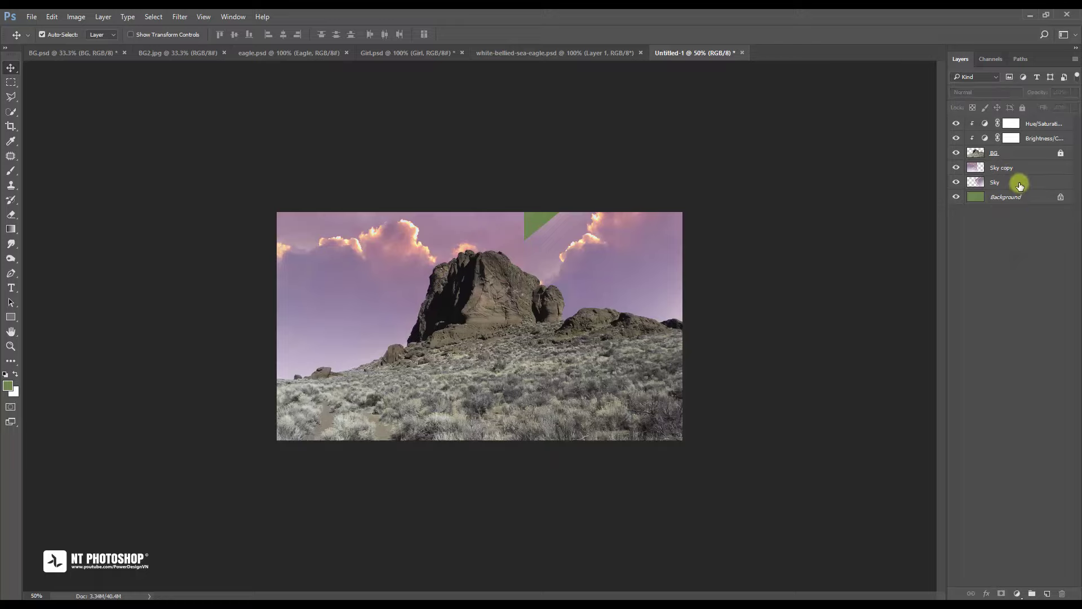
{"action": "left_click", "coordinate": [1016, 170]}
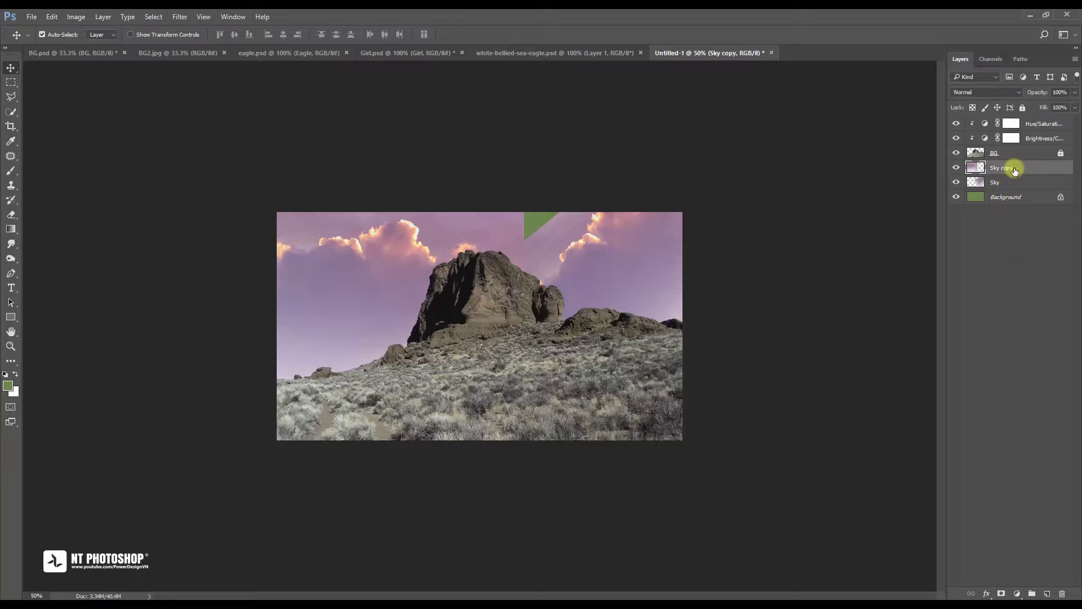
{"action": "left_click", "coordinate": [1013, 181]}
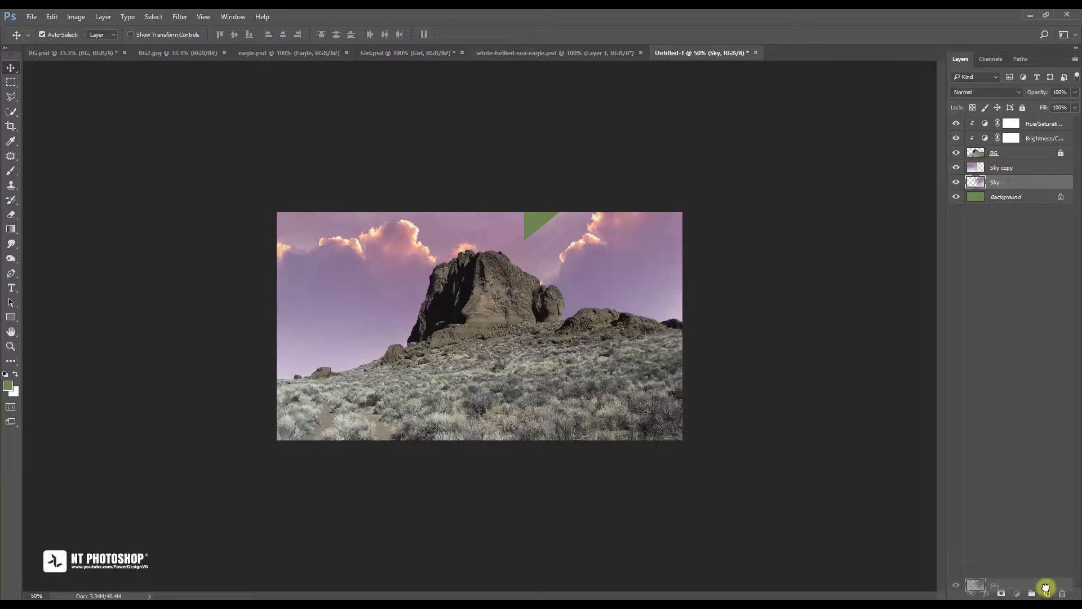
{"action": "left_click_drag", "start_coordinate": [1029, 195], "coordinate": [1047, 593]}
{"action": "left_click_drag", "start_coordinate": [1034, 187], "coordinate": [1033, 203]}
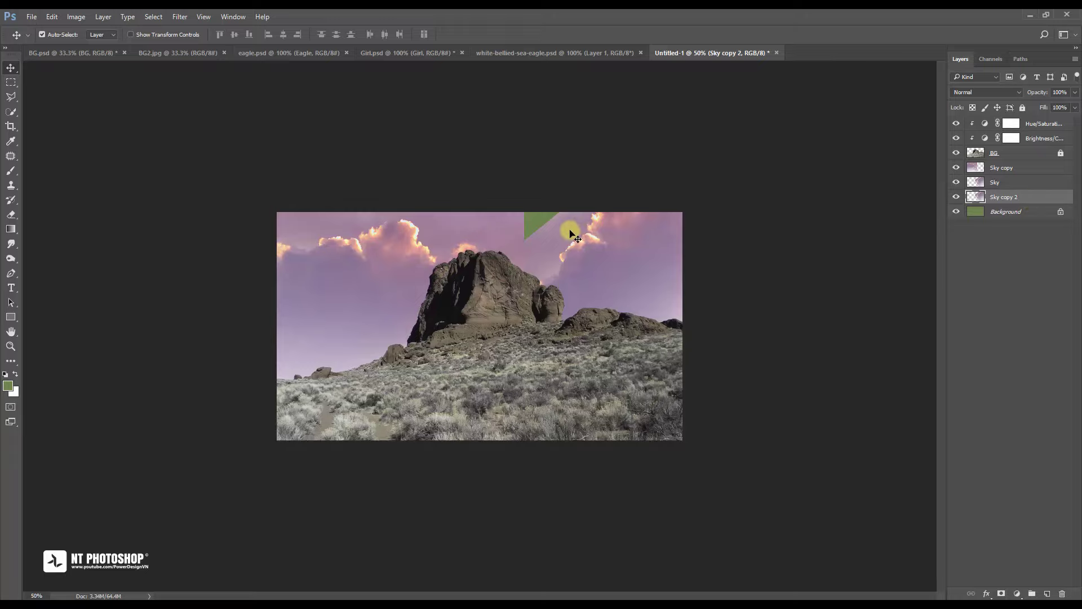
Try moving the sky layers over the green triangle, undoing each attempt
{"action": "left_click_drag", "start_coordinate": [570, 231], "coordinate": [548, 204]}
{"action": "key", "text": "ctrl+z"}
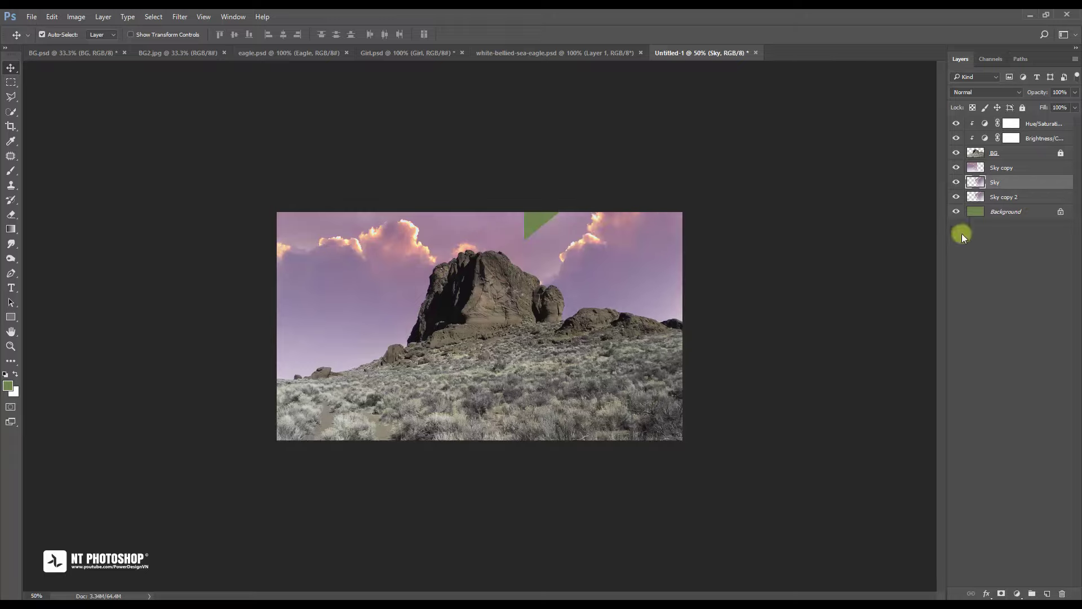
{"action": "left_click_drag", "start_coordinate": [553, 238], "coordinate": [548, 232]}
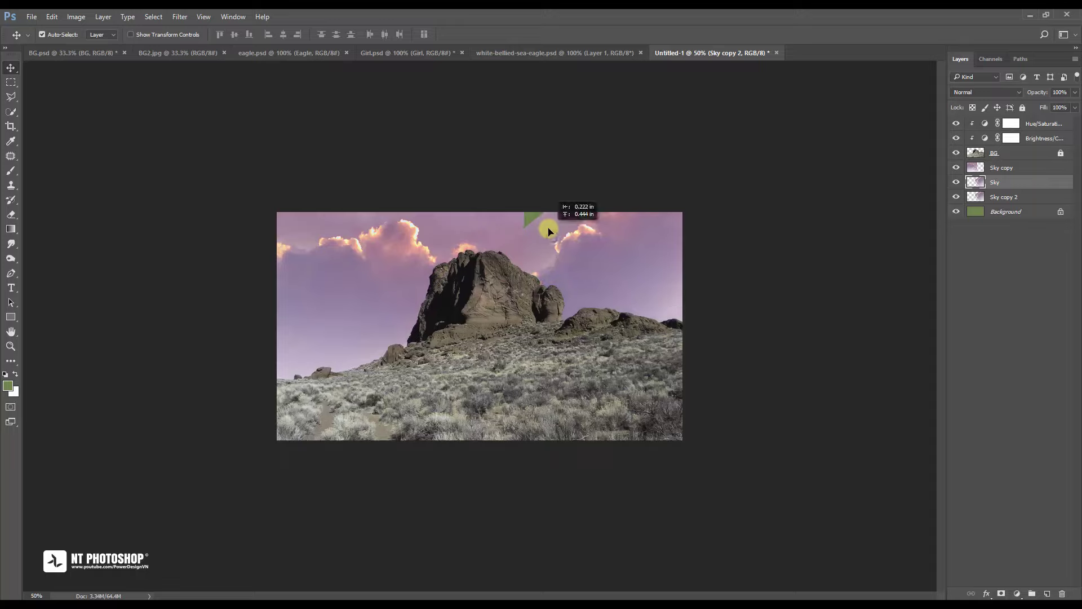
{"action": "key", "text": "ctrl+z"}
{"action": "left_click", "coordinate": [1030, 248]}
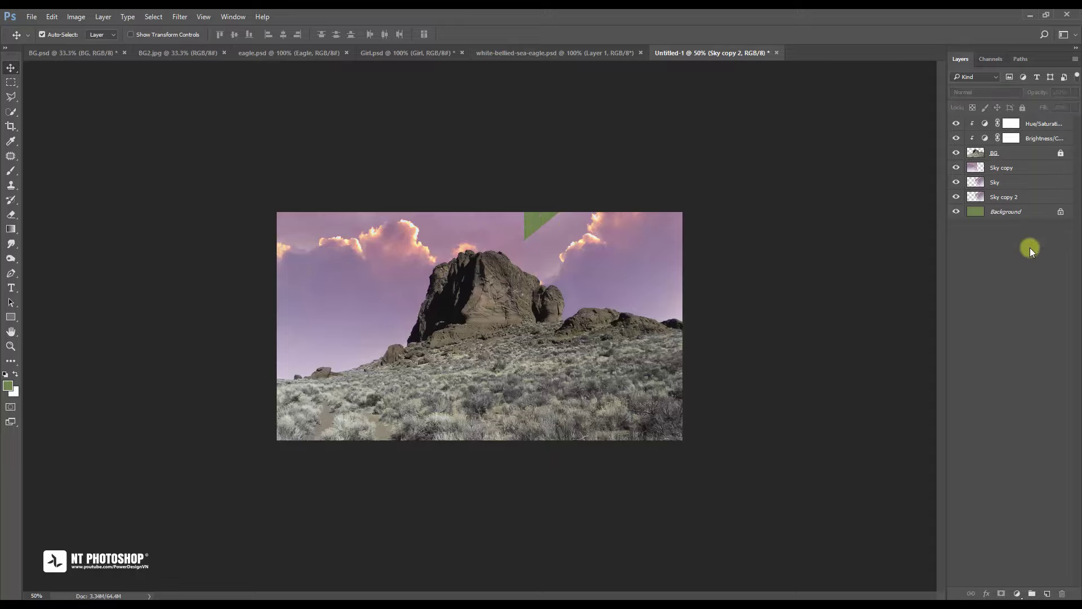
{"action": "left_click", "coordinate": [1047, 203]}
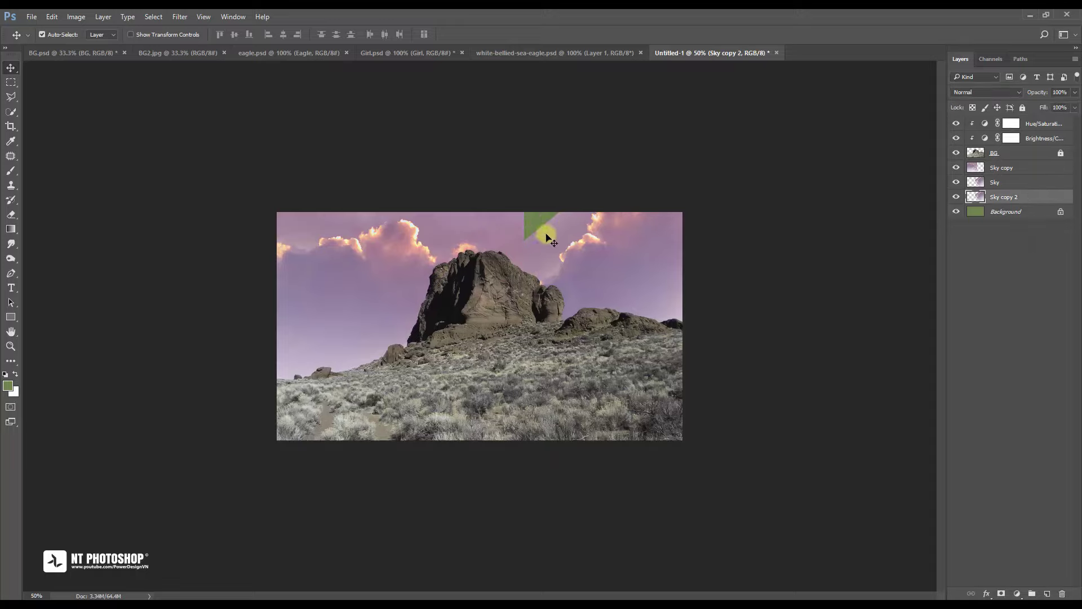
{"action": "left_click_drag", "start_coordinate": [581, 279], "coordinate": [543, 234]}
{"action": "key", "text": "ctrl+z"}
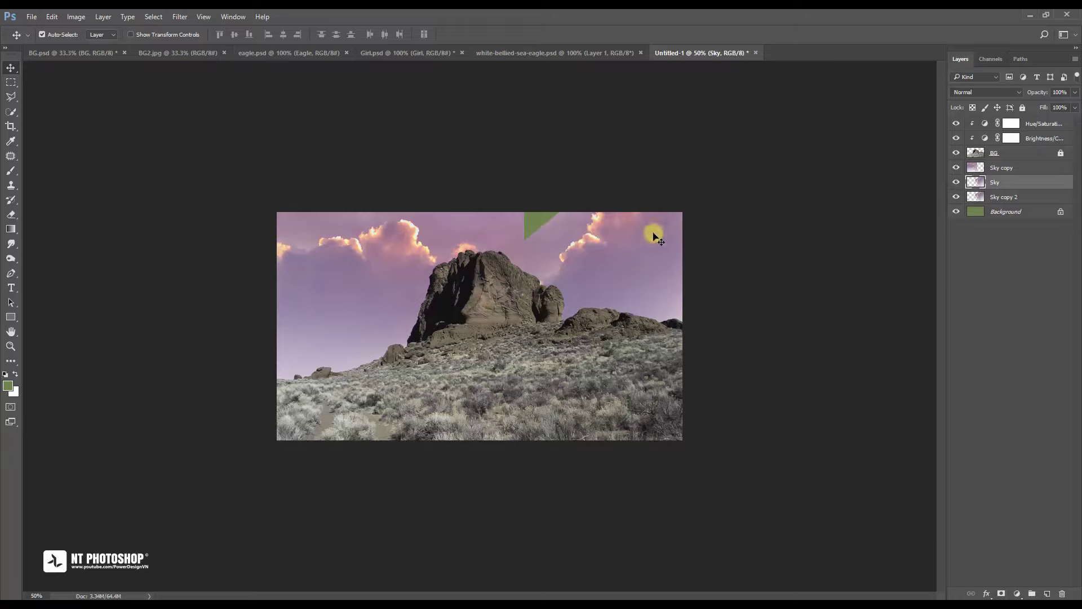
Add a mask to Sky, hide Sky copy 2, and load a soft round 500 px brush at 0% hardness
{"action": "left_click", "coordinate": [1003, 593]}
{"action": "left_click", "coordinate": [956, 196]}
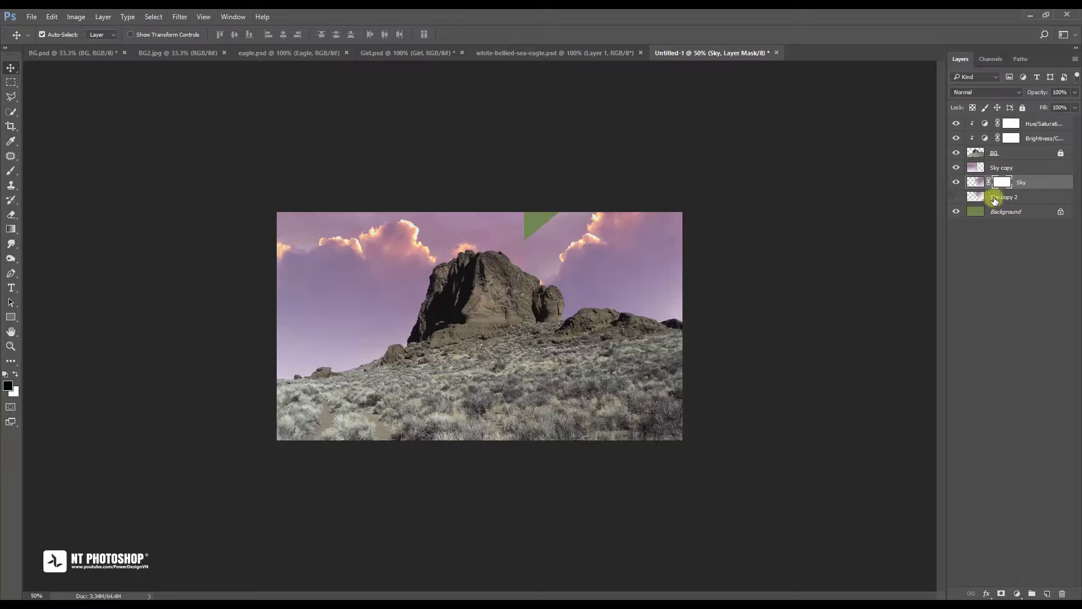
{"action": "left_click", "coordinate": [11, 171]}
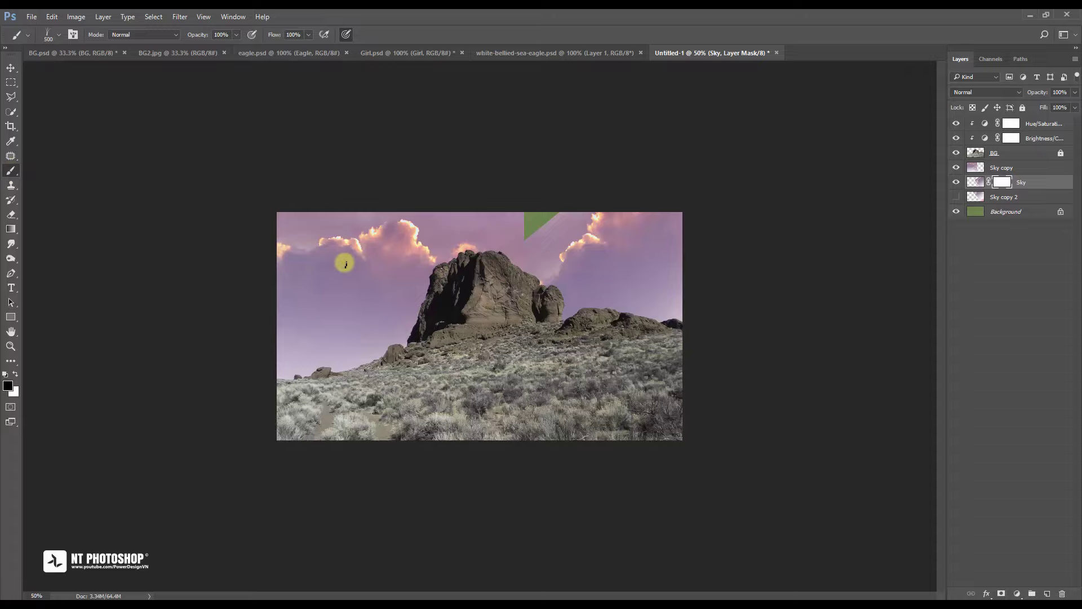
{"action": "right_click", "coordinate": [14, 171]}
{"action": "left_click", "coordinate": [45, 171]}
{"action": "right_click", "coordinate": [381, 294]}
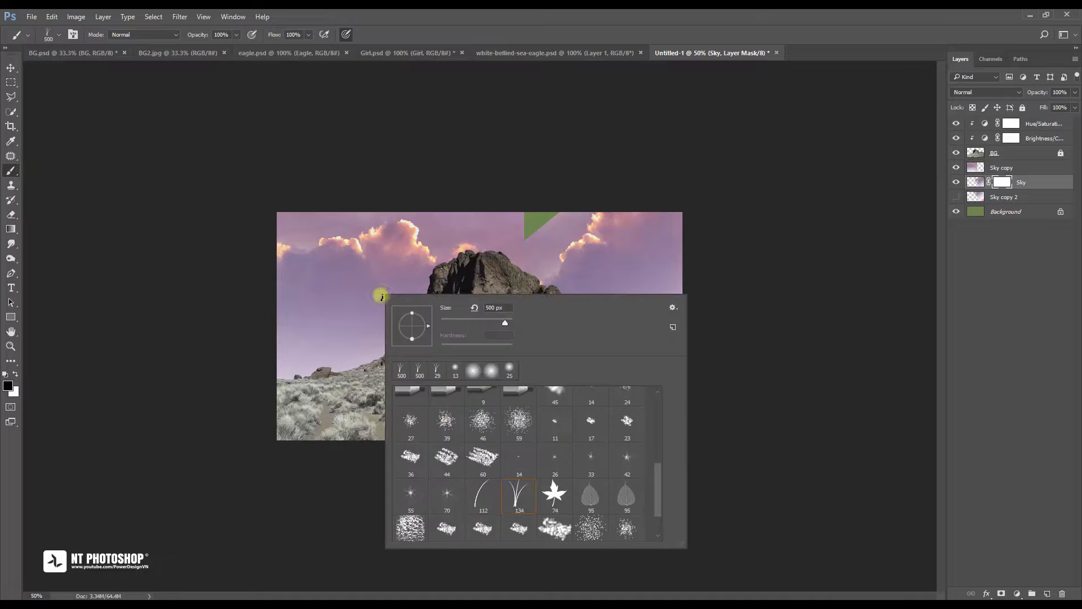
{"action": "left_click_drag", "start_coordinate": [662, 465], "coordinate": [655, 413]}
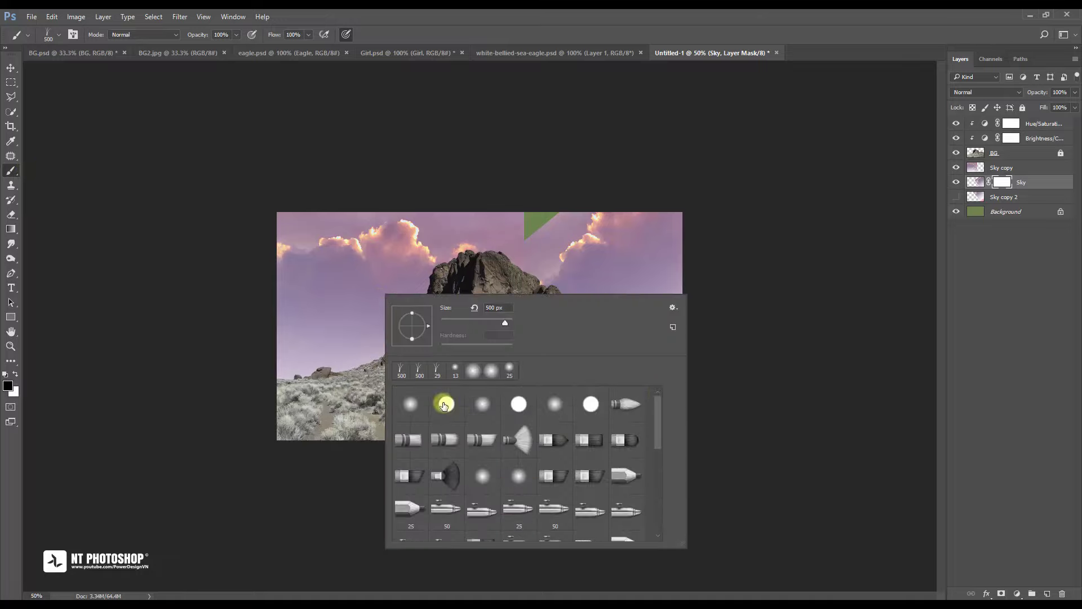
{"action": "left_click", "coordinate": [419, 406]}
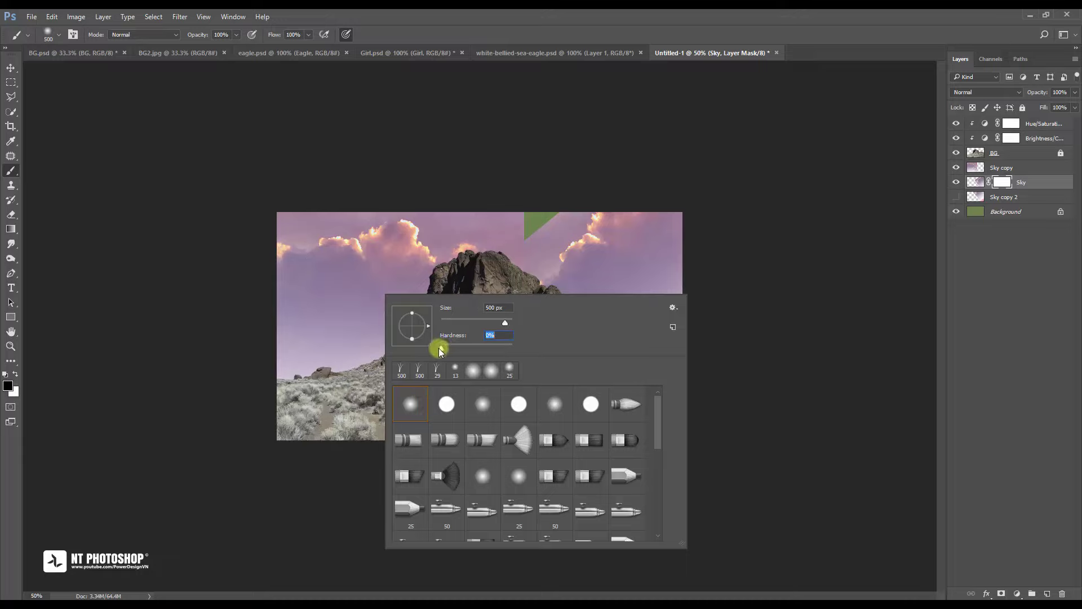
{"action": "left_click", "coordinate": [536, 222]}
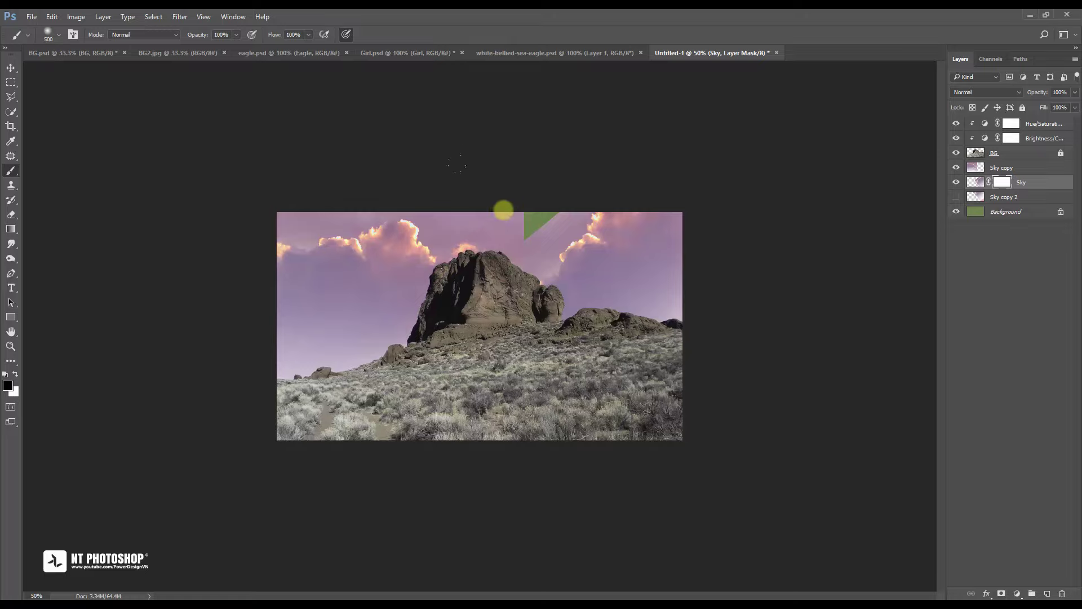
Paint out the top centre on the Sky mask, then mask Sky copy and paint its top centre
{"action": "left_click", "coordinate": [502, 205]}
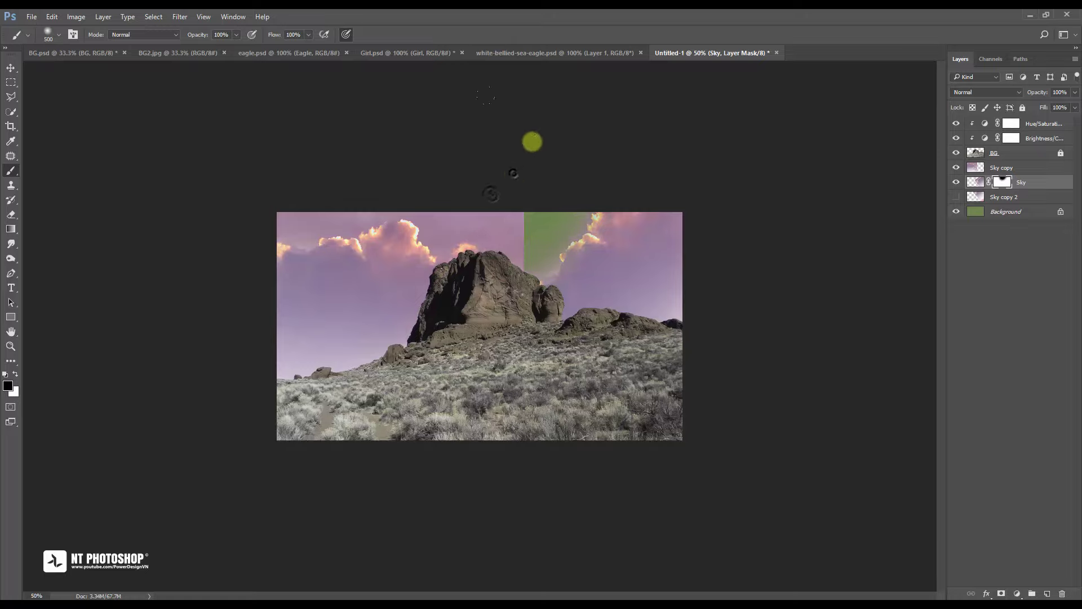
{"action": "left_click", "coordinate": [1040, 168]}
{"action": "left_click", "coordinate": [999, 592]}
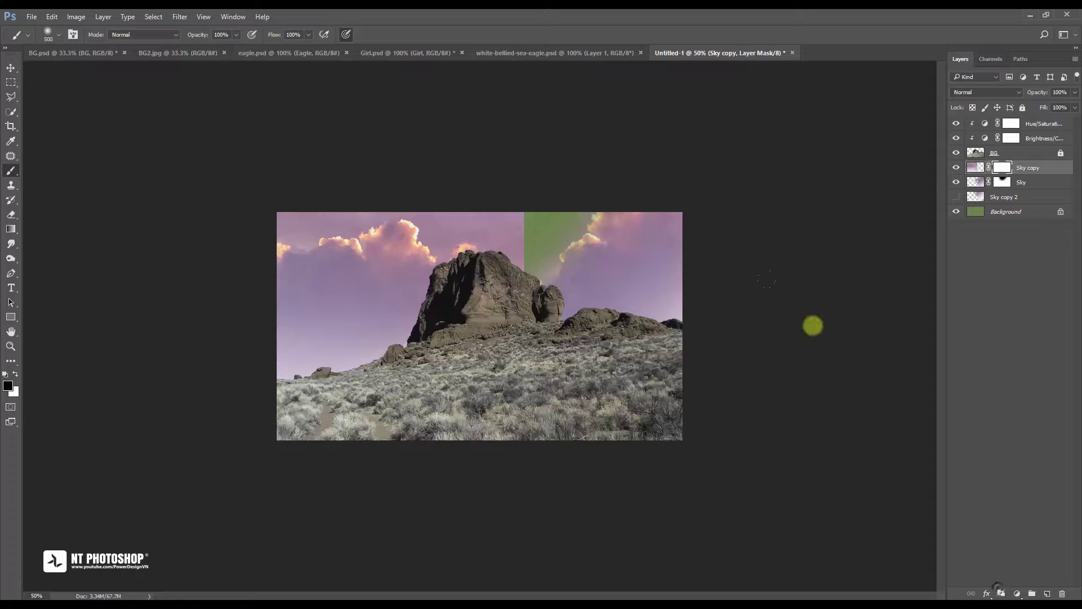
{"action": "mouse_move", "coordinate": [498, 196]}
{"action": "left_mouse_down"}
{"action": "mouse_move", "coordinate": [548, 215]}
{"action": "mouse_move", "coordinate": [549, 229]}
{"action": "mouse_move", "coordinate": [498, 200]}
{"action": "left_mouse_up"}
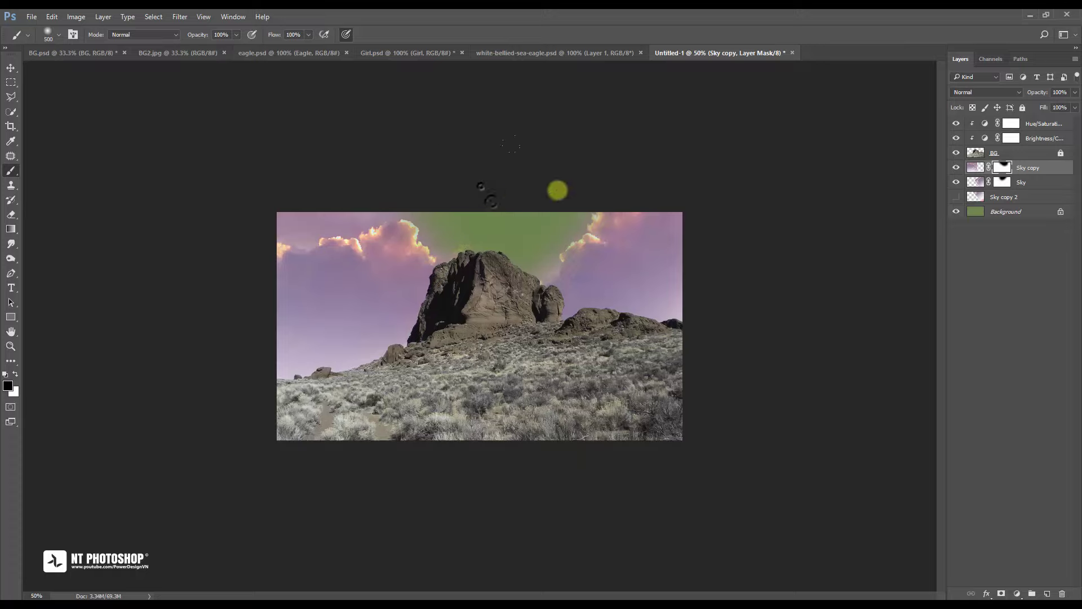
Show Sky copy 2 again, lock the Sky copy and Sky layers, and reselect Sky copy 2
{"action": "left_click", "coordinate": [1006, 196]}
{"action": "left_click", "coordinate": [957, 197]}
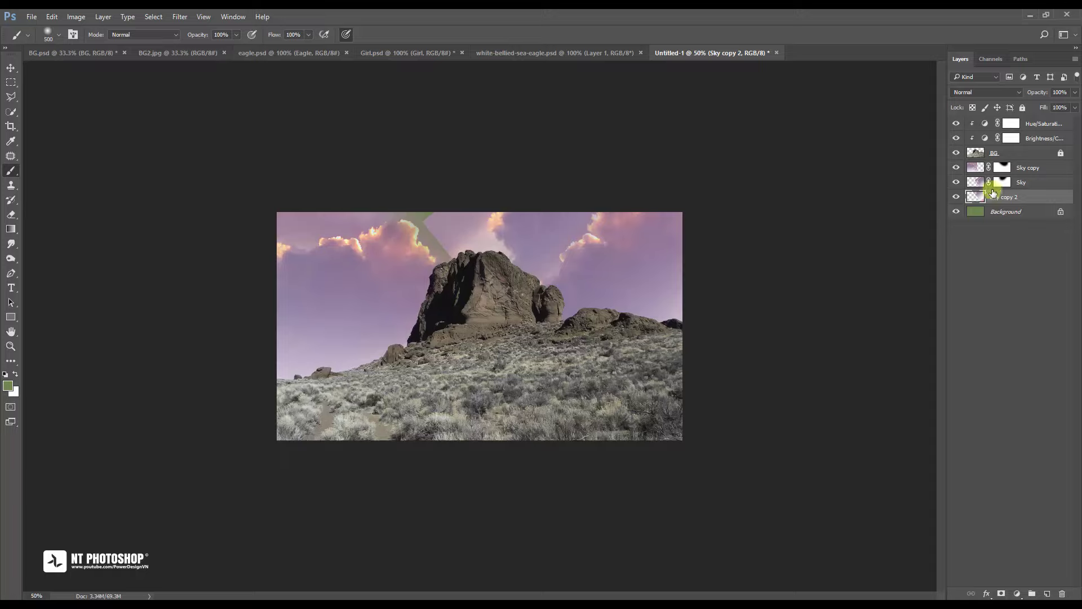
{"action": "left_click", "coordinate": [1029, 168]}
{"action": "left_click", "coordinate": [1023, 108]}
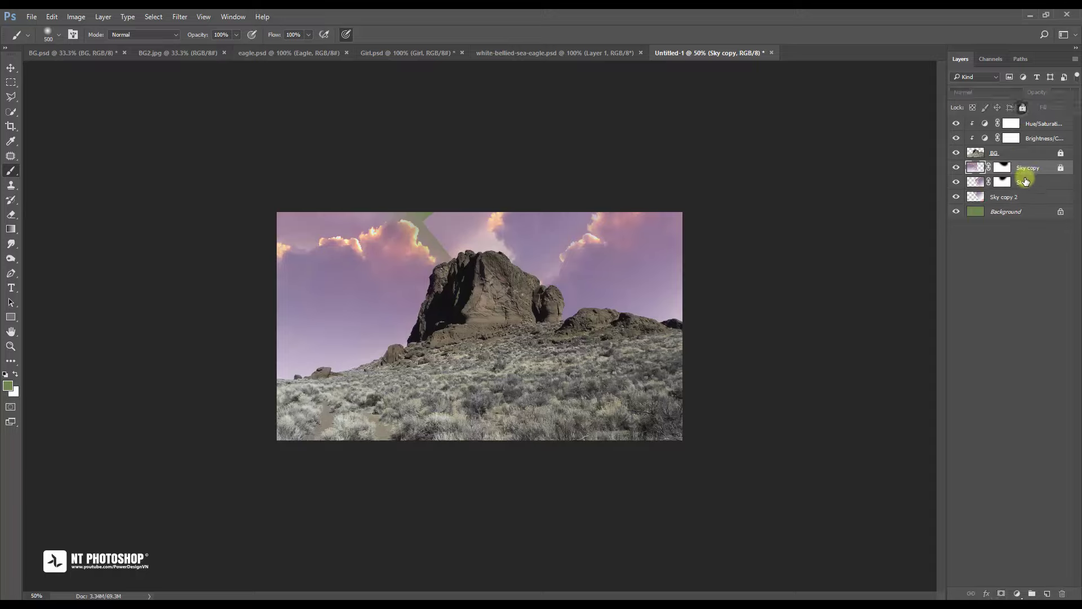
{"action": "left_click", "coordinate": [1024, 180]}
{"action": "left_click", "coordinate": [1022, 109]}
{"action": "left_click", "coordinate": [1015, 196]}
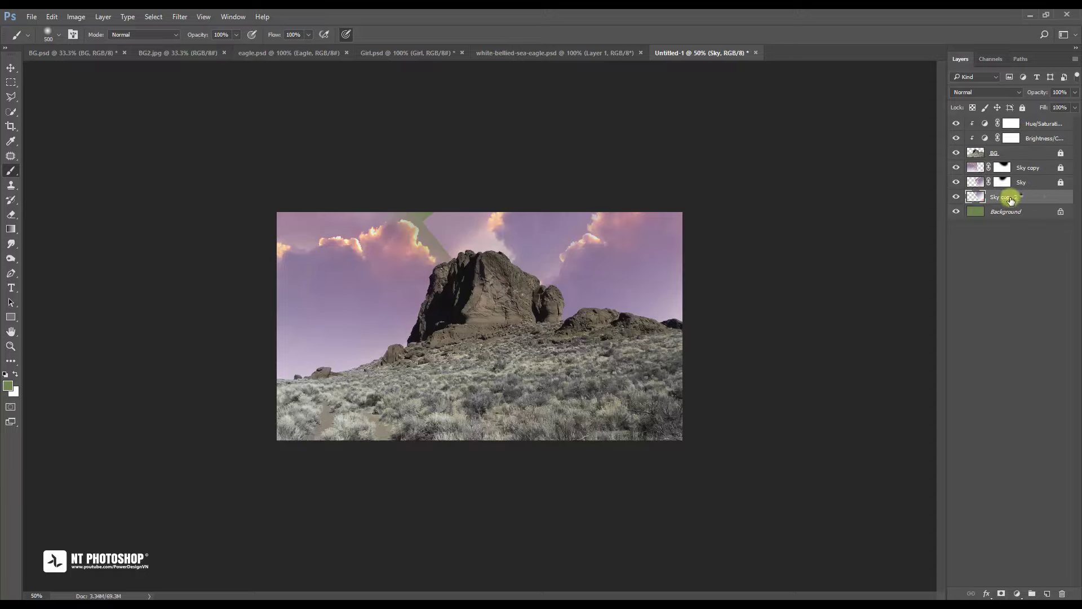
Shift Sky copy 2 sideways, then scale it to about 128%, rotate it 2.44° and reposition it lower
{"action": "left_click", "coordinate": [11, 67]}
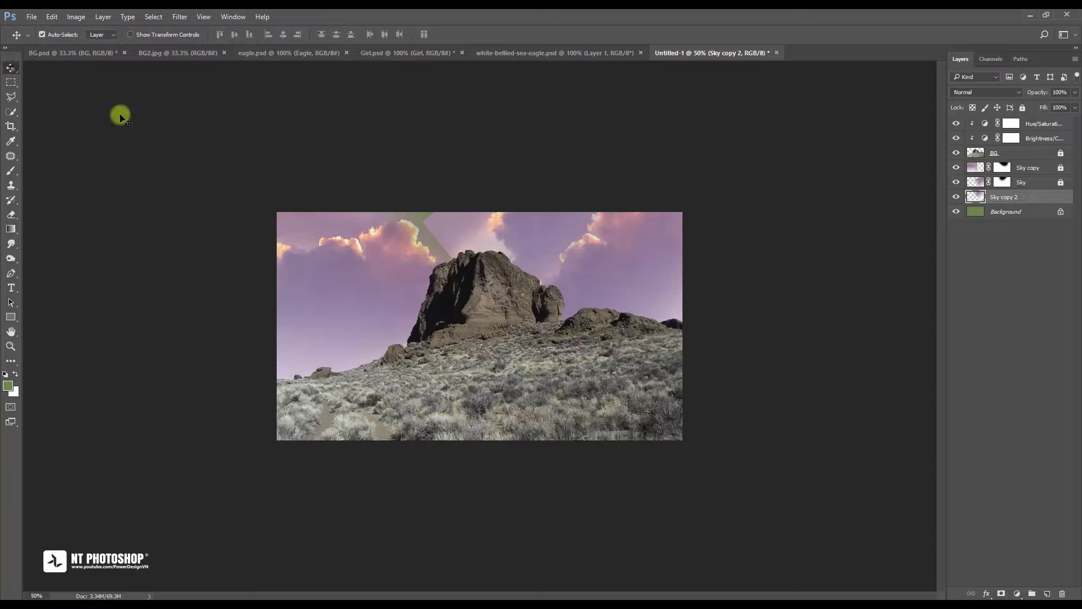
{"action": "mouse_move", "coordinate": [514, 234]}
{"action": "left_mouse_down"}
{"action": "mouse_move", "coordinate": [449, 222]}
{"action": "mouse_move", "coordinate": [484, 230]}
{"action": "left_mouse_up"}
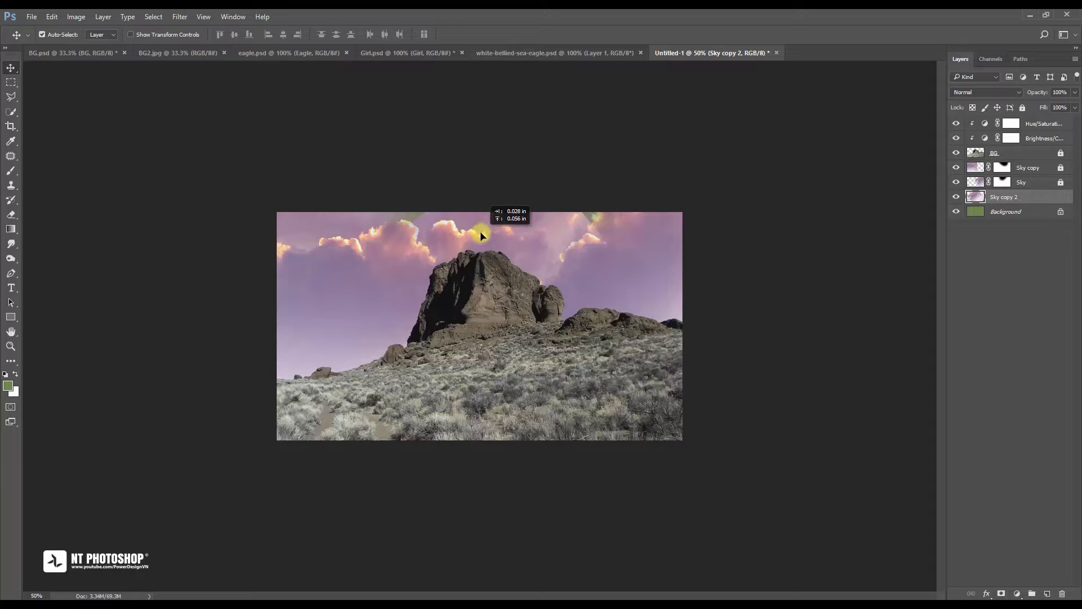
{"action": "key", "text": "ctrl+t"}
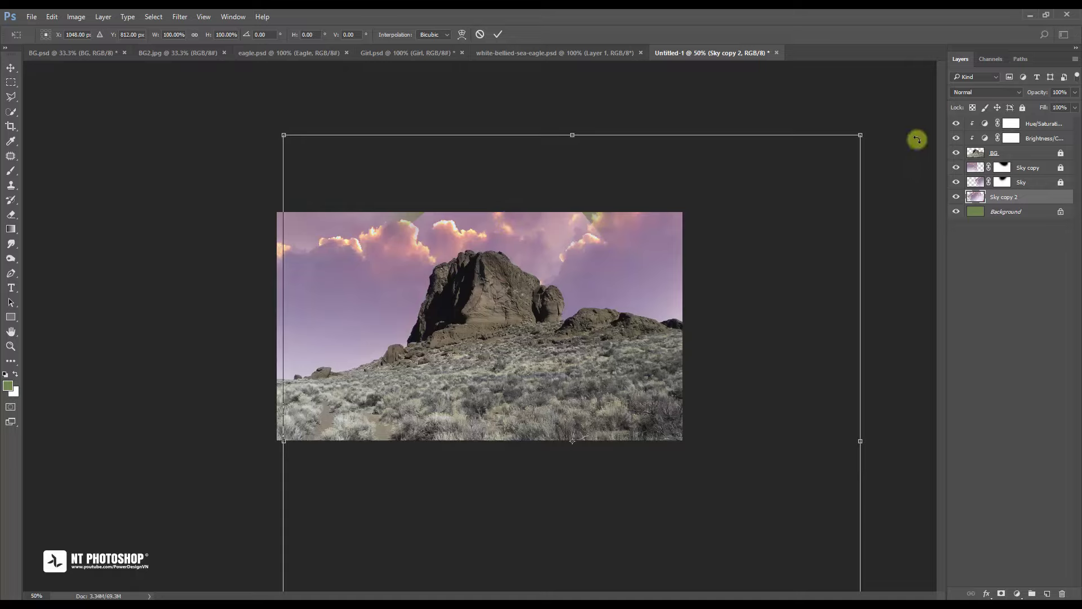
{"action": "mouse_move", "coordinate": [870, 132]}
{"action": "left_mouse_down"}
{"action": "mouse_move", "coordinate": [882, 144]}
{"action": "mouse_move", "coordinate": [908, 102]}
{"action": "left_mouse_up"}
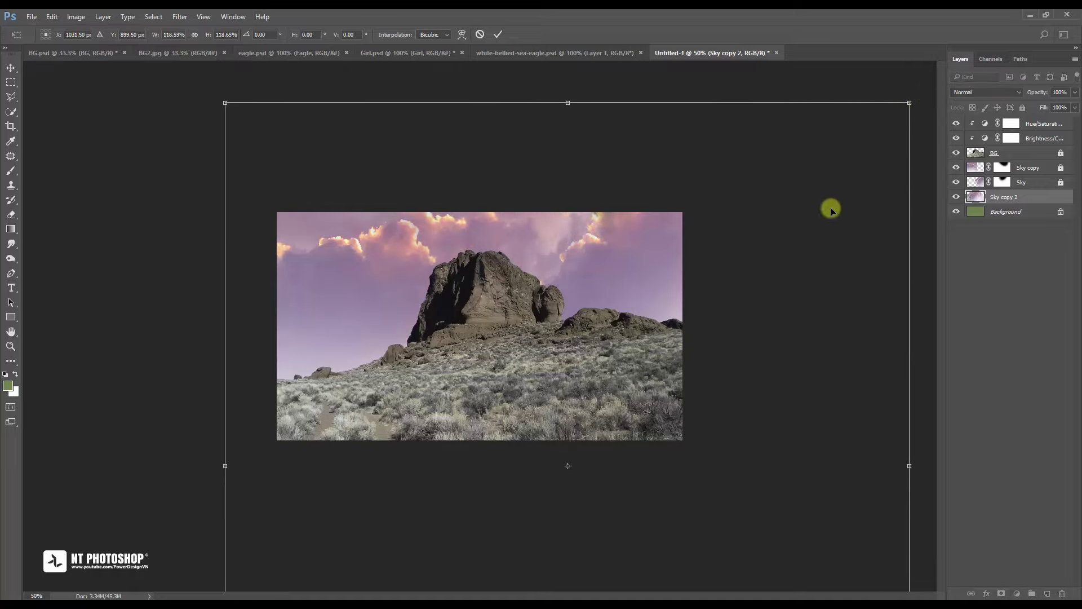
{"action": "mouse_move", "coordinate": [831, 208]}
{"action": "left_mouse_down"}
{"action": "mouse_move", "coordinate": [837, 228]}
{"action": "mouse_move", "coordinate": [829, 220]}
{"action": "left_mouse_up"}
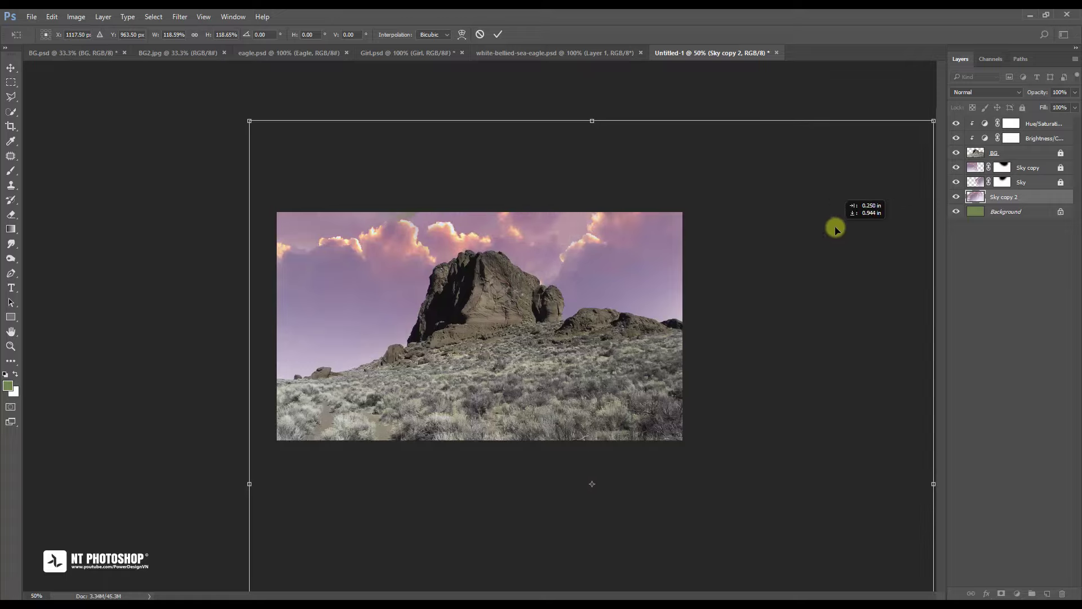
{"action": "left_click_drag", "start_coordinate": [198, 128], "coordinate": [237, 127]}
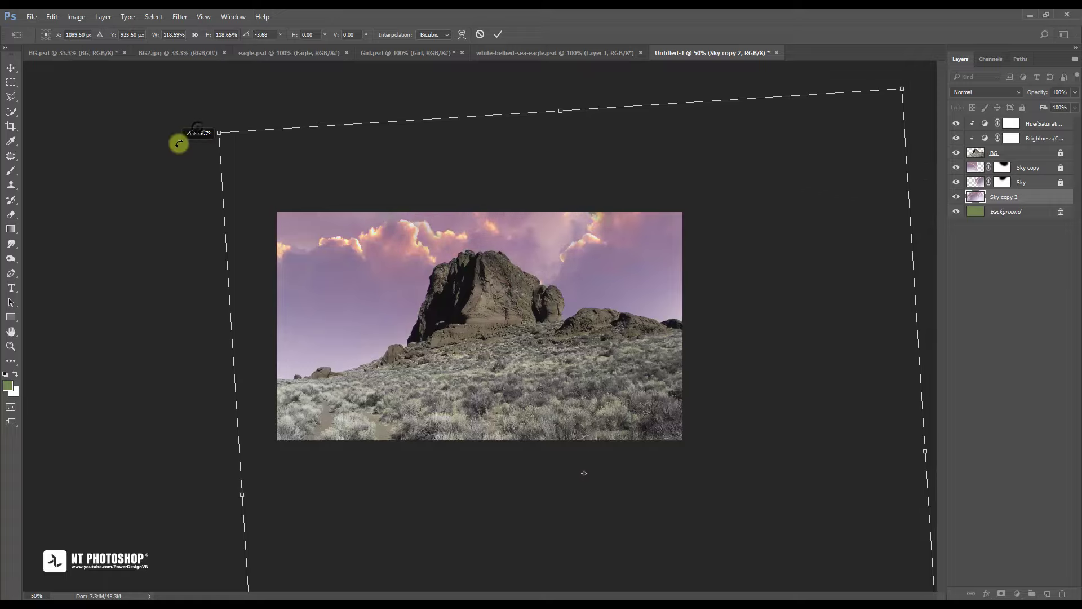
{"action": "mouse_move", "coordinate": [732, 209]}
{"action": "left_mouse_down"}
{"action": "mouse_move", "coordinate": [740, 213]}
{"action": "mouse_move", "coordinate": [731, 218]}
{"action": "left_mouse_up"}
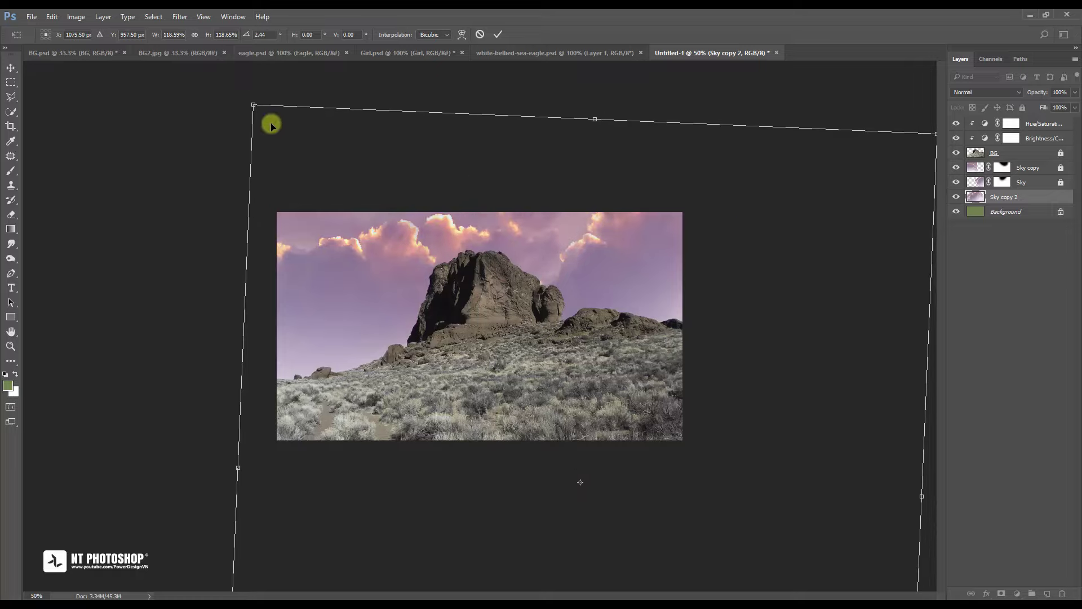
{"action": "left_click_drag", "start_coordinate": [255, 94], "coordinate": [208, 92]}
{"action": "left_click_drag", "start_coordinate": [756, 219], "coordinate": [748, 222]}
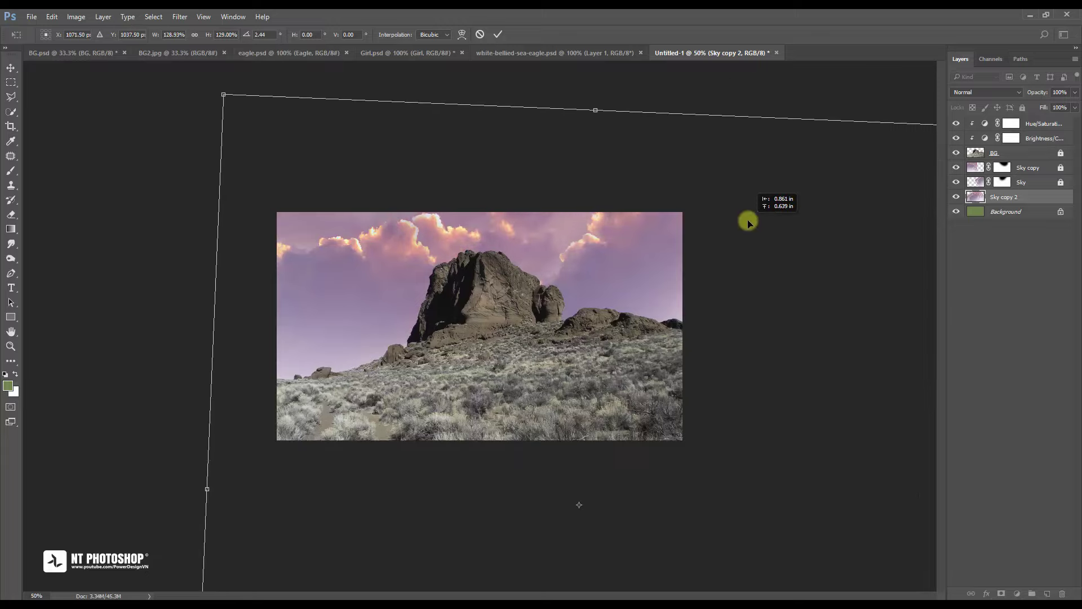
{"action": "left_click", "coordinate": [500, 34]}
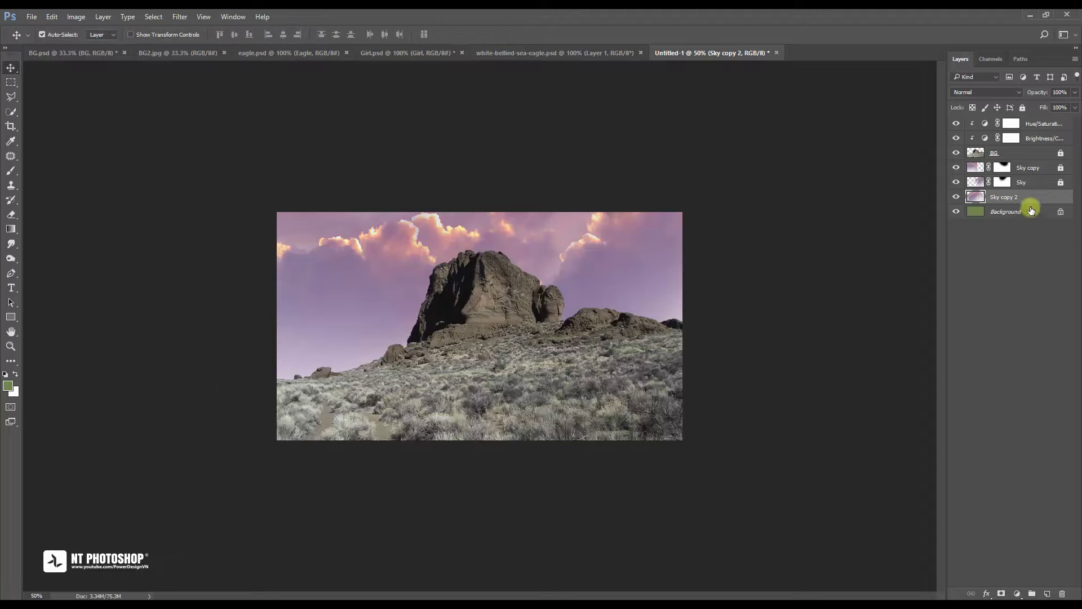
{"action": "left_click", "coordinate": [1042, 181]}
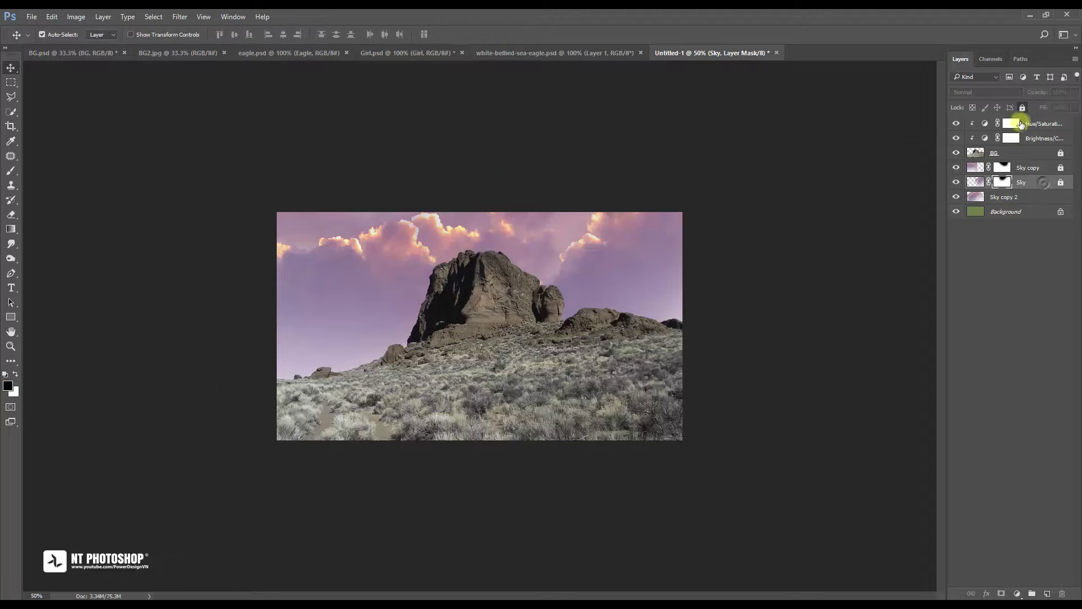
Select Sky copy, Sky and Sky copy 2, merge them with Ctrl+E, and name the result Sky
{"action": "left_click", "coordinate": [1025, 167]}
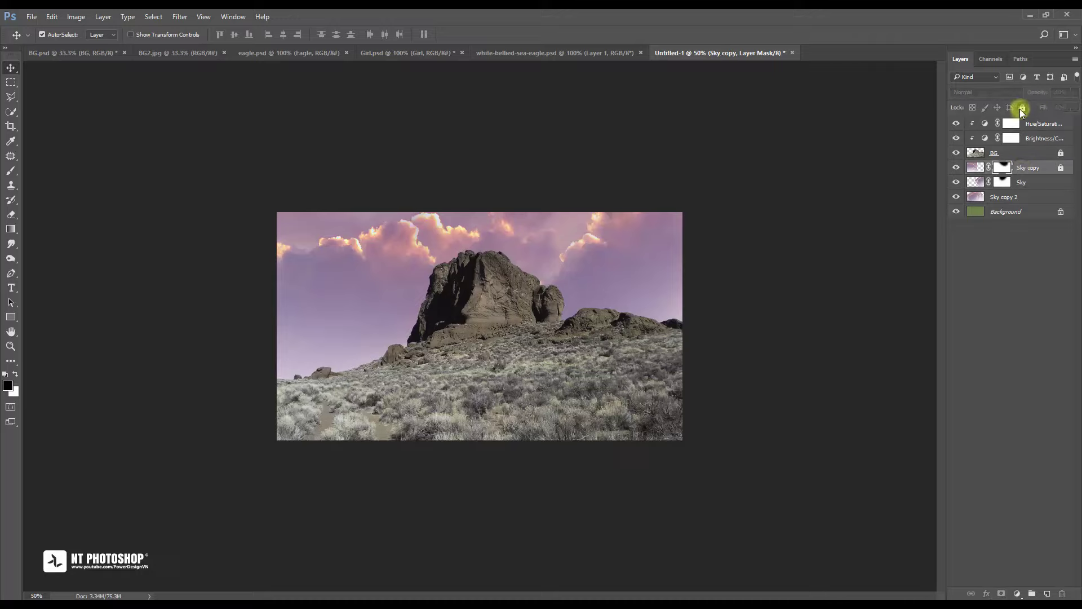
{"action": "left_click", "coordinate": [1022, 182], "text": "shift"}
{"action": "left_click", "coordinate": [1024, 198], "text": "shift"}
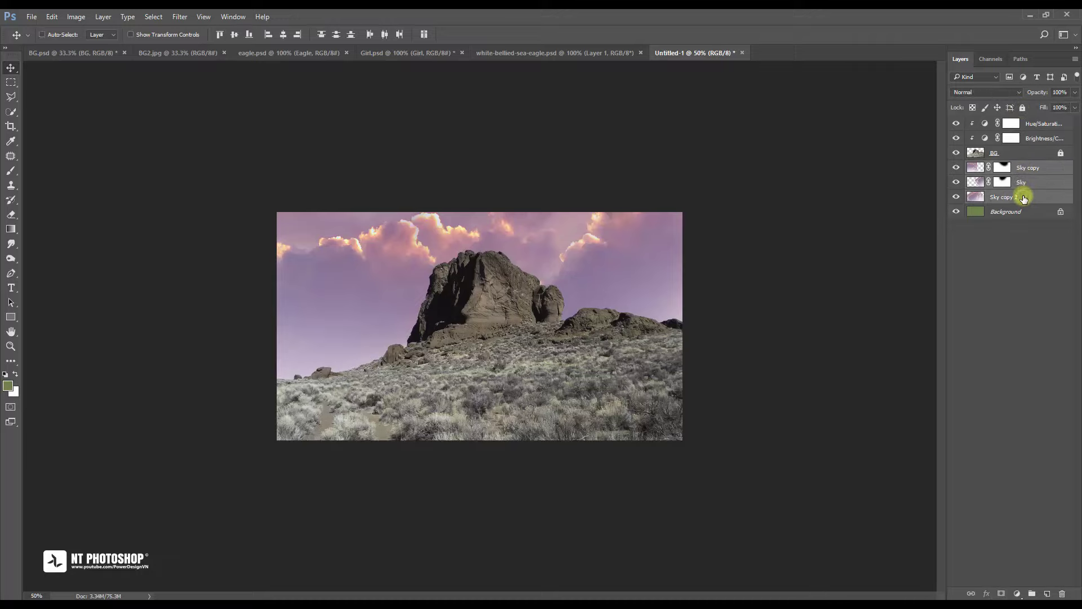
{"action": "key", "text": "ctrl+e"}
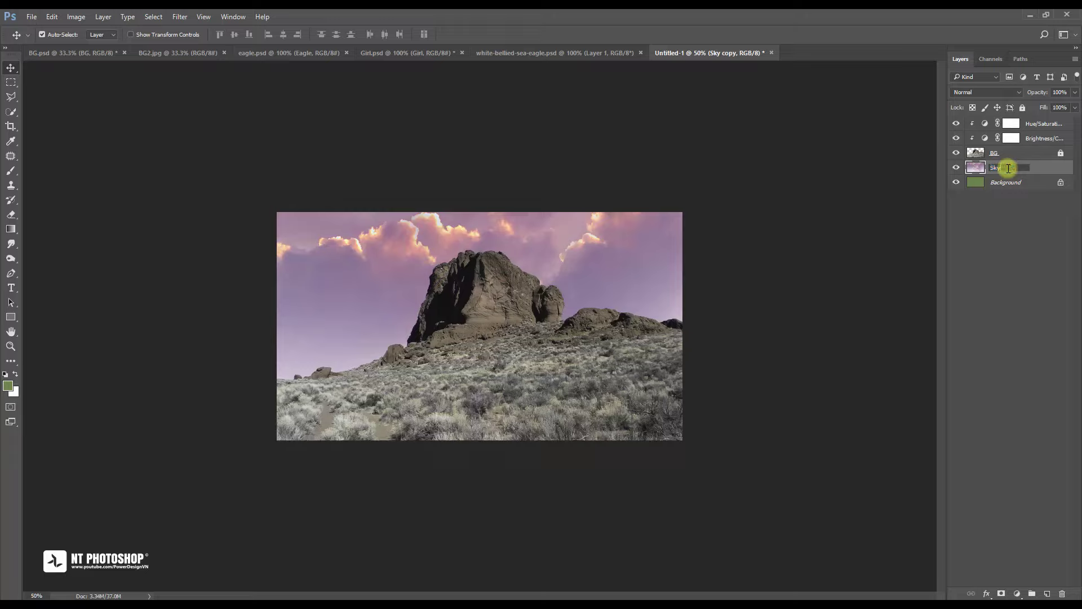
{"action": "key", "text": "Return"}
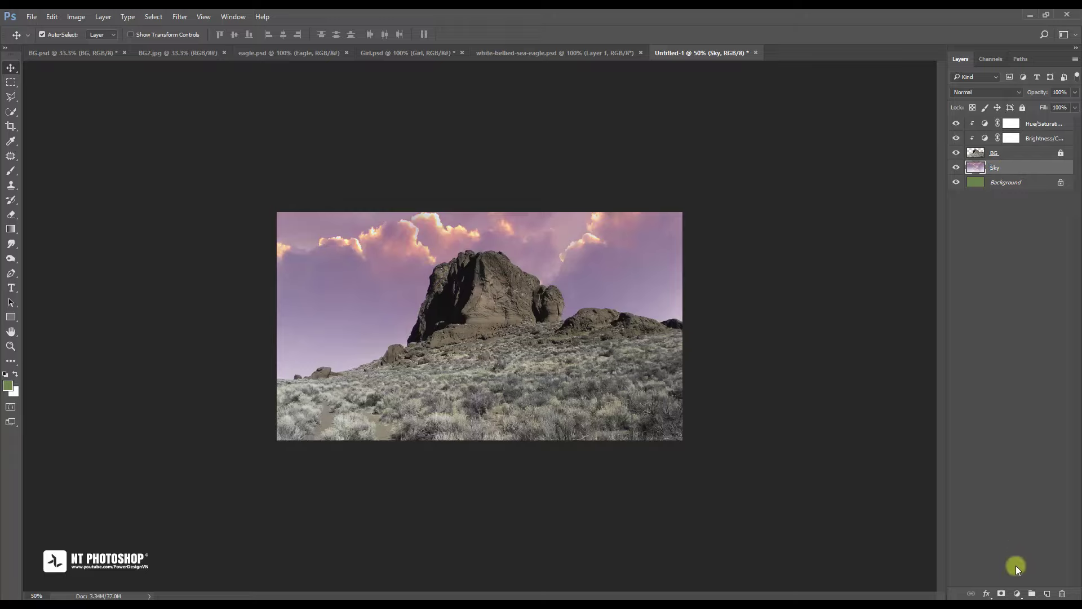
Add a Curves adjustment clipped to Sky and pull the curve down to darken the sky
{"action": "left_click", "coordinate": [1017, 593]}
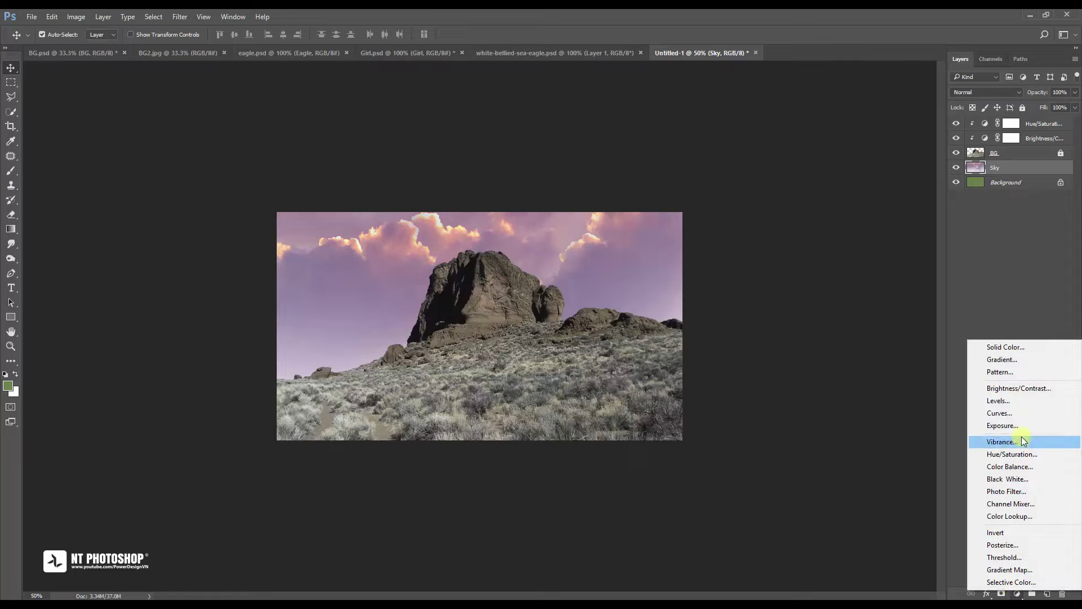
{"action": "left_click", "coordinate": [1020, 414]}
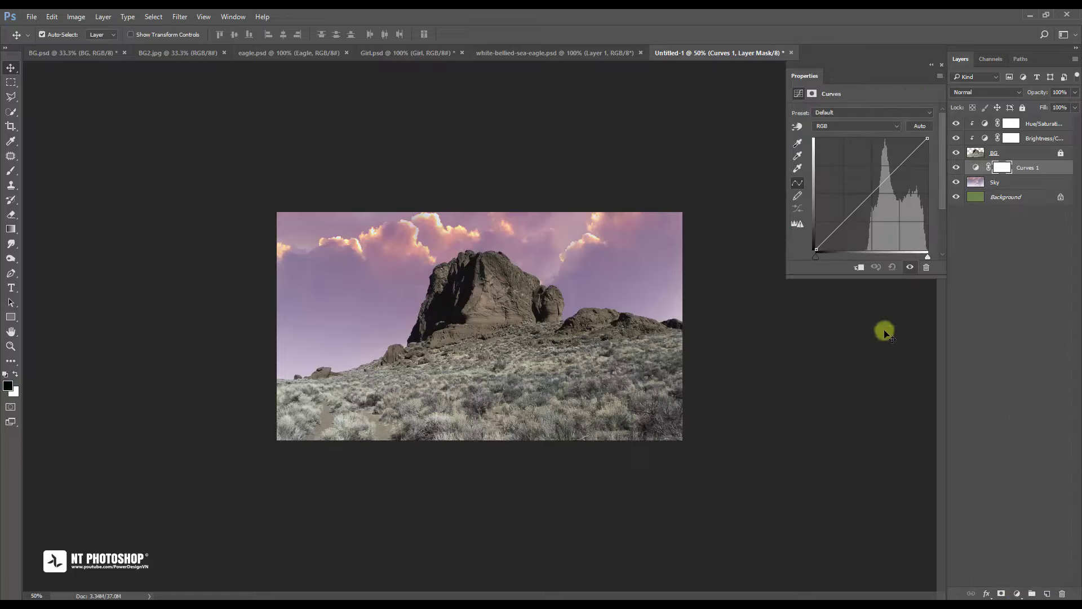
{"action": "left_click", "coordinate": [858, 267]}
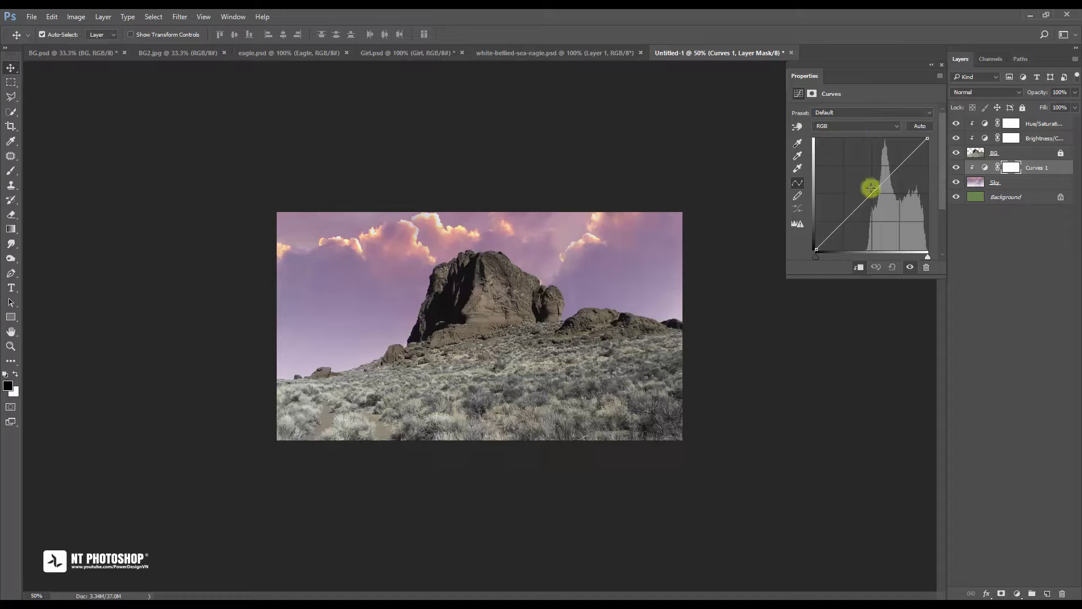
{"action": "left_click_drag", "start_coordinate": [871, 194], "coordinate": [875, 210]}
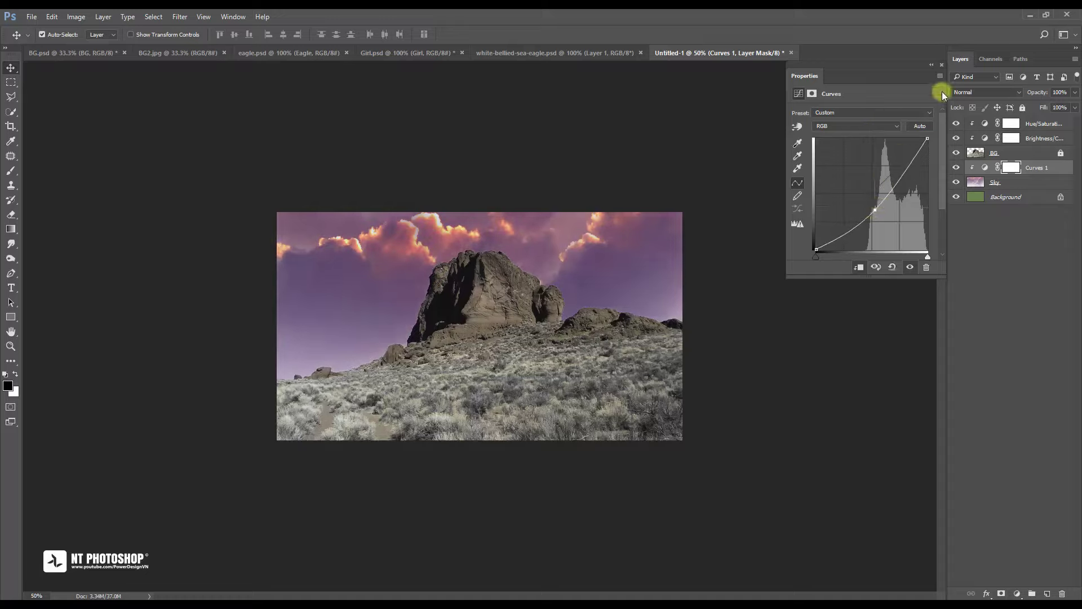
{"action": "left_click", "coordinate": [942, 66]}
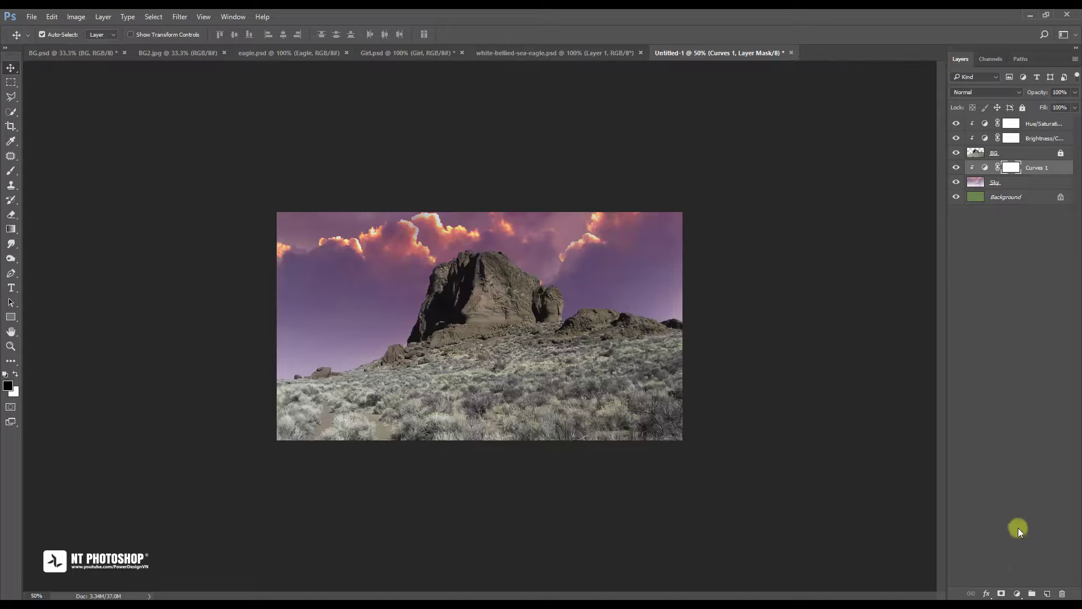
Add a Hue/Saturation adjustment clipped to the sky with Saturation lowered to -43, then compare before and after
{"action": "left_click", "coordinate": [1019, 593]}
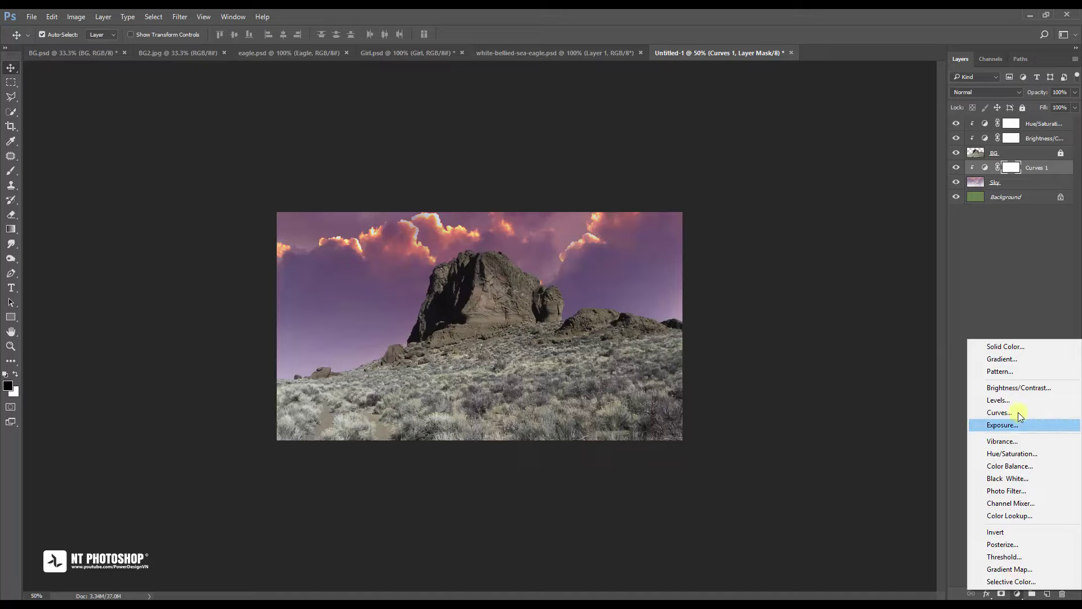
{"action": "left_click", "coordinate": [1026, 454]}
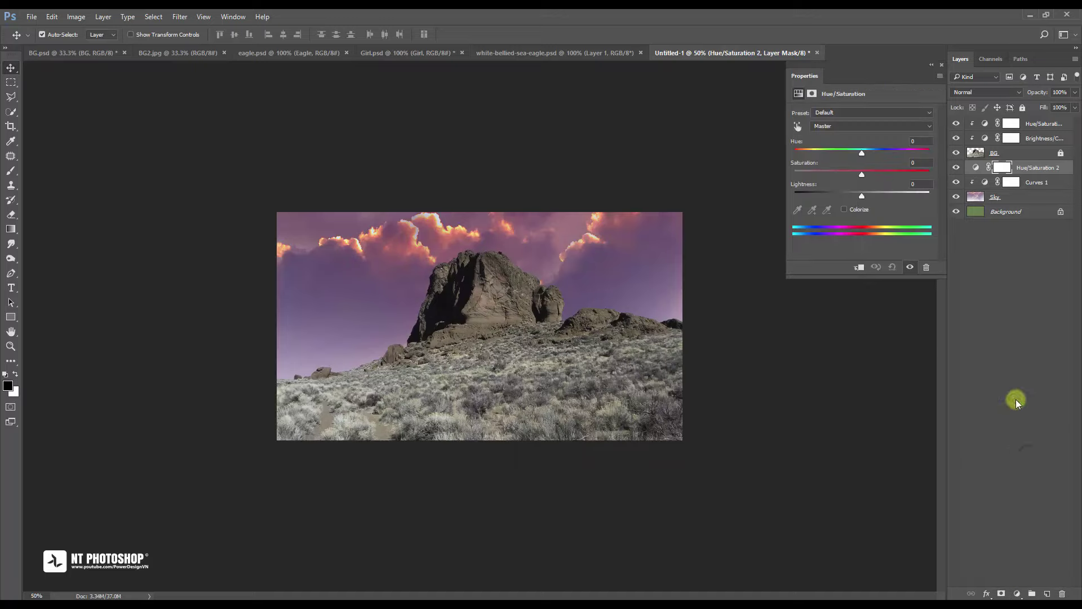
{"action": "left_click", "coordinate": [861, 267]}
{"action": "left_click_drag", "start_coordinate": [861, 174], "coordinate": [828, 177]}
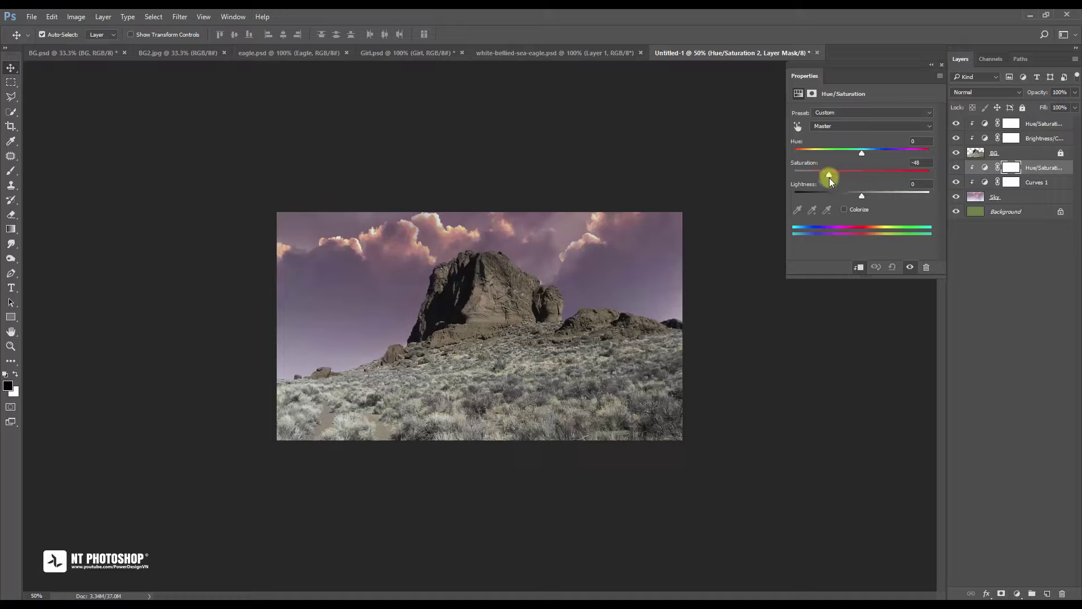
{"action": "left_click", "coordinate": [943, 68]}
{"action": "left_click", "coordinate": [956, 167]}
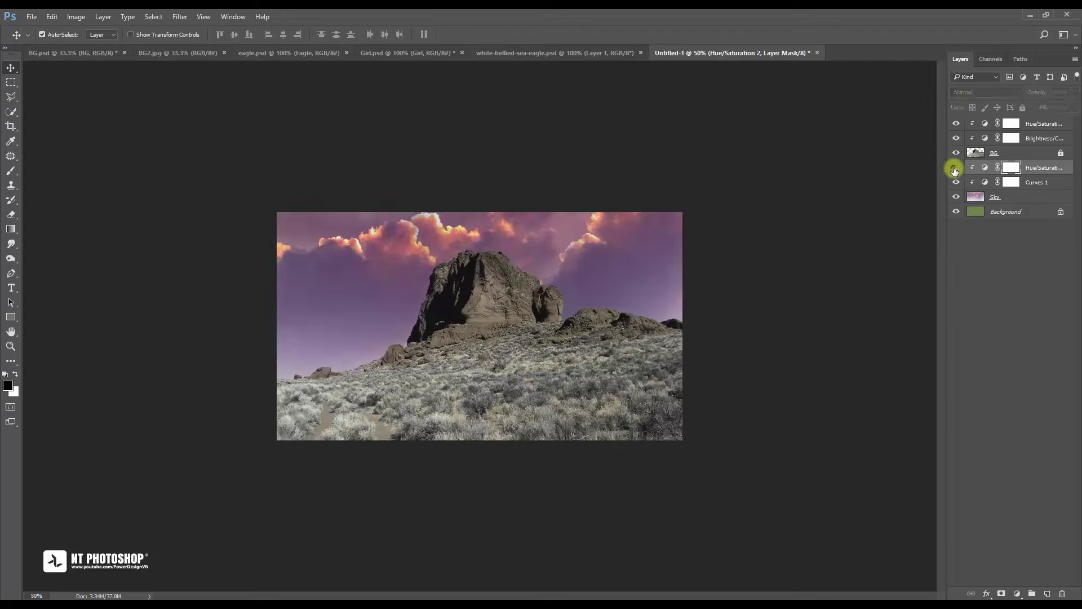
{"action": "left_click", "coordinate": [957, 234]}
{"action": "key", "text": "ctrl+plus"}
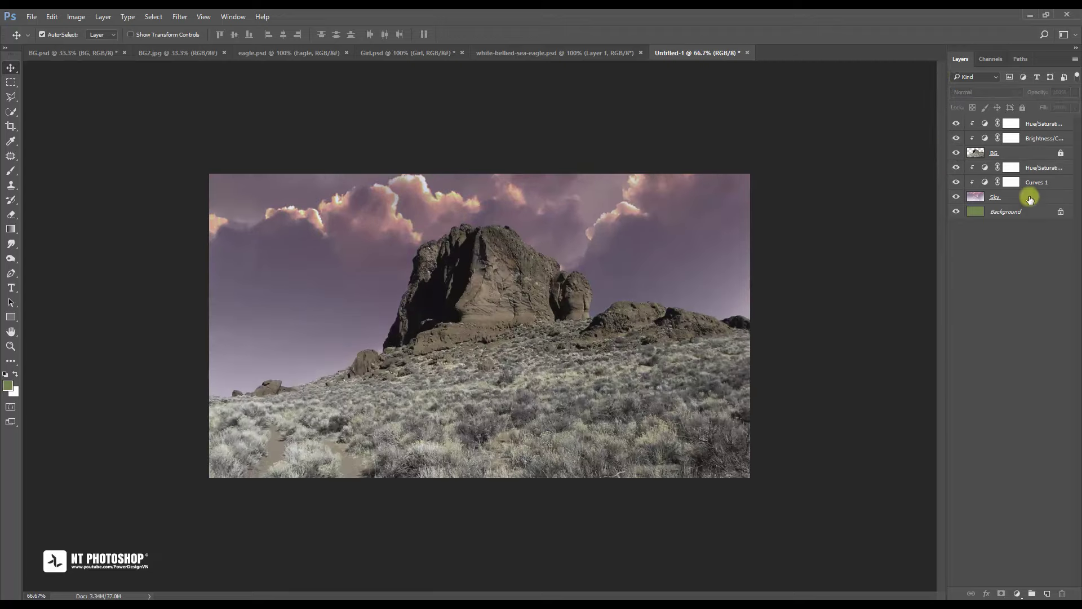
Add a Curves adjustment at the top of the stack, pulled down to darken the whole image
{"action": "left_click", "coordinate": [1037, 125]}
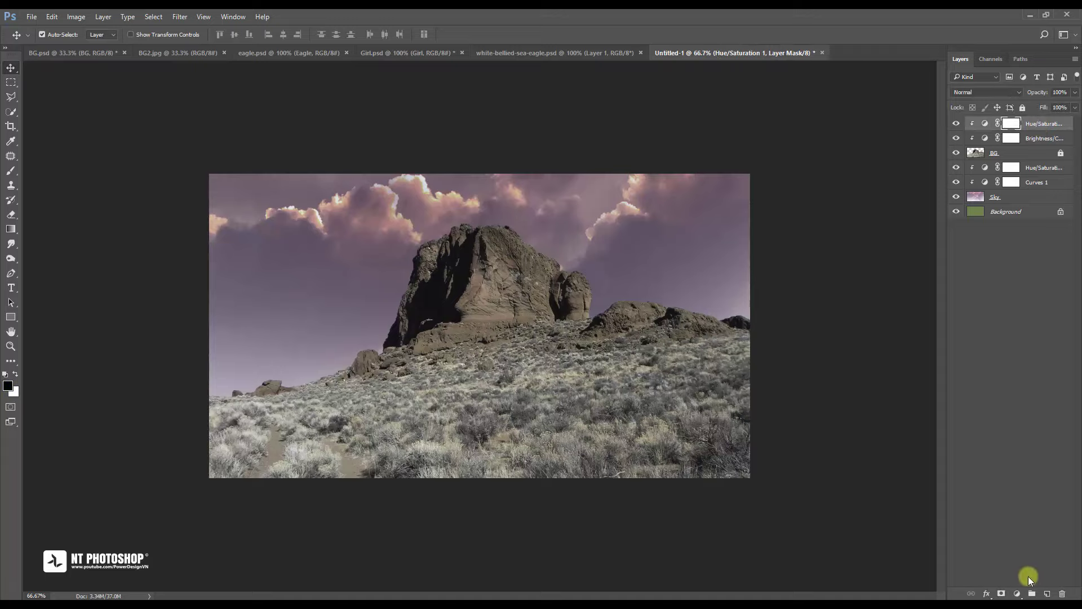
{"action": "left_click", "coordinate": [1017, 594]}
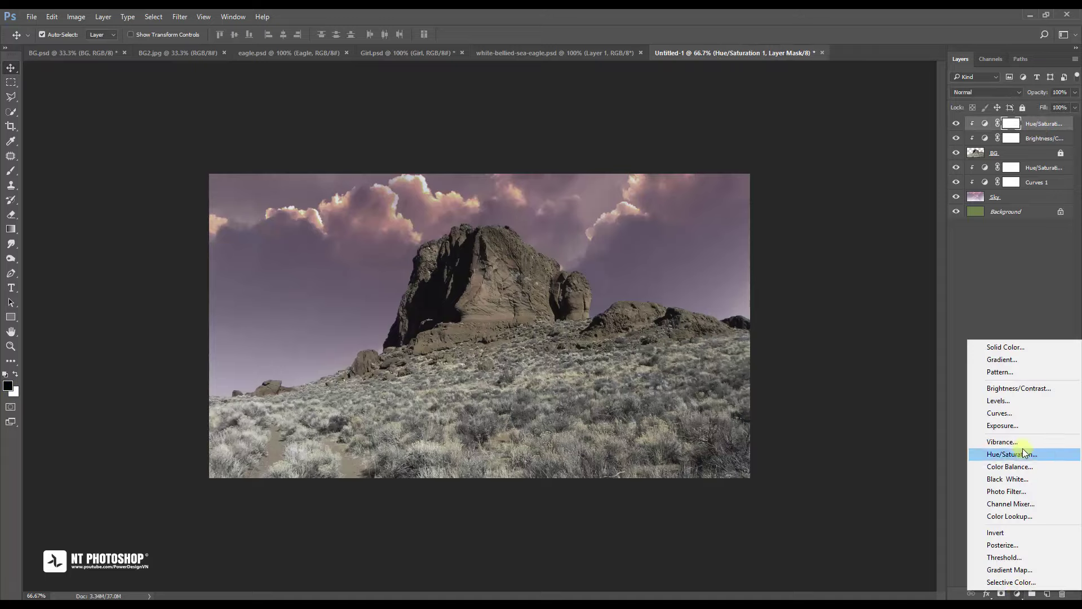
{"action": "left_click", "coordinate": [1026, 412]}
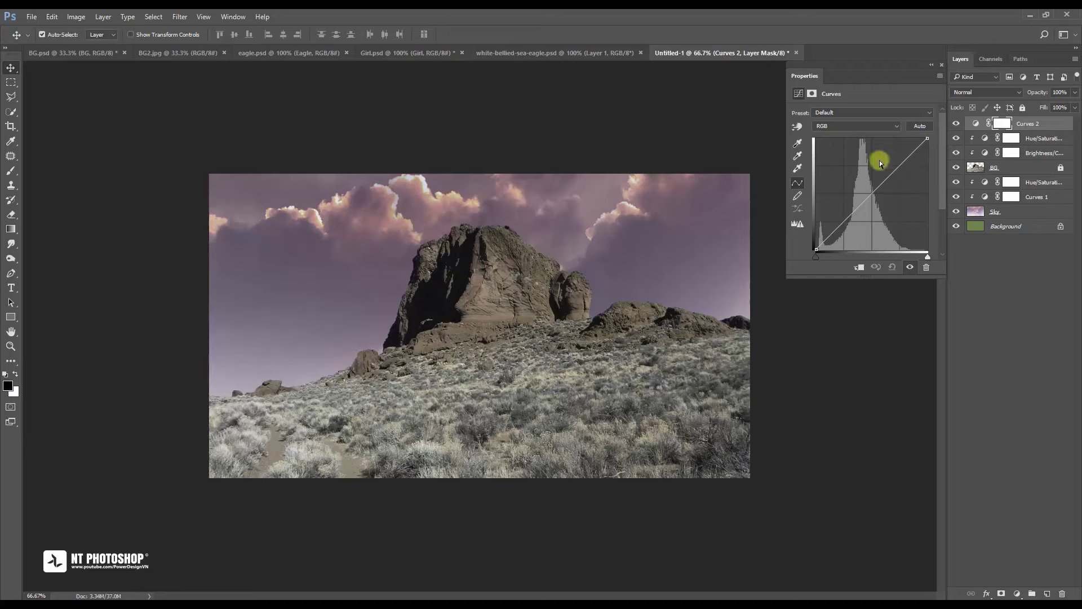
{"action": "left_click_drag", "start_coordinate": [870, 195], "coordinate": [868, 211]}
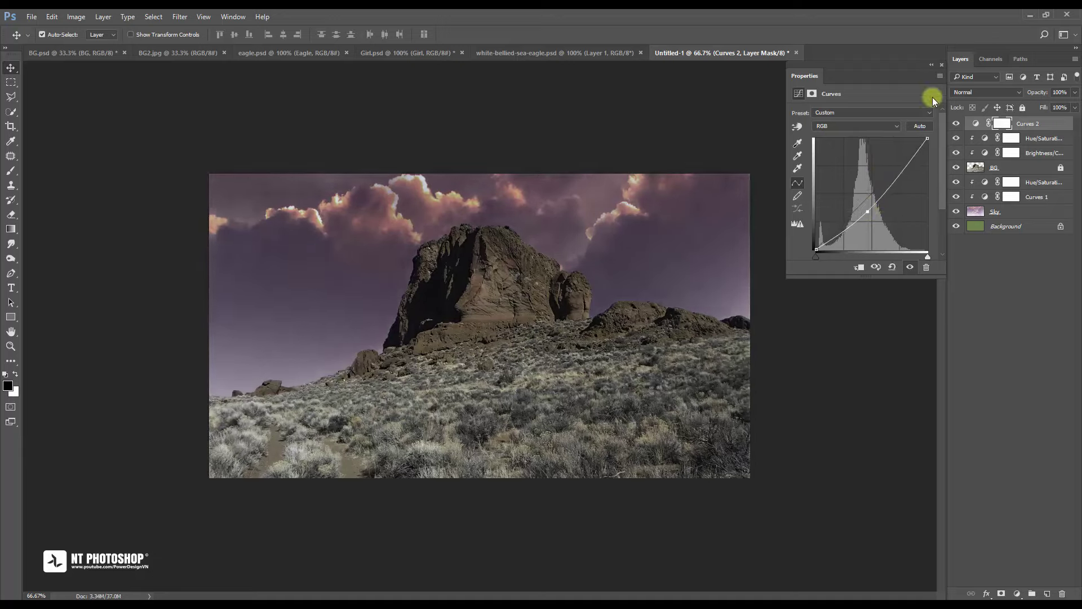
{"action": "left_click", "coordinate": [941, 65]}
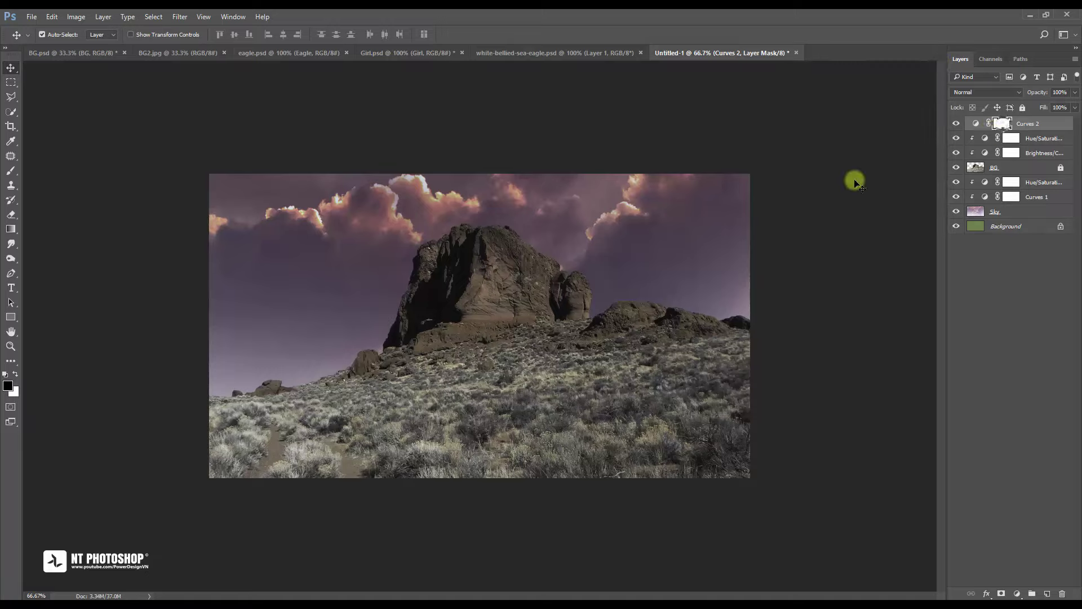
Paint black on the Curves 2 mask with a very large brush over the rock and nearby sky
{"action": "left_click", "coordinate": [11, 172]}
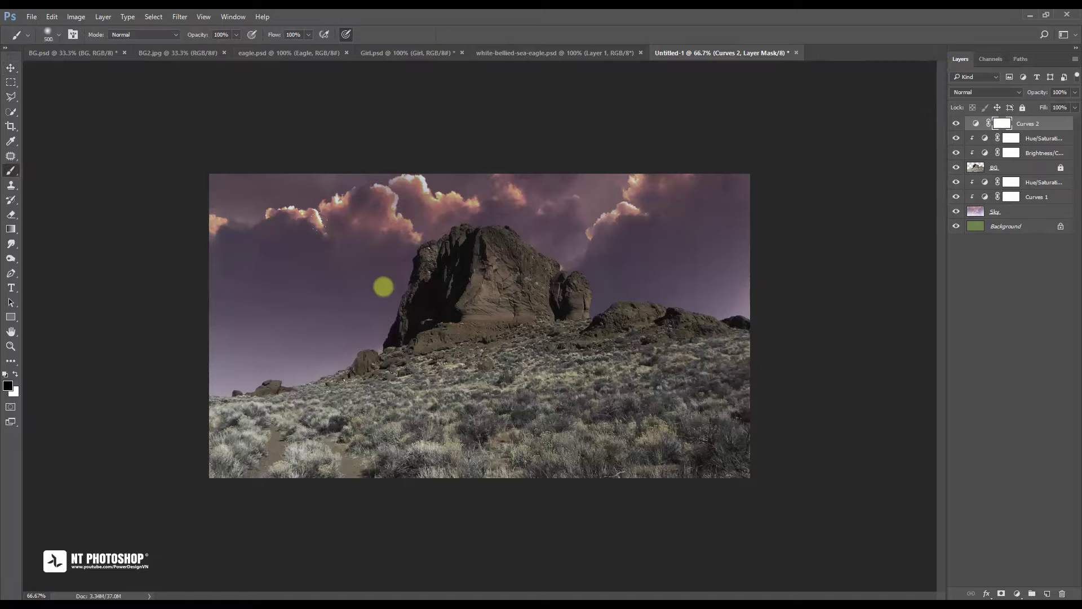
{"action": "left_click_drag", "start_coordinate": [393, 284], "coordinate": [430, 266]}
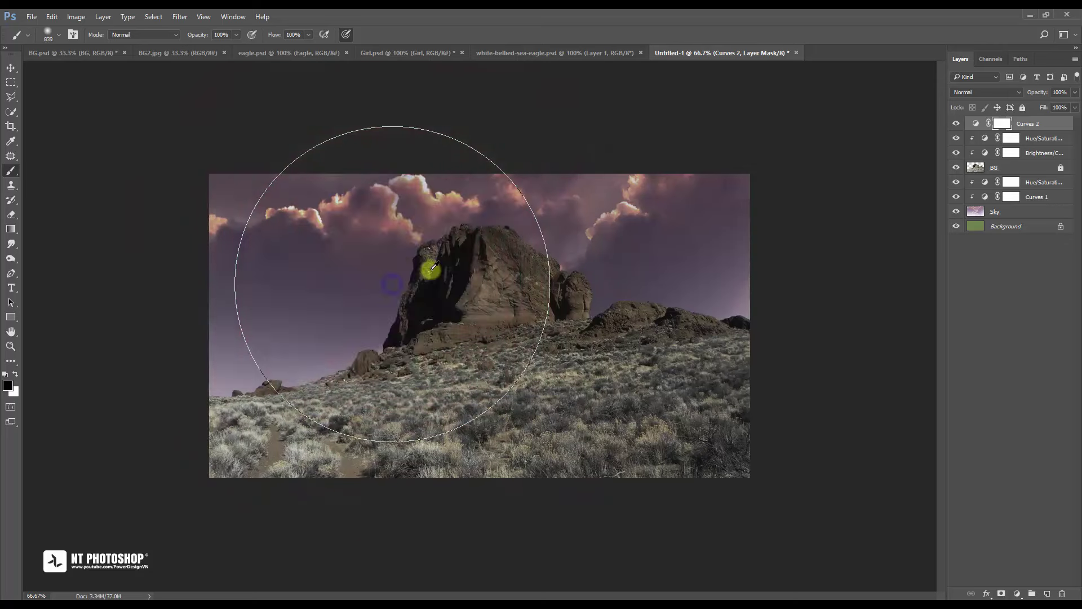
{"action": "left_click", "coordinate": [426, 224]}
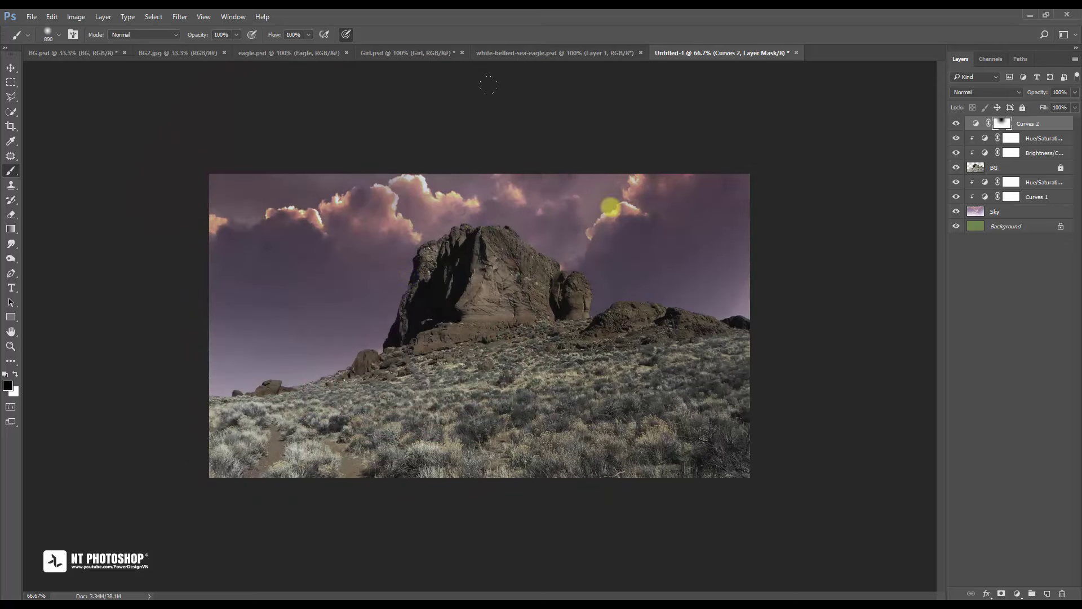
{"action": "left_click", "coordinate": [632, 164]}
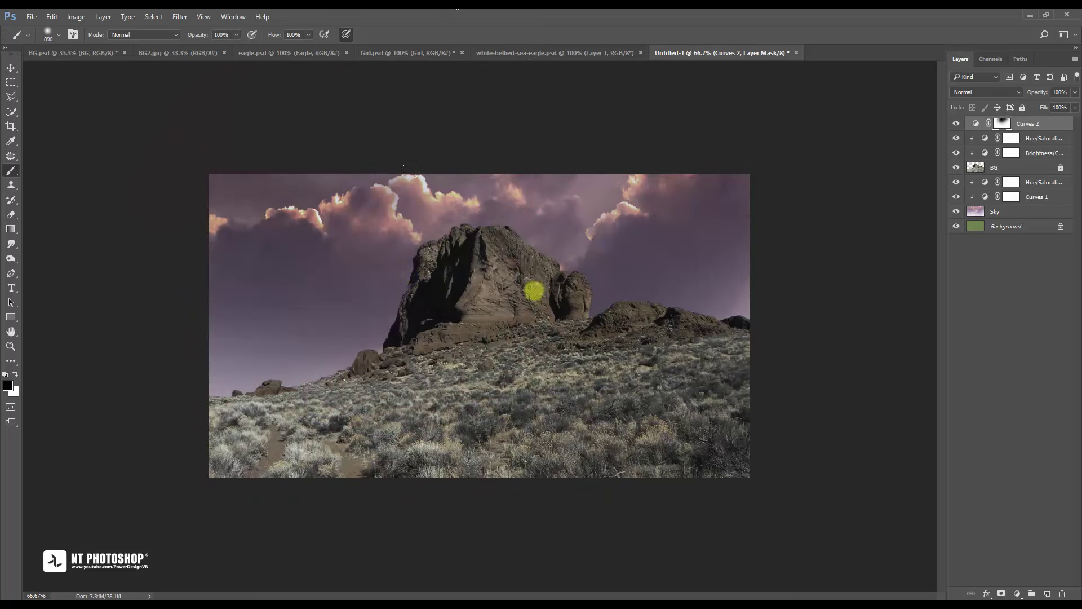
{"action": "left_click_drag", "start_coordinate": [534, 290], "coordinate": [652, 265]}
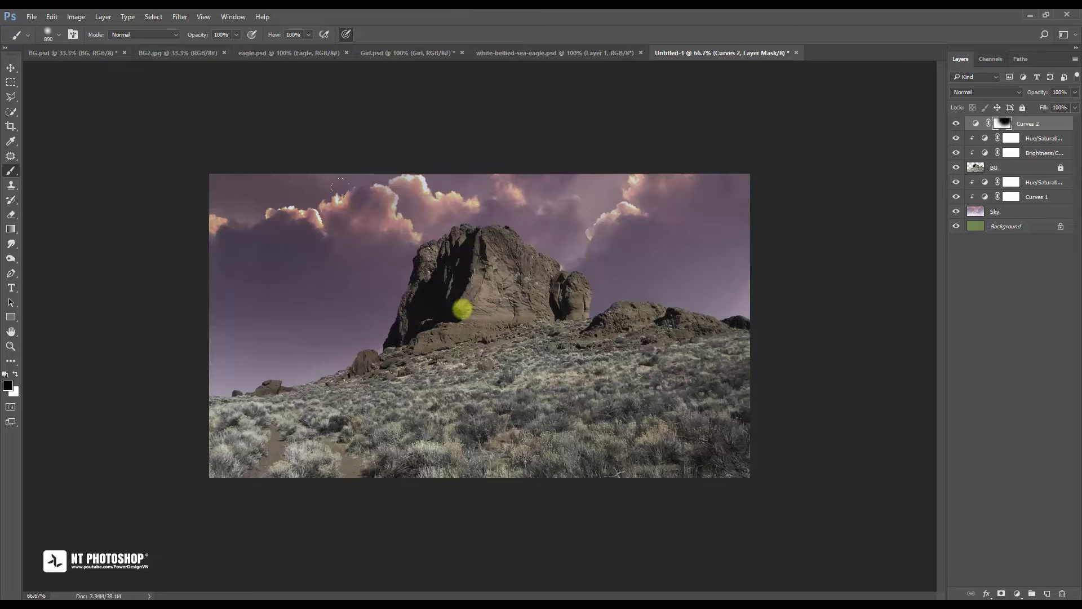
{"action": "left_click_drag", "start_coordinate": [435, 229], "coordinate": [397, 186]}
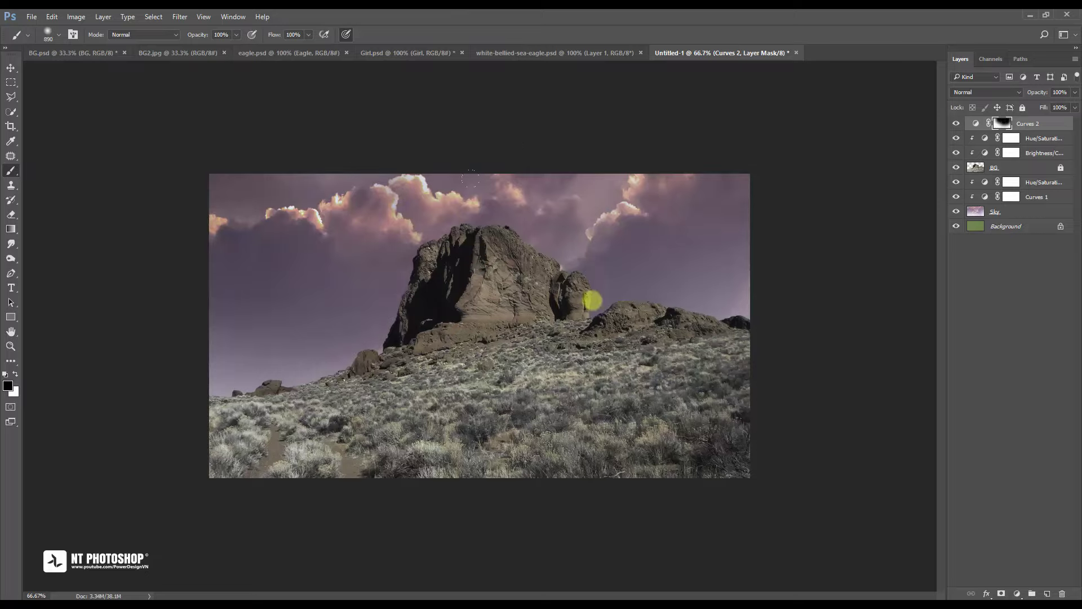
{"action": "left_click", "coordinate": [549, 204]}
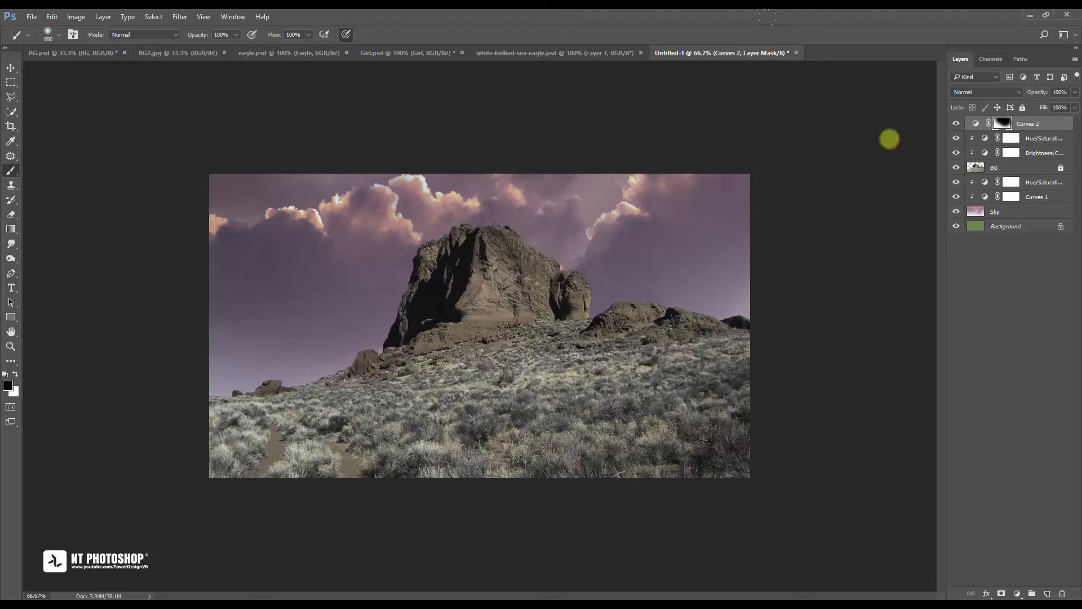
{"action": "left_click", "coordinate": [956, 124]}
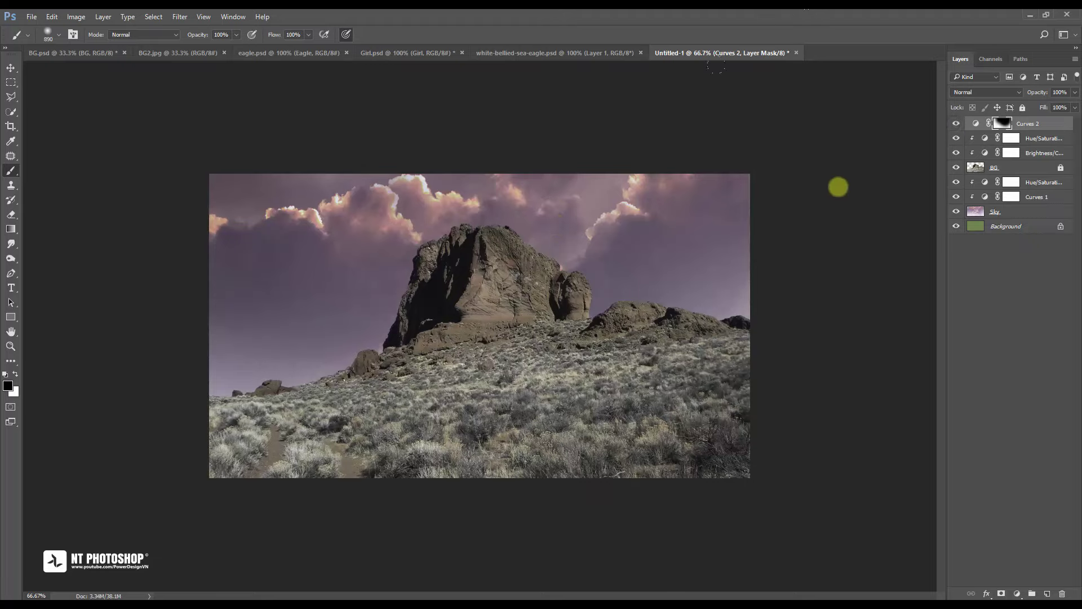
{"action": "left_click", "coordinate": [11, 67]}
{"action": "left_click", "coordinate": [74, 109]}
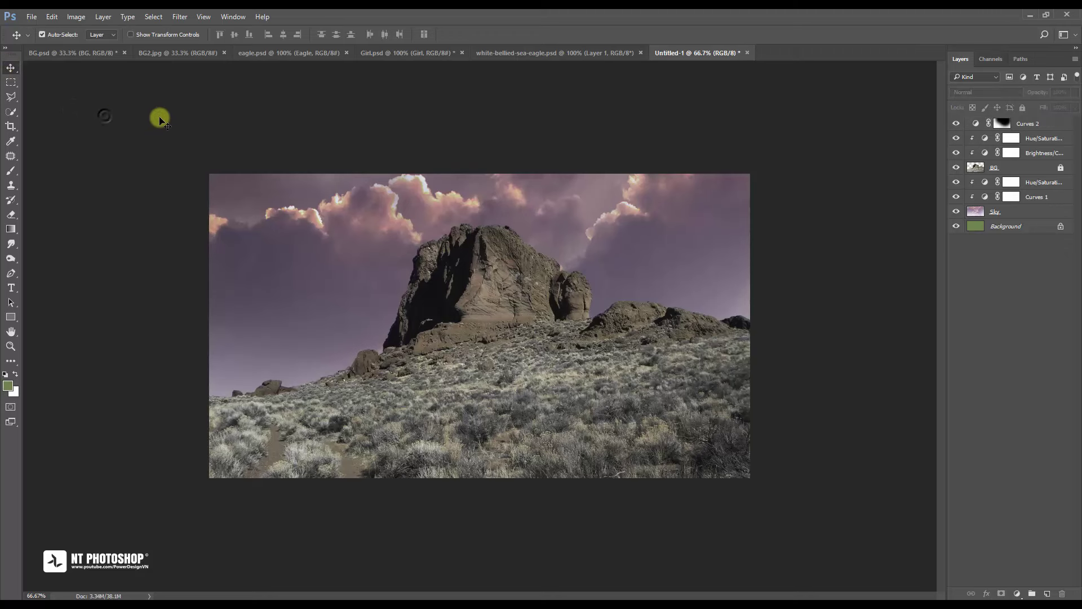
In Girl.psd hide the forest Background, then drag the cut-out girl into Untitled-1
{"action": "key", "text": "ctrl+1"}
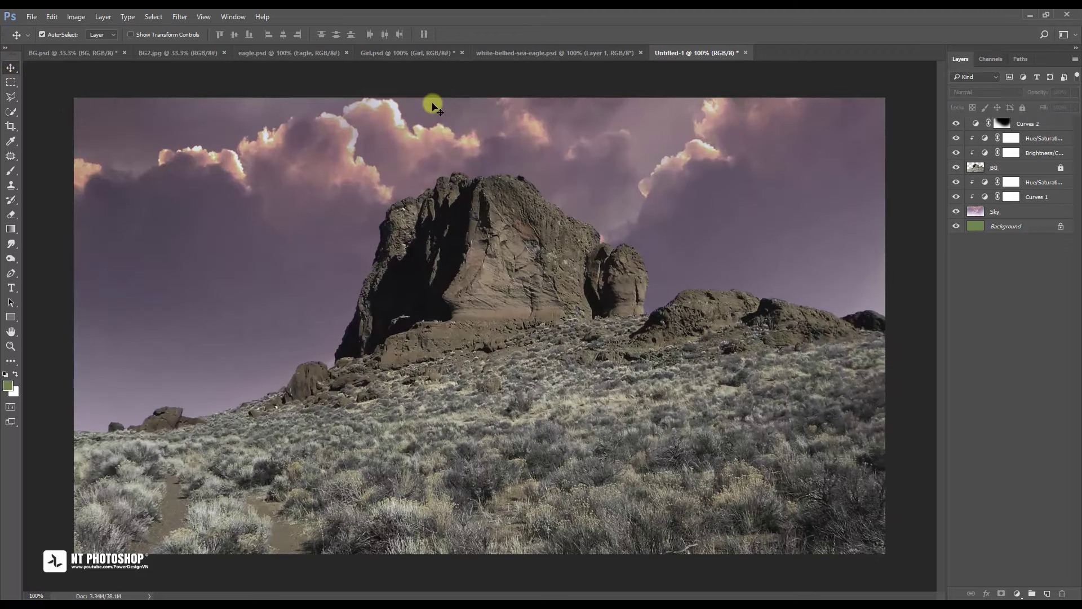
{"action": "left_click", "coordinate": [426, 57]}
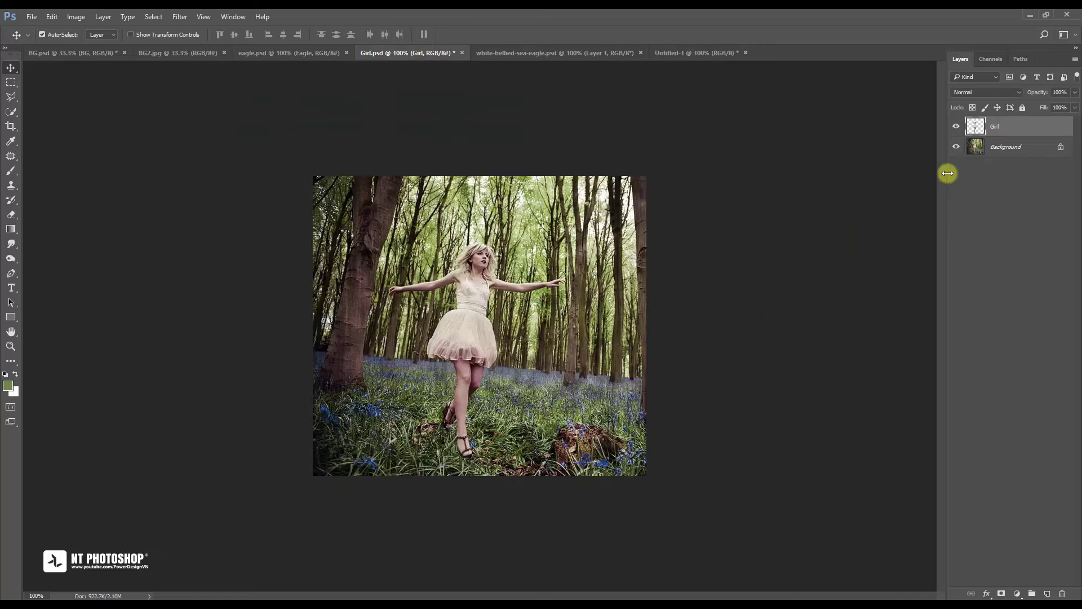
{"action": "left_click", "coordinate": [957, 147]}
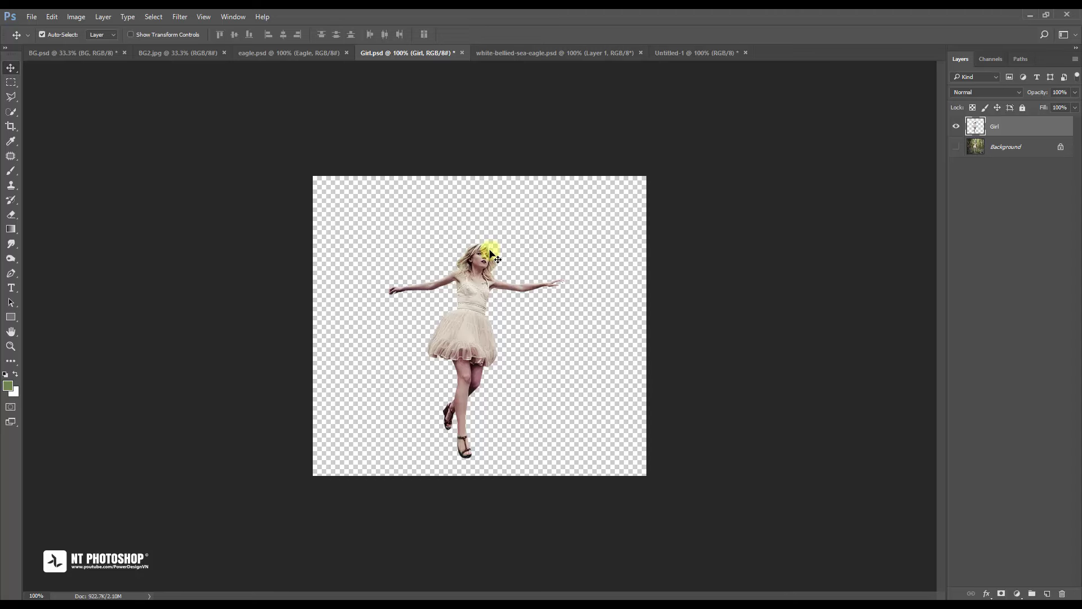
{"action": "mouse_move", "coordinate": [483, 265]}
{"action": "left_mouse_down"}
{"action": "mouse_move", "coordinate": [681, 83]}
{"action": "mouse_move", "coordinate": [567, 287]}
{"action": "left_mouse_up"}
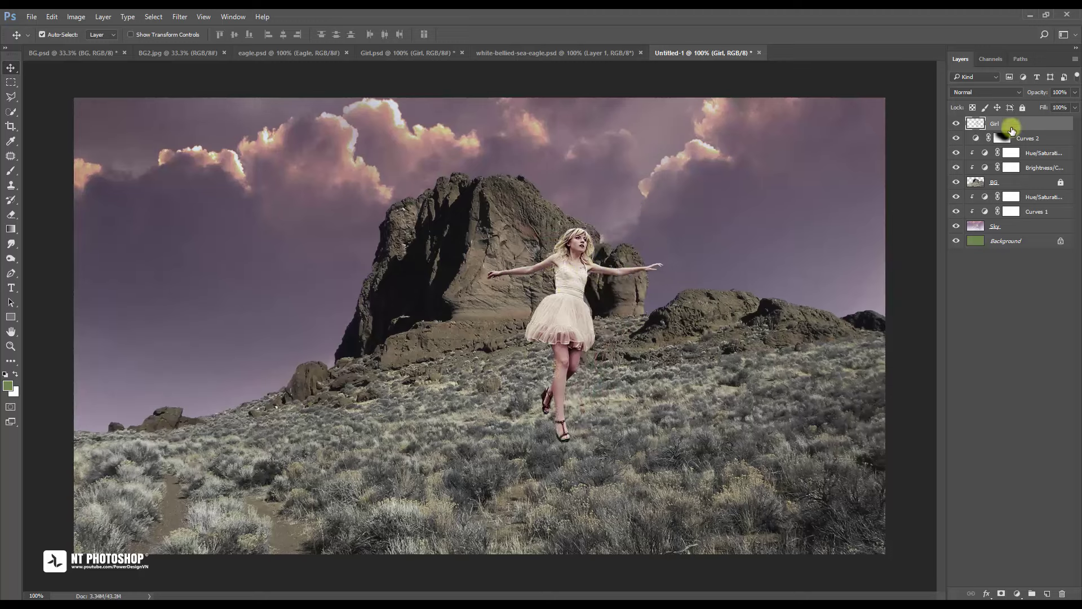
Flip the girl horizontally with Free Transform, move her slightly lower and right, and commit
{"action": "key", "text": "ctrl"}
{"action": "key", "text": "ctrl+t"}
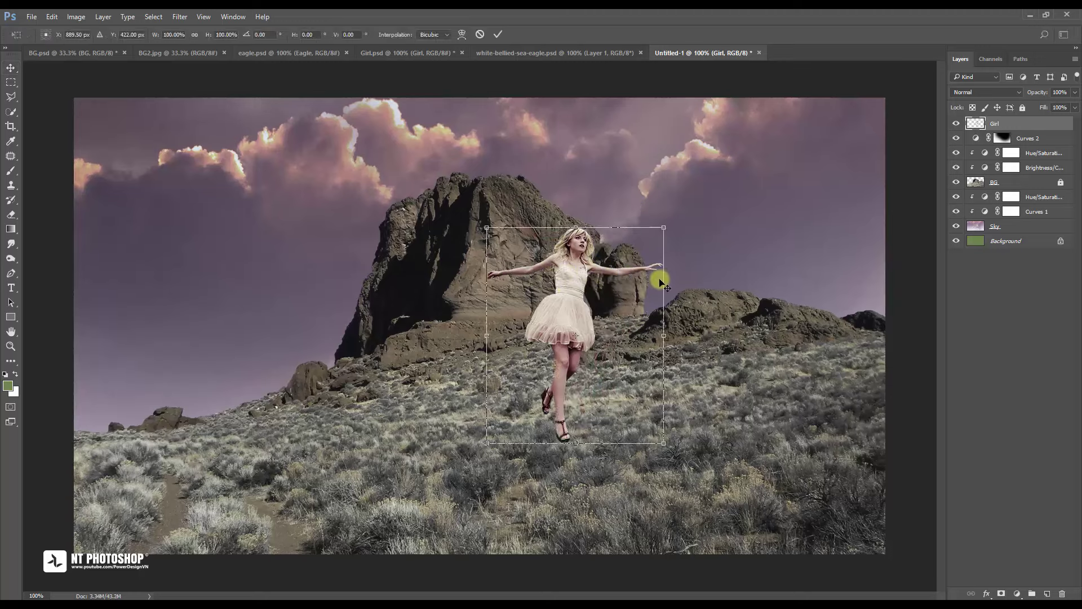
{"action": "right_click", "coordinate": [623, 298]}
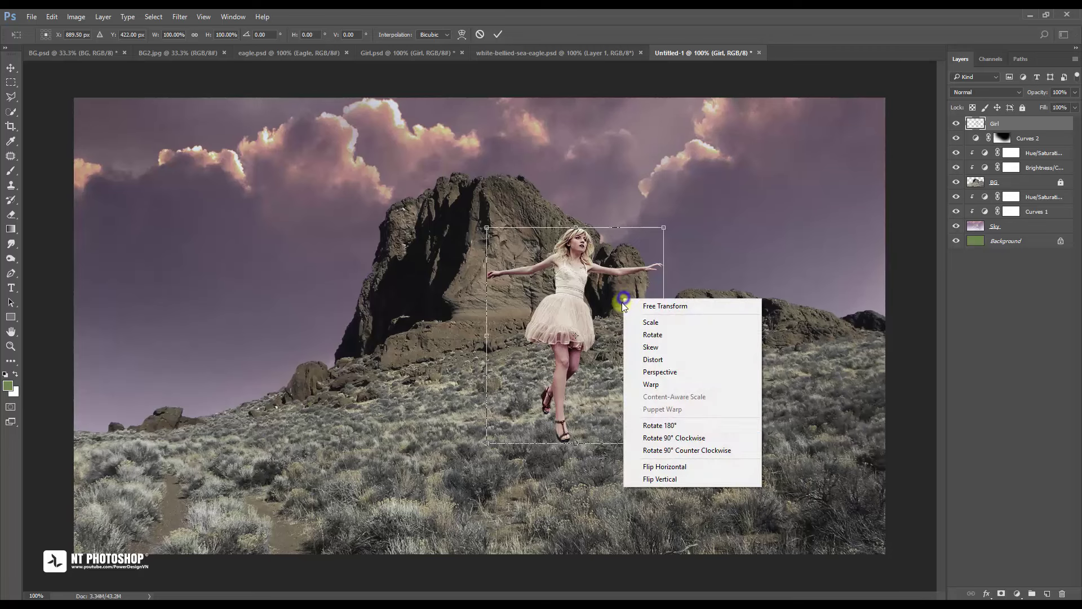
{"action": "left_click", "coordinate": [662, 466]}
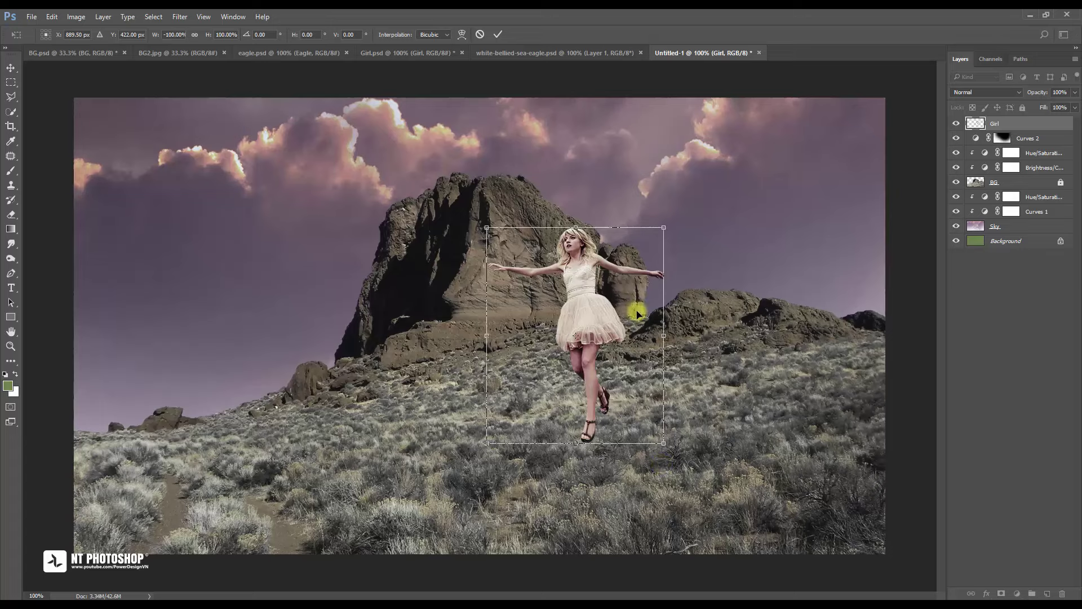
{"action": "mouse_move", "coordinate": [603, 328]}
{"action": "left_mouse_down"}
{"action": "mouse_move", "coordinate": [575, 303]}
{"action": "mouse_move", "coordinate": [594, 292]}
{"action": "mouse_move", "coordinate": [619, 342]}
{"action": "mouse_move", "coordinate": [540, 355]}
{"action": "mouse_move", "coordinate": [583, 331]}
{"action": "mouse_move", "coordinate": [626, 349]}
{"action": "left_mouse_up"}
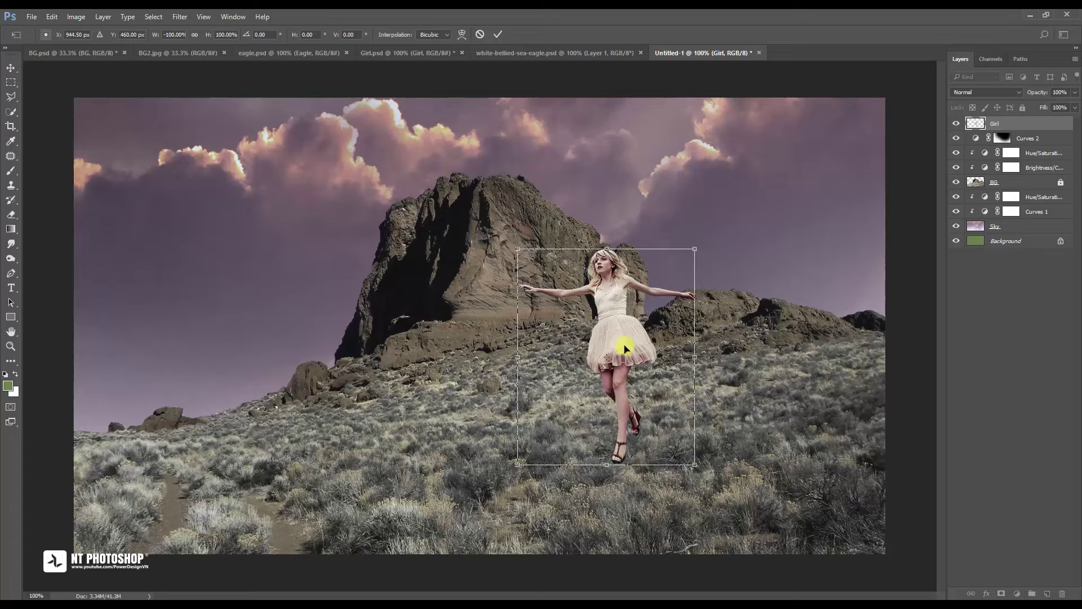
{"action": "left_click", "coordinate": [498, 34]}
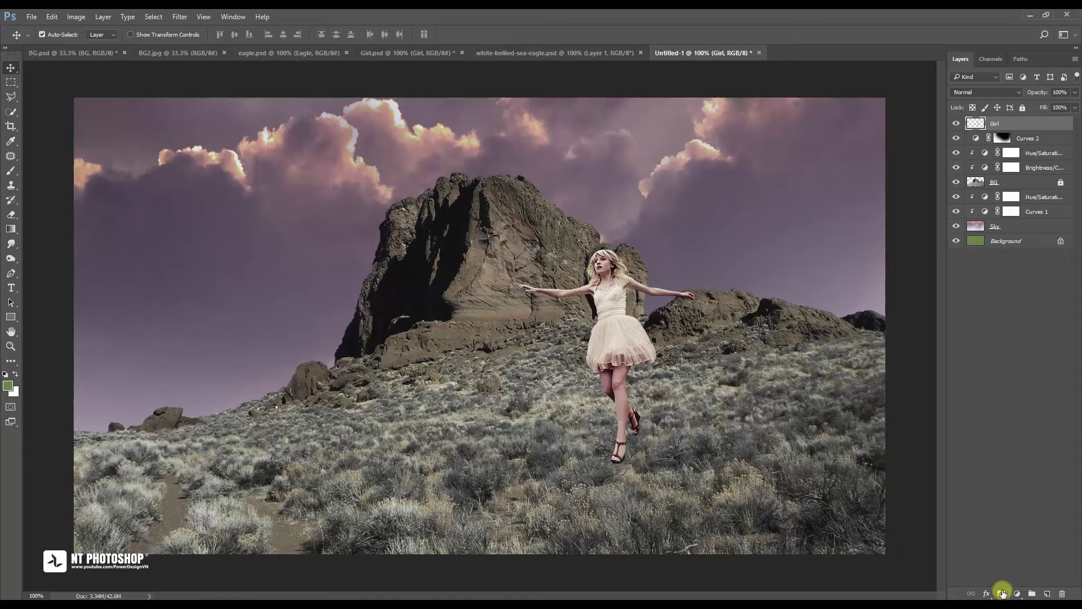
Add a mask to the Girl layer and choose a grass brush tip with Transfer dynamics enabled
{"action": "left_click", "coordinate": [1002, 593]}
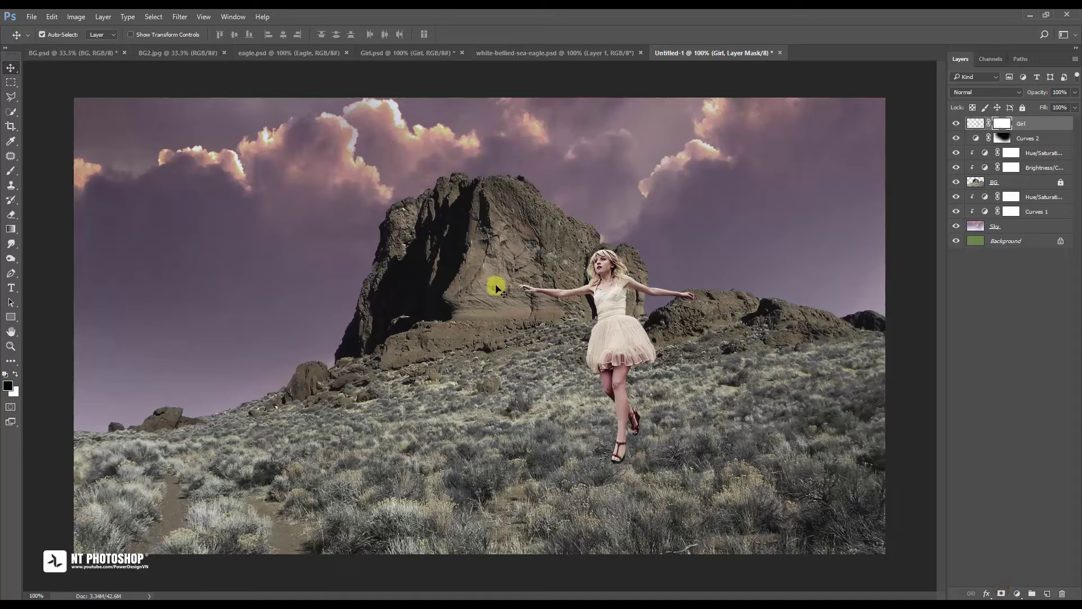
{"action": "left_click", "coordinate": [13, 170]}
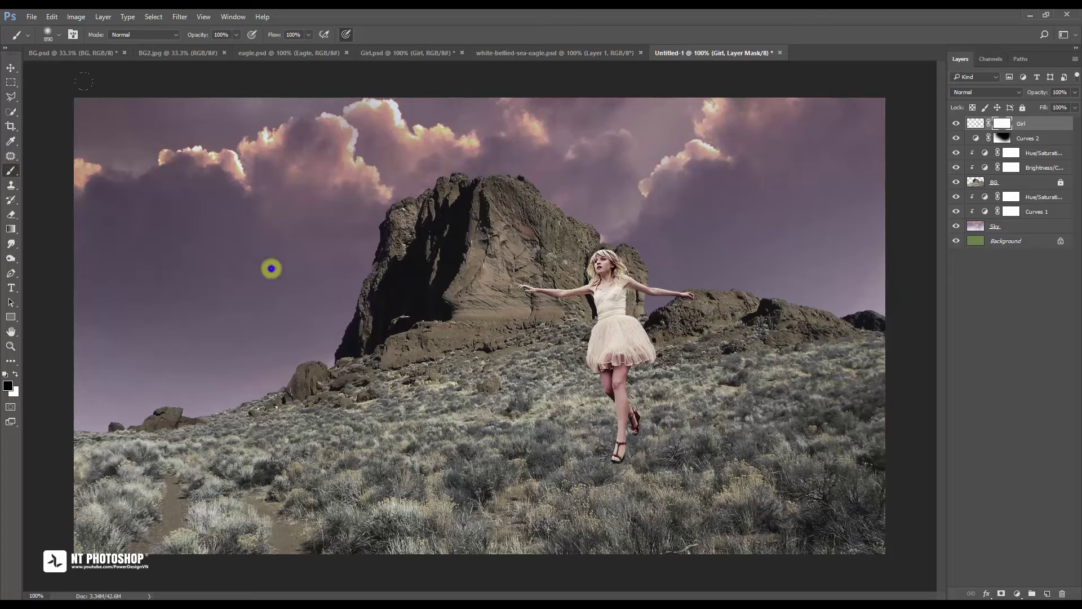
{"action": "right_click", "coordinate": [271, 268]}
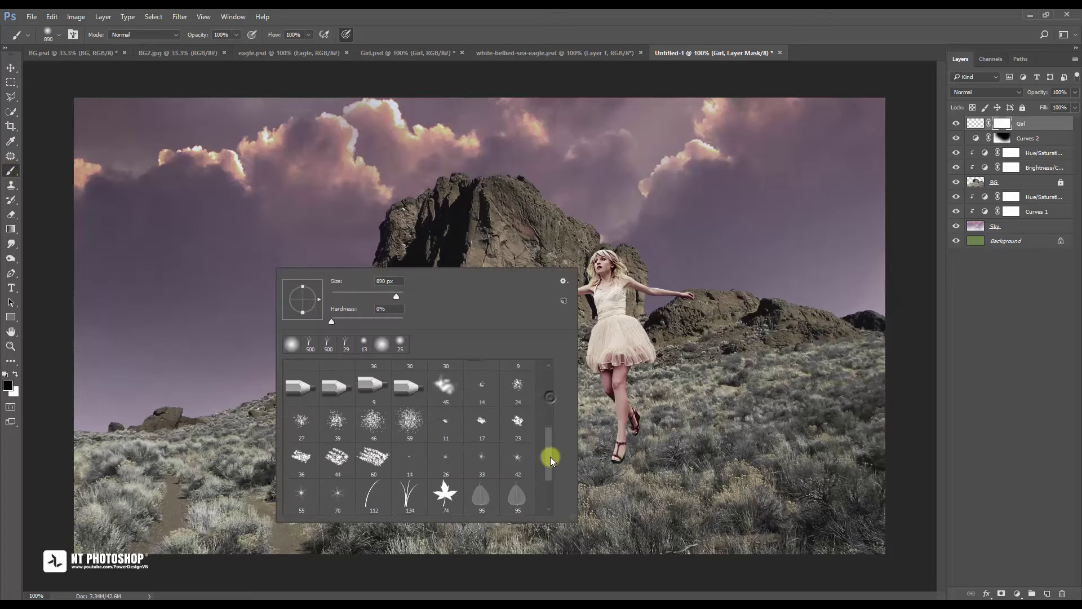
{"action": "left_click_drag", "start_coordinate": [552, 401], "coordinate": [538, 474]}
{"action": "left_click", "coordinate": [410, 437]}
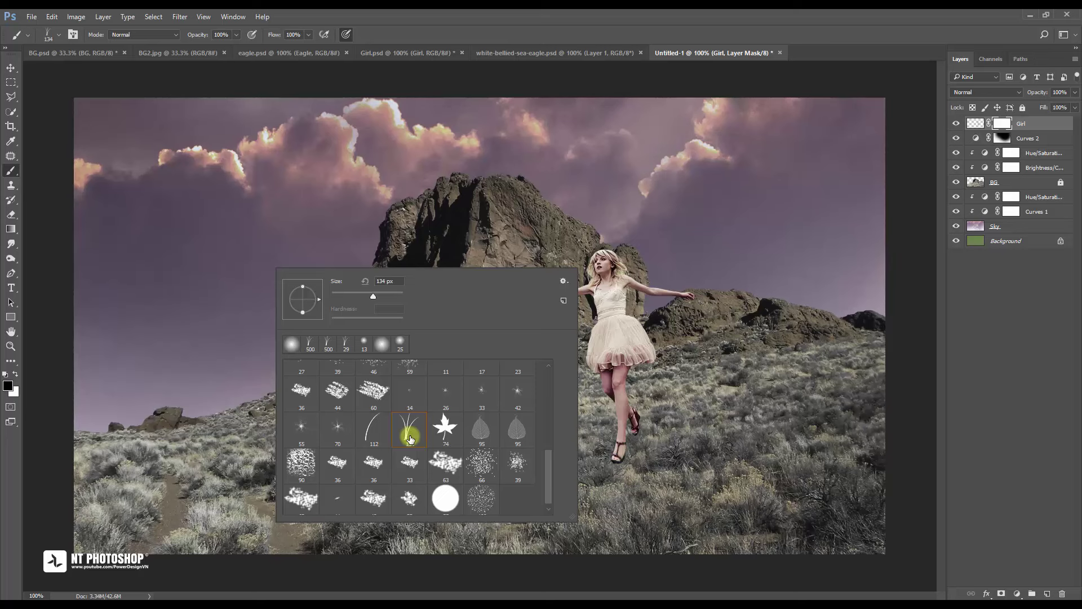
{"action": "left_click", "coordinate": [72, 37]}
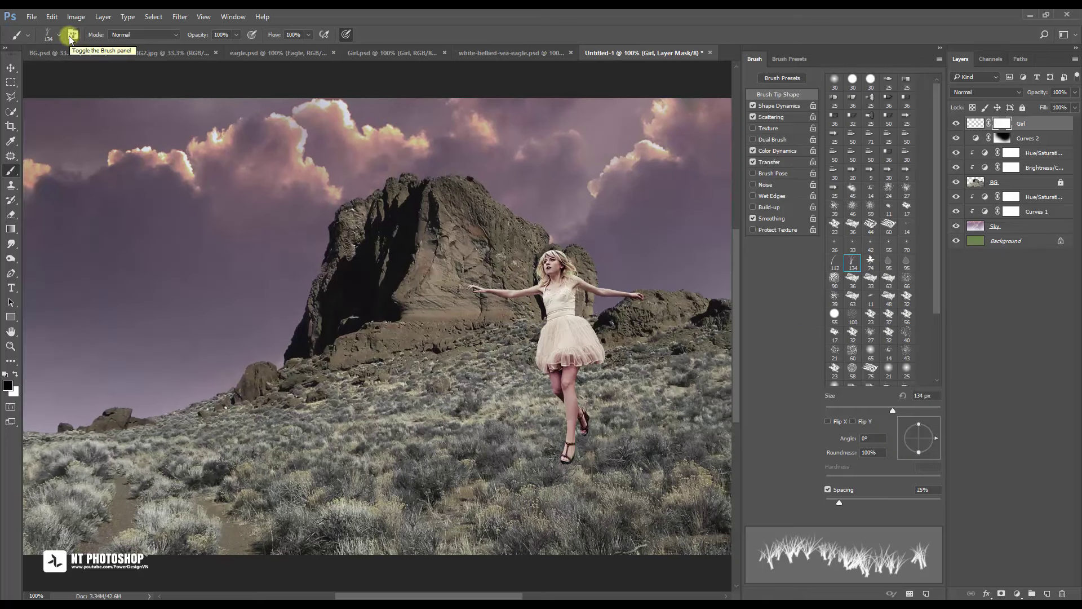
{"action": "left_click", "coordinate": [754, 161]}
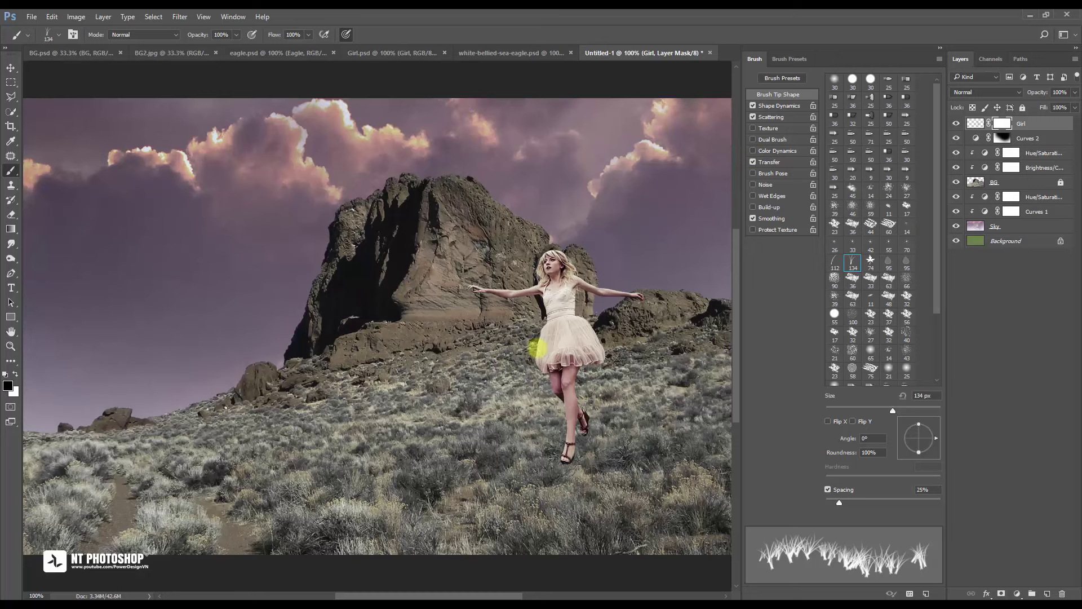
Paint grass over the girl's shoes, resizing the brush to 35 px and angling the tip from -37° to 33°
{"action": "key", "text": "ctrl+plus"}
{"action": "mouse_move", "coordinate": [577, 356]}
{"action": "left_mouse_down"}
{"action": "mouse_move", "coordinate": [364, 332]}
{"action": "mouse_move", "coordinate": [357, 314]}
{"action": "left_mouse_up"}
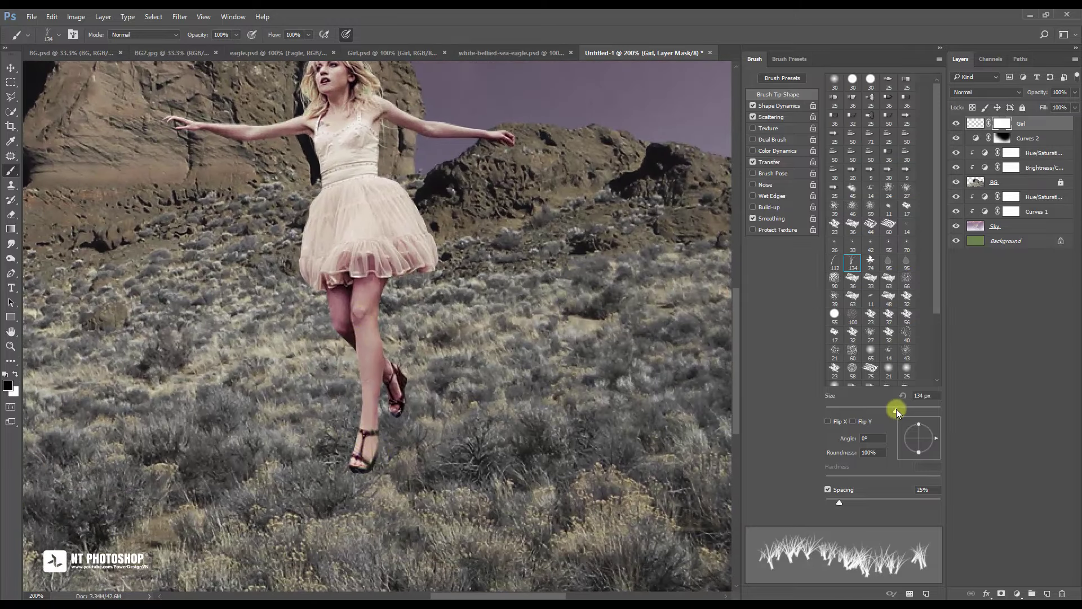
{"action": "left_click_drag", "start_coordinate": [901, 410], "coordinate": [908, 411]}
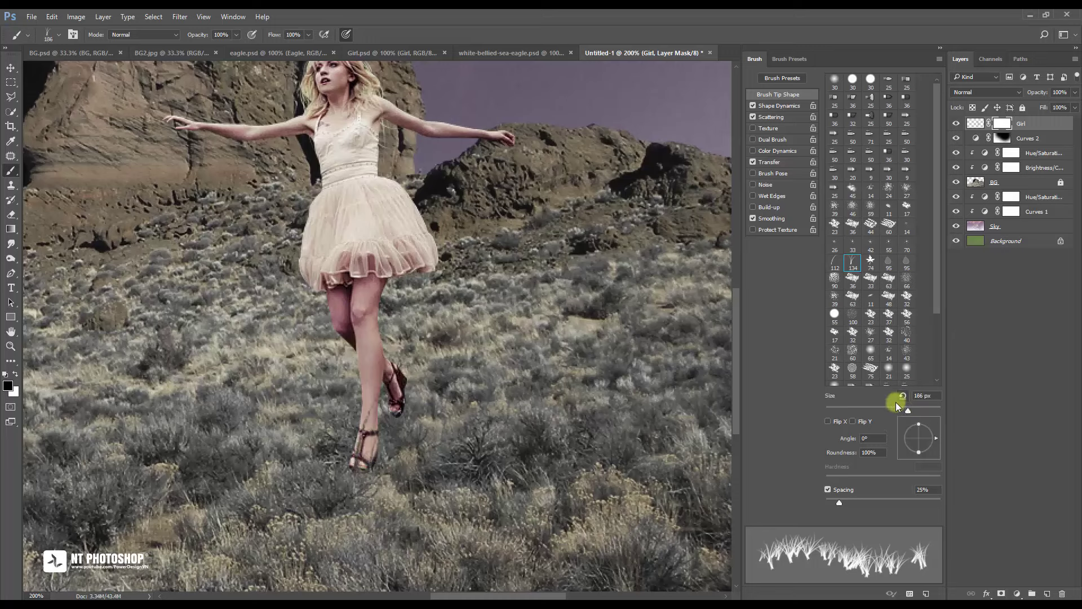
{"action": "left_click_drag", "start_coordinate": [908, 411], "coordinate": [906, 410]}
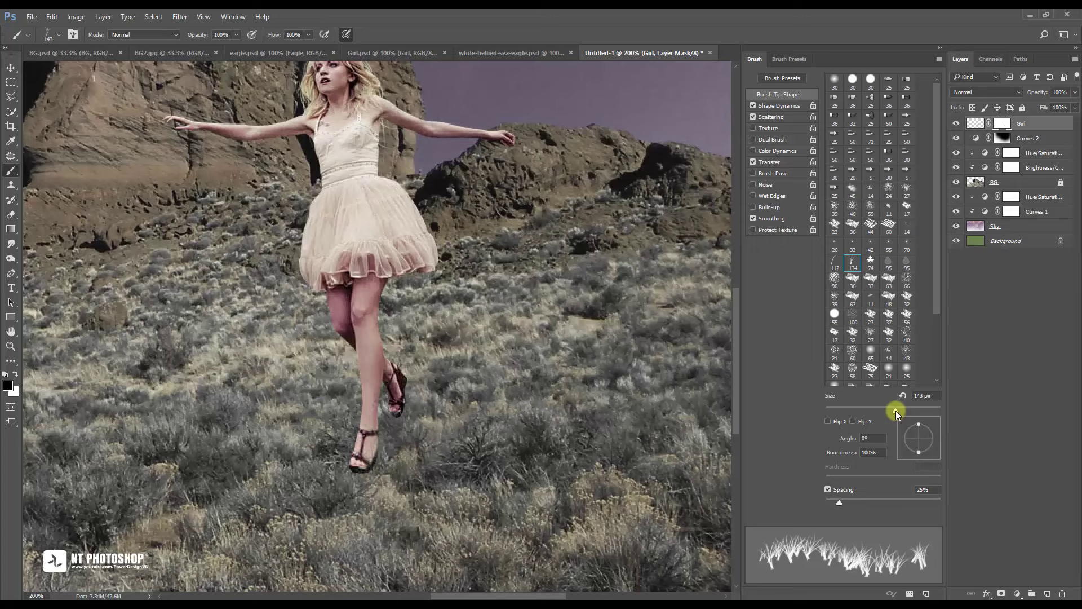
{"action": "left_click_drag", "start_coordinate": [898, 413], "coordinate": [841, 411]}
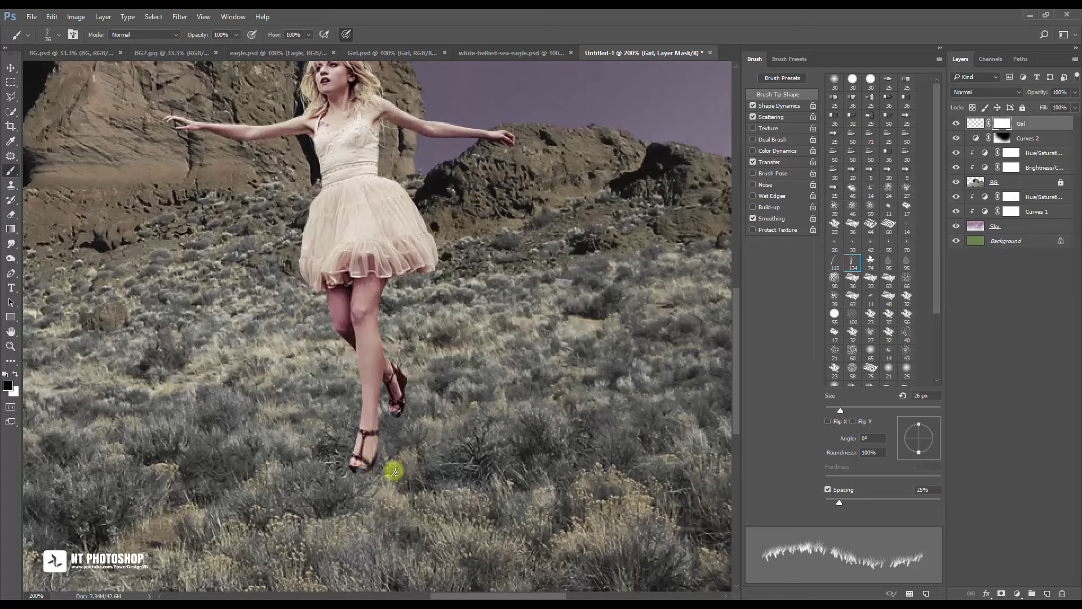
{"action": "mouse_move", "coordinate": [331, 466]}
{"action": "left_mouse_down"}
{"action": "mouse_move", "coordinate": [382, 469]}
{"action": "mouse_move", "coordinate": [358, 466]}
{"action": "left_mouse_up"}
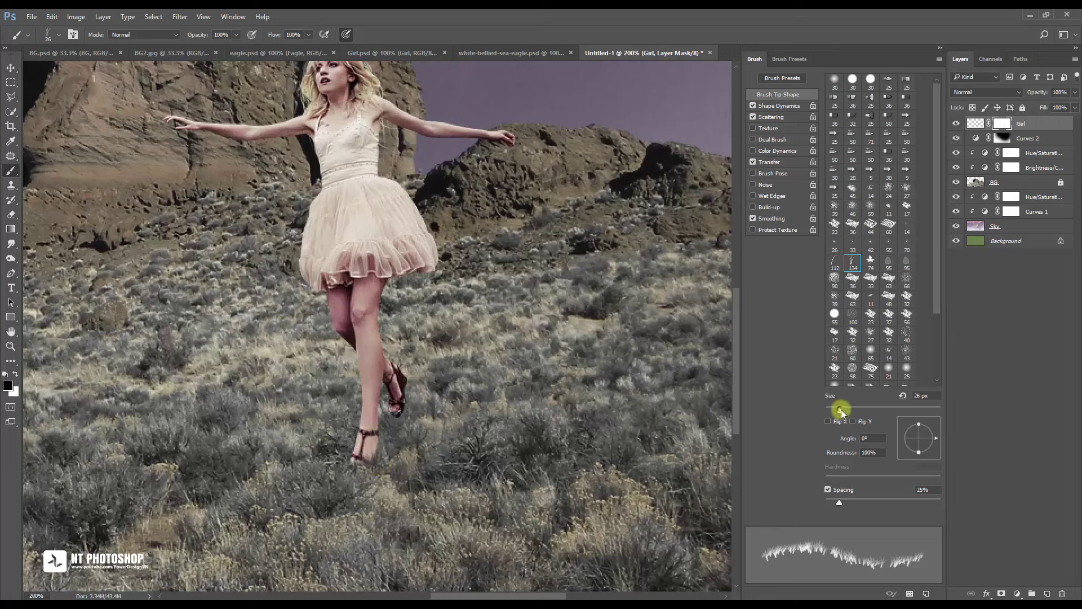
{"action": "left_click_drag", "start_coordinate": [842, 412], "coordinate": [846, 411]}
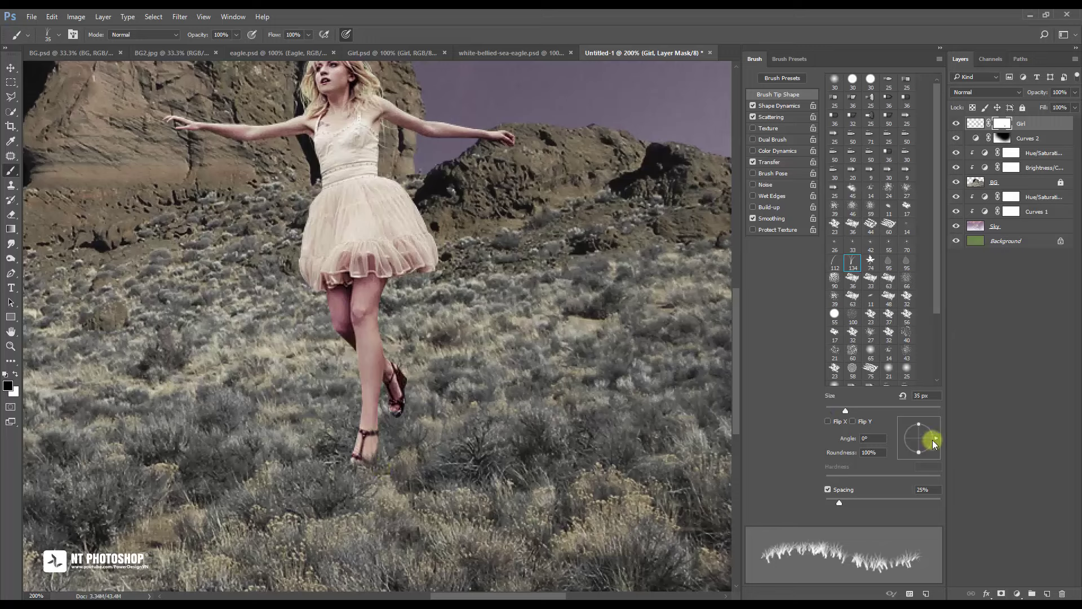
{"action": "left_click_drag", "start_coordinate": [933, 443], "coordinate": [933, 449]}
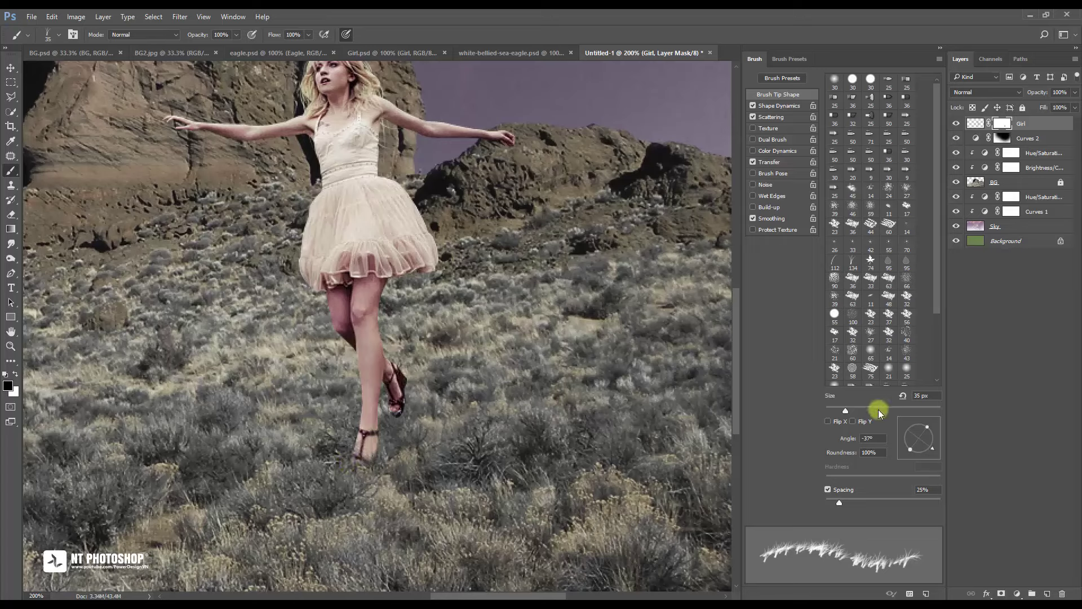
{"action": "left_click_drag", "start_coordinate": [933, 449], "coordinate": [928, 432]}
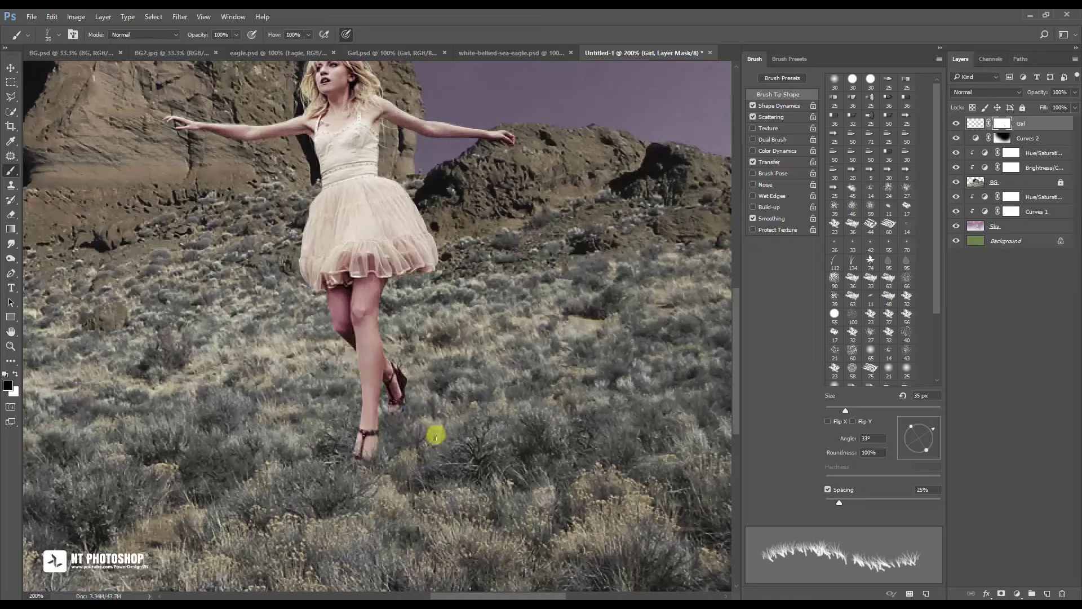
{"action": "left_click", "coordinate": [939, 59]}
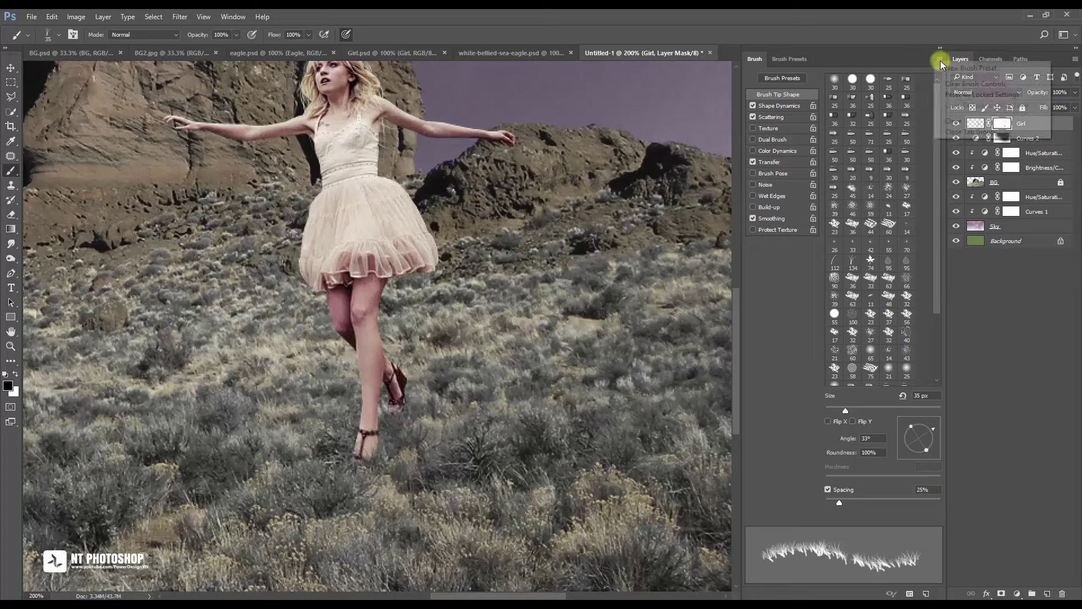
Close the Brush panel, zoom out, duplicate Girl as a lower 'Shadow' layer, and hide the original Girl
{"action": "left_click", "coordinate": [970, 132]}
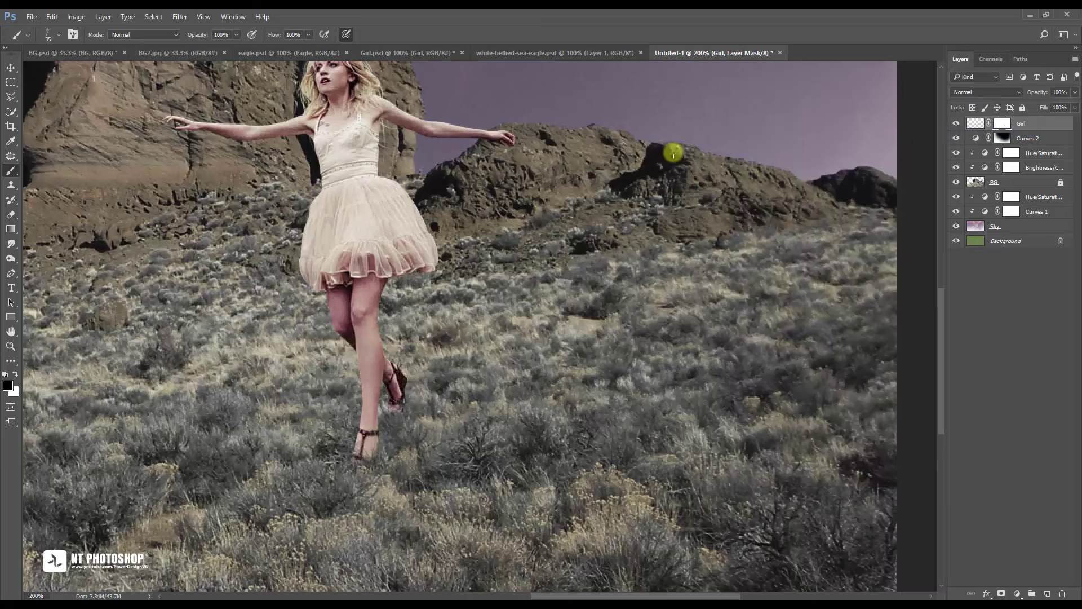
{"action": "key", "text": "ctrl+minus"}
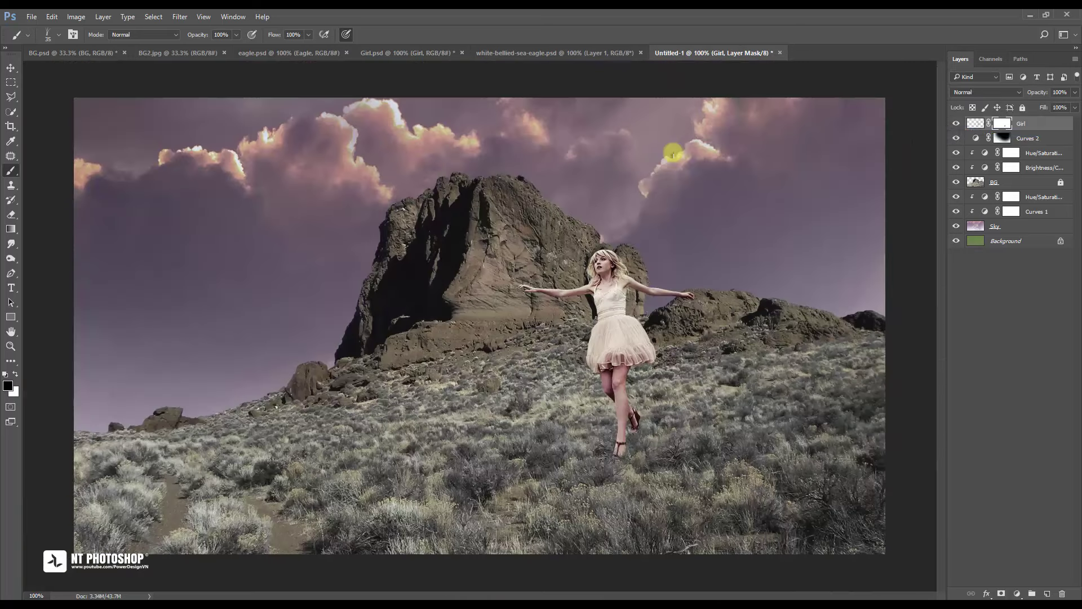
{"action": "left_click", "coordinate": [11, 67]}
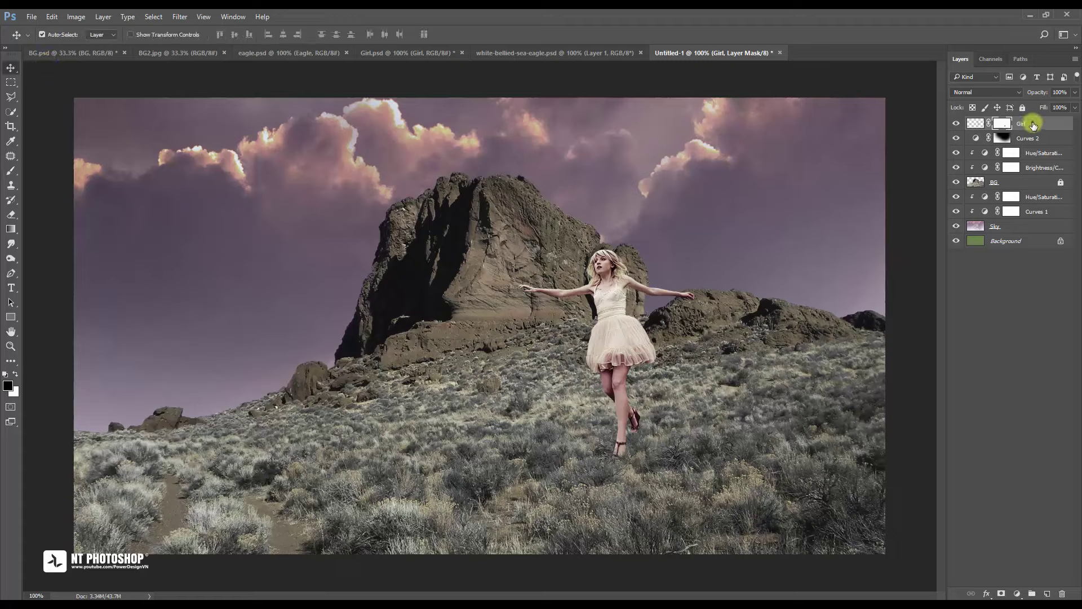
{"action": "left_click", "coordinate": [1034, 124]}
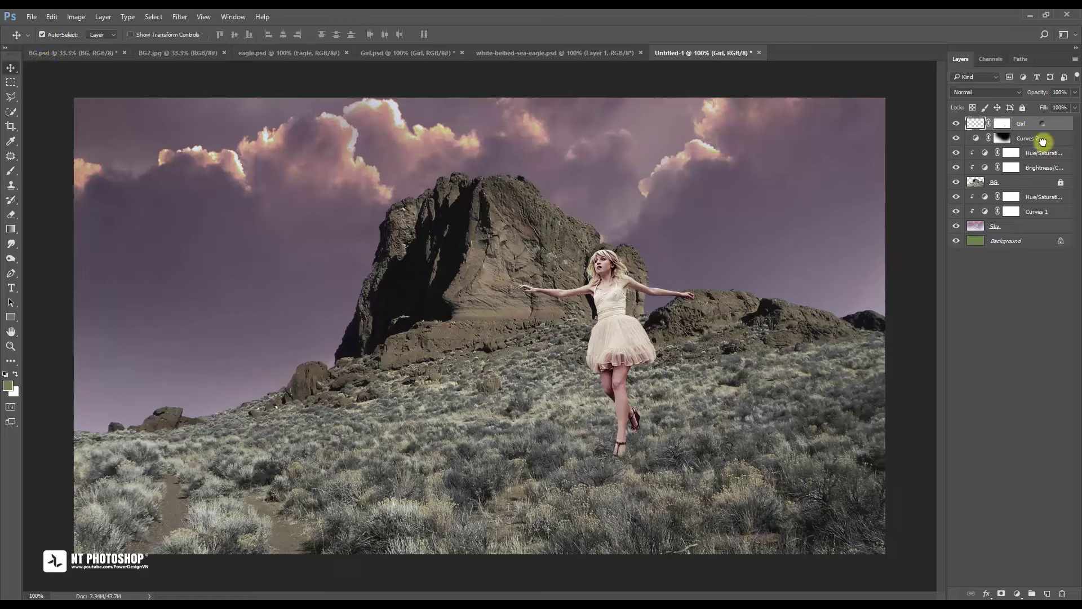
{"action": "left_click_drag", "start_coordinate": [1033, 124], "coordinate": [1047, 594]}
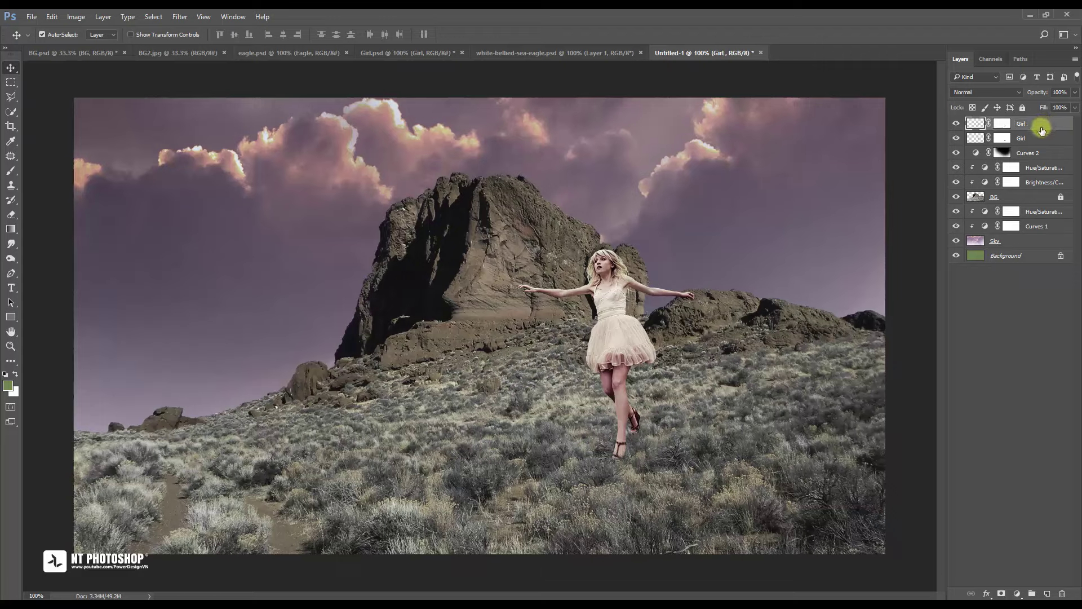
{"action": "double_click", "coordinate": [1025, 139]}
{"action": "type", "text": "Shadow"}
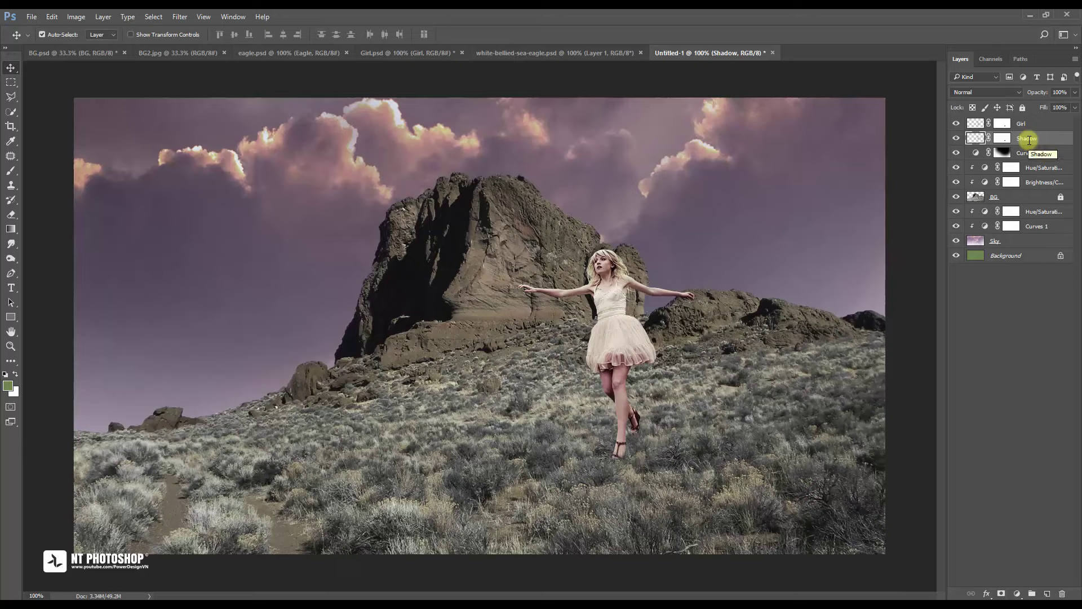
{"action": "left_click_drag", "start_coordinate": [1029, 141], "coordinate": [1006, 153]}
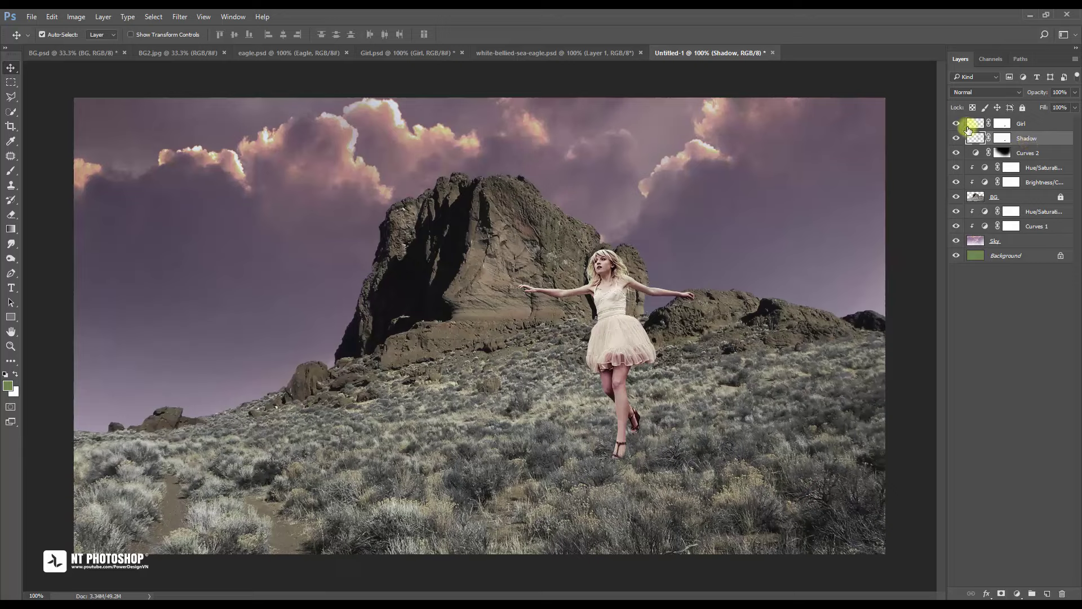
{"action": "left_click", "coordinate": [957, 124]}
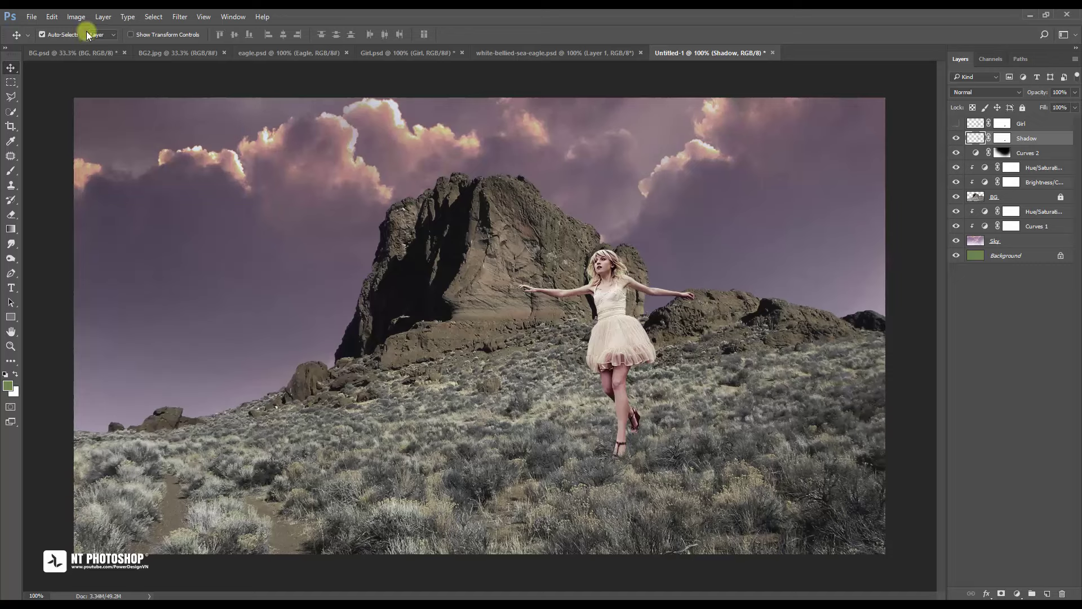
Darken the Shadow layer to a near-black silhouette with Levels output white 14, then show Girl again
{"action": "left_click", "coordinate": [76, 16]}
{"action": "mouse_move", "coordinate": [127, 45]}
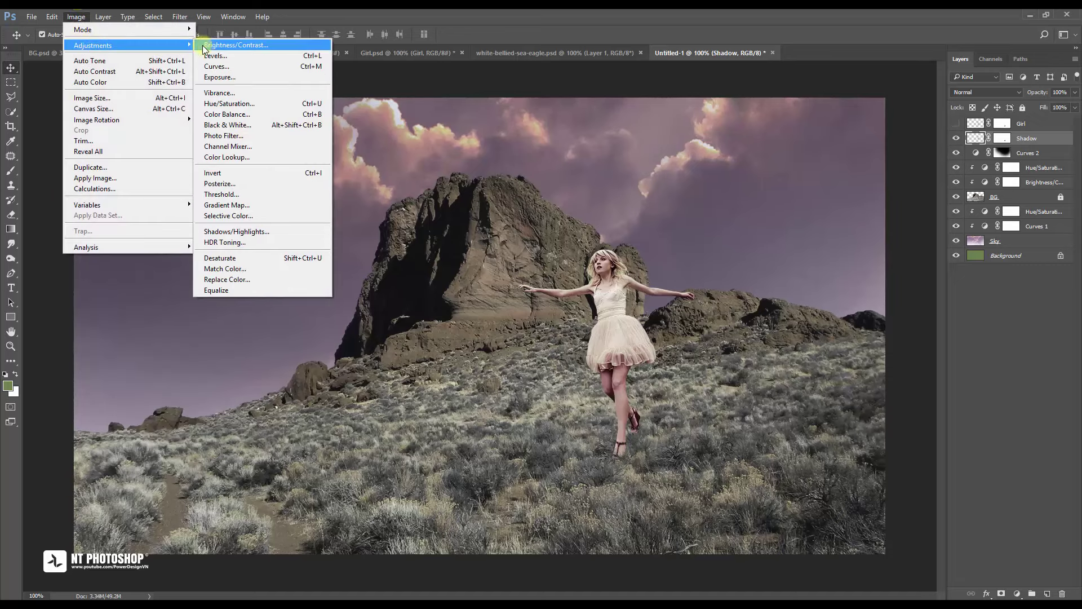
{"action": "left_click", "coordinate": [228, 56]}
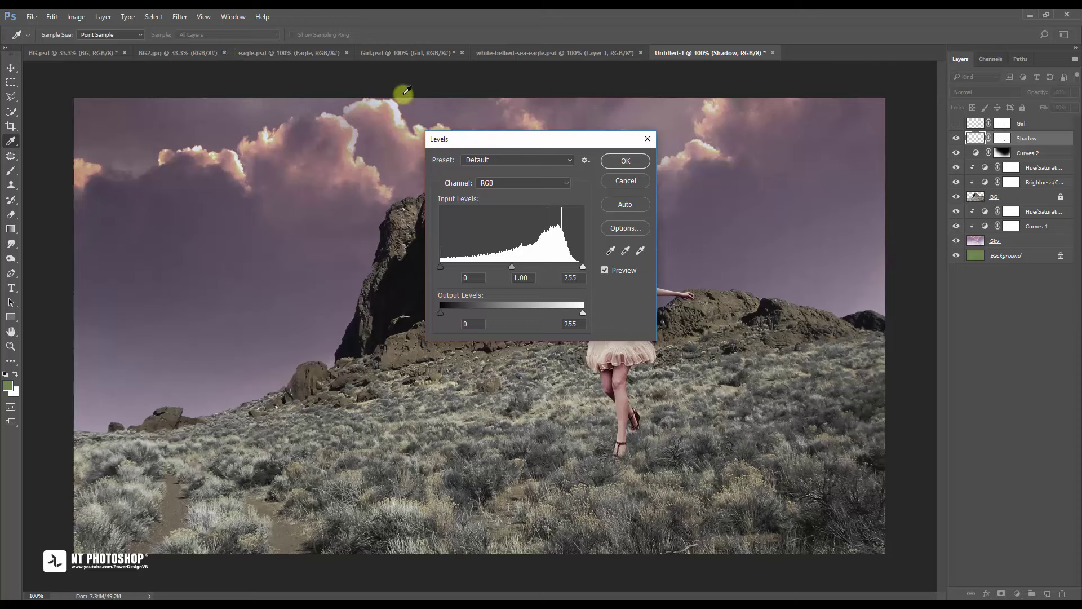
{"action": "left_click_drag", "start_coordinate": [498, 141], "coordinate": [265, 174]}
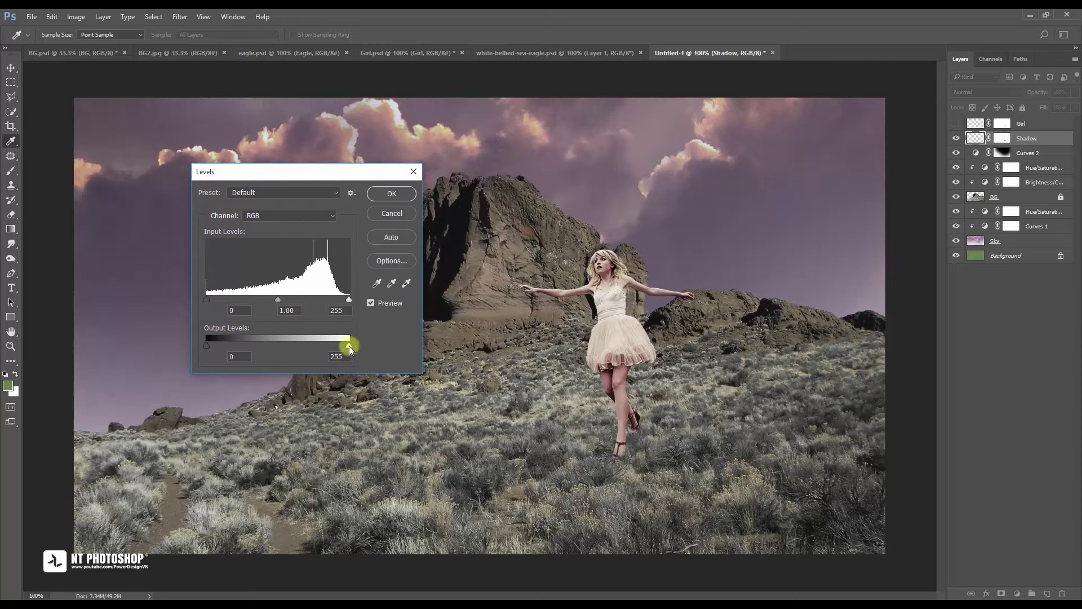
{"action": "left_click_drag", "start_coordinate": [349, 344], "coordinate": [214, 345]}
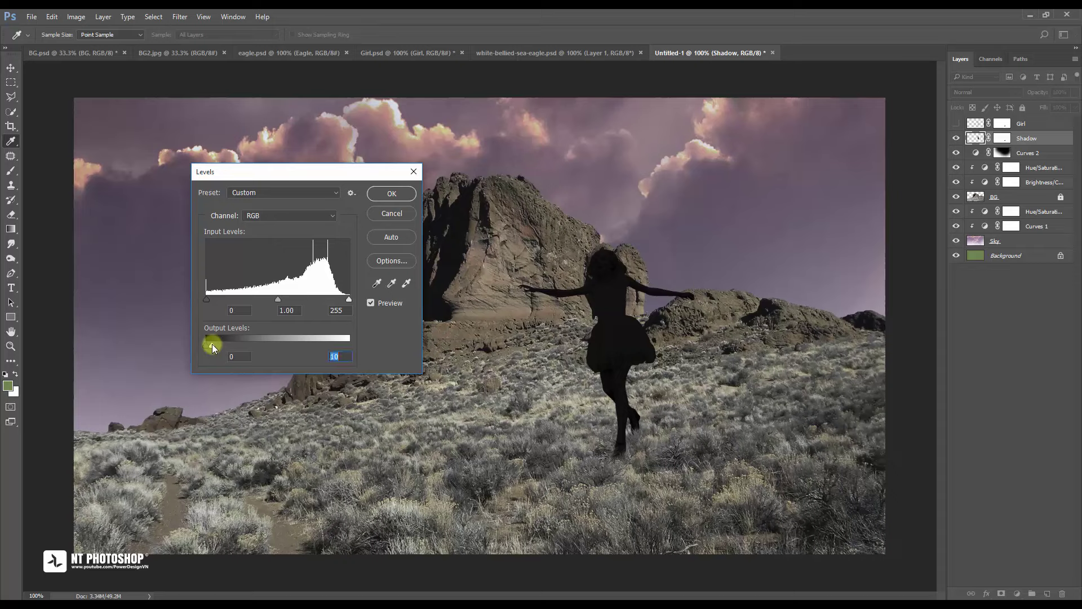
{"action": "left_click", "coordinate": [397, 193]}
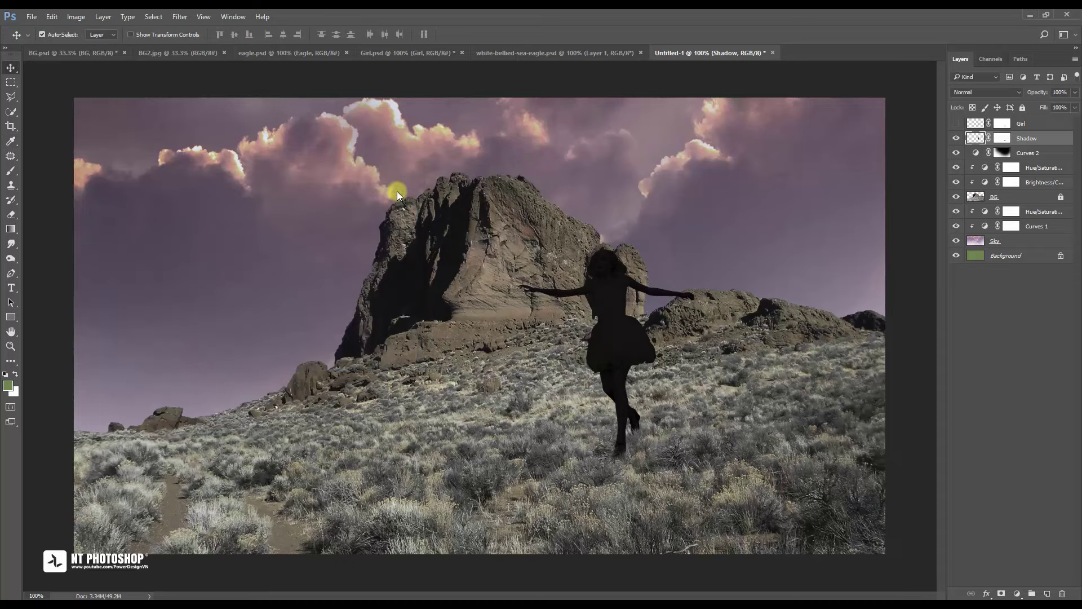
{"action": "left_click", "coordinate": [957, 124]}
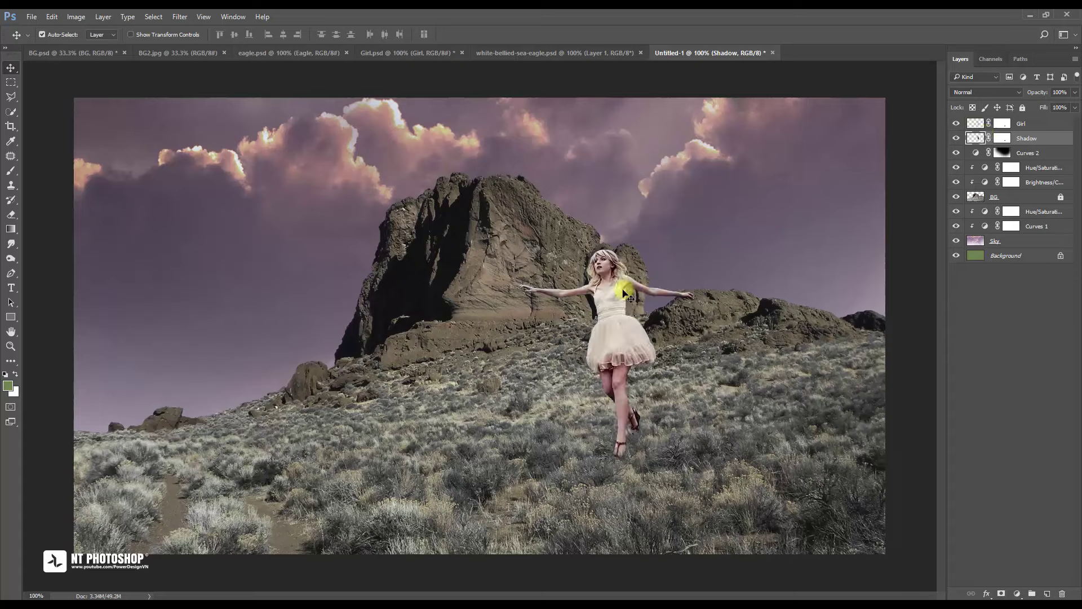
Distort the Shadow silhouette, squashing it flat onto the ground under the girl's feet
{"action": "key", "text": "ctrl+t"}
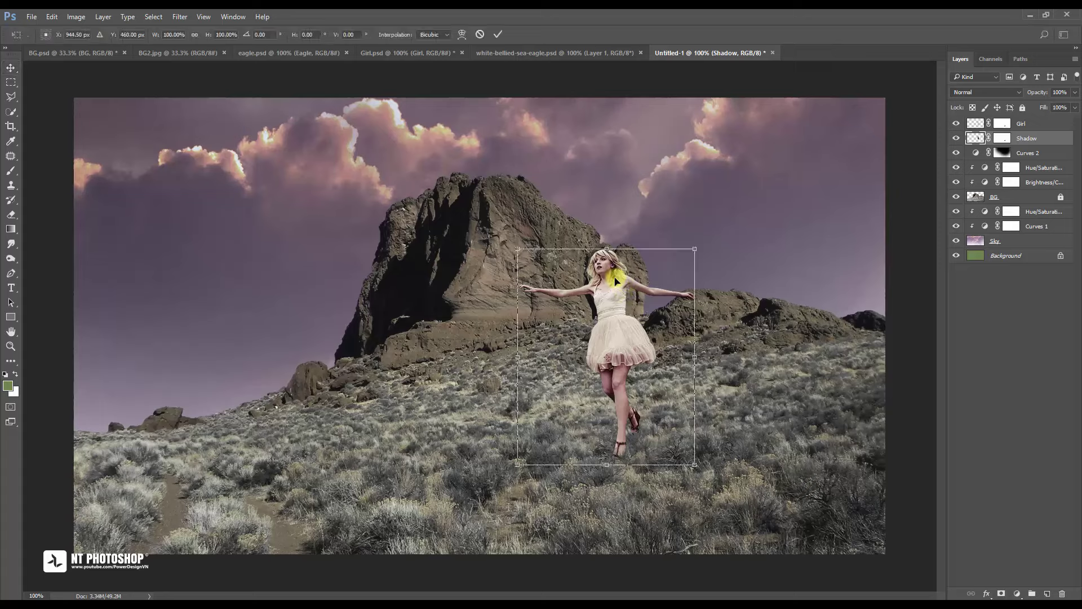
{"action": "right_click", "coordinate": [615, 280]}
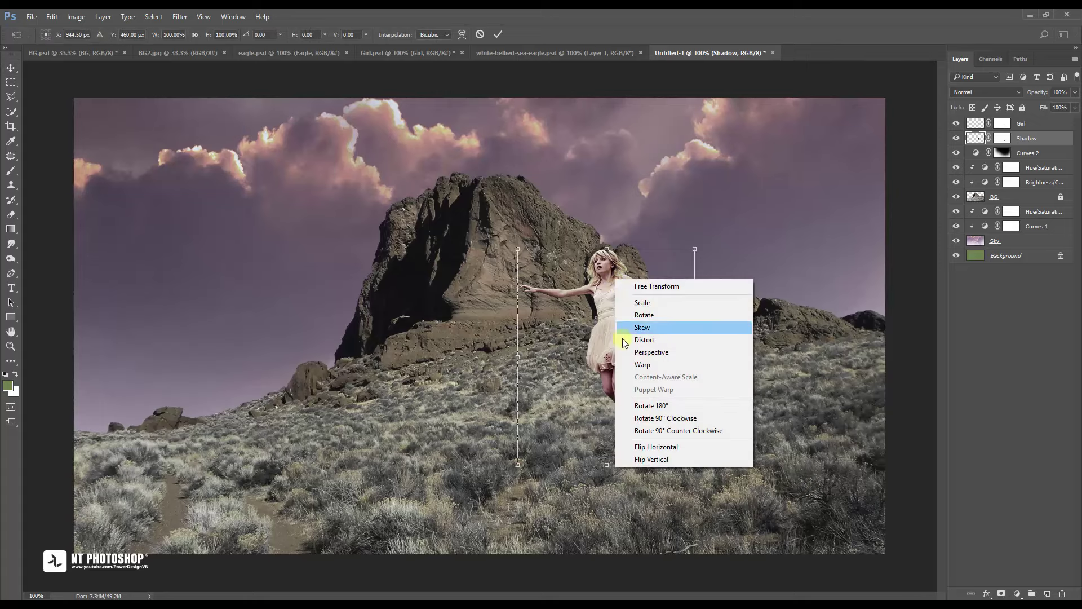
{"action": "left_click", "coordinate": [612, 254]}
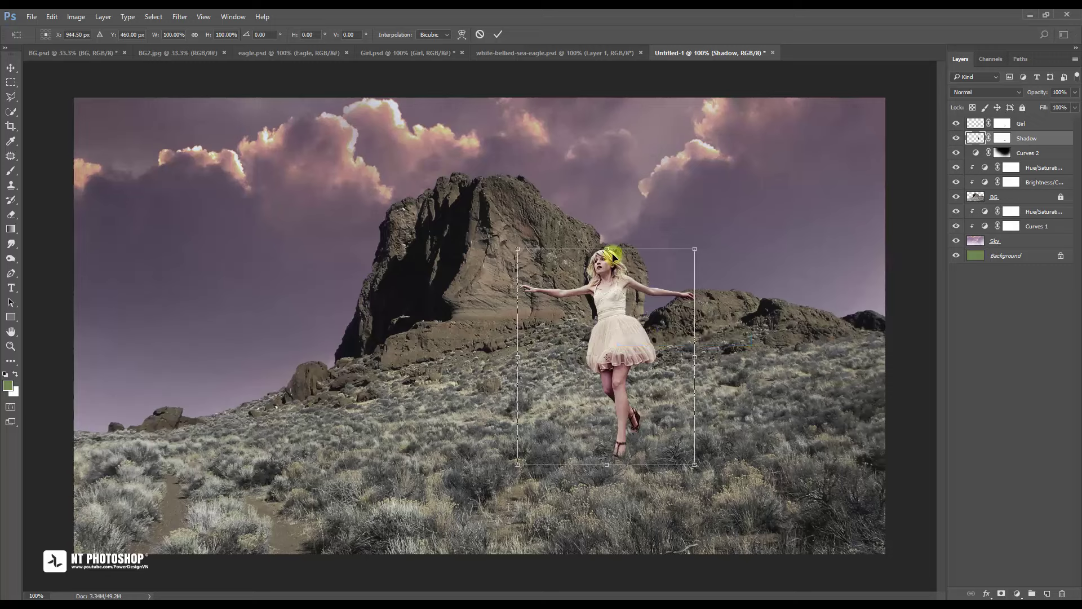
{"action": "mouse_move", "coordinate": [610, 251]}
{"action": "left_mouse_down"}
{"action": "mouse_move", "coordinate": [607, 502]}
{"action": "mouse_move", "coordinate": [627, 493]}
{"action": "mouse_move", "coordinate": [628, 452]}
{"action": "left_mouse_up"}
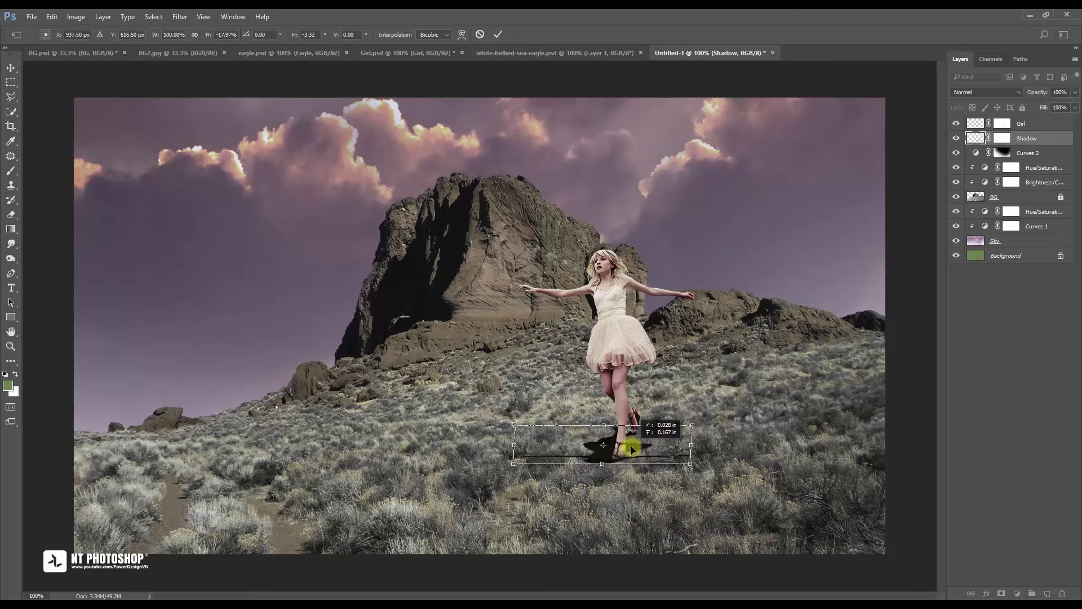
{"action": "left_click_drag", "start_coordinate": [629, 453], "coordinate": [634, 446]}
{"action": "right_click", "coordinate": [638, 450]}
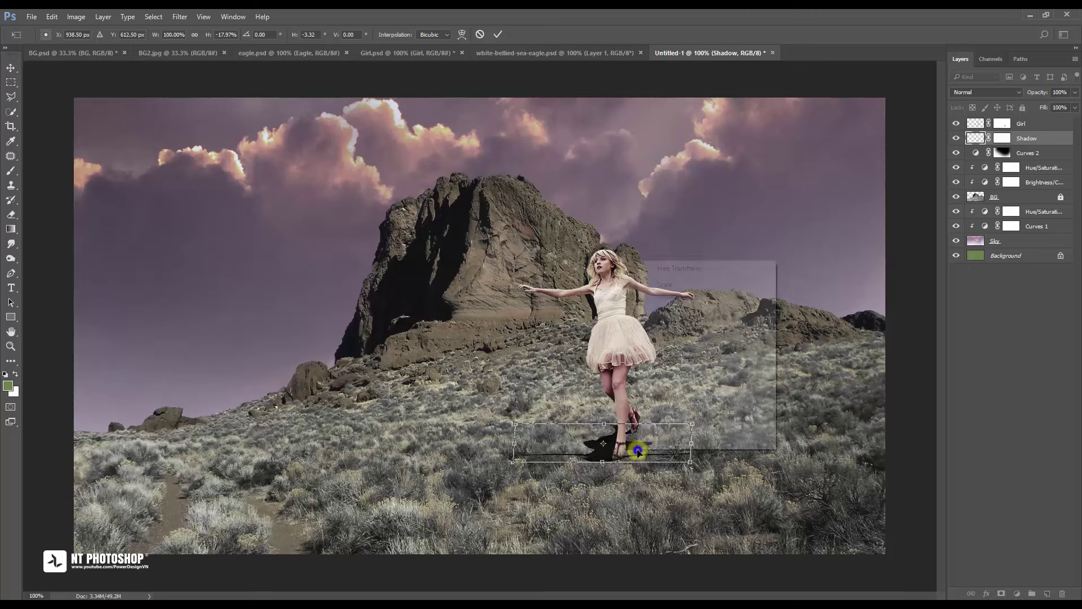
{"action": "left_click", "coordinate": [686, 268]}
Stretch, nudge and skew the flattened shadow so its bottom slants left, then commit the transform
{"action": "left_click_drag", "start_coordinate": [602, 462], "coordinate": [601, 473]}
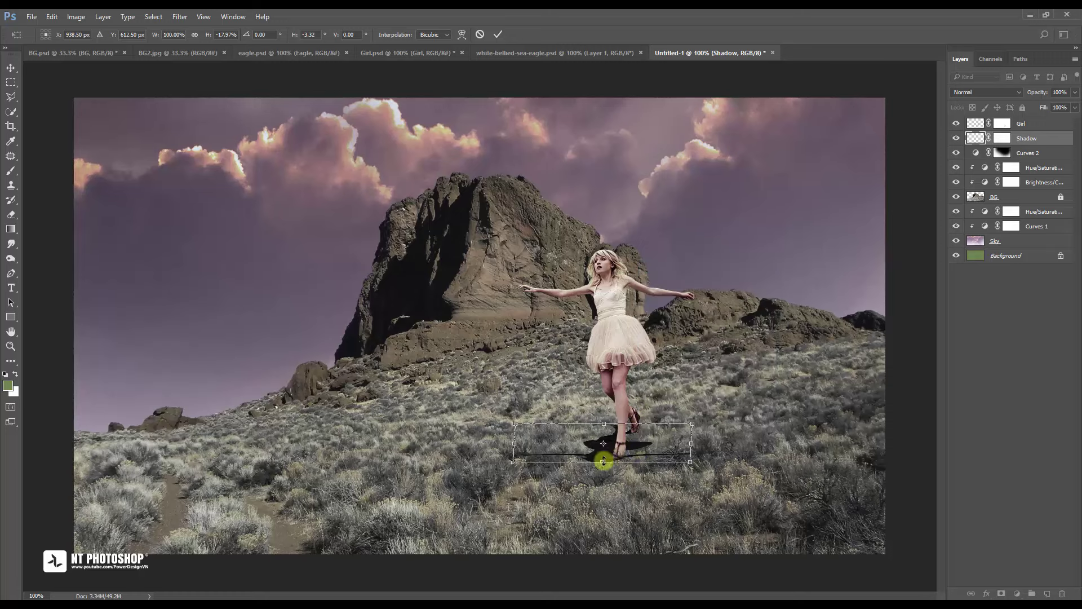
{"action": "left_click_drag", "start_coordinate": [660, 442], "coordinate": [661, 438]}
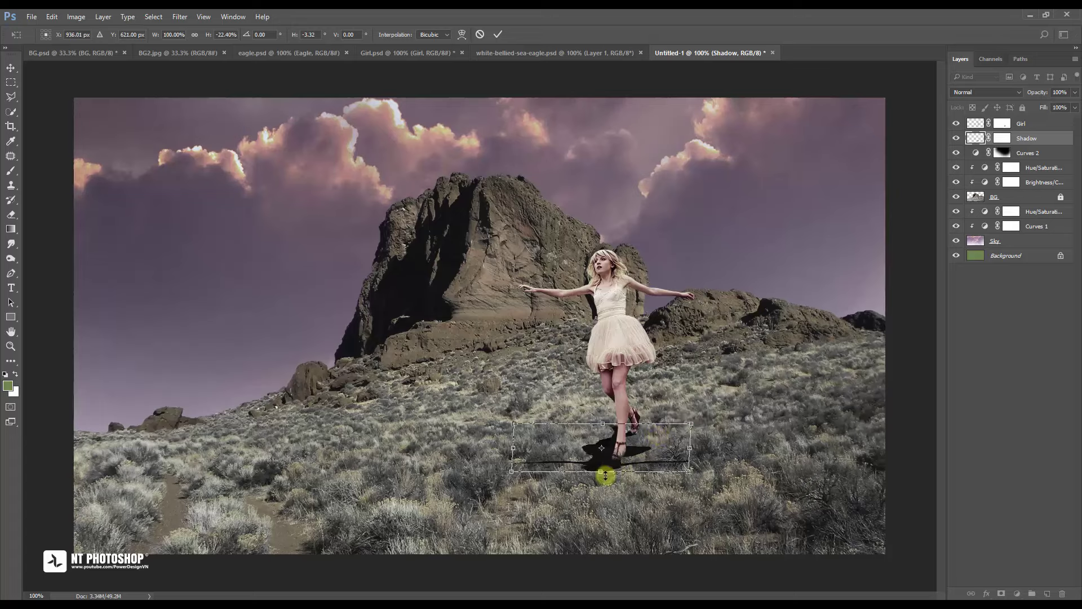
{"action": "left_click_drag", "start_coordinate": [604, 476], "coordinate": [604, 480]}
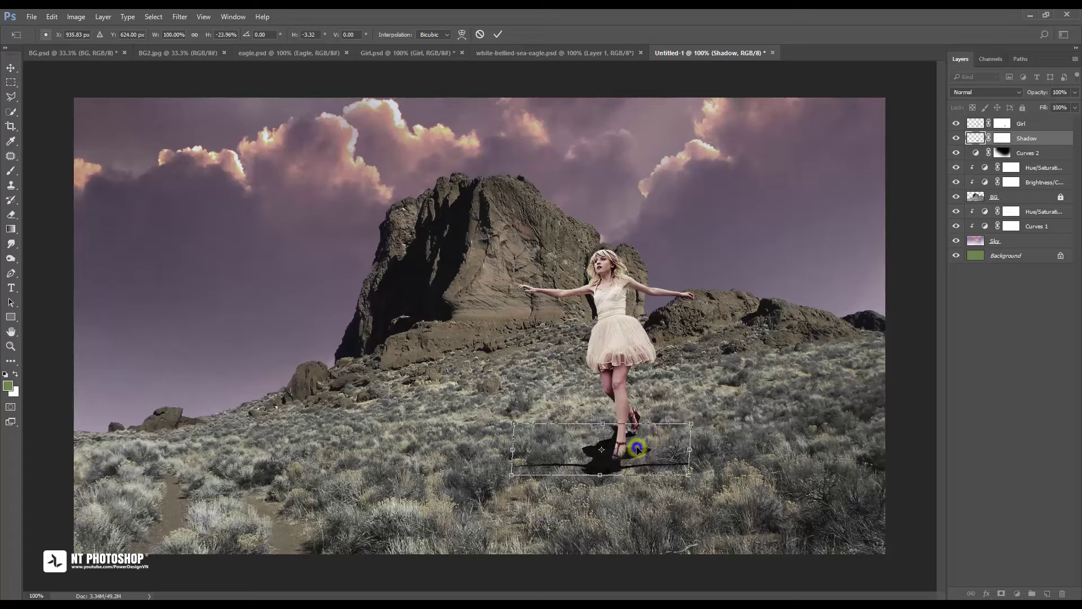
{"action": "right_click", "coordinate": [638, 446]}
{"action": "left_click", "coordinate": [690, 318]}
{"action": "left_click_drag", "start_coordinate": [602, 476], "coordinate": [582, 476]}
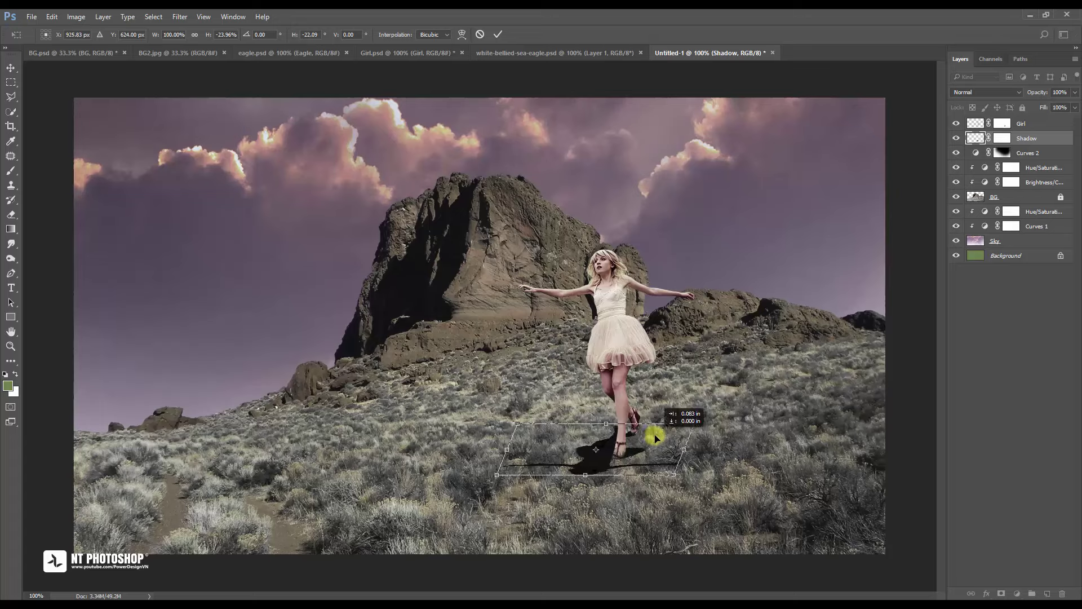
{"action": "left_click_drag", "start_coordinate": [654, 439], "coordinate": [657, 442]}
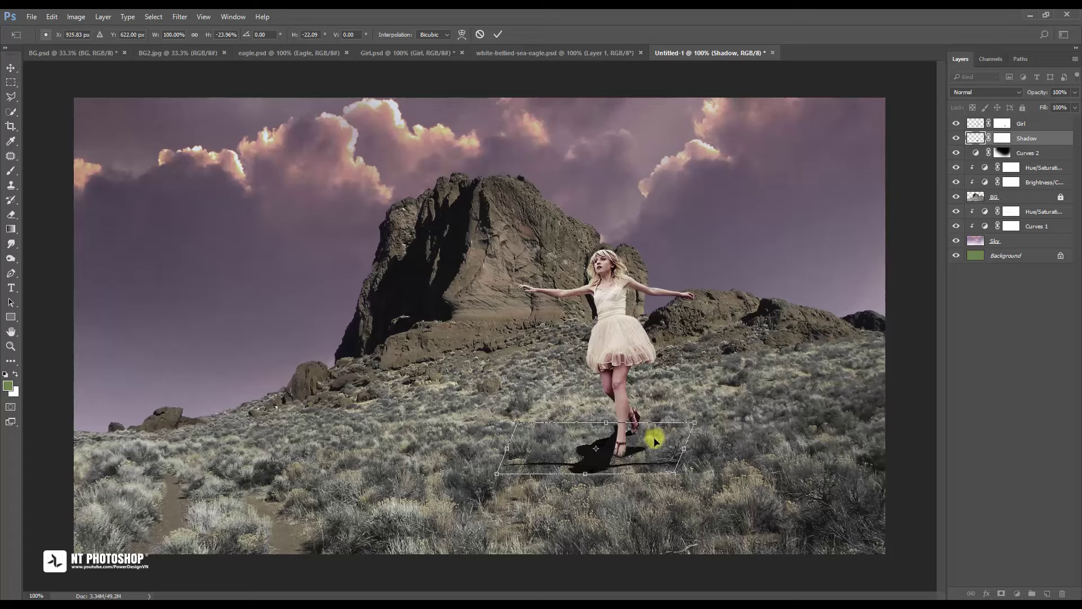
{"action": "left_click", "coordinate": [498, 34]}
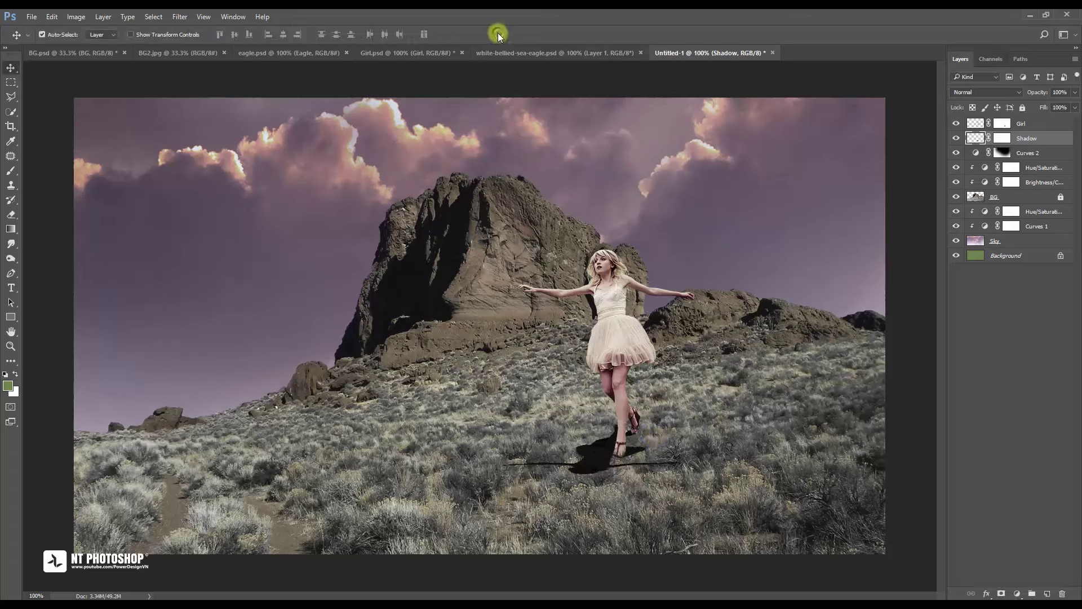
Paint black on the Shadow mask with a small Soft Round brush to hide the shadow near her ankle
{"action": "left_click", "coordinate": [1002, 141]}
{"action": "key", "text": "ctrl+plus"}
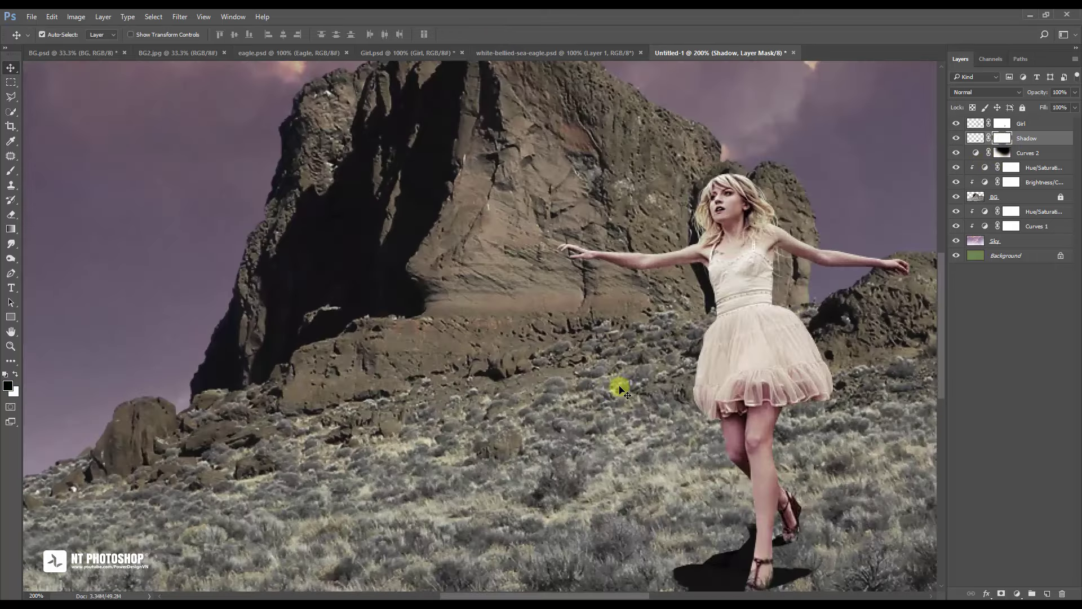
{"action": "left_click_drag", "start_coordinate": [587, 428], "coordinate": [390, 280]}
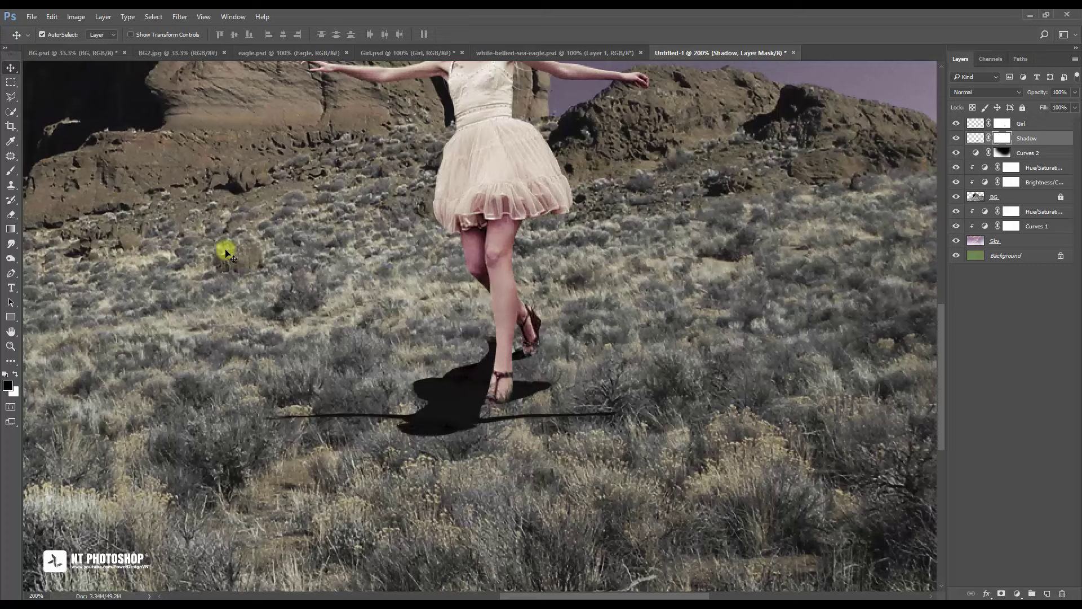
{"action": "left_click", "coordinate": [11, 172]}
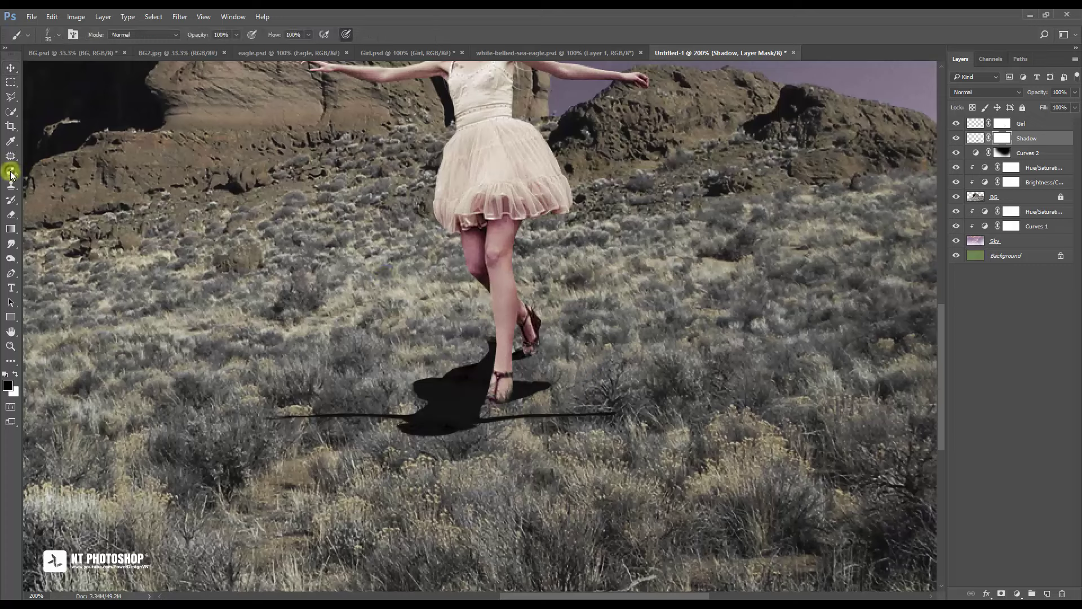
{"action": "right_click", "coordinate": [251, 241]}
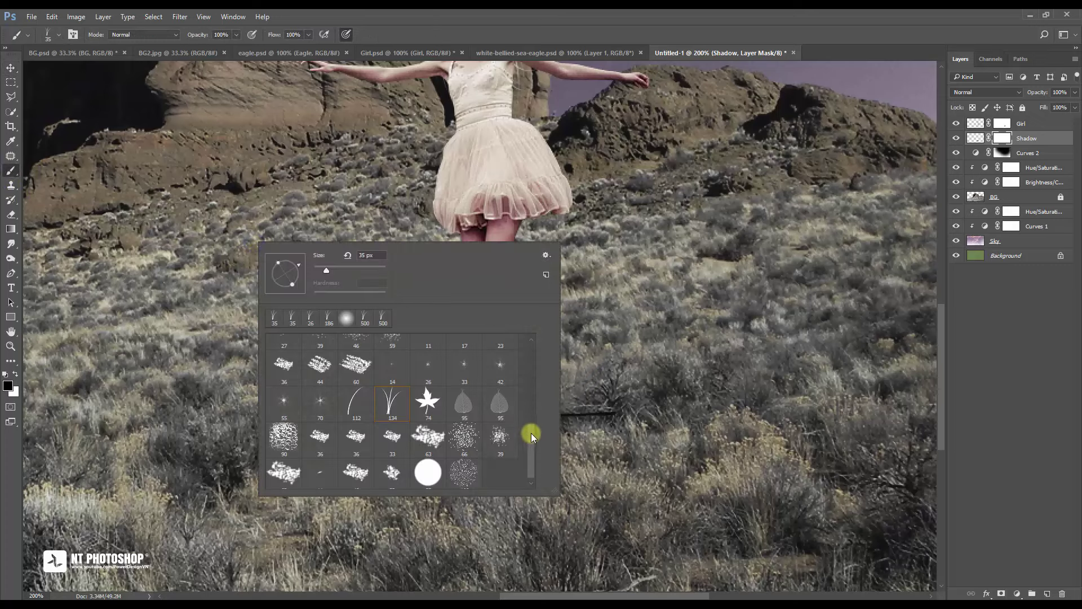
{"action": "left_click_drag", "start_coordinate": [531, 433], "coordinate": [532, 341]}
{"action": "left_click", "coordinate": [290, 353]}
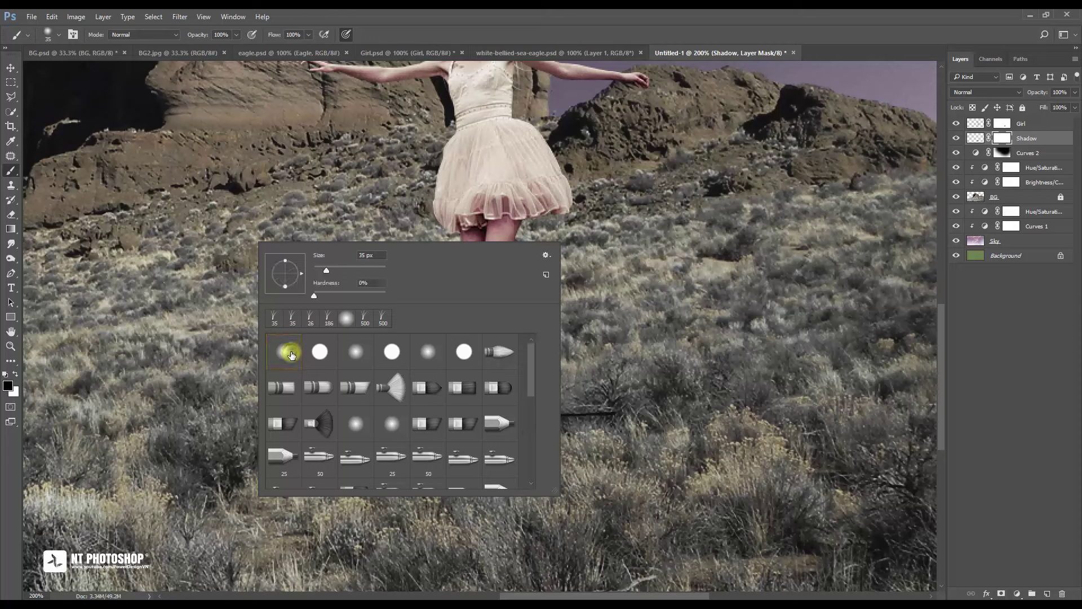
{"action": "left_click", "coordinate": [291, 356]}
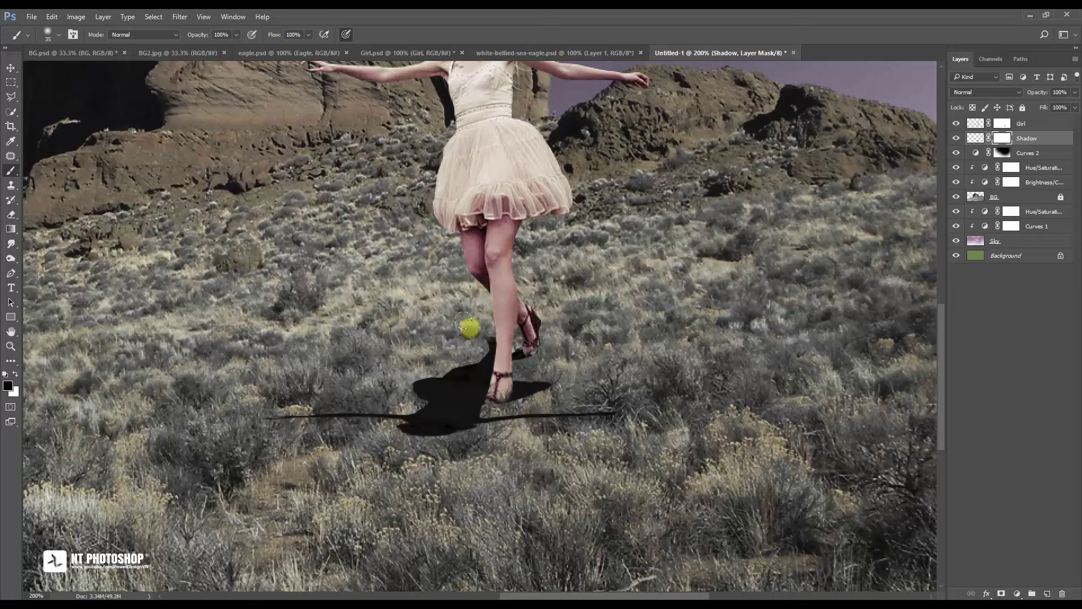
{"action": "key", "text": "bracketleft"}
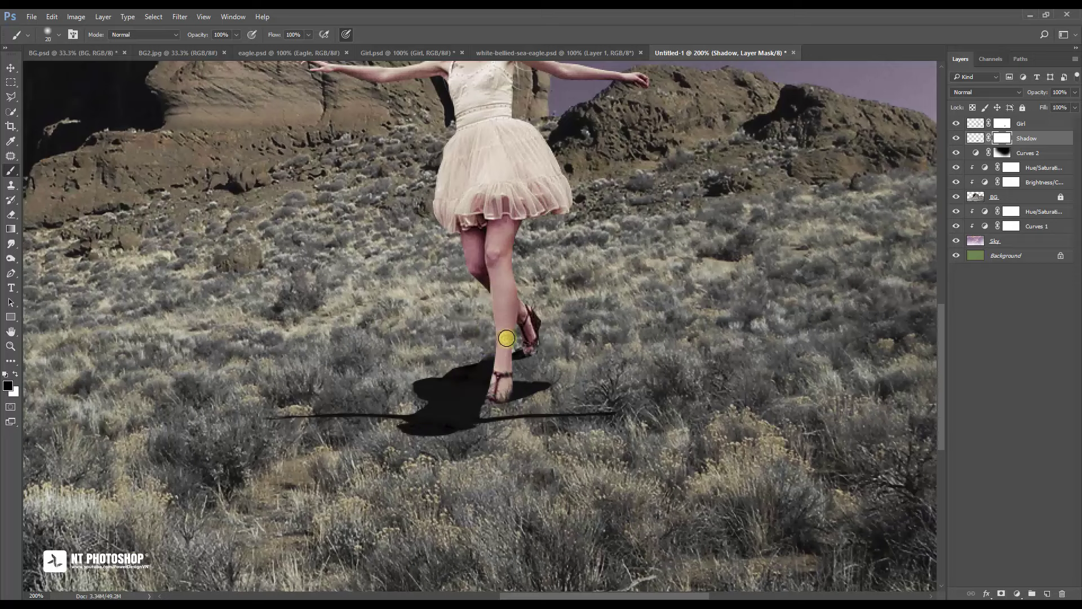
{"action": "left_click_drag", "start_coordinate": [496, 344], "coordinate": [476, 350]}
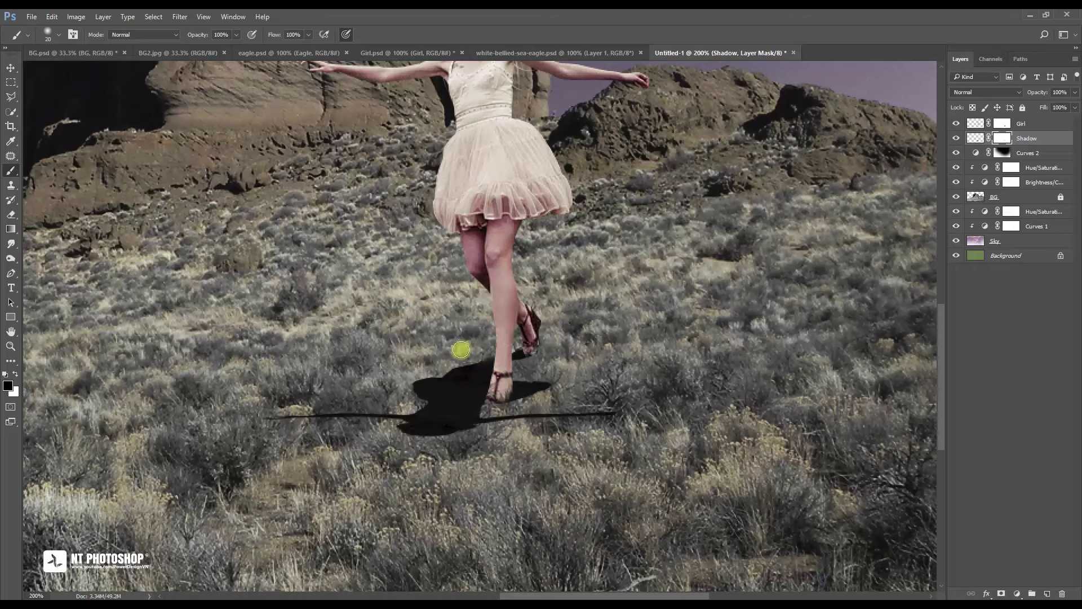
{"action": "left_click", "coordinate": [978, 139]}
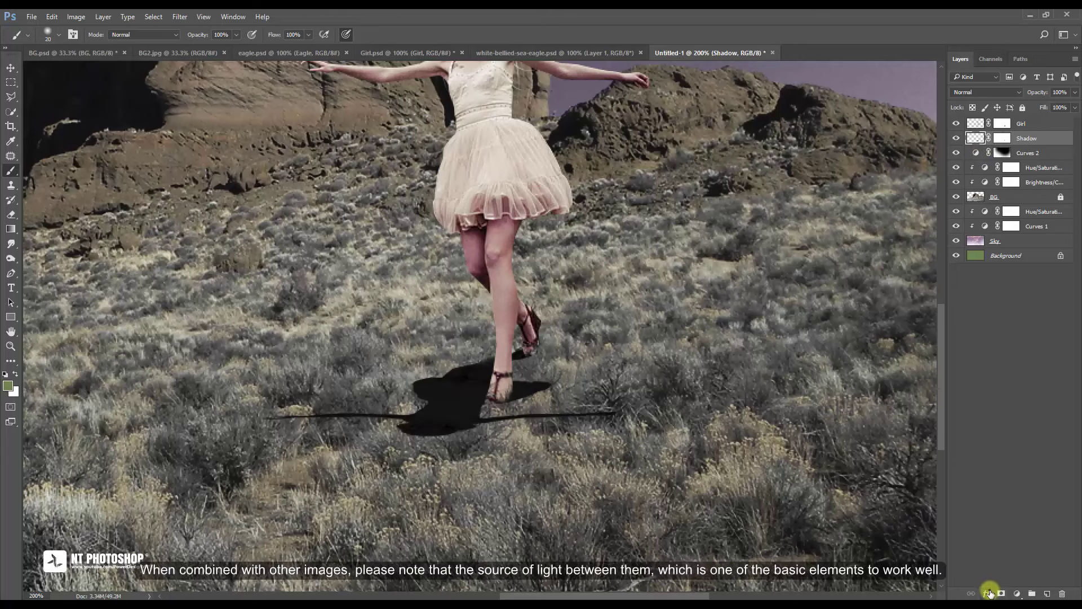
Split the Shadow layer's Blend If Underlying Layer white slider to about 217 so grass shows through
{"action": "left_click", "coordinate": [991, 593]}
{"action": "left_click", "coordinate": [1036, 454]}
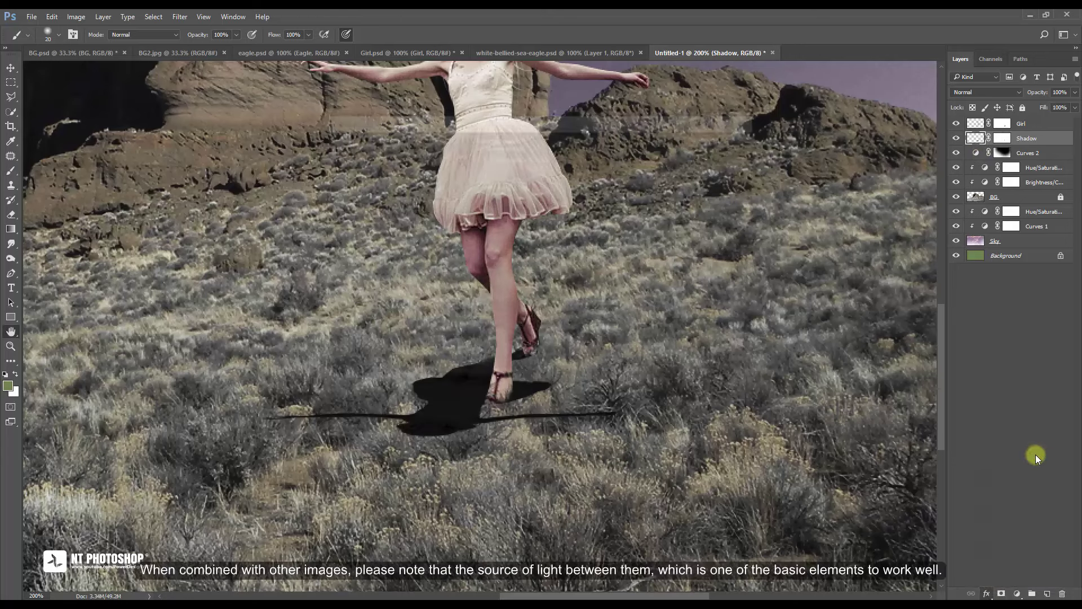
{"action": "mouse_move", "coordinate": [600, 120]}
{"action": "left_mouse_down"}
{"action": "mouse_move", "coordinate": [787, 73]}
{"action": "mouse_move", "coordinate": [813, 46]}
{"action": "left_mouse_up"}
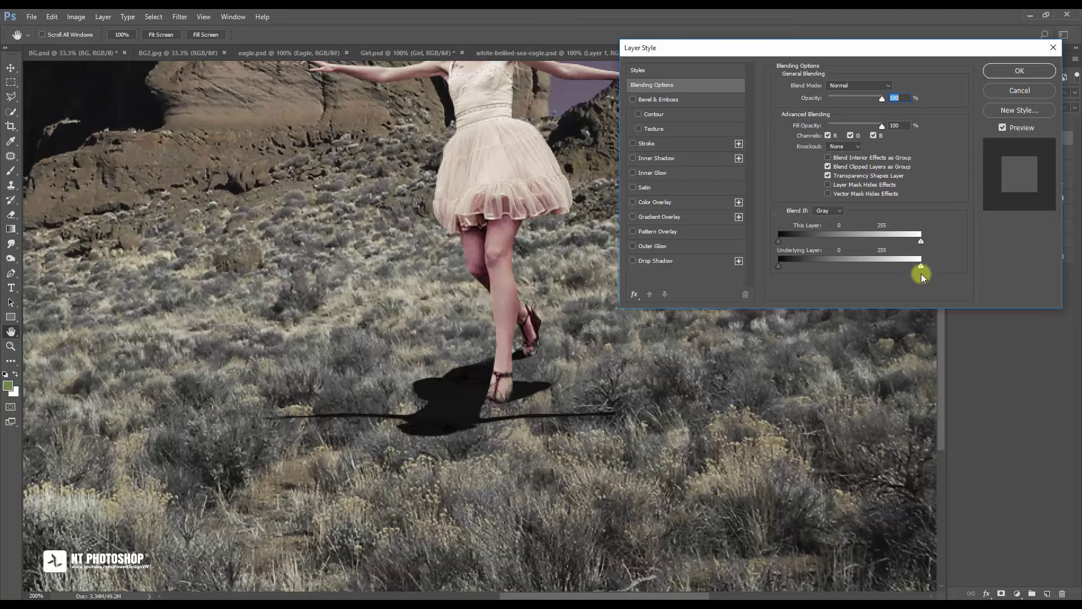
{"action": "left_click_drag", "start_coordinate": [921, 265], "coordinate": [811, 277]}
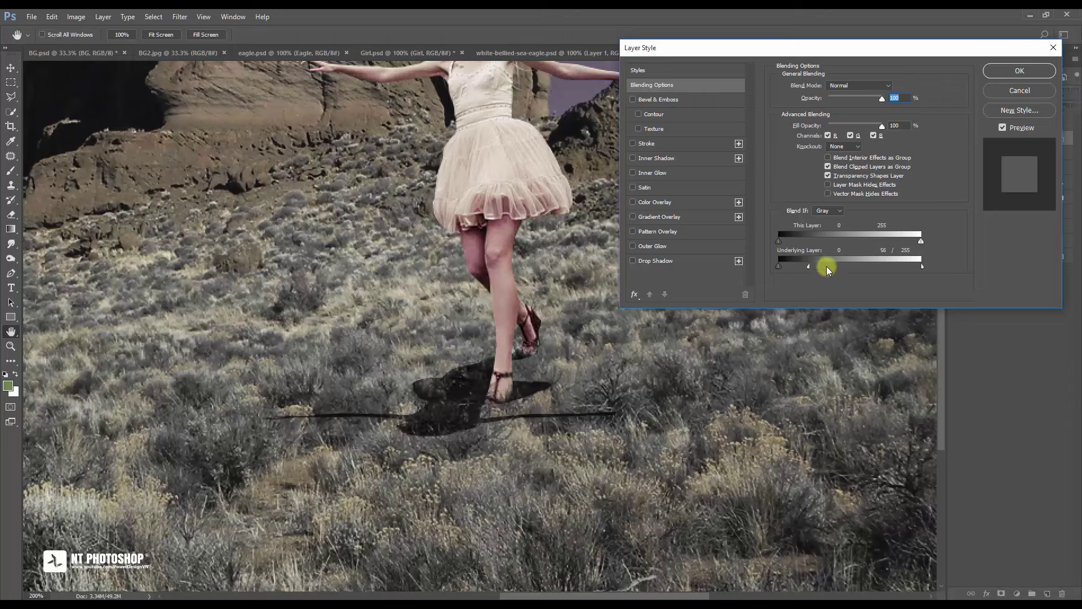
{"action": "left_click", "coordinate": [1020, 70]}
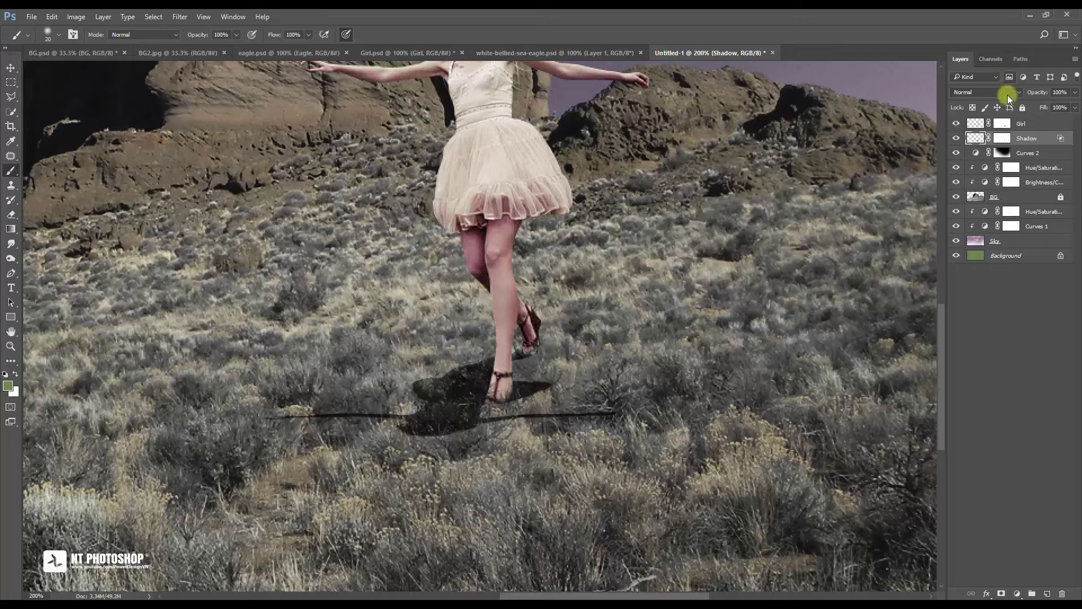
Select the Shadow layer mask and choose the 134 px grass brush with Brush settings shown
{"action": "left_click", "coordinate": [1005, 142]}
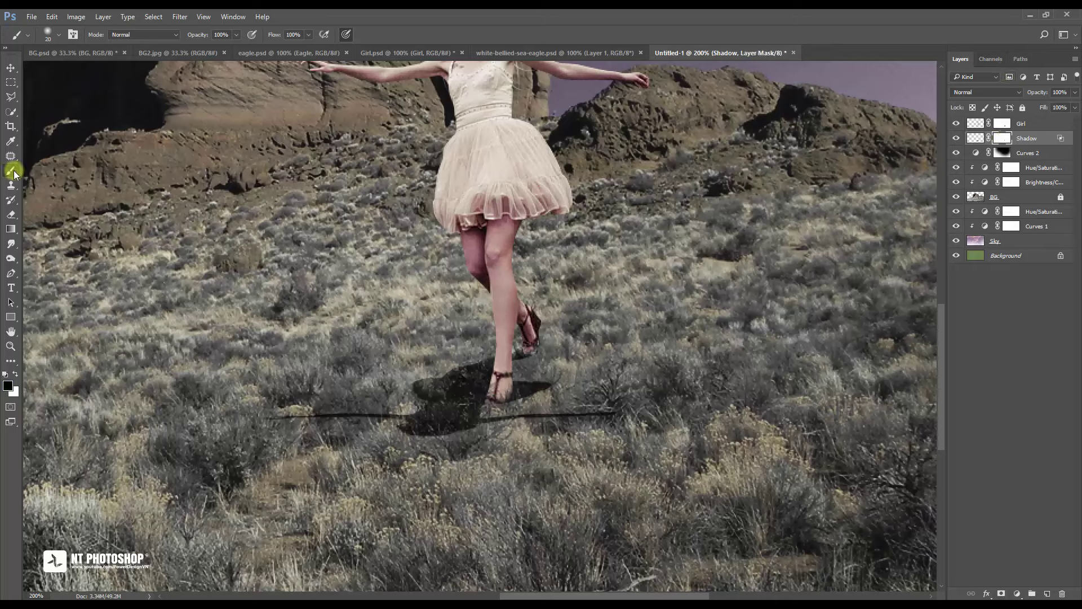
{"action": "right_click", "coordinate": [290, 223]}
{"action": "left_click_drag", "start_coordinate": [567, 336], "coordinate": [566, 390]}
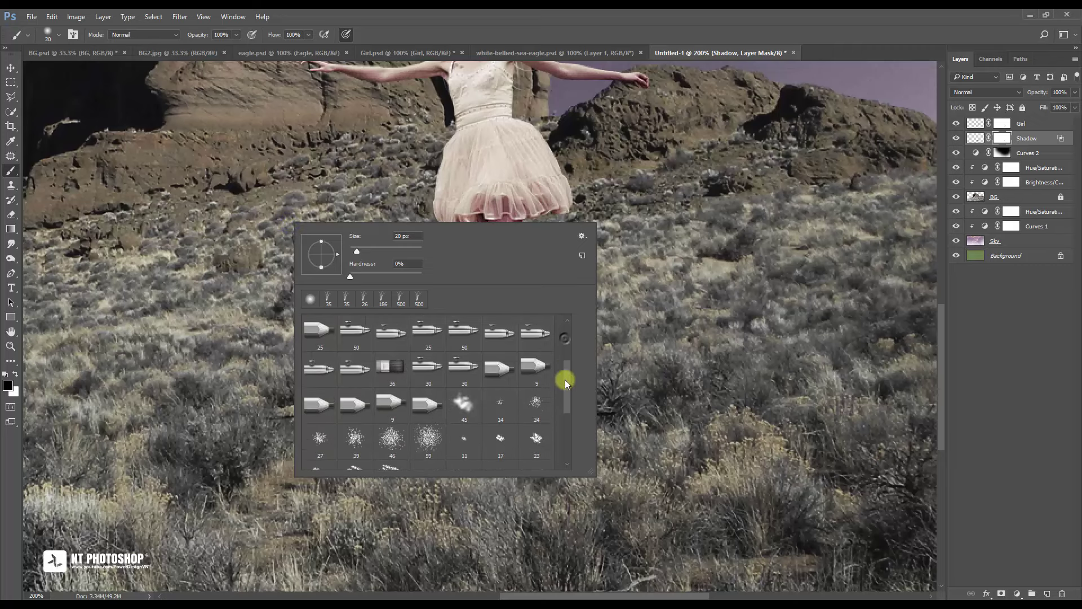
{"action": "left_click", "coordinate": [431, 461]}
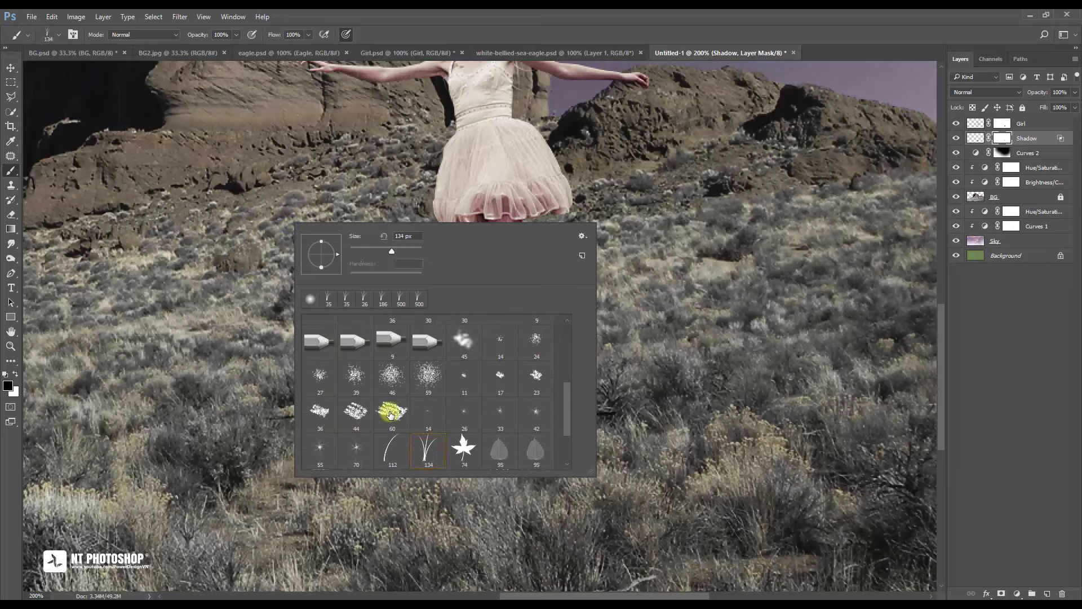
{"action": "left_click", "coordinate": [72, 35]}
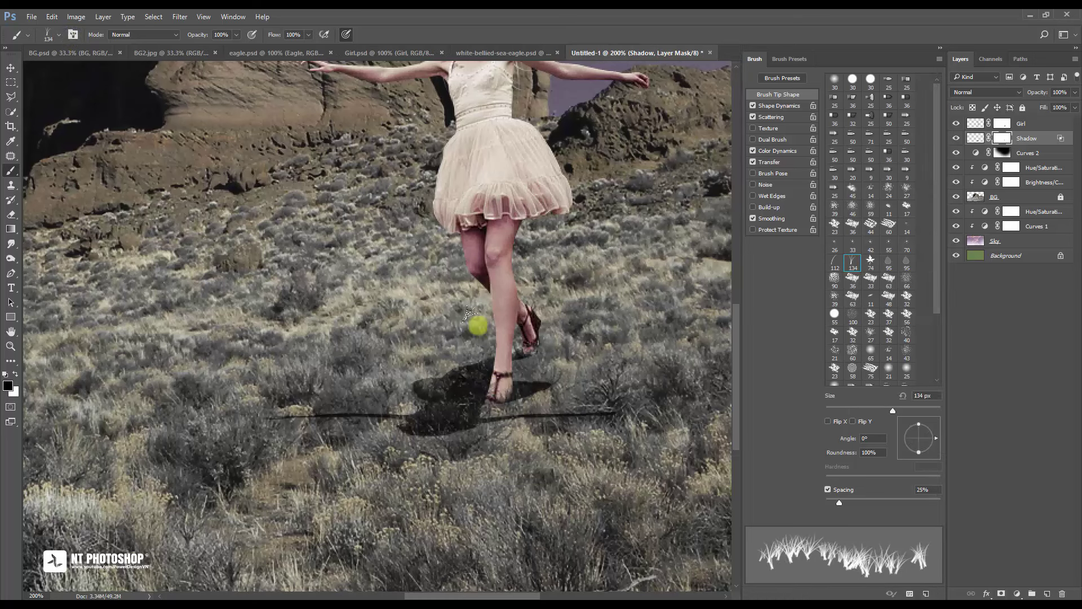
{"action": "left_click_drag", "start_coordinate": [537, 332], "coordinate": [443, 284]}
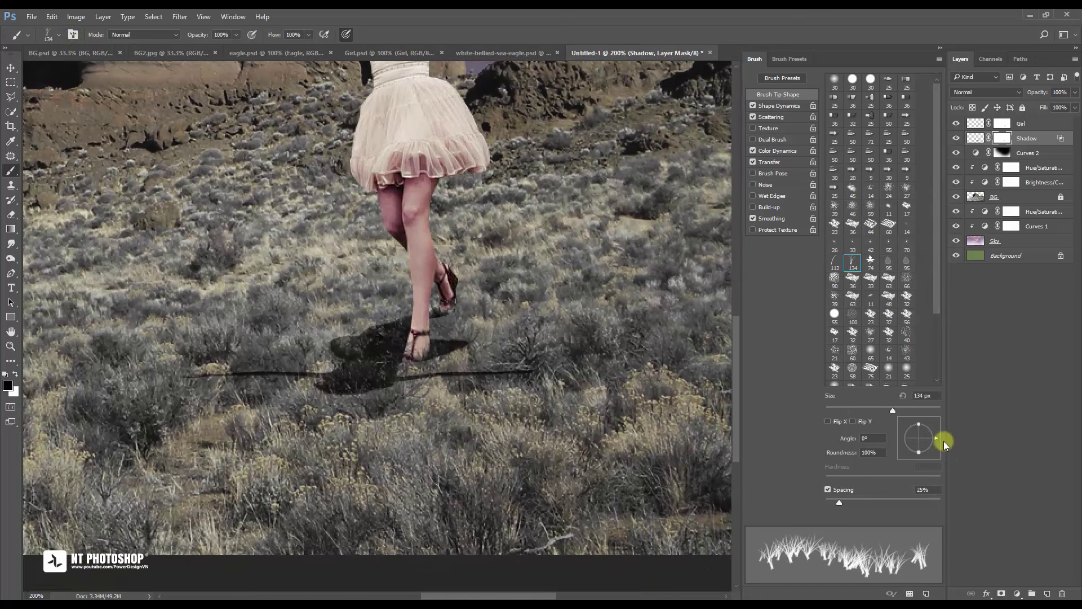
Angle the grass brush at 28°, then -4° at 72 px, and paint grass blades into the shadow mask
{"action": "left_click", "coordinate": [936, 437]}
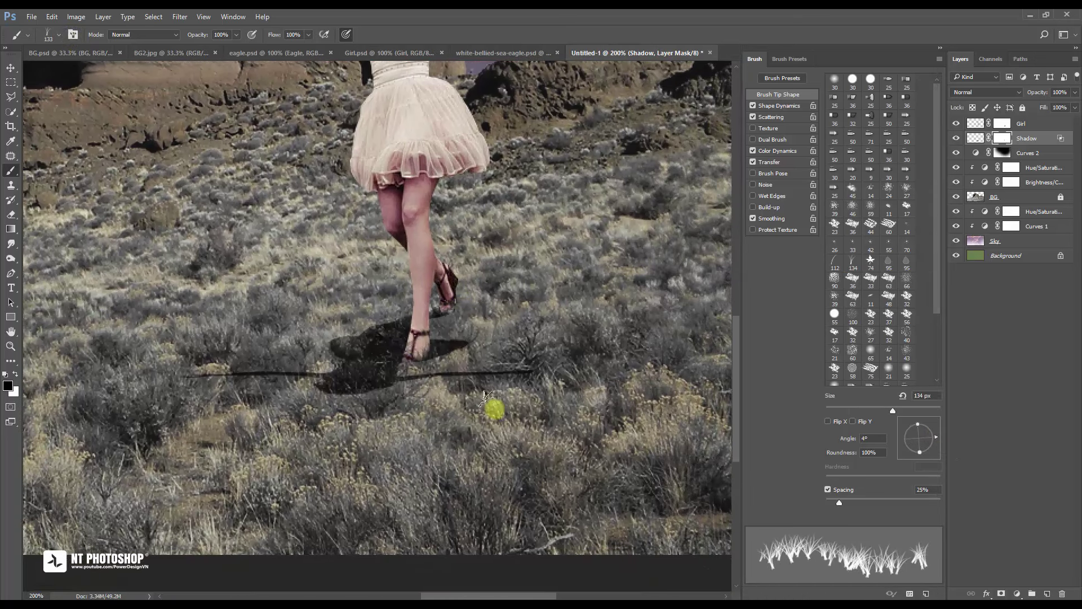
{"action": "left_click_drag", "start_coordinate": [938, 434], "coordinate": [937, 427]}
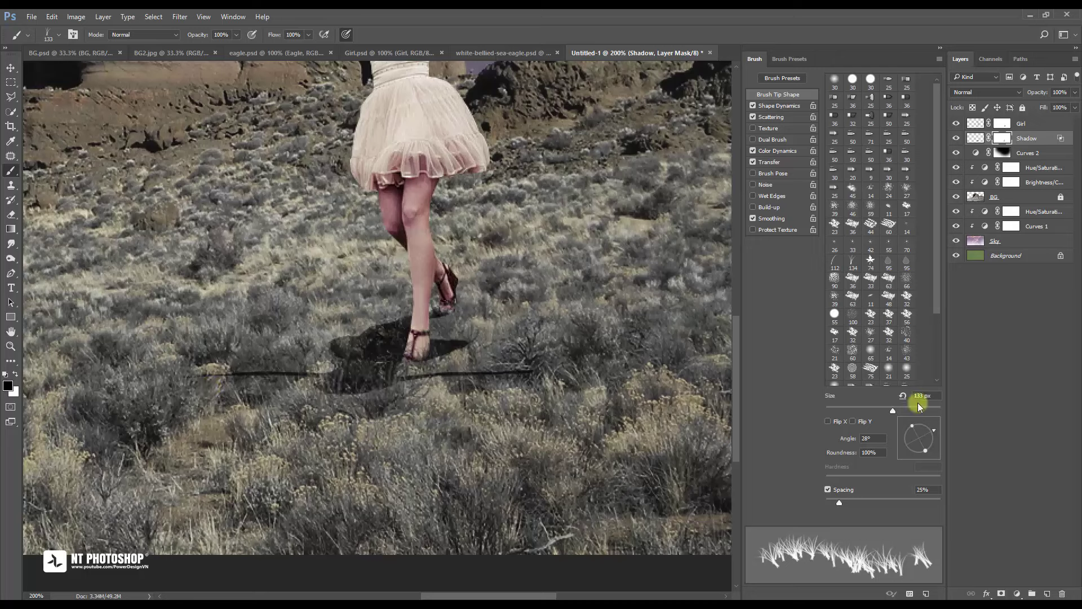
{"action": "left_click_drag", "start_coordinate": [867, 413], "coordinate": [857, 410]}
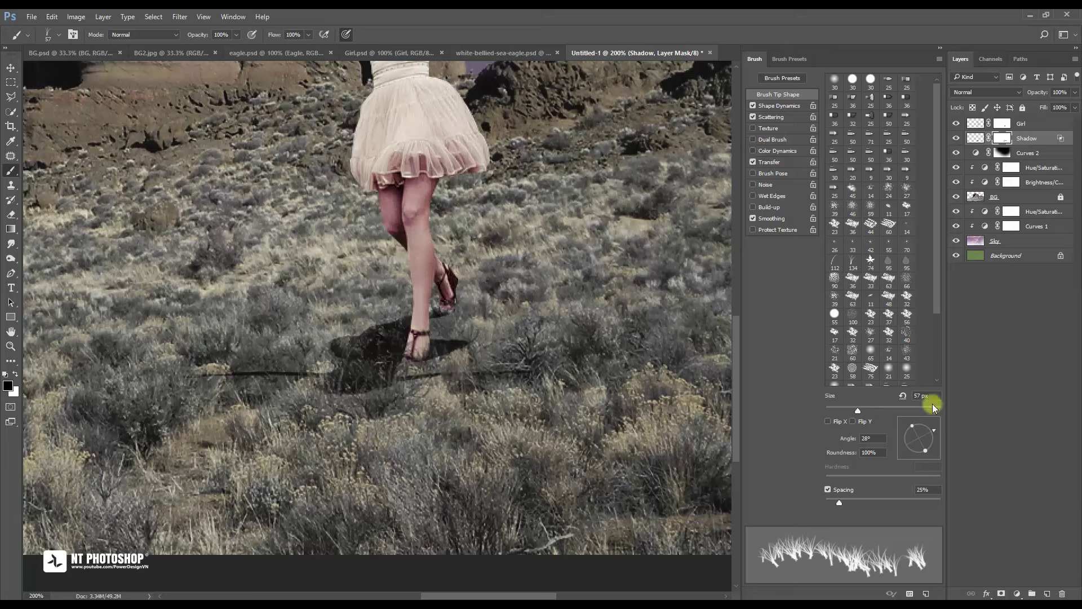
{"action": "left_click_drag", "start_coordinate": [936, 431], "coordinate": [935, 438]}
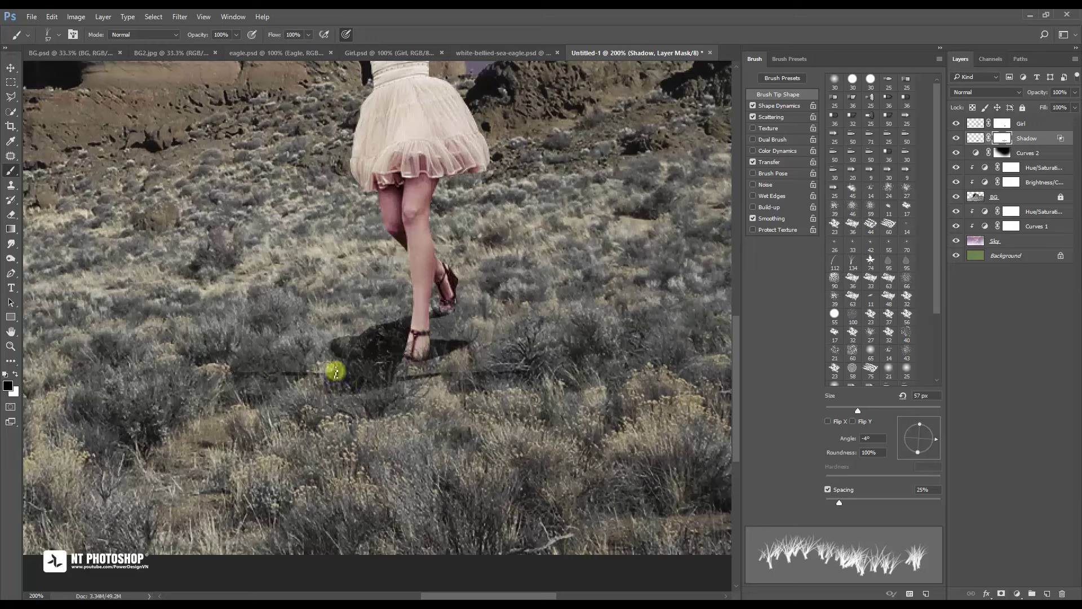
{"action": "left_click_drag", "start_coordinate": [858, 411], "coordinate": [866, 412]}
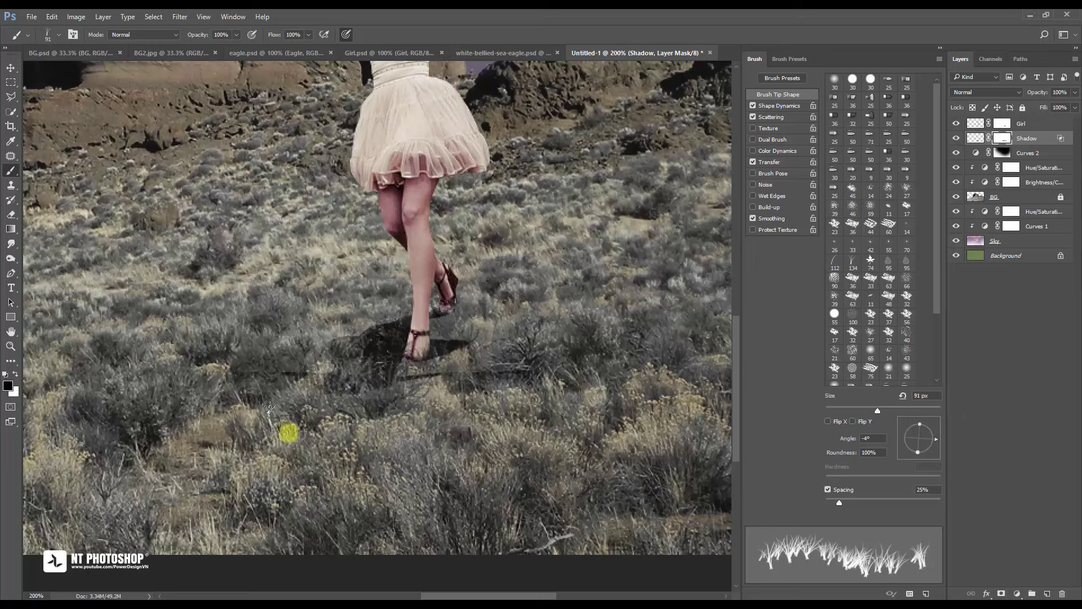
{"action": "left_click_drag", "start_coordinate": [339, 405], "coordinate": [372, 407]}
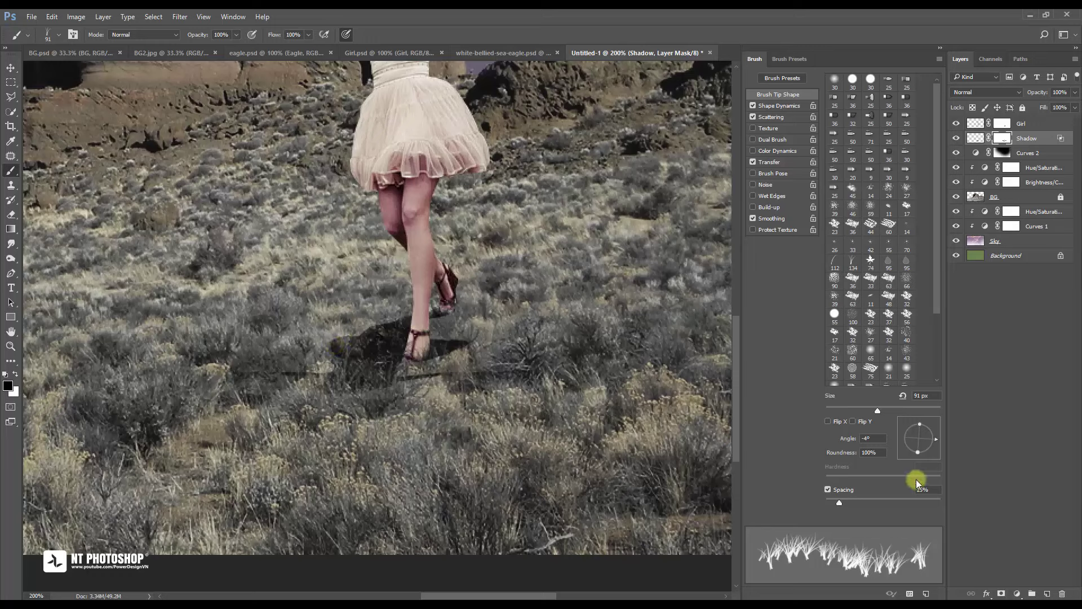
Re-angle the grass brush to -142° at 43 px, then rotate it to 32°
{"action": "left_click_drag", "start_coordinate": [938, 439], "coordinate": [903, 445]}
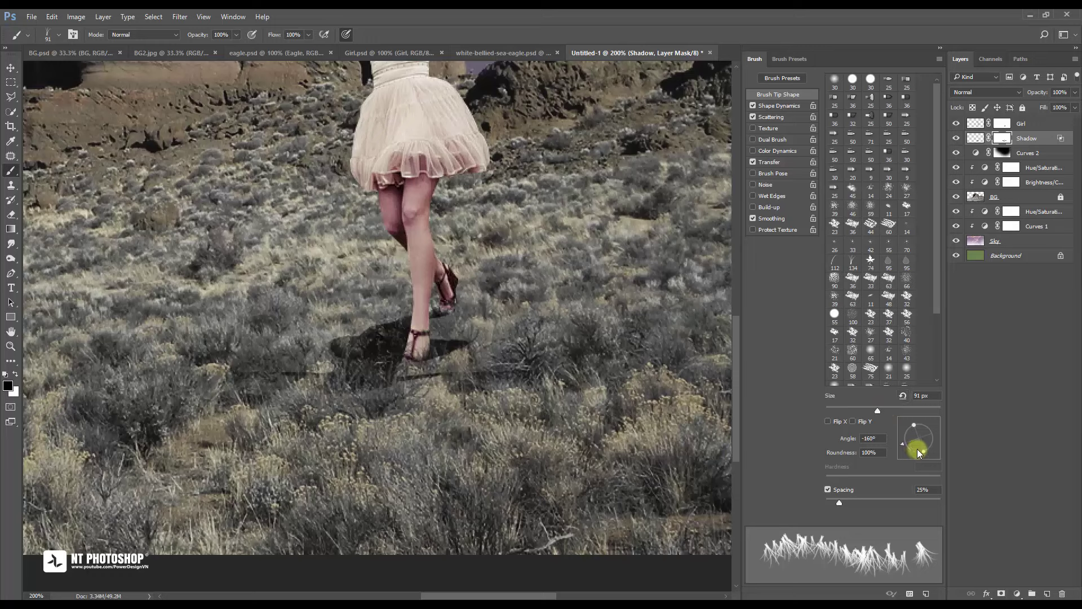
{"action": "left_click_drag", "start_coordinate": [911, 444], "coordinate": [909, 445]}
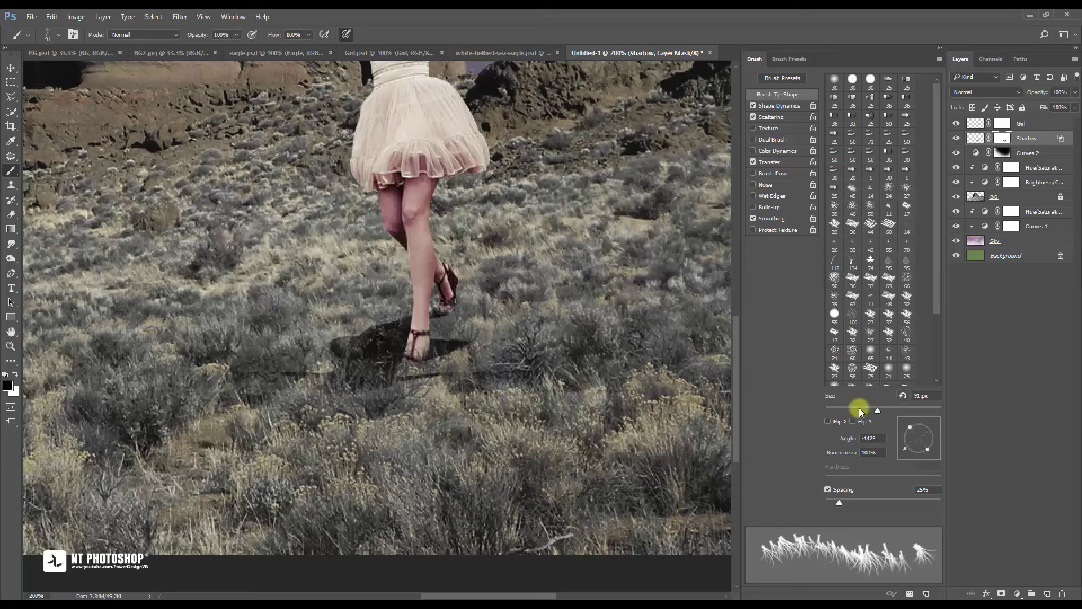
{"action": "left_click_drag", "start_coordinate": [879, 413], "coordinate": [850, 410]}
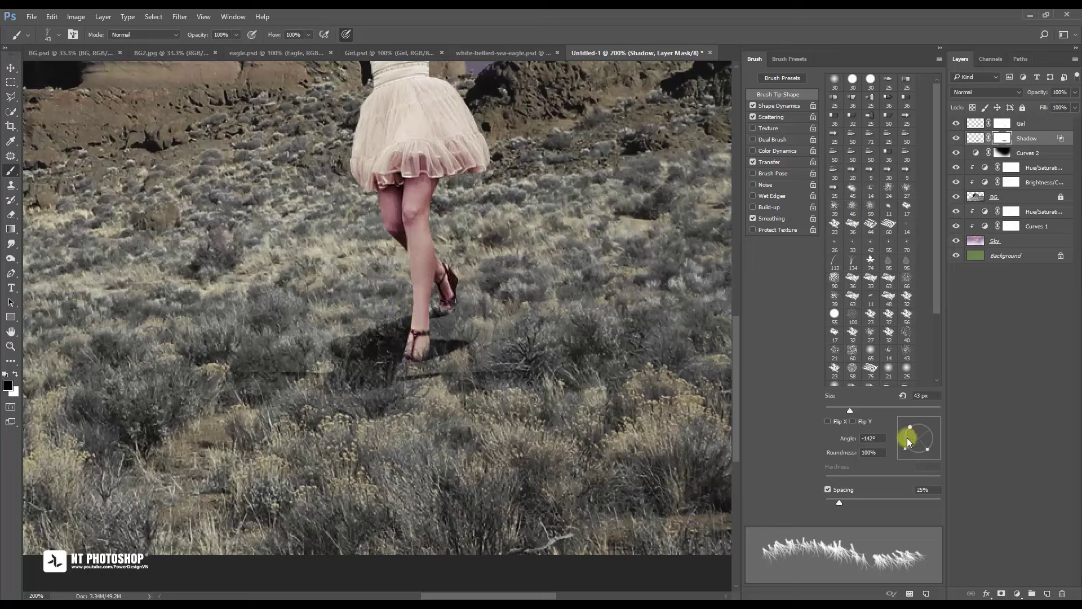
{"action": "mouse_move", "coordinate": [907, 438]}
{"action": "left_mouse_down"}
{"action": "mouse_move", "coordinate": [915, 425]}
{"action": "mouse_move", "coordinate": [936, 428]}
{"action": "left_mouse_up"}
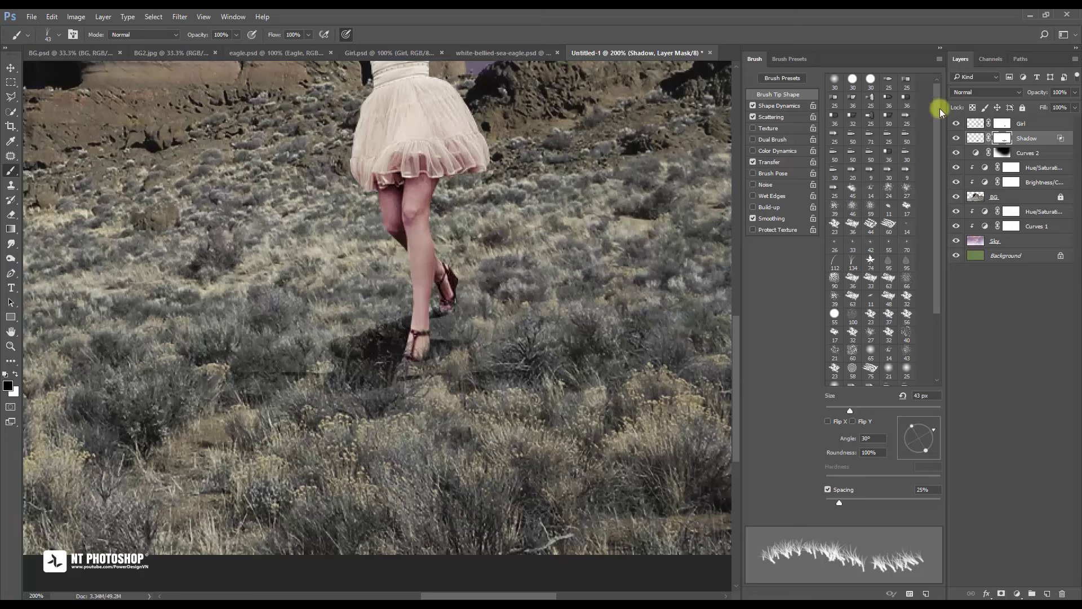
Close the Brush settings group, zoom out, and select the Girl layer with the Move tool
{"action": "left_click", "coordinate": [939, 59]}
{"action": "left_click", "coordinate": [970, 130]}
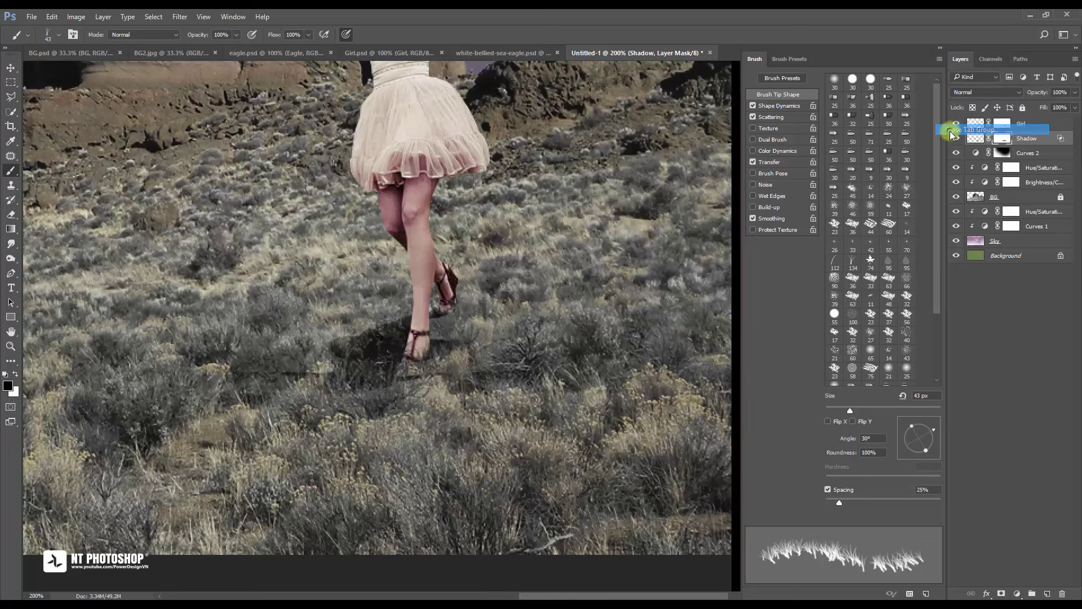
{"action": "key", "text": "ctrl+minus"}
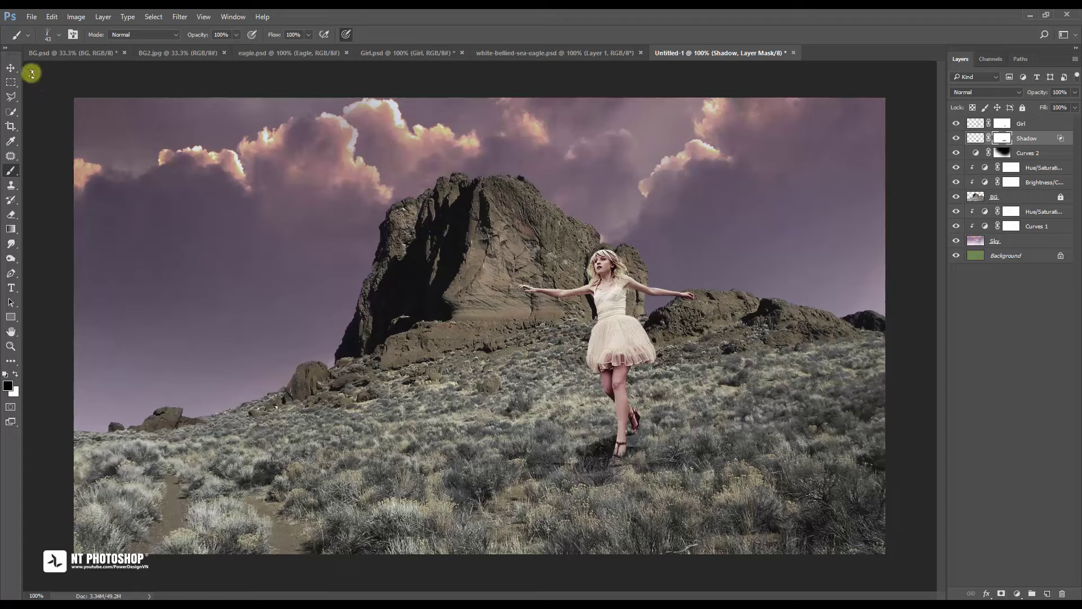
{"action": "left_click", "coordinate": [11, 68]}
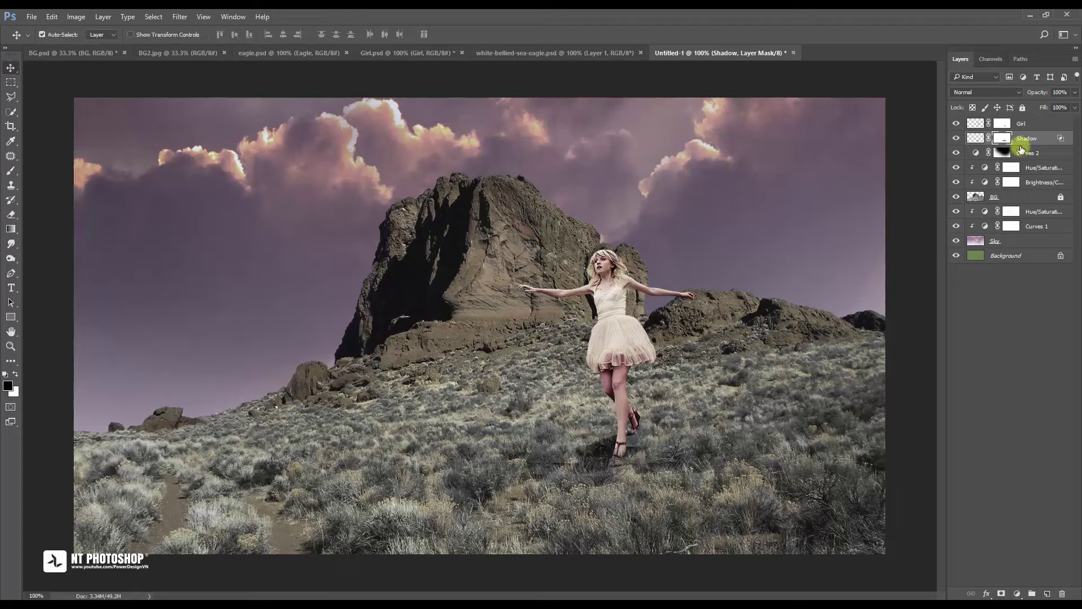
{"action": "left_click", "coordinate": [1041, 125]}
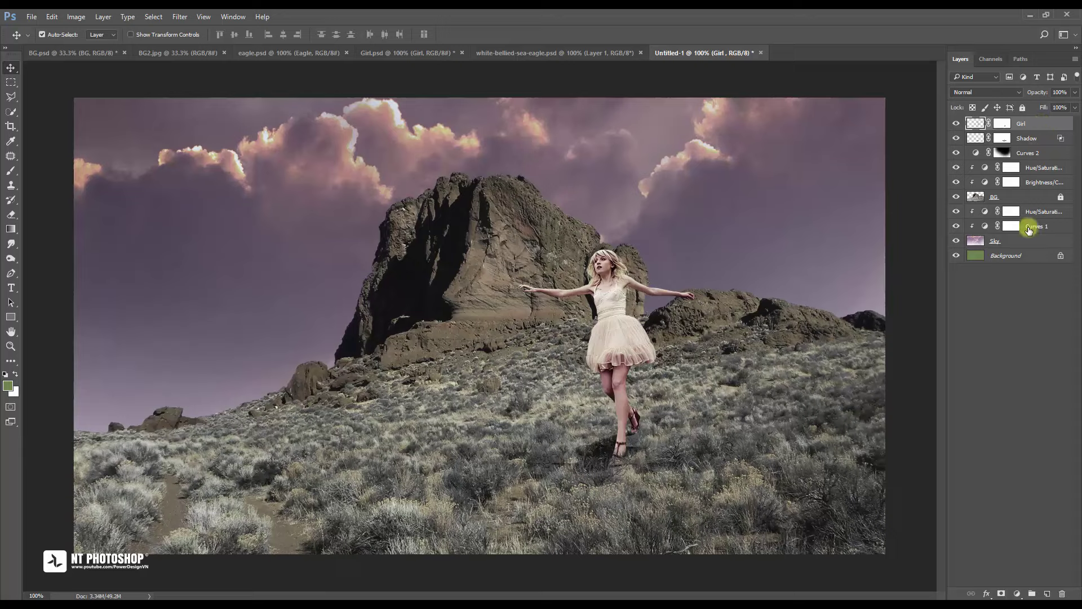
Add a Hue/Saturation adjustment clipped to Girl with Saturation set to -37
{"action": "left_click", "coordinate": [1018, 594]}
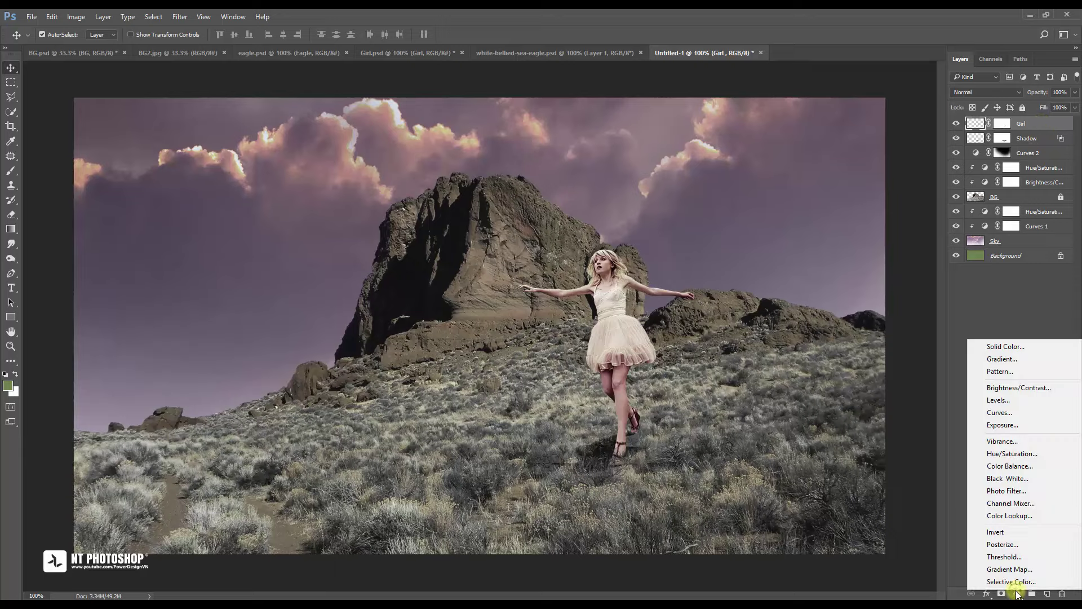
{"action": "left_click", "coordinate": [1032, 454]}
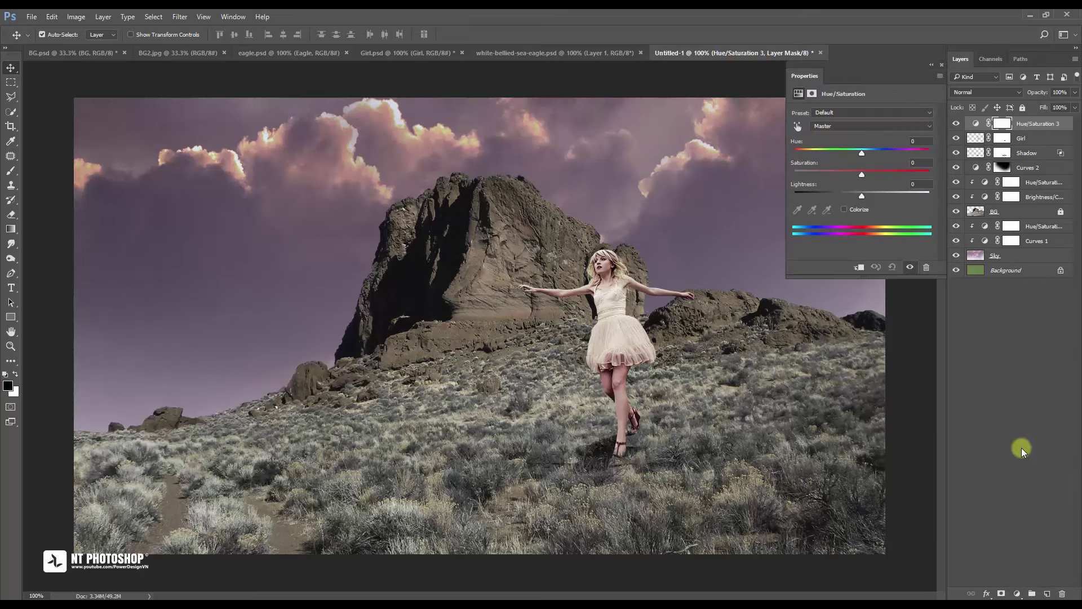
{"action": "left_click", "coordinate": [857, 267]}
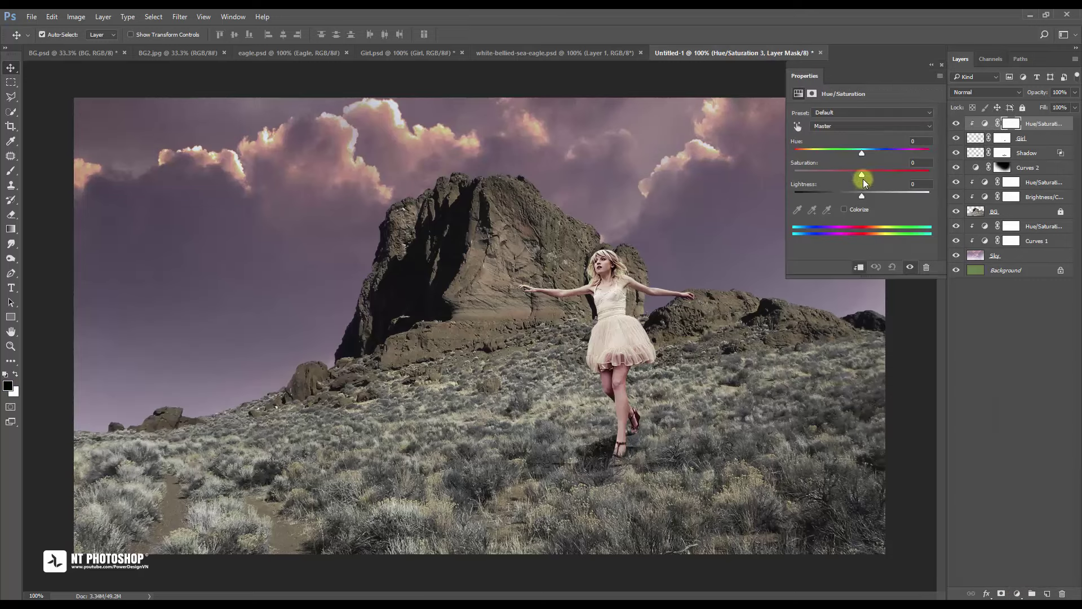
{"action": "left_click_drag", "start_coordinate": [862, 175], "coordinate": [835, 171]}
{"action": "left_click", "coordinate": [932, 66]}
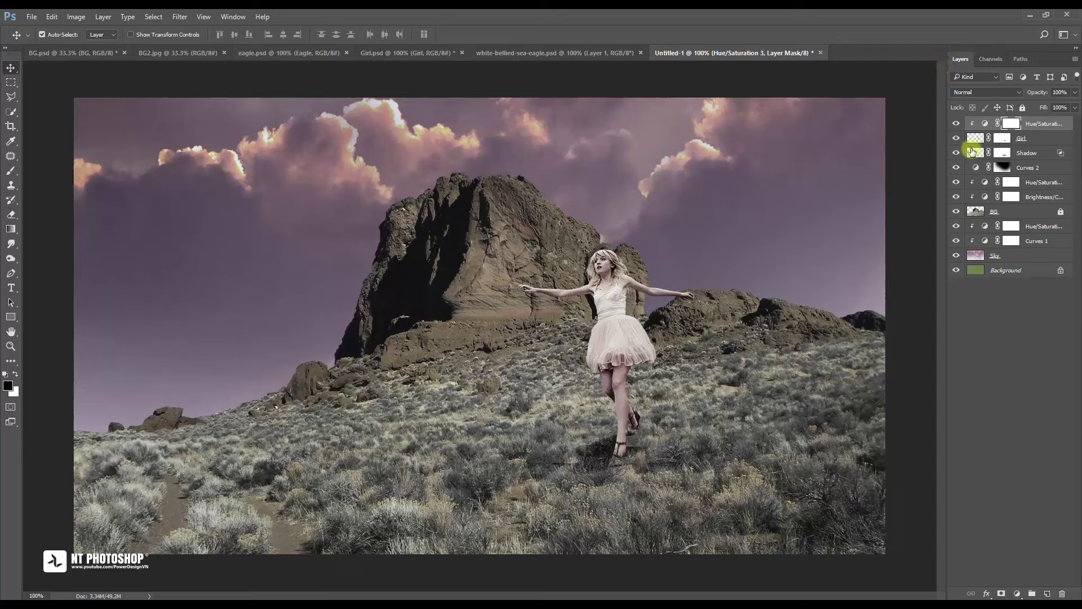
{"action": "left_click", "coordinate": [1040, 169]}
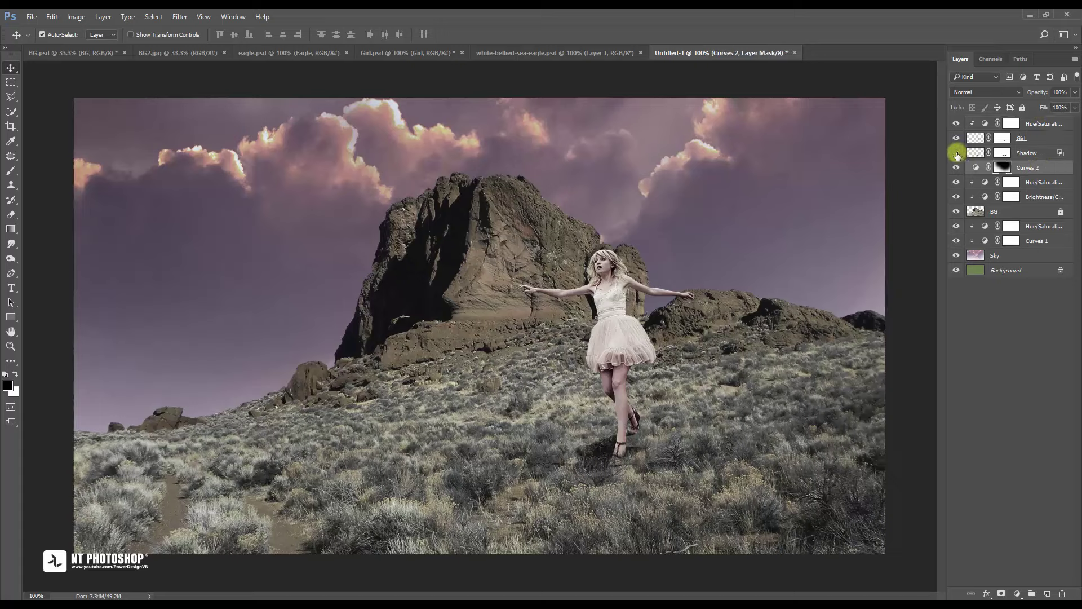
Hide the girl and shadow, then stamp all visible layers into a merged layer named 'Ctrl Alt Shift E'
{"action": "left_click", "coordinate": [957, 152]}
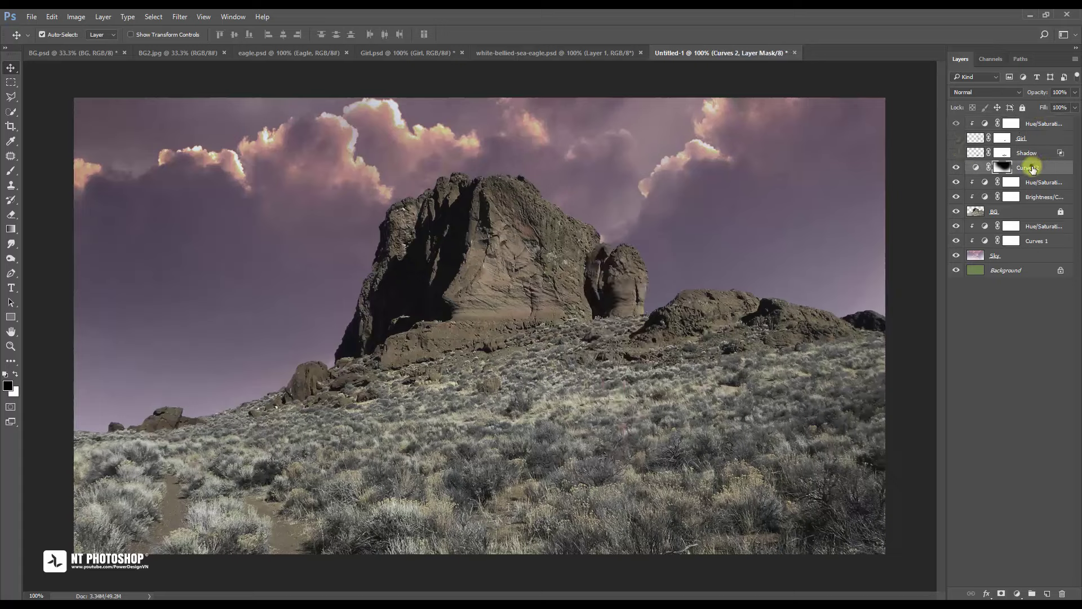
{"action": "left_click", "coordinate": [1033, 169]}
{"action": "key", "text": "ctrl+shift+alt+e"}
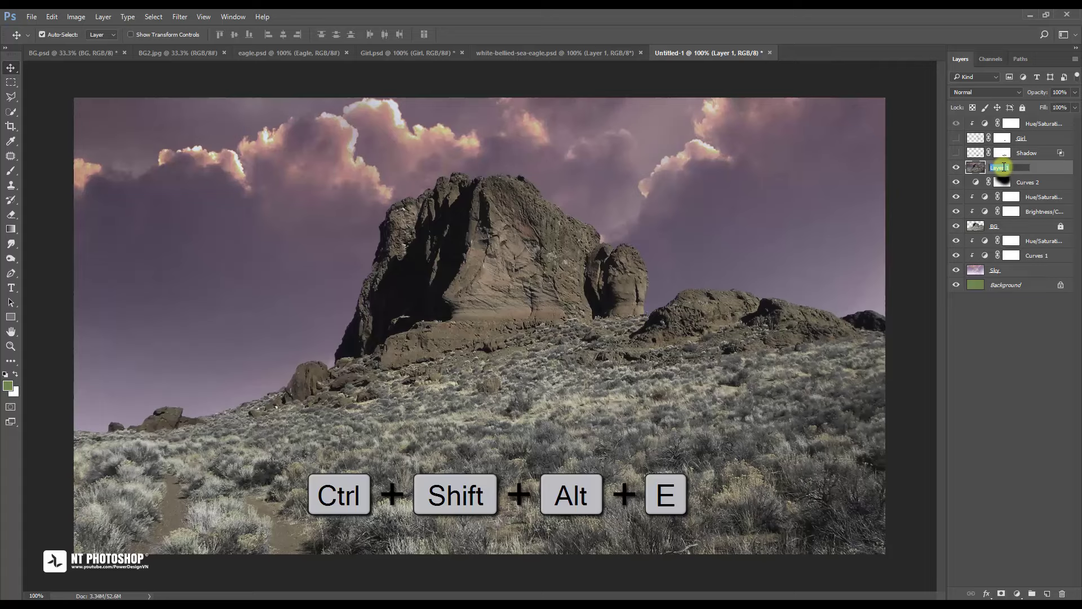
{"action": "type", "text": "Ctrl Alt Shift E"}
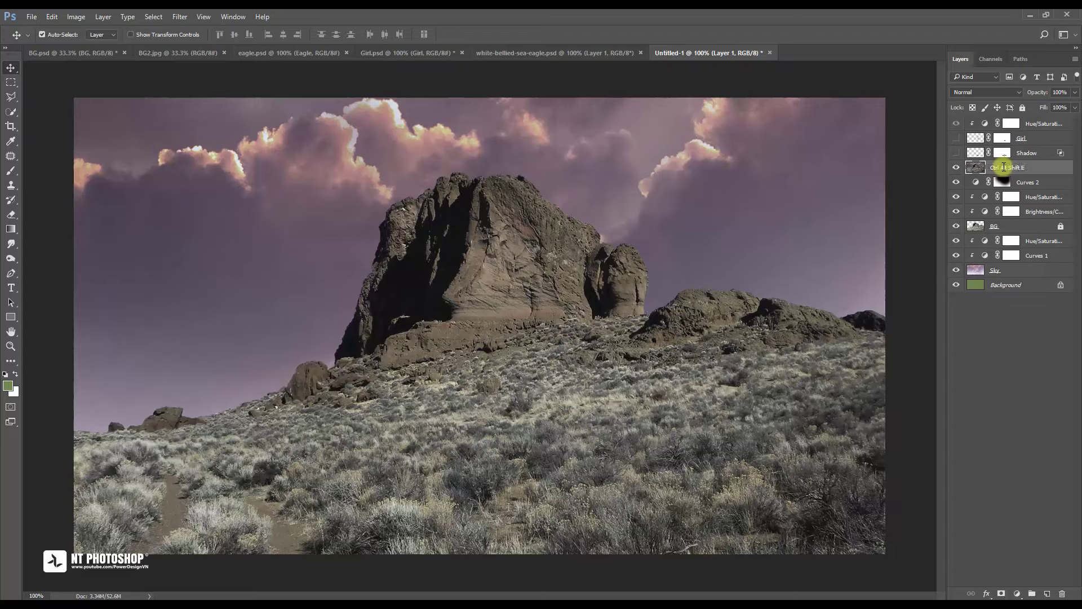
{"action": "key", "text": "Return"}
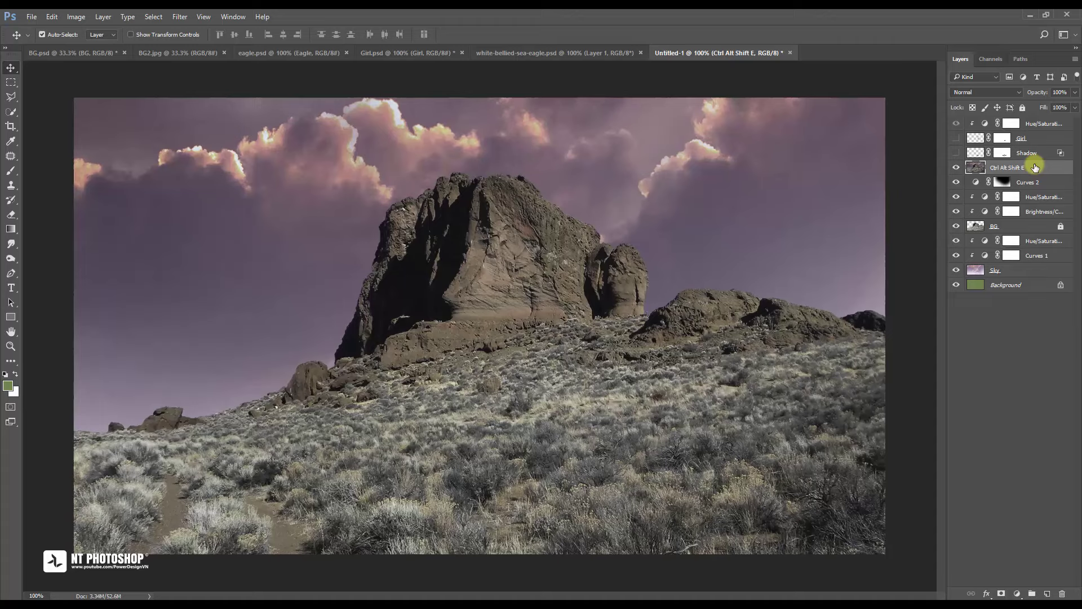
Convert the merged layer to a smart object and show the girl and her shadow again
{"action": "right_click", "coordinate": [1036, 168]}
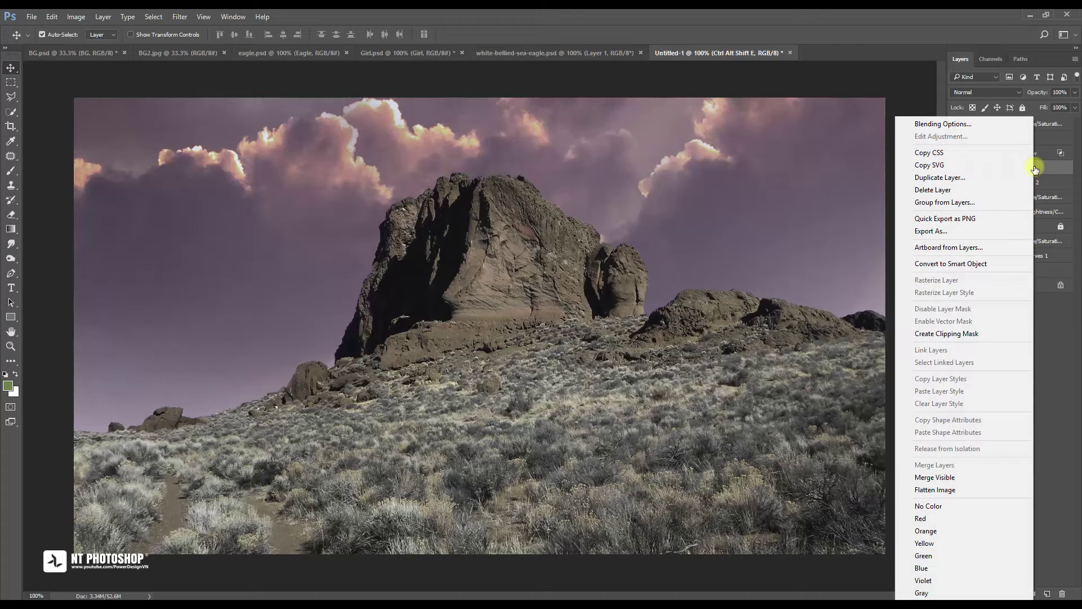
{"action": "left_click", "coordinate": [1000, 264]}
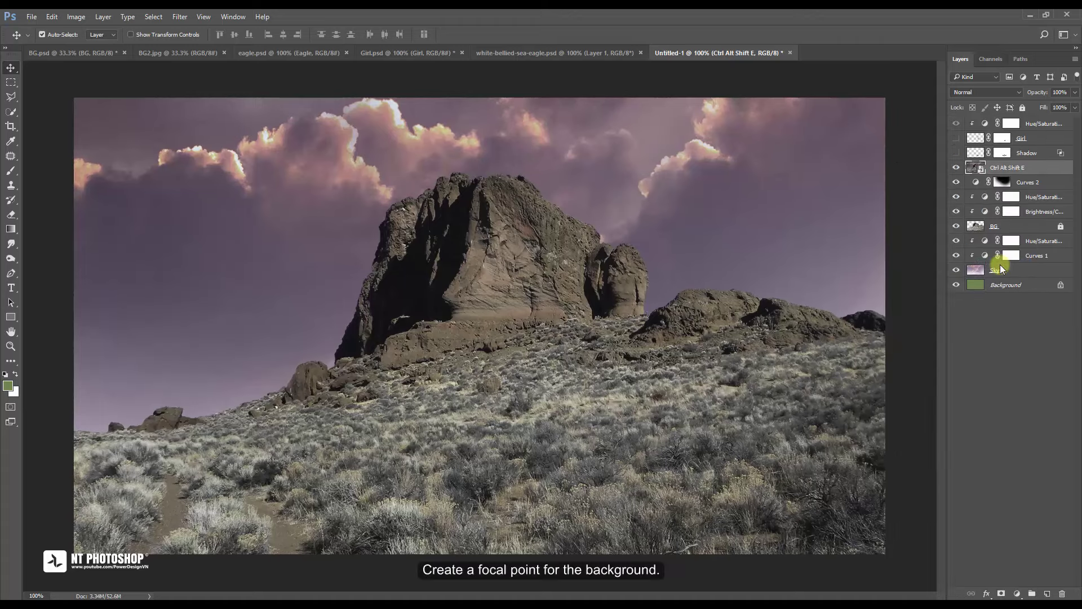
{"action": "left_click", "coordinate": [957, 152]}
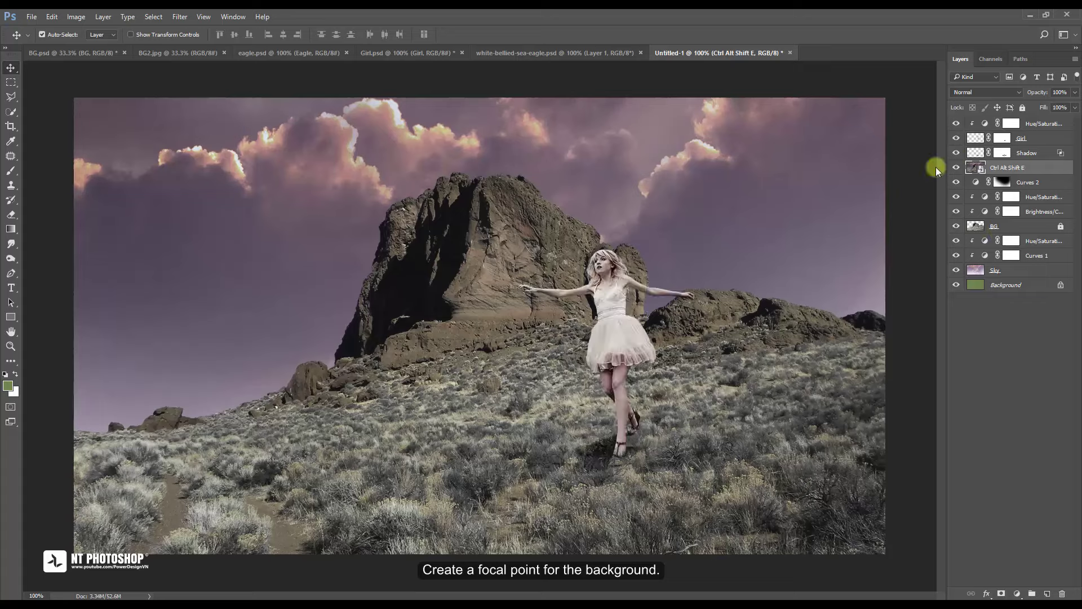
{"action": "left_click", "coordinate": [180, 16]}
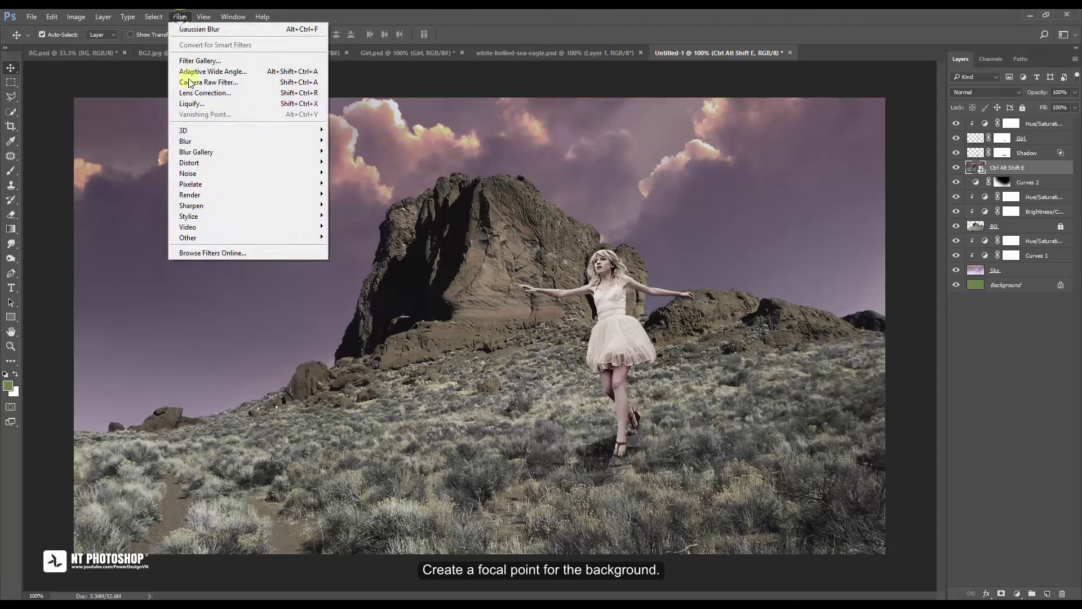
{"action": "mouse_move", "coordinate": [185, 141]}
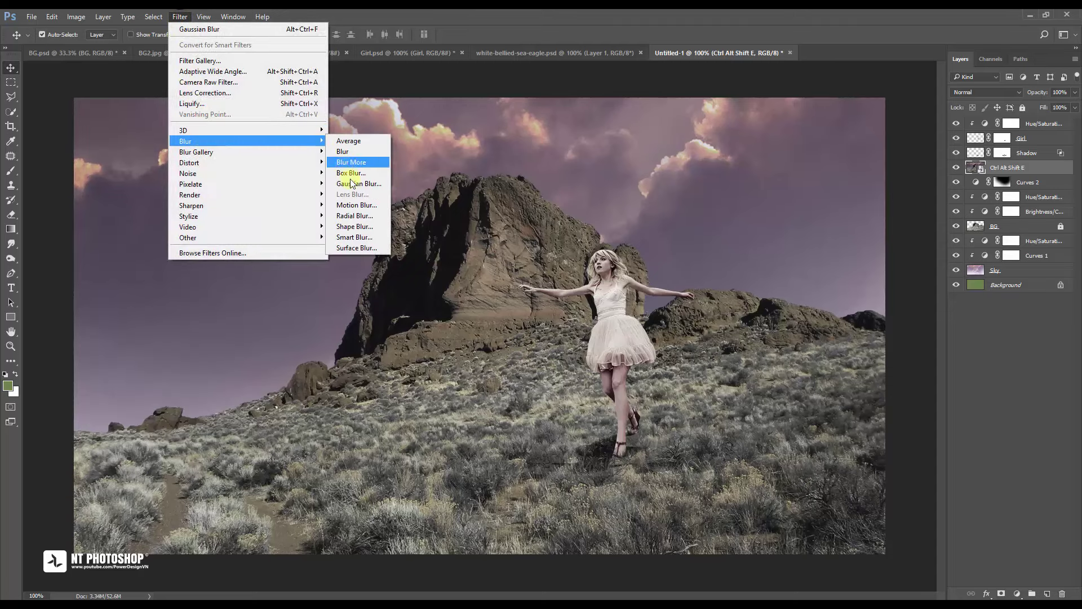
Apply a 2-pixel Gaussian Blur smart filter to the merged background and select its filter mask
{"action": "left_click", "coordinate": [353, 184]}
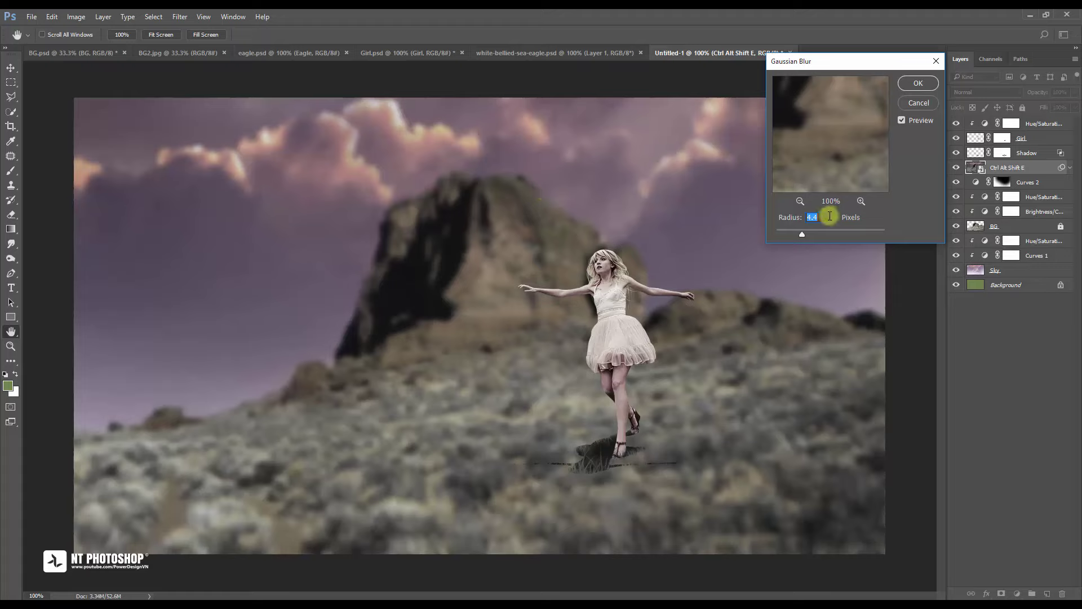
{"action": "type", "text": "2"}
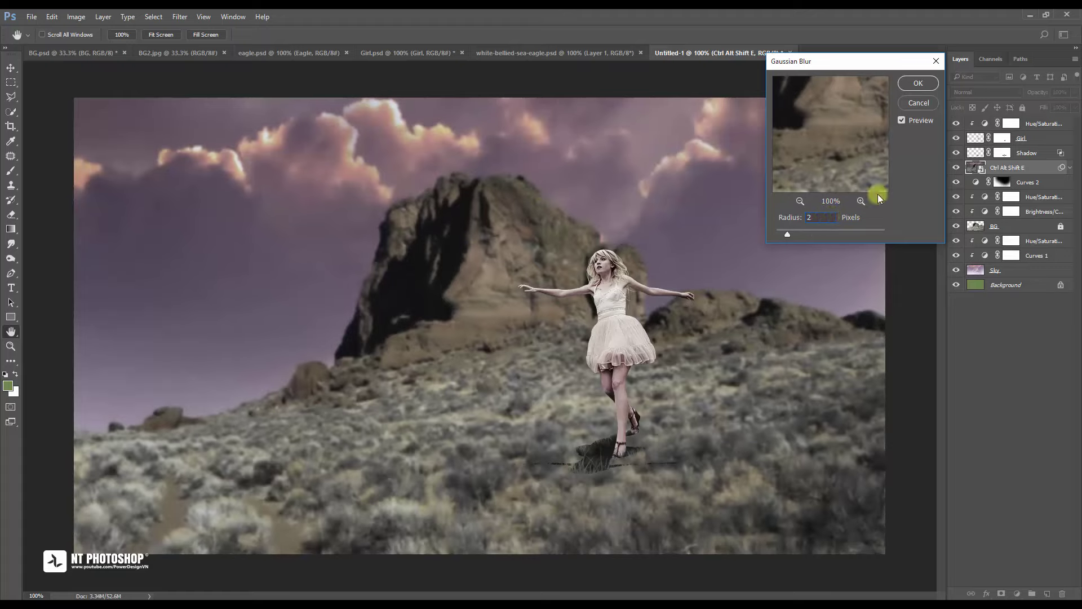
{"action": "left_click_drag", "start_coordinate": [909, 62], "coordinate": [896, 77]}
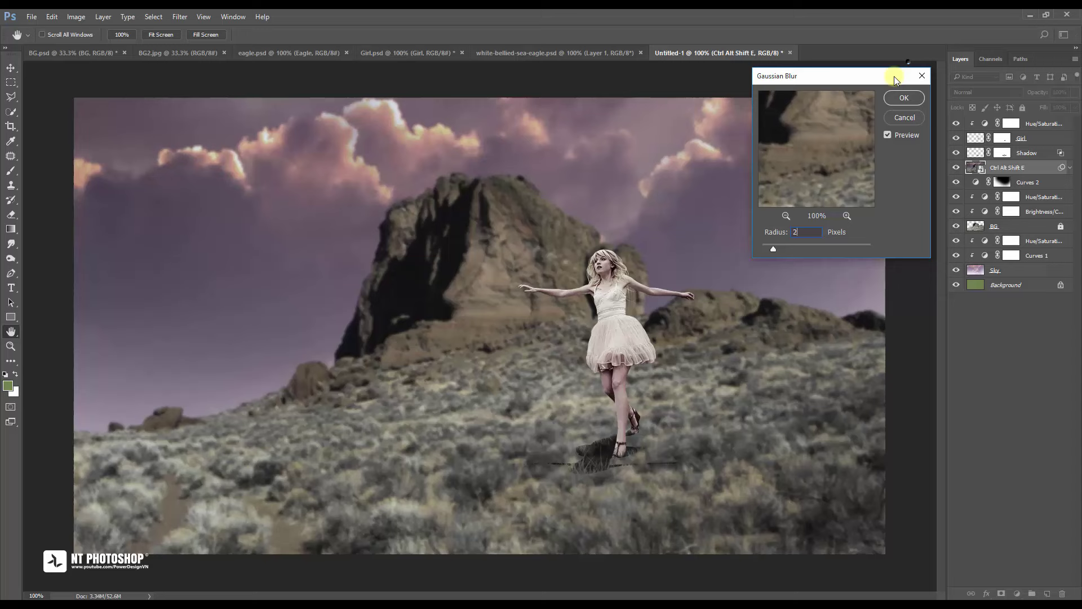
{"action": "left_click", "coordinate": [888, 135]}
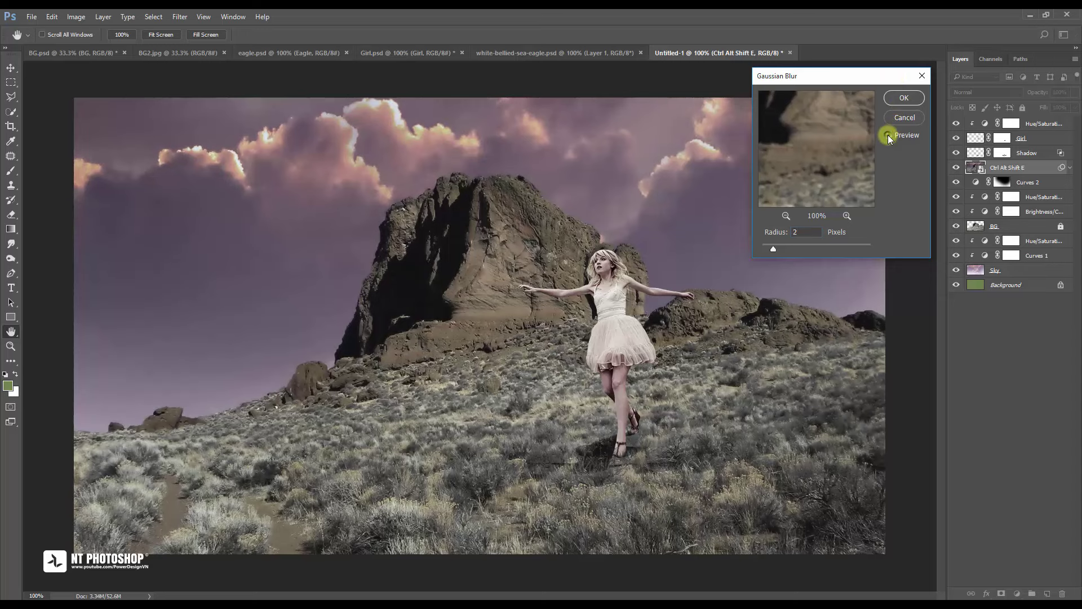
{"action": "left_click", "coordinate": [905, 99]}
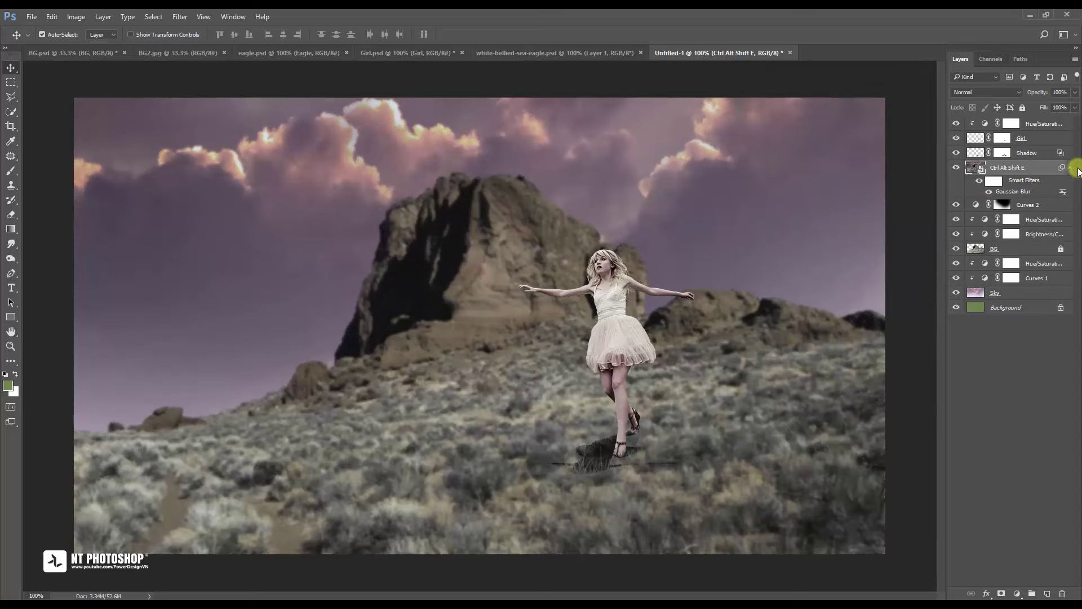
{"action": "left_click", "coordinate": [994, 183]}
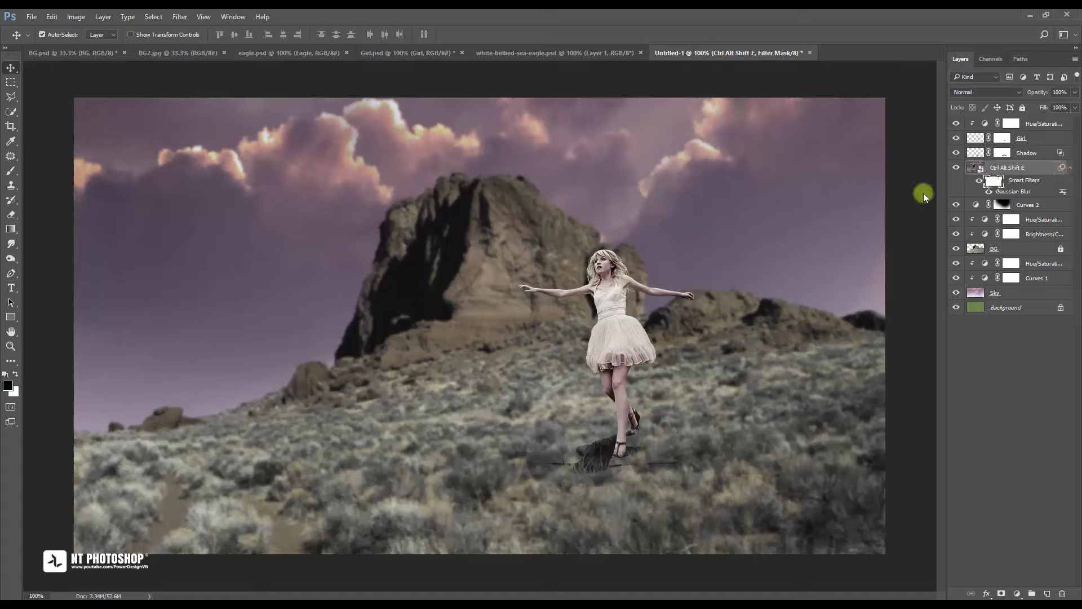
Set up the Gradient tool with the Foreground to Transparent preset in Reflected mode
{"action": "left_click", "coordinate": [12, 229]}
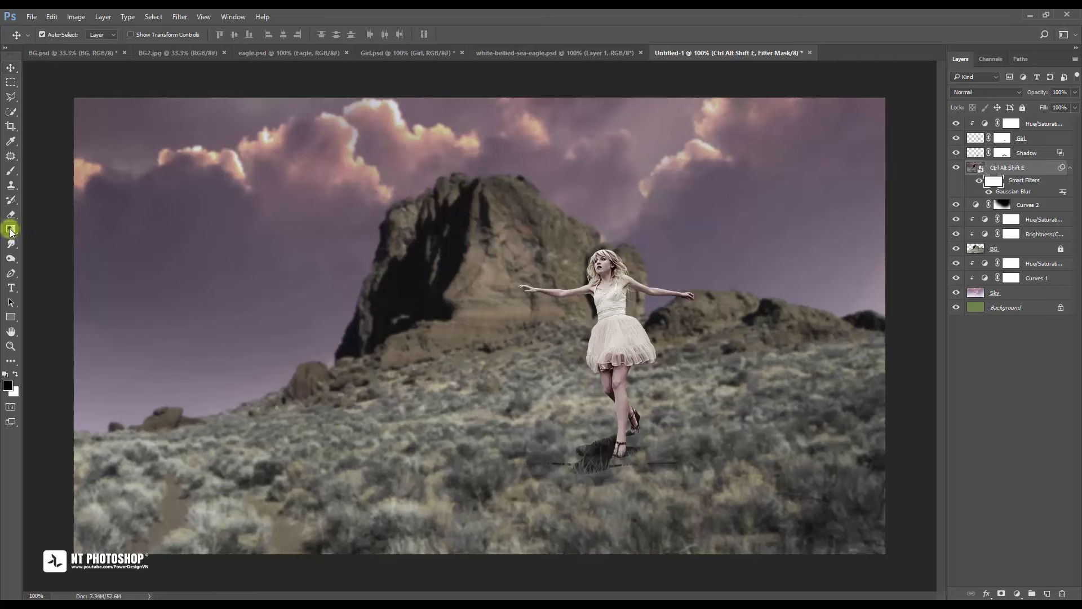
{"action": "left_click", "coordinate": [60, 37]}
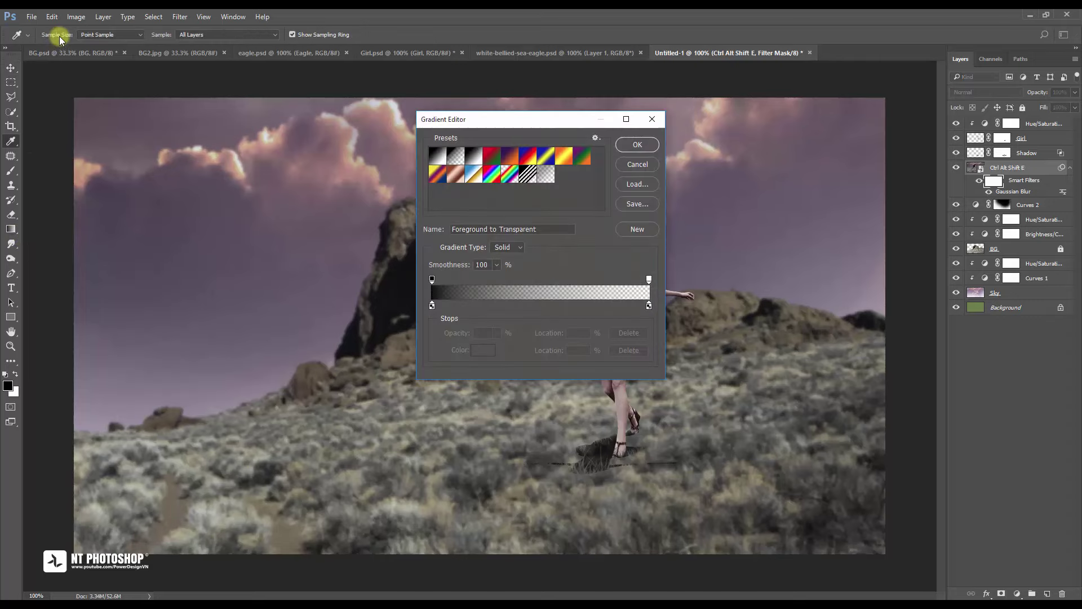
{"action": "left_click", "coordinate": [456, 160]}
{"action": "left_click", "coordinate": [622, 146]}
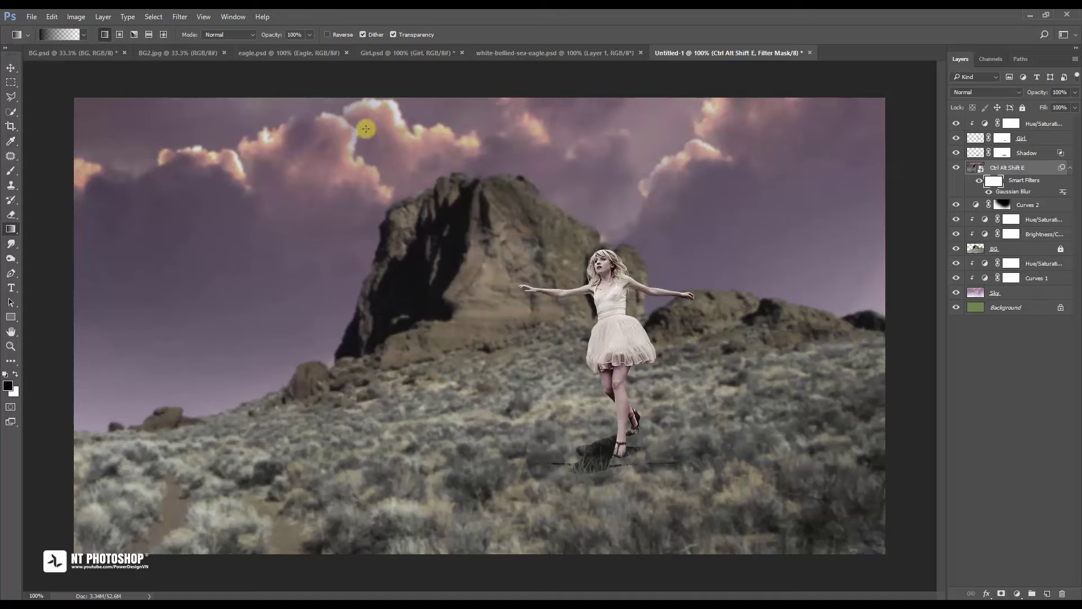
{"action": "left_click", "coordinate": [149, 35]}
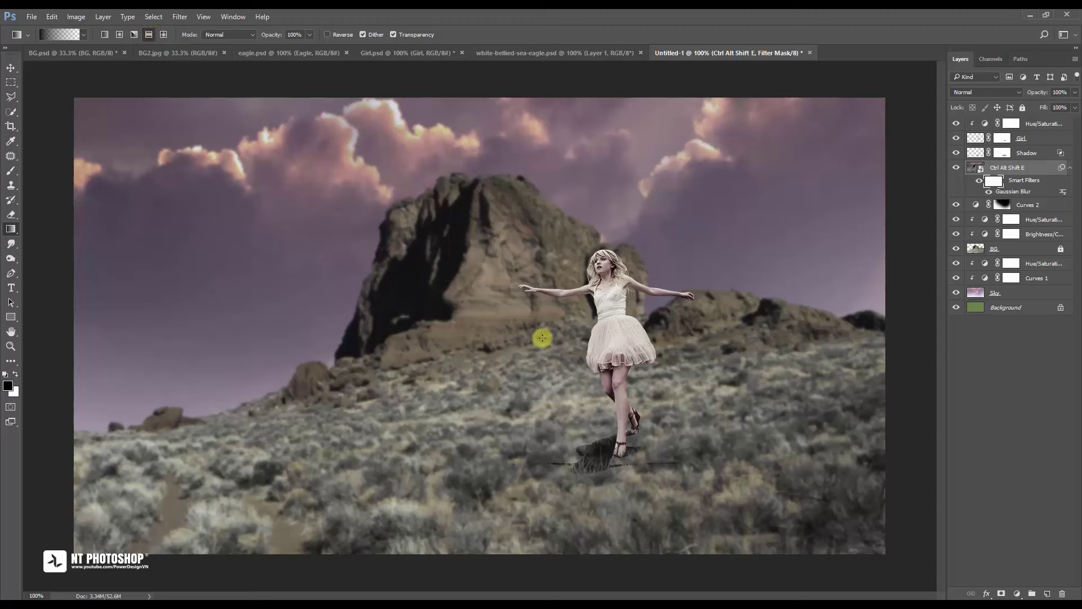
Draw a reflected gradient on the blur mask from the girl's feet up to the rock, after several retries
{"action": "left_click_drag", "start_coordinate": [616, 439], "coordinate": [568, 262]}
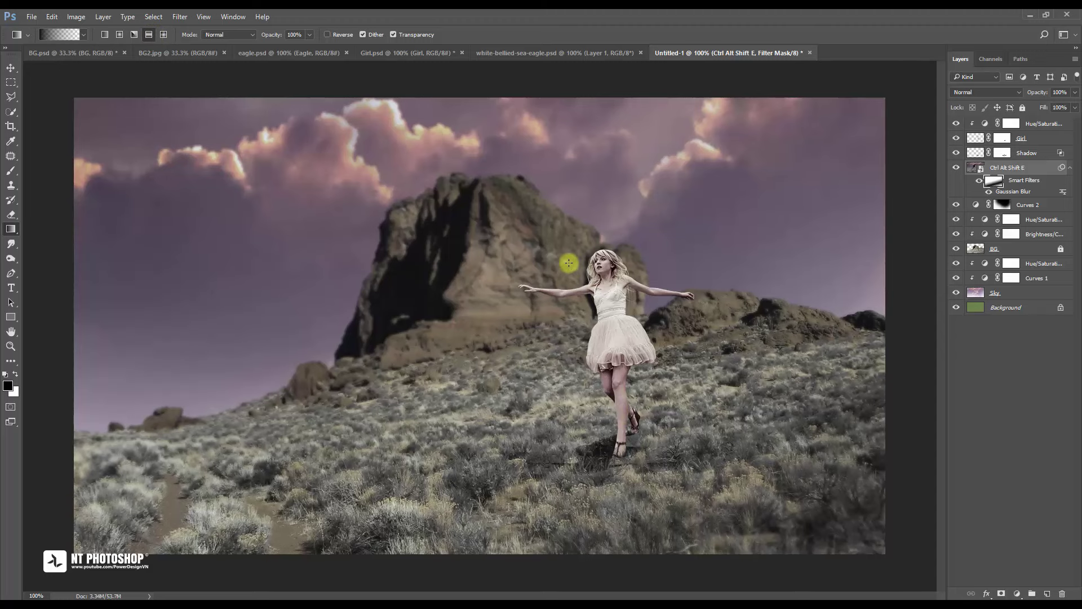
{"action": "key", "text": "ctrl+z"}
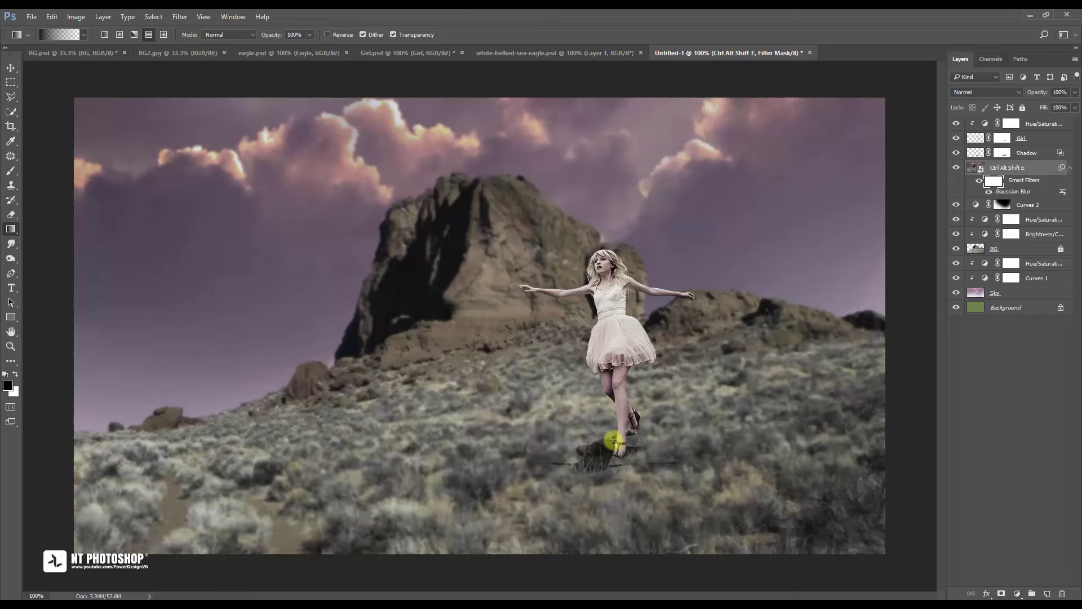
{"action": "left_click_drag", "start_coordinate": [614, 445], "coordinate": [574, 297]}
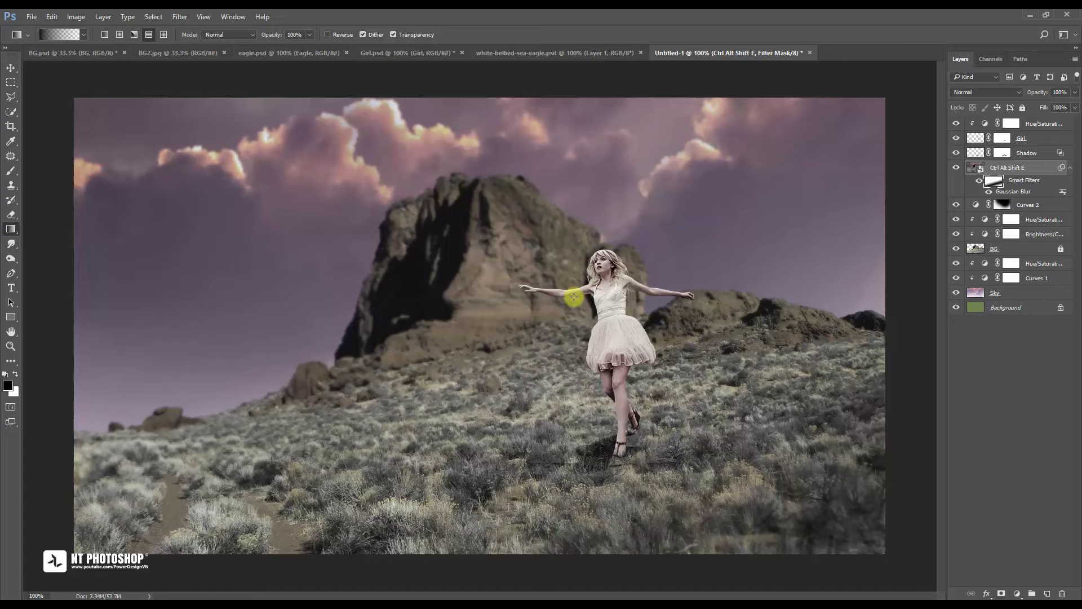
{"action": "key", "text": "ctrl+z"}
{"action": "left_click_drag", "start_coordinate": [625, 451], "coordinate": [671, 582]}
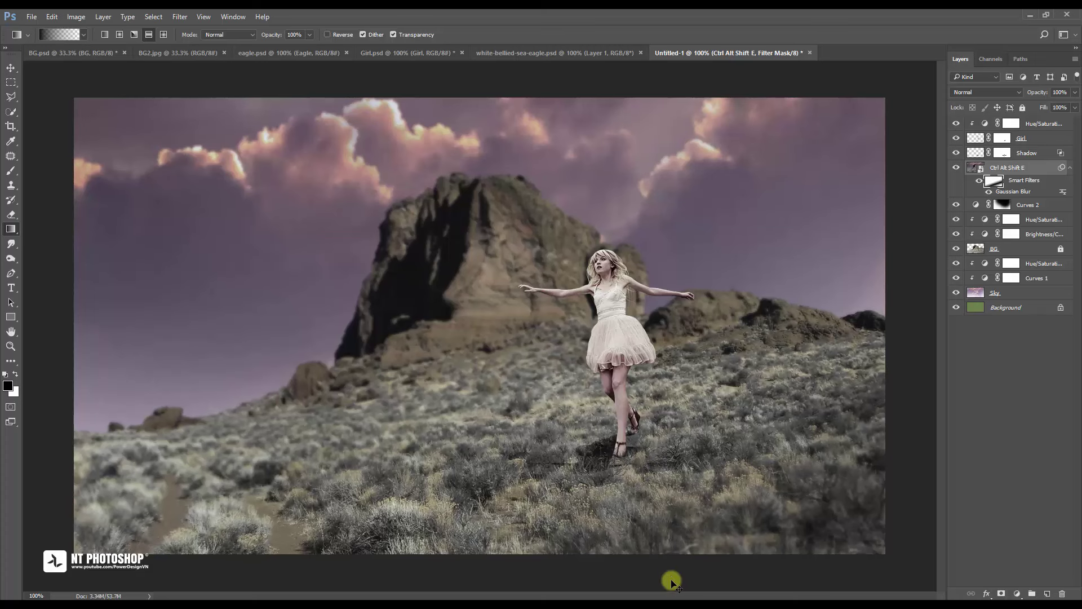
{"action": "key", "text": "ctrl+z"}
{"action": "left_click_drag", "start_coordinate": [625, 464], "coordinate": [542, 204]}
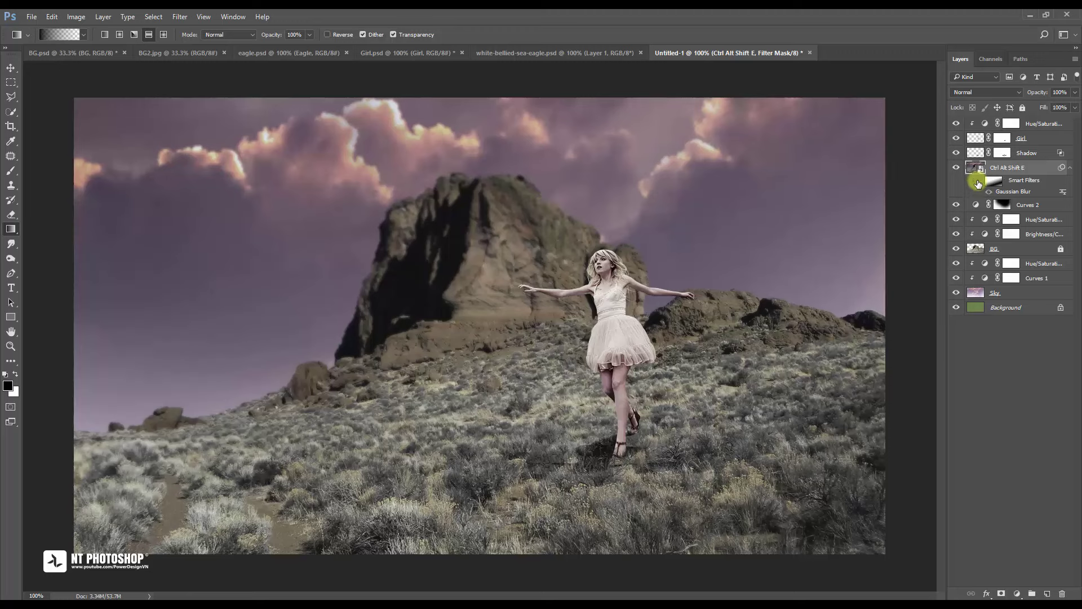
{"action": "left_click", "coordinate": [978, 184]}
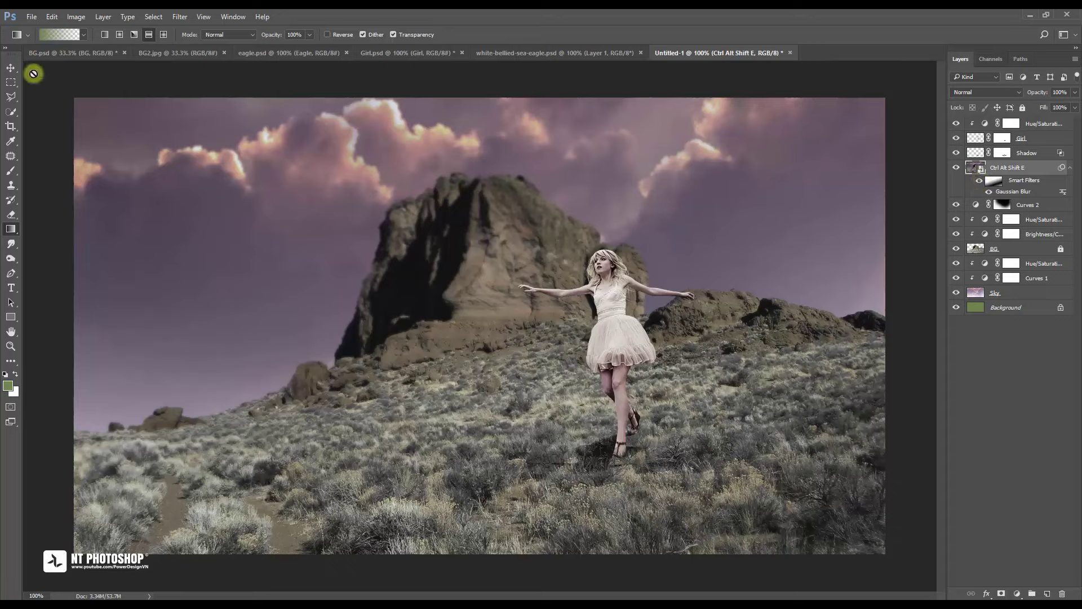
{"action": "left_click", "coordinate": [11, 67]}
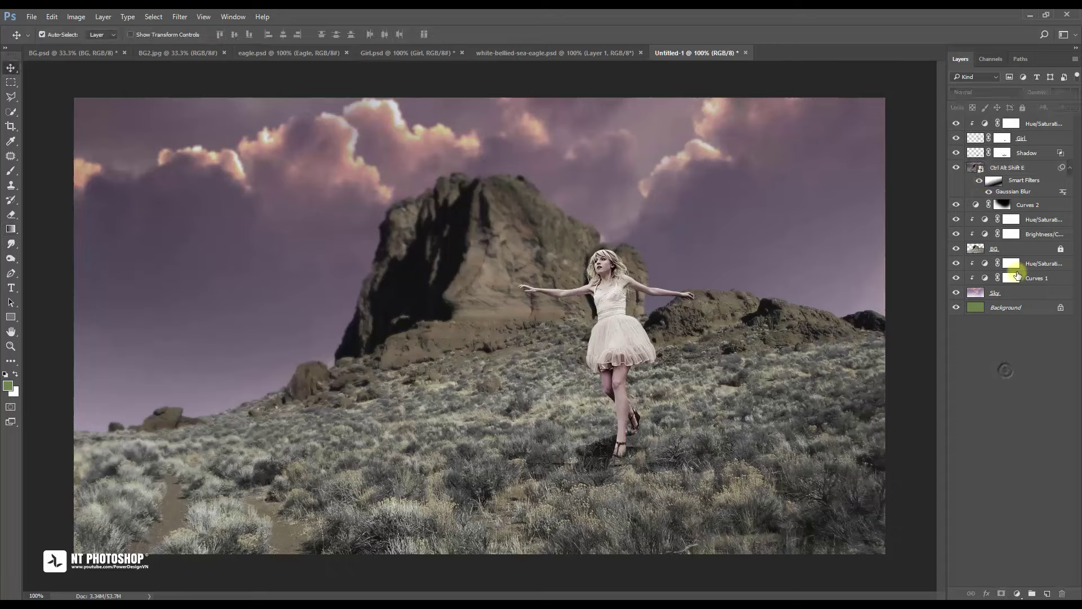
Drag the Eagle layer from eagle.psd, with its Background hidden, onto the top of the composite
{"action": "left_click", "coordinate": [1036, 123]}
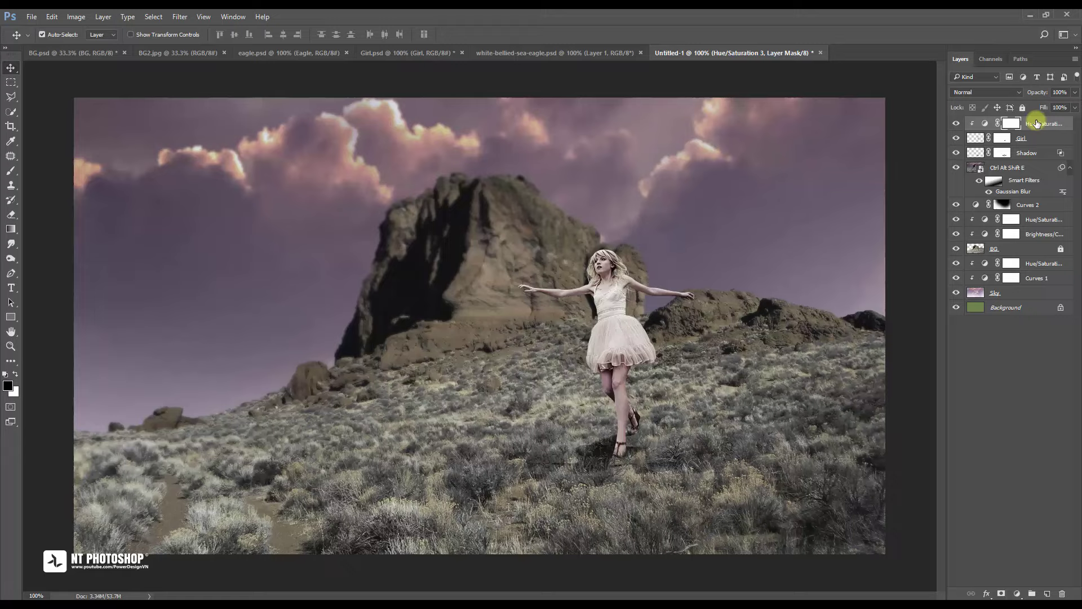
{"action": "left_click", "coordinate": [266, 54]}
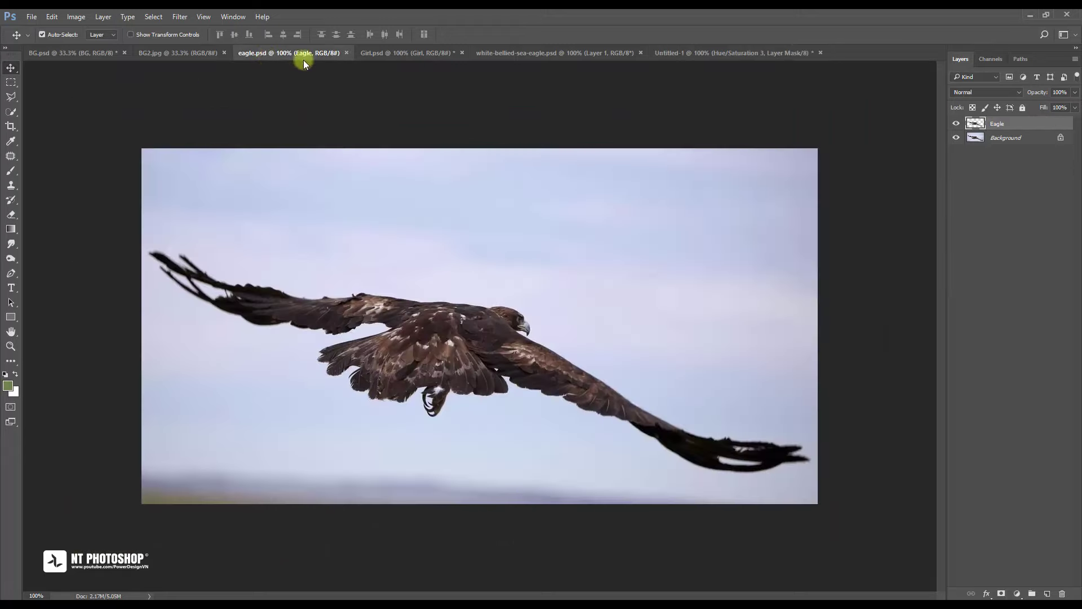
{"action": "left_click", "coordinate": [956, 139]}
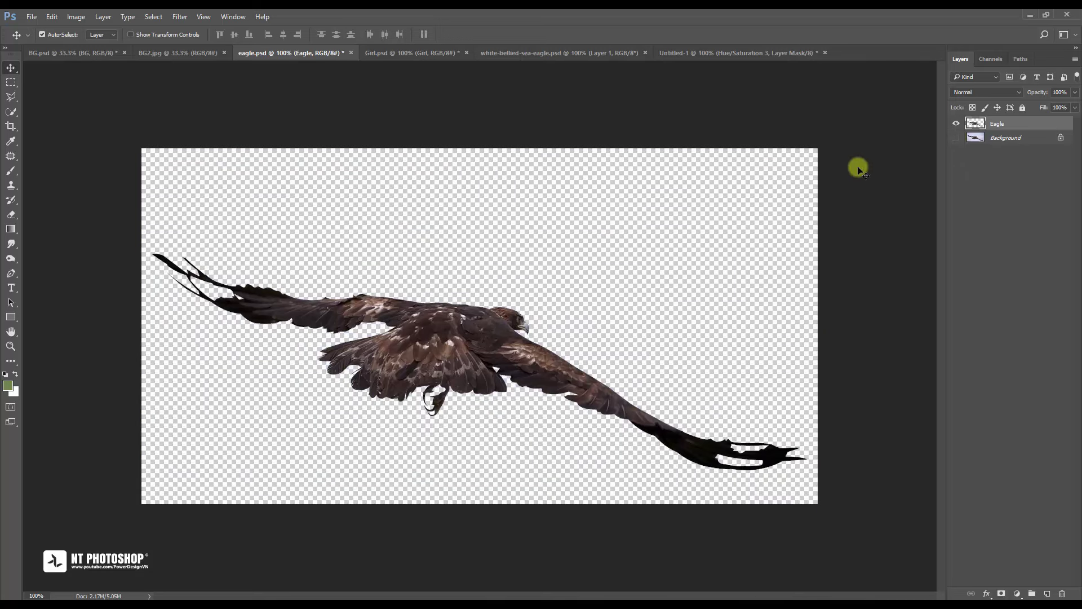
{"action": "mouse_move", "coordinate": [444, 316]}
{"action": "left_mouse_down"}
{"action": "mouse_move", "coordinate": [681, 58]}
{"action": "mouse_move", "coordinate": [488, 217]}
{"action": "left_mouse_up"}
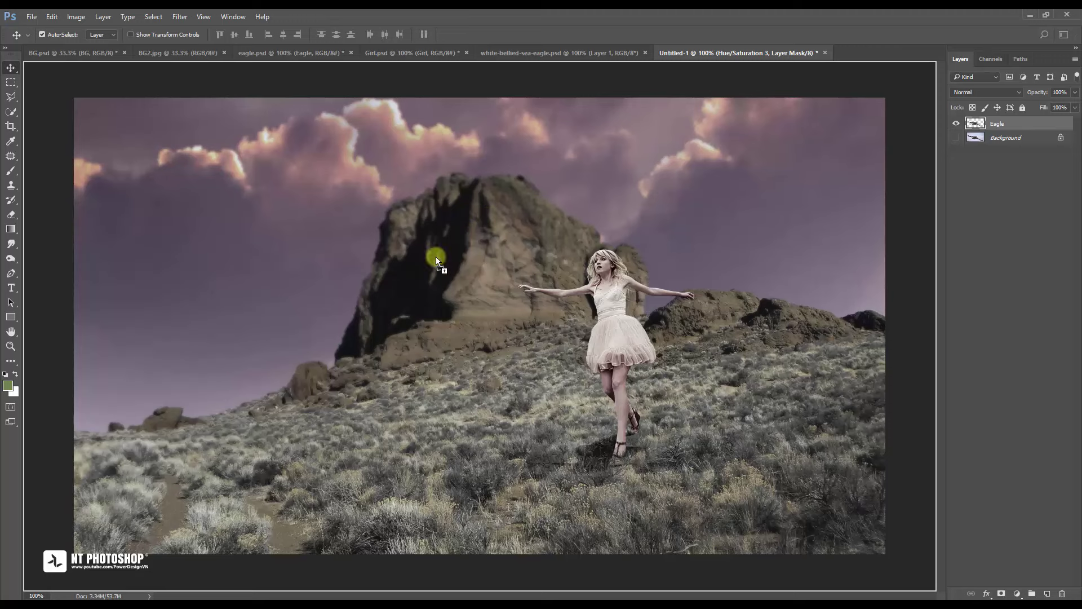
{"action": "left_click_drag", "start_coordinate": [436, 258], "coordinate": [404, 309]}
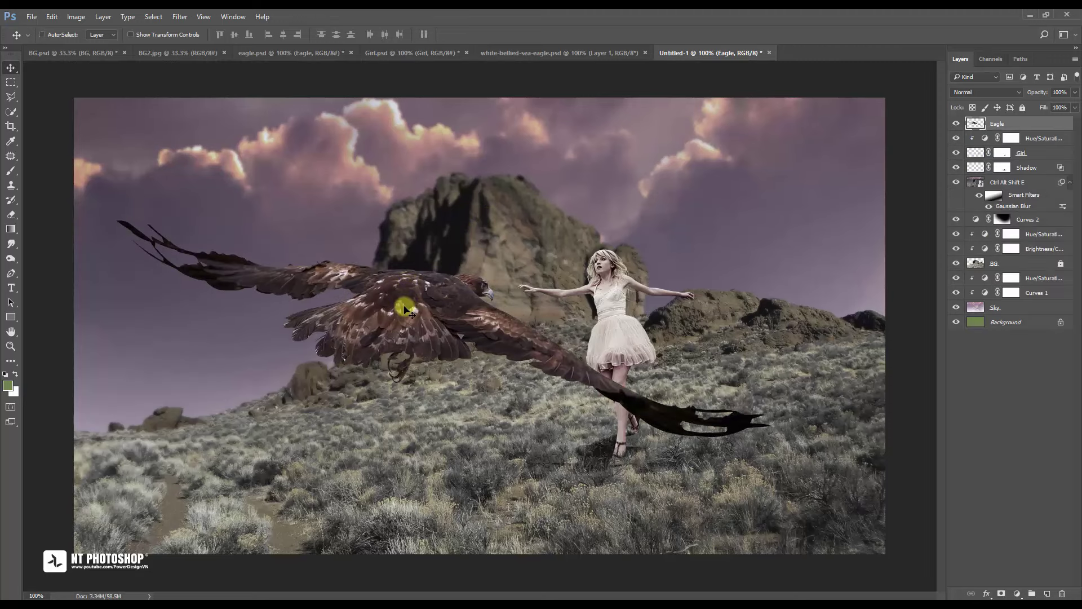
Rotate the eagle about 19.3° into a steep dive and place it across the left side
{"action": "key", "text": "ctrl+t"}
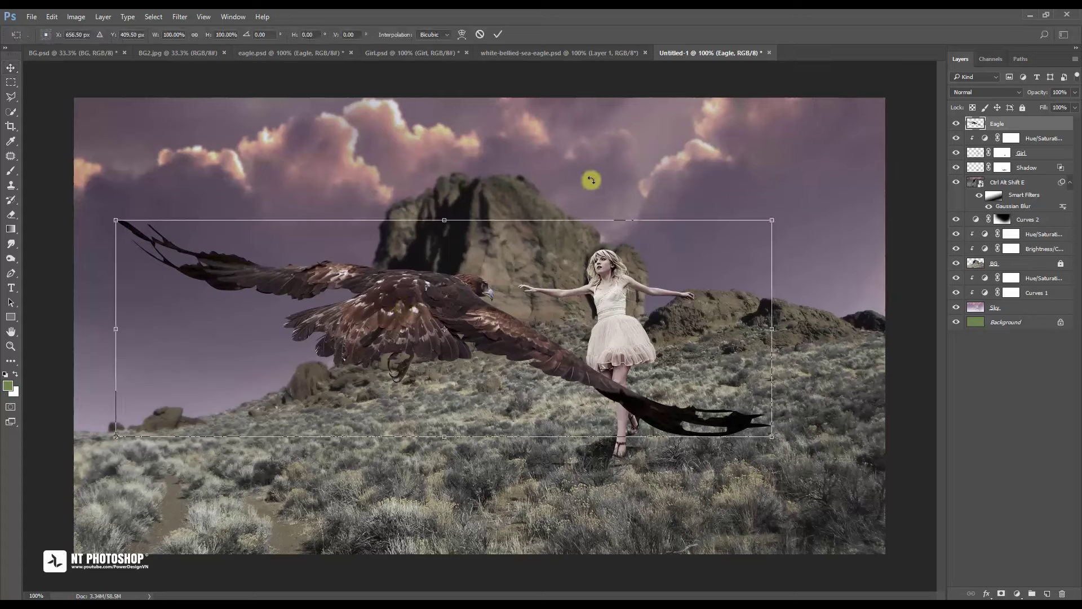
{"action": "left_click_drag", "start_coordinate": [631, 152], "coordinate": [642, 164]}
{"action": "left_click_drag", "start_coordinate": [449, 309], "coordinate": [374, 377]}
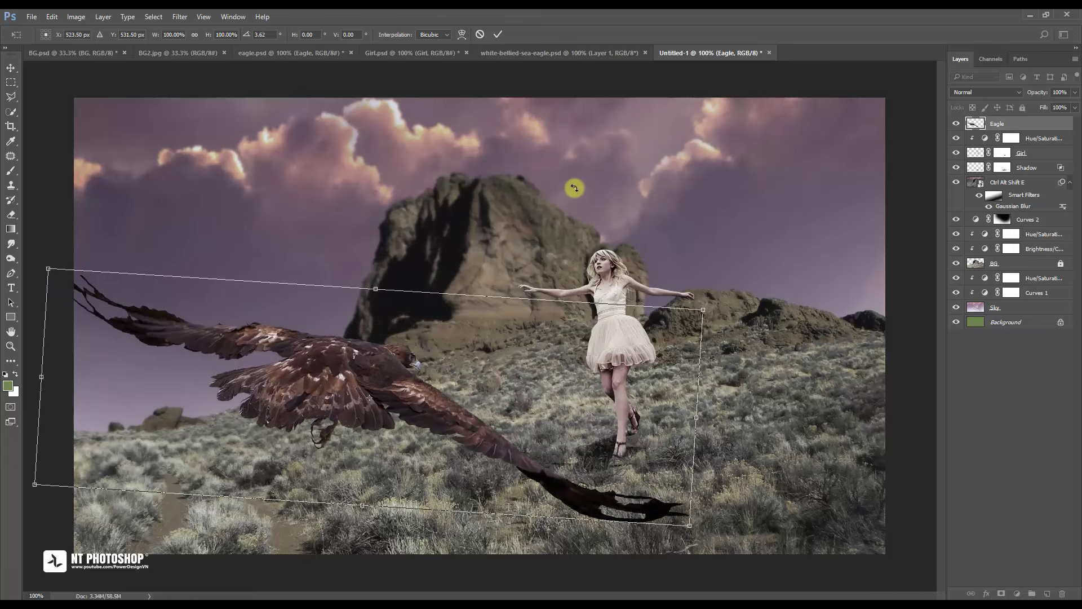
{"action": "left_click_drag", "start_coordinate": [575, 186], "coordinate": [581, 276]}
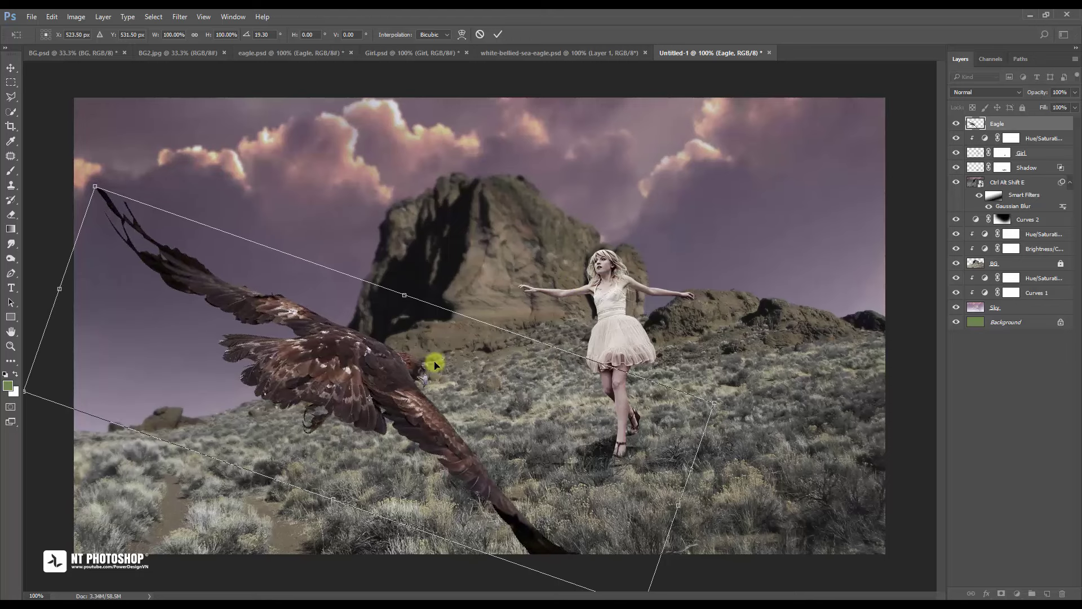
{"action": "left_click_drag", "start_coordinate": [443, 379], "coordinate": [450, 386]}
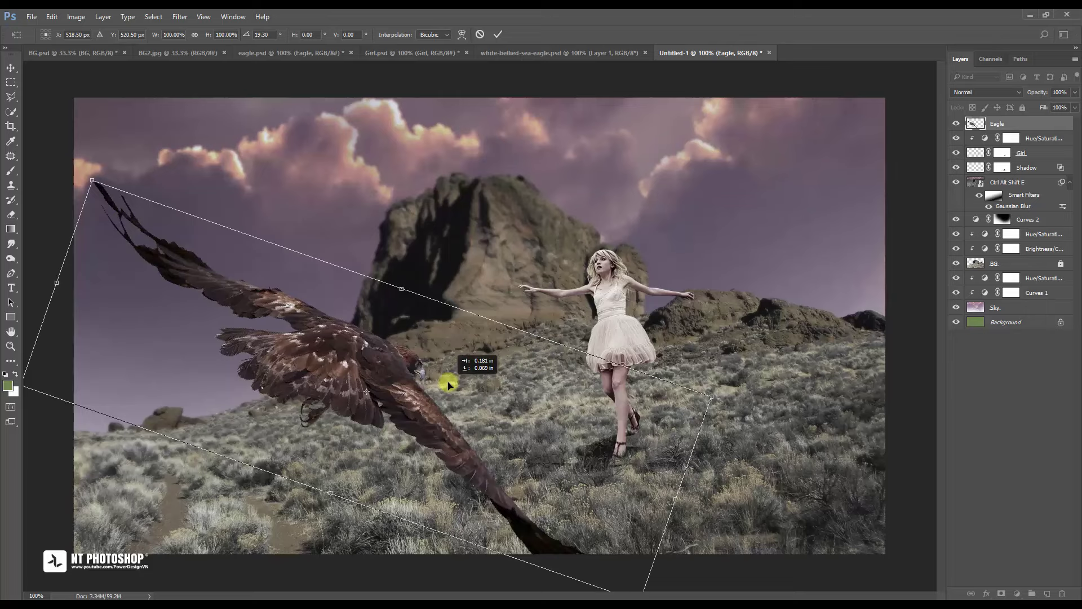
{"action": "left_click_drag", "start_coordinate": [449, 385], "coordinate": [443, 382]}
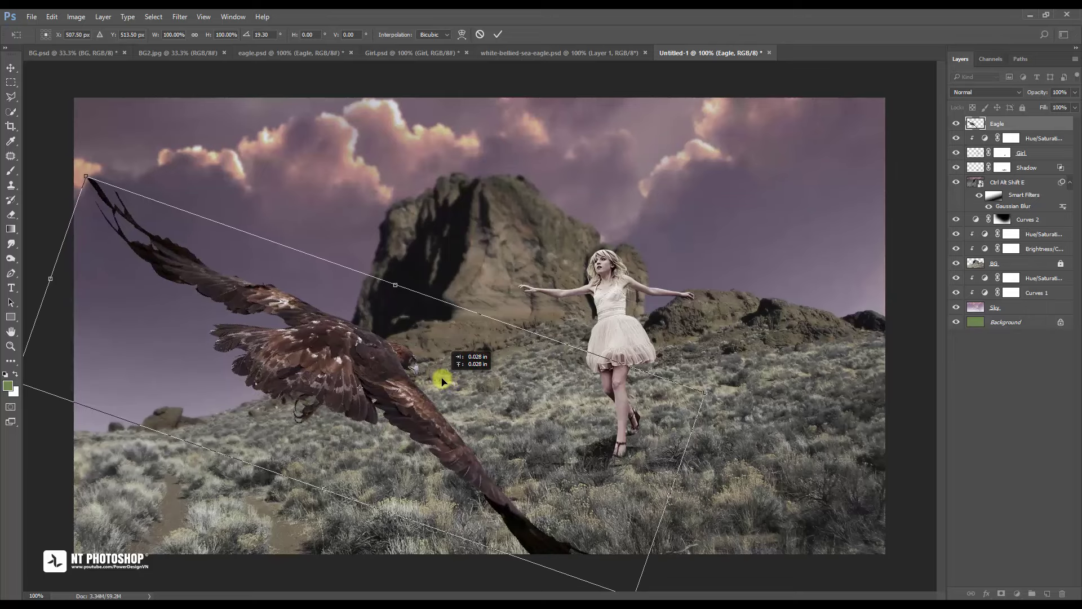
{"action": "left_click", "coordinate": [498, 34]}
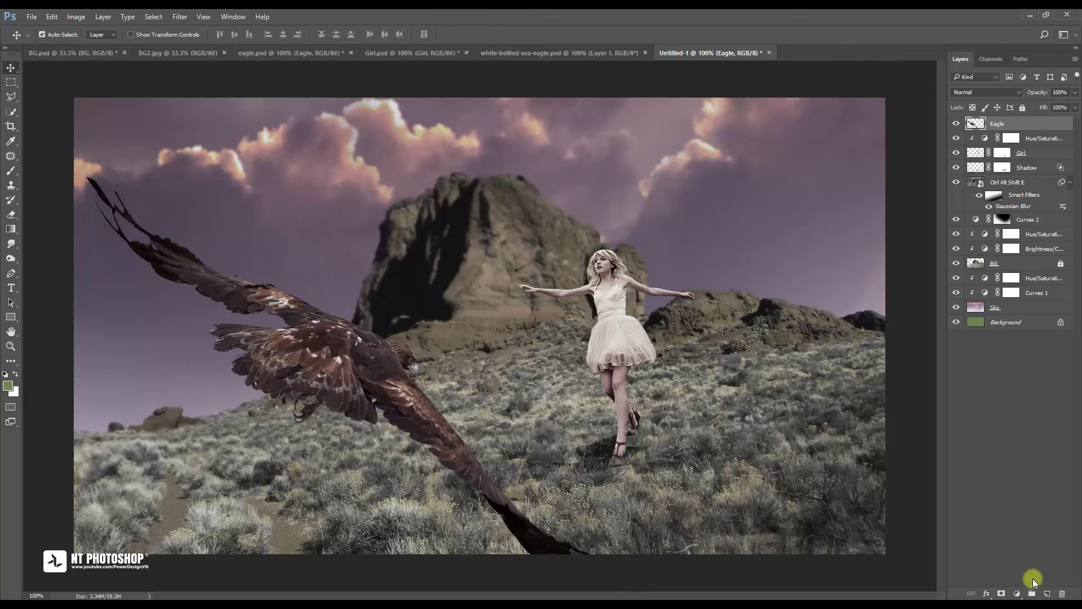
Clip a Brightness/Contrast adjustment to the Eagle layer with brightness -35 and contrast 53
{"action": "left_click", "coordinate": [1017, 593]}
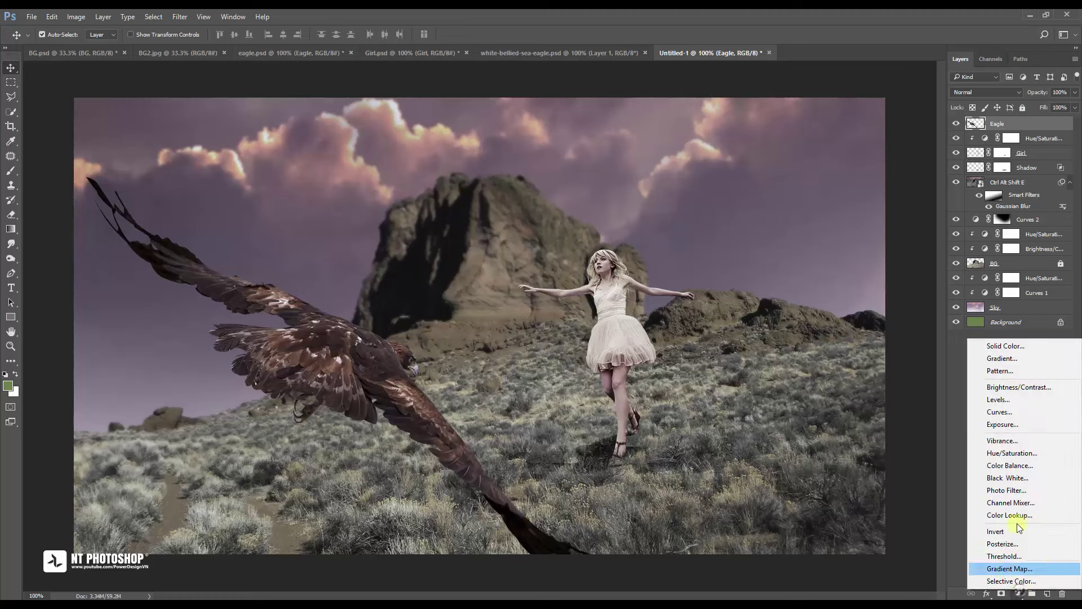
{"action": "left_click", "coordinate": [1040, 388]}
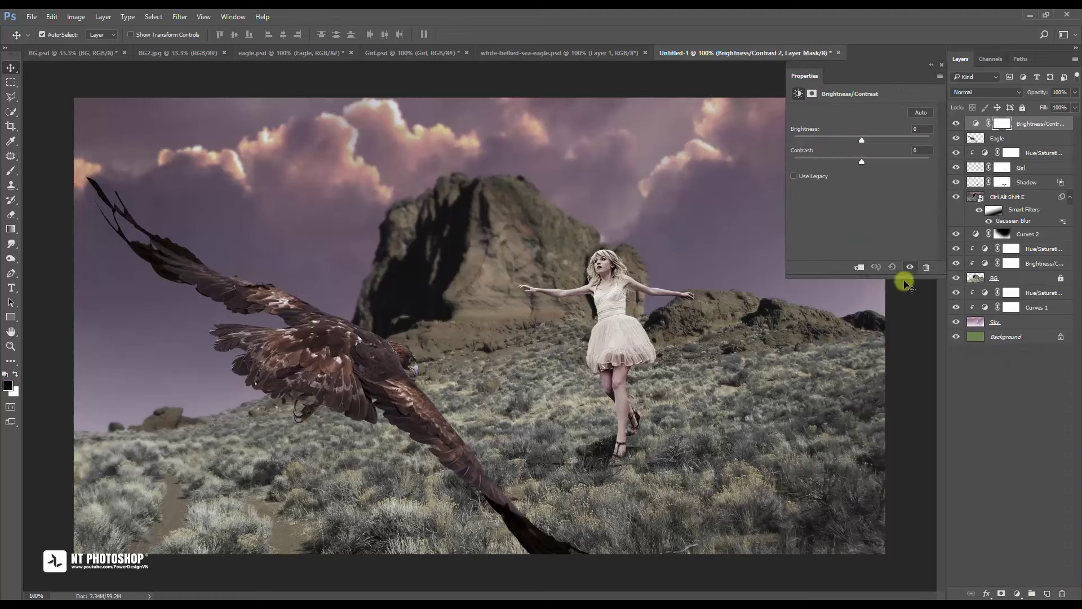
{"action": "left_click", "coordinate": [859, 267]}
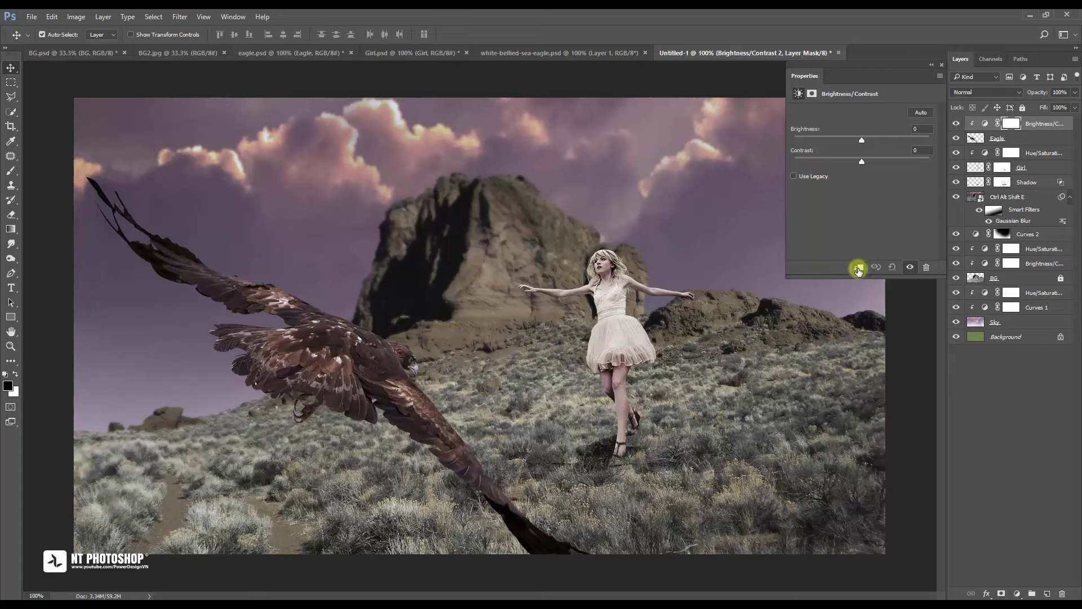
{"action": "left_click", "coordinate": [862, 167]}
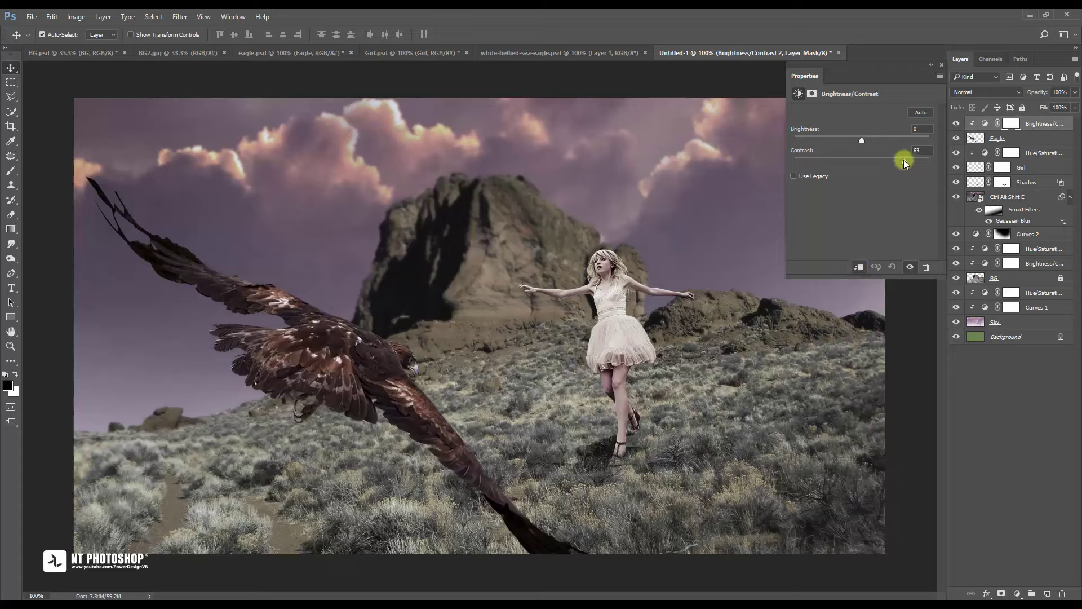
{"action": "left_click", "coordinate": [862, 142]}
{"action": "left_click_drag", "start_coordinate": [901, 160], "coordinate": [844, 138]}
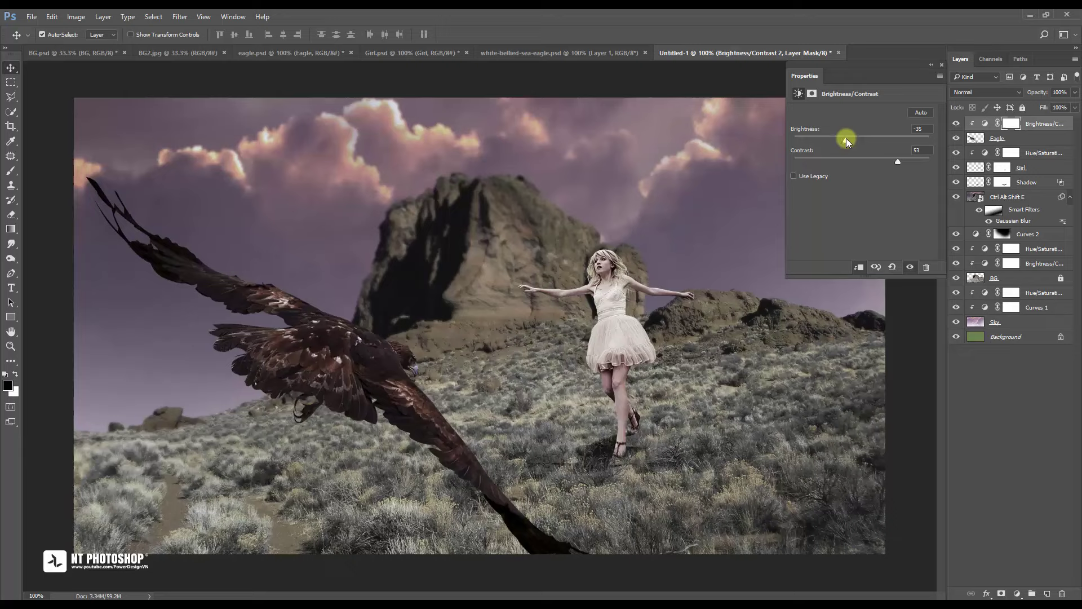
{"action": "left_click", "coordinate": [941, 64]}
{"action": "left_click", "coordinate": [995, 140]}
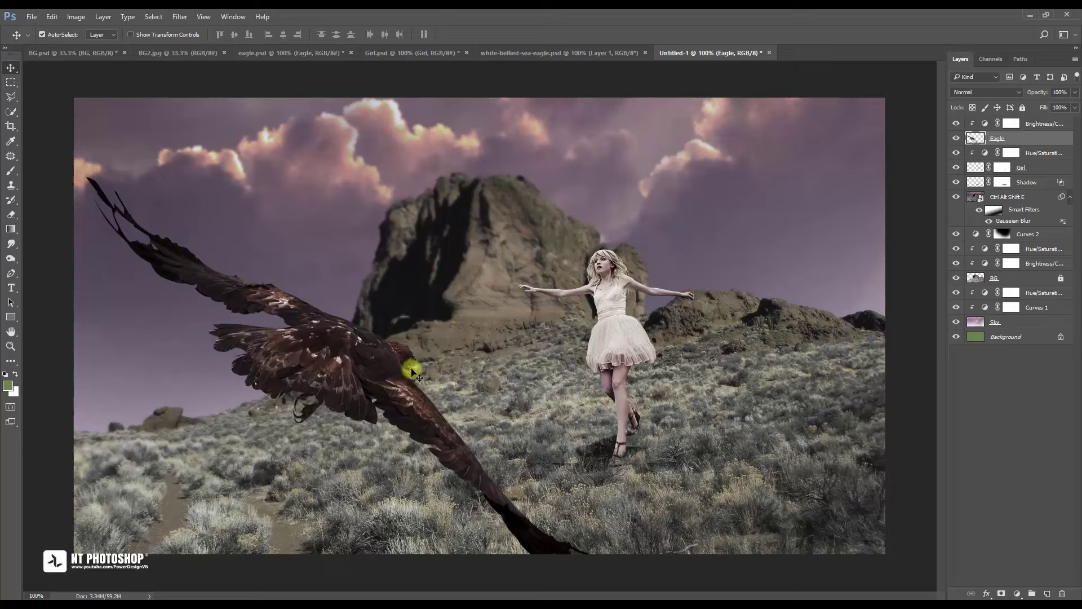
Nudge the eagle slightly right and down, then pick the Polygonal Lasso Tool
{"action": "left_click_drag", "start_coordinate": [407, 383], "coordinate": [423, 404]}
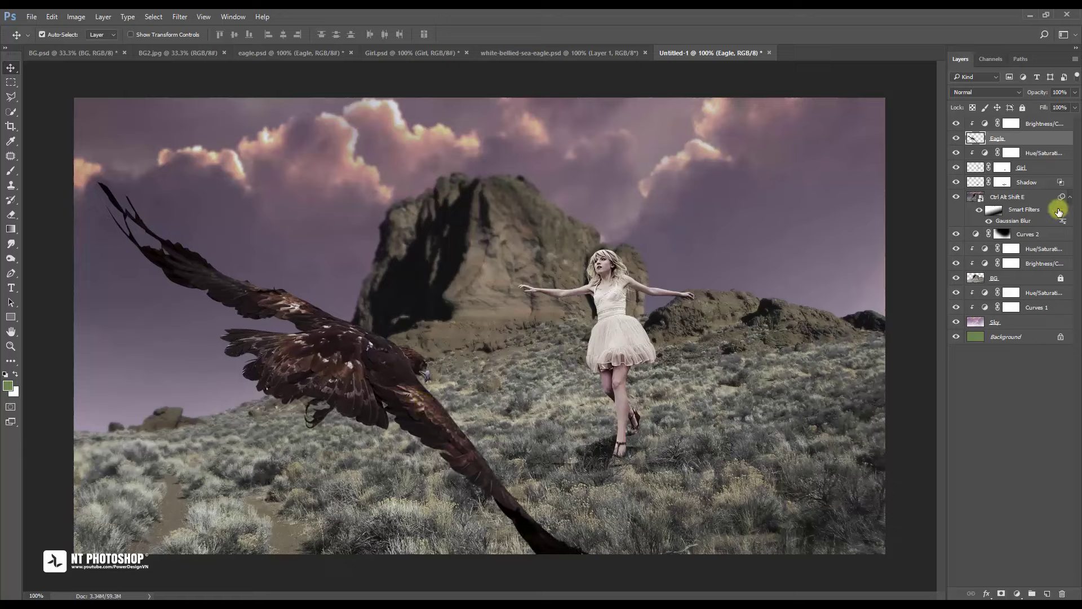
{"action": "left_click", "coordinate": [12, 97]}
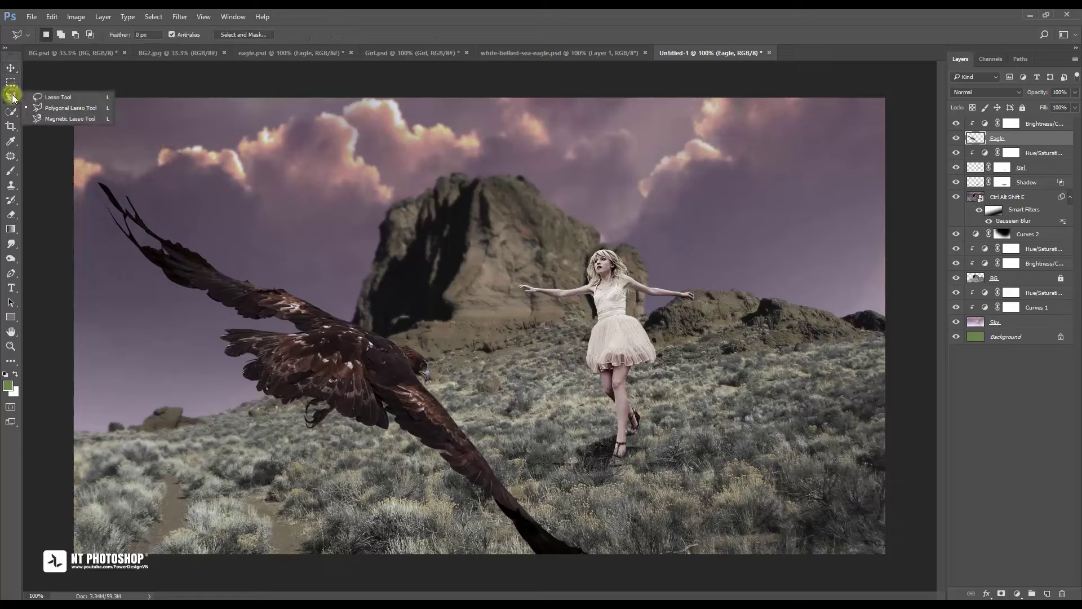
{"action": "left_click", "coordinate": [49, 107]}
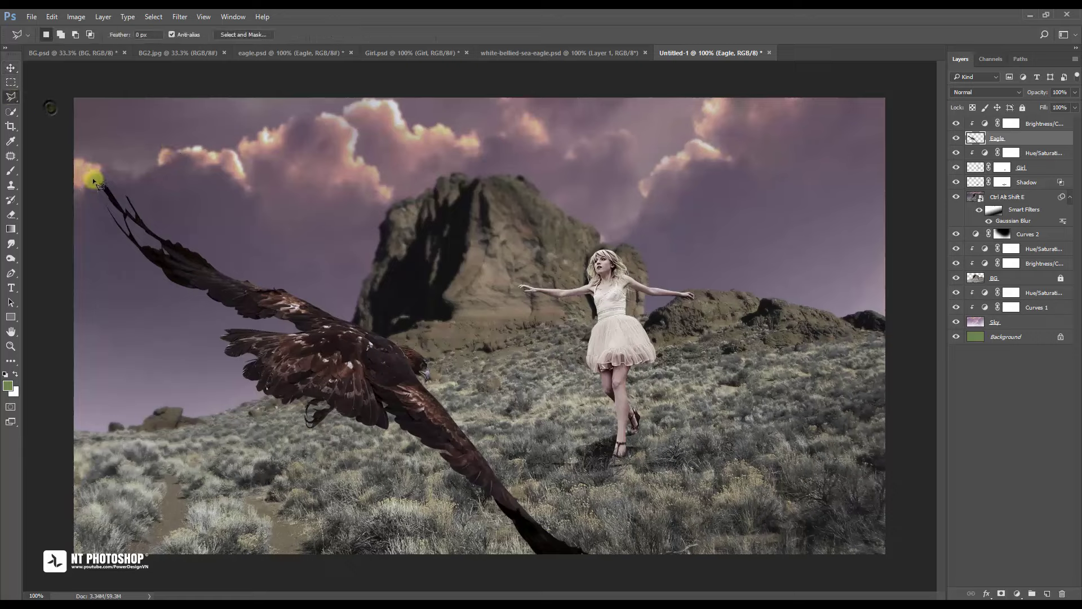
Outline a polygonal selection around the eagle's upper-left wing tip and shift it slightly
{"action": "left_click", "coordinate": [85, 171]}
{"action": "left_click", "coordinate": [104, 310]}
{"action": "left_click", "coordinate": [177, 336]}
{"action": "left_click", "coordinate": [288, 332]}
{"action": "left_click", "coordinate": [329, 280]}
{"action": "left_click", "coordinate": [242, 198]}
{"action": "left_click", "coordinate": [164, 145]}
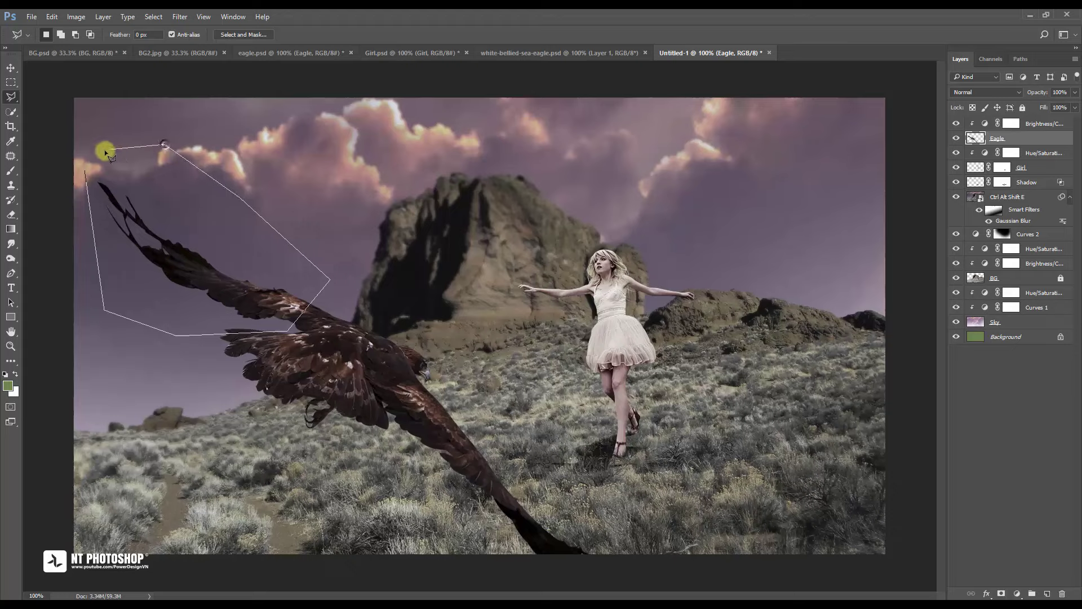
{"action": "left_click", "coordinate": [86, 172]}
{"action": "key", "text": "m"}
{"action": "mouse_move", "coordinate": [140, 177]}
{"action": "left_mouse_down"}
{"action": "mouse_move", "coordinate": [129, 167]}
{"action": "mouse_move", "coordinate": [141, 185]}
{"action": "left_mouse_up"}
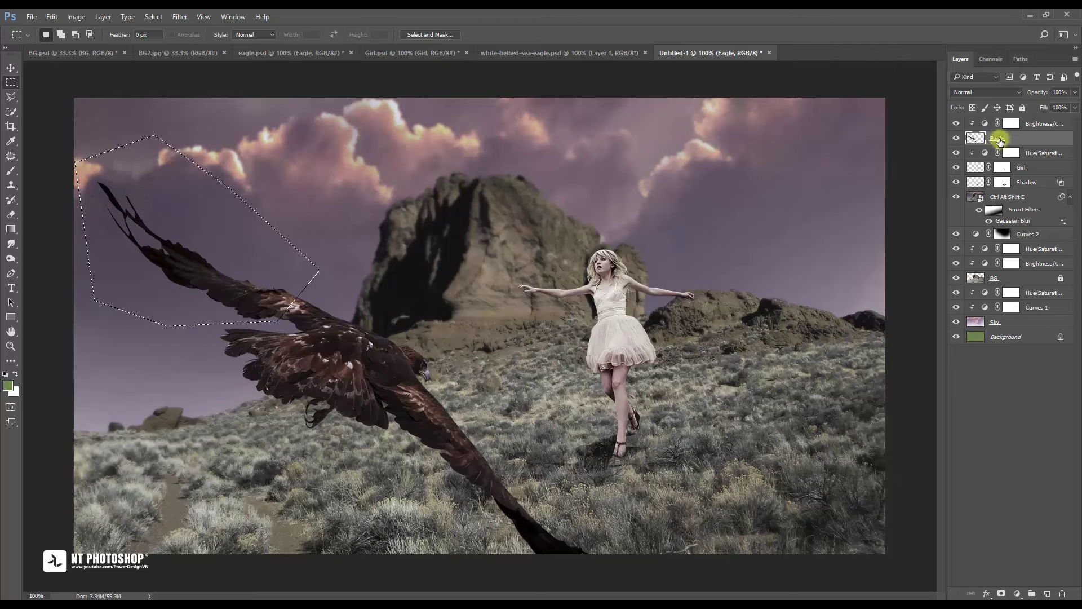
Copy the selected wing to a new top Layer 1, keeping Brightness/Contrast clipped to Eagle
{"action": "key", "text": "ctrl+j"}
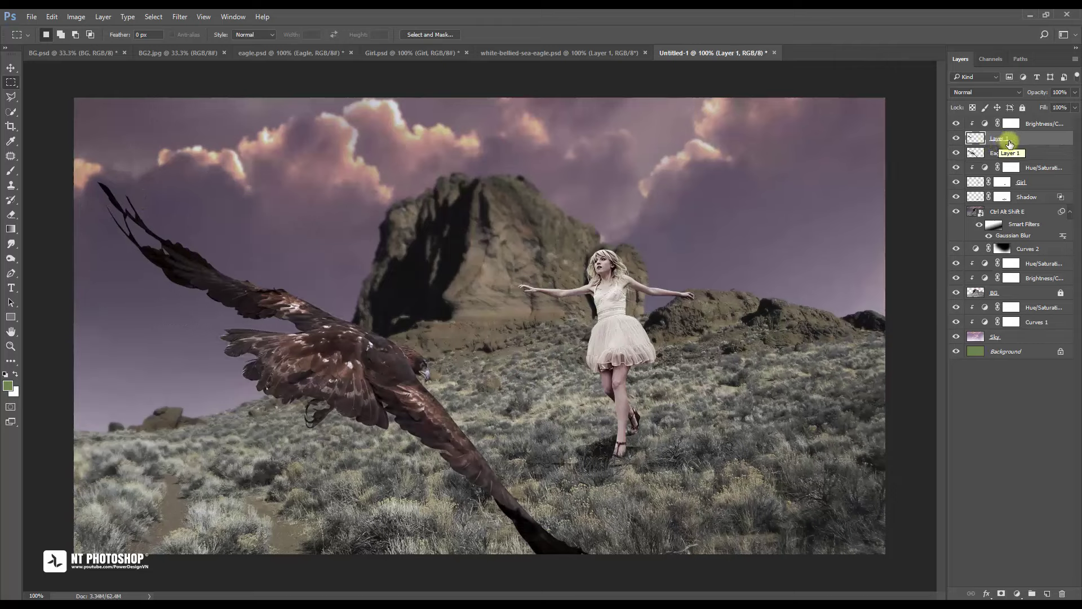
{"action": "left_click_drag", "start_coordinate": [1009, 144], "coordinate": [1026, 127]}
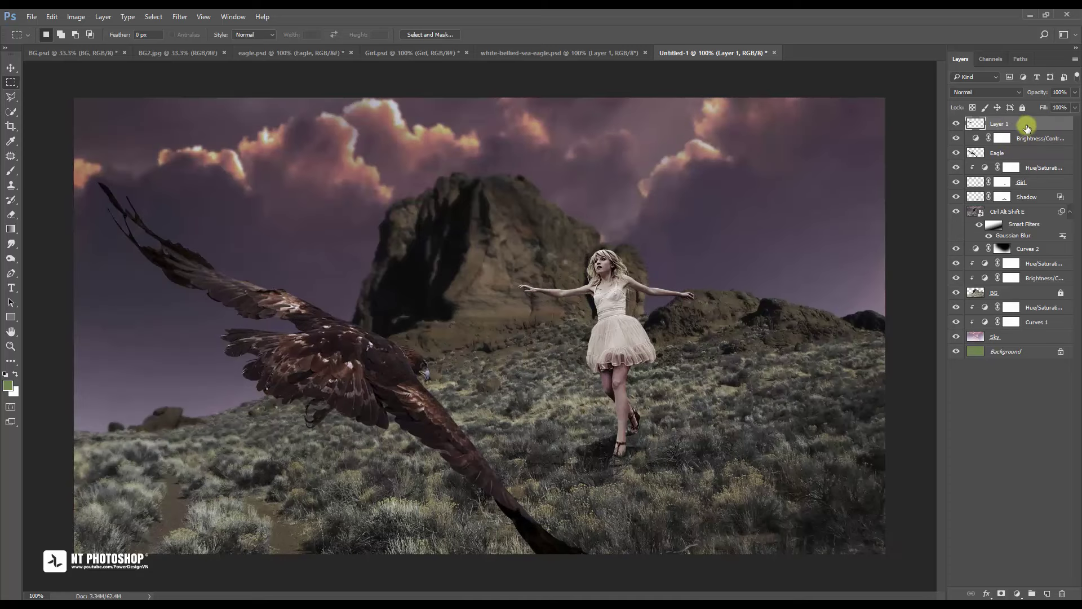
{"action": "left_click", "coordinate": [988, 147], "text": "alt"}
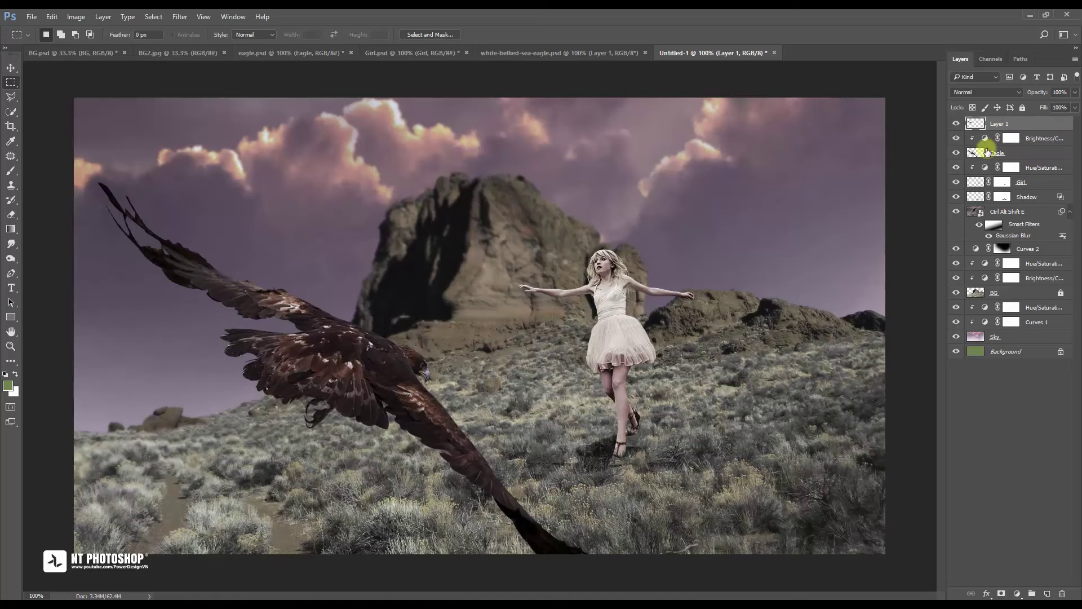
{"action": "left_click", "coordinate": [956, 153]}
{"action": "left_click", "coordinate": [957, 124]}
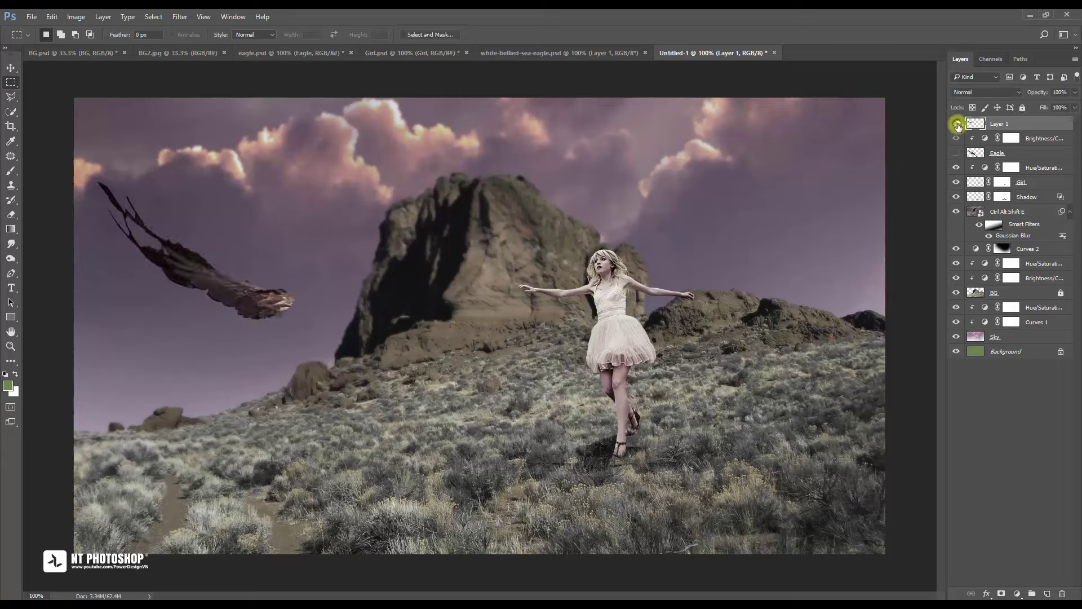
{"action": "left_click", "coordinate": [957, 124]}
{"action": "left_click", "coordinate": [957, 124]}
{"action": "left_click", "coordinate": [956, 153]}
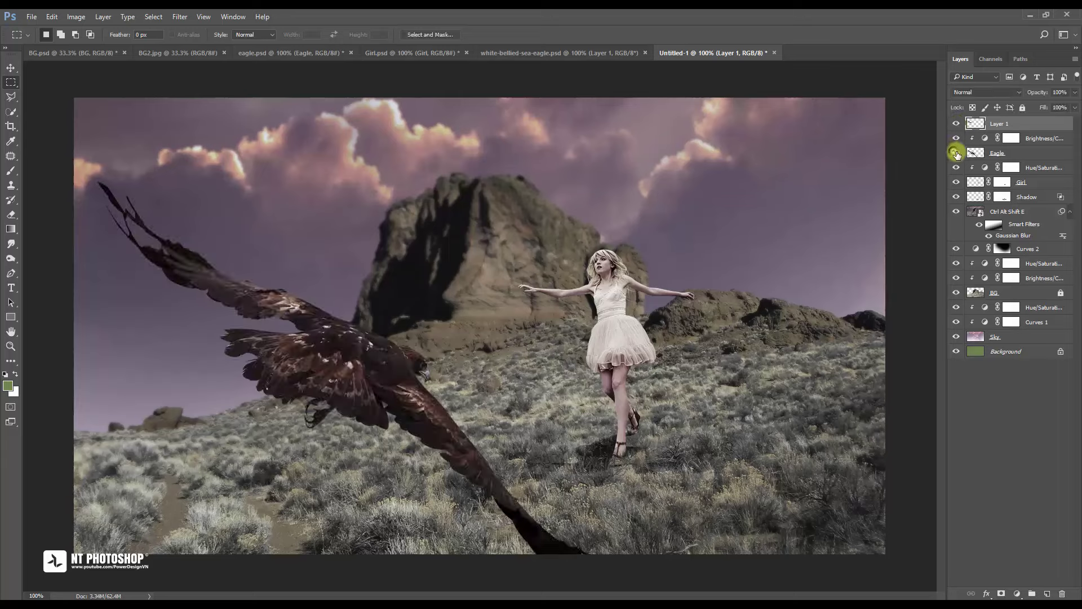
Apply a Motion Blur of angle 39° and distance 34 px to Layer 1
{"action": "left_click", "coordinate": [180, 16]}
{"action": "mouse_move", "coordinate": [245, 141]}
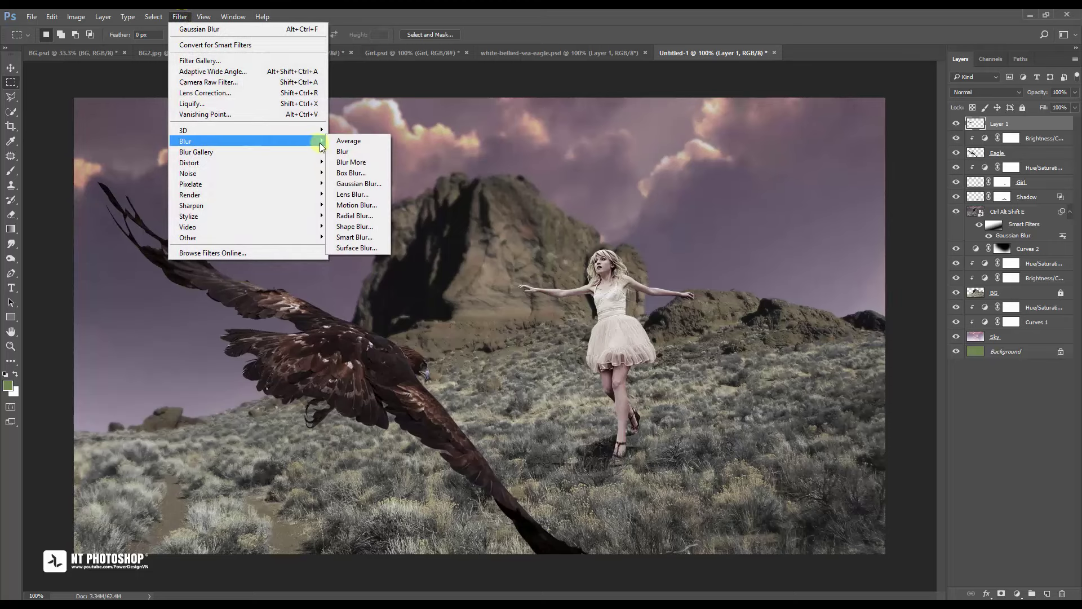
{"action": "left_click", "coordinate": [360, 204]}
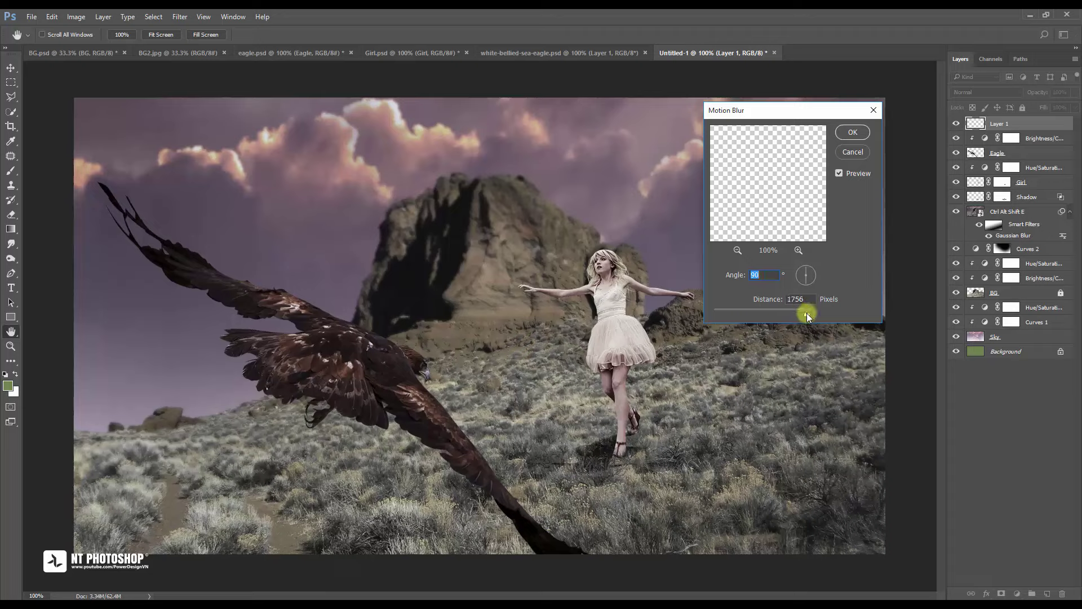
{"action": "left_click_drag", "start_coordinate": [807, 313], "coordinate": [740, 310]}
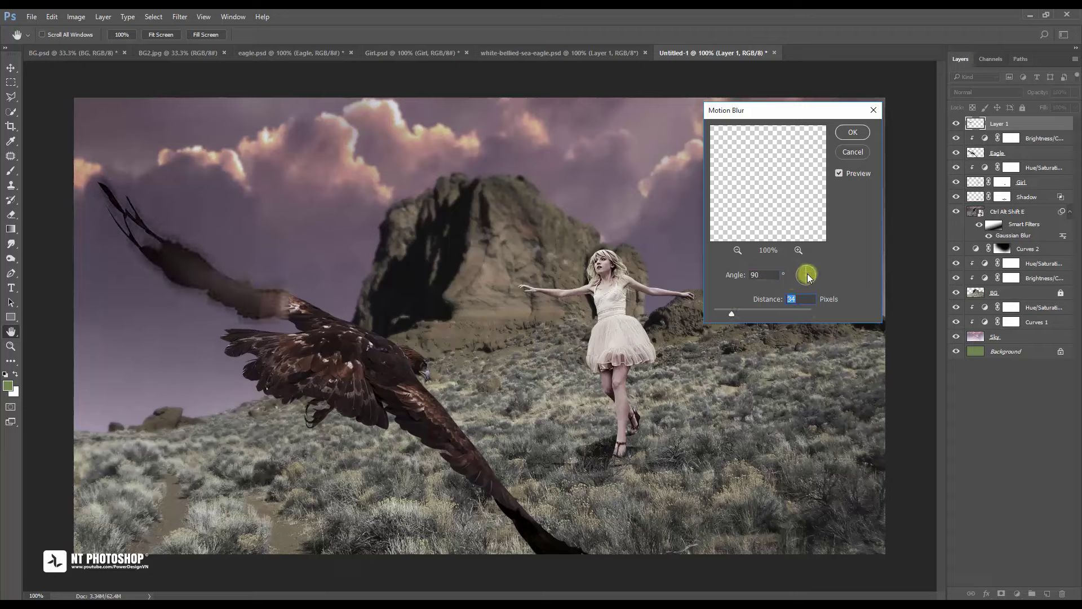
{"action": "left_click_drag", "start_coordinate": [811, 272], "coordinate": [815, 271]}
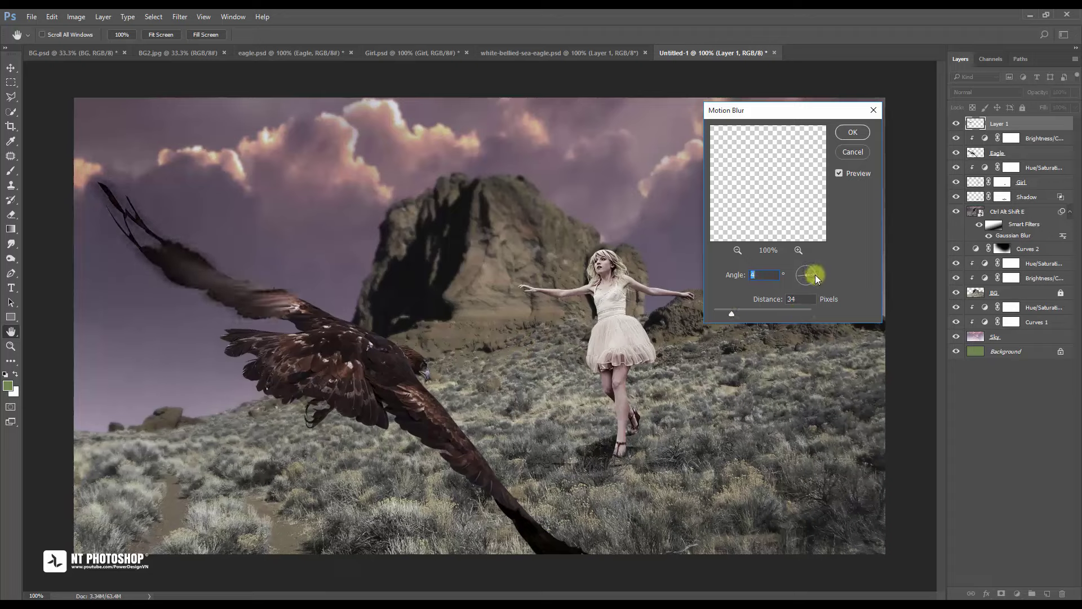
{"action": "key", "text": "Up"}
{"action": "key", "text": "Up"}
{"action": "key", "text": "Up"}
{"action": "left_click_drag", "start_coordinate": [738, 314], "coordinate": [728, 312]}
{"action": "left_click_drag", "start_coordinate": [729, 313], "coordinate": [722, 314]}
{"action": "left_click_drag", "start_coordinate": [813, 271], "coordinate": [814, 273]}
{"action": "left_click", "coordinate": [852, 134]}
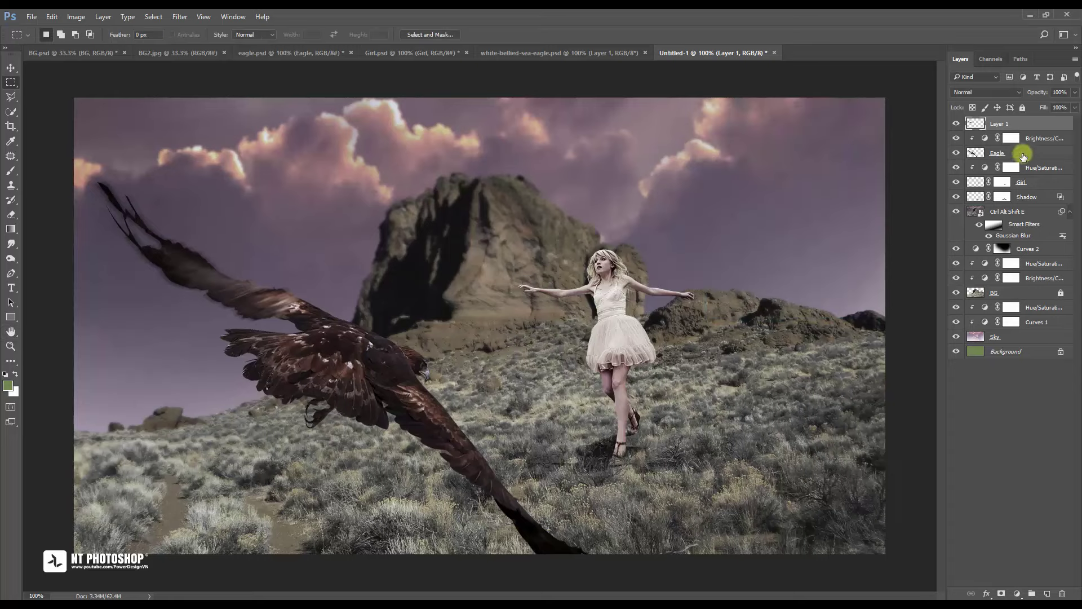
Add a layer mask to the Eagle layer and choose a soft round brush
{"action": "left_click", "coordinate": [1023, 156]}
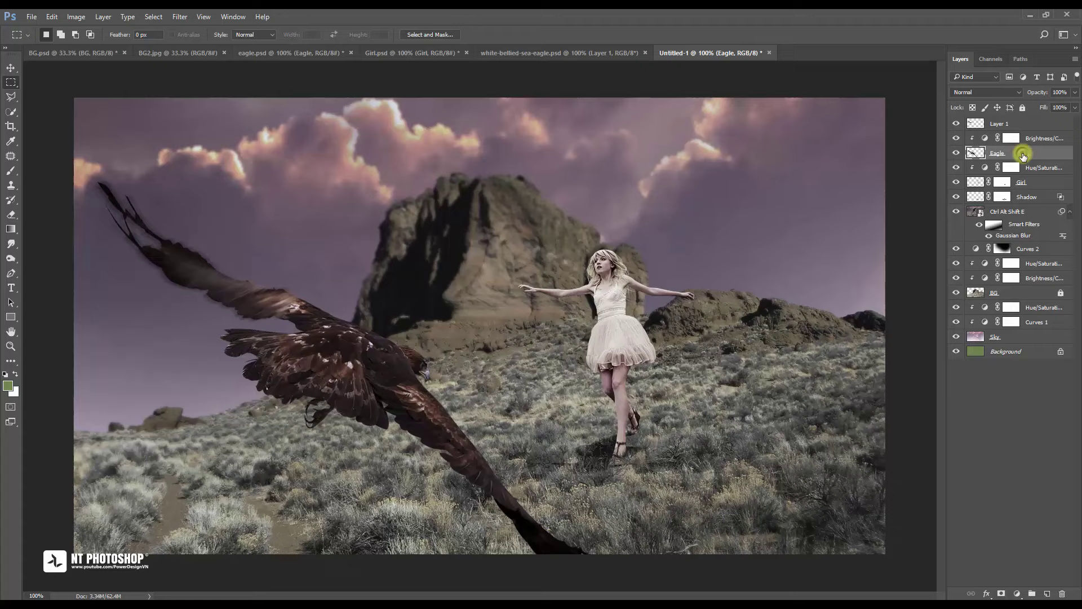
{"action": "left_click", "coordinate": [1001, 591]}
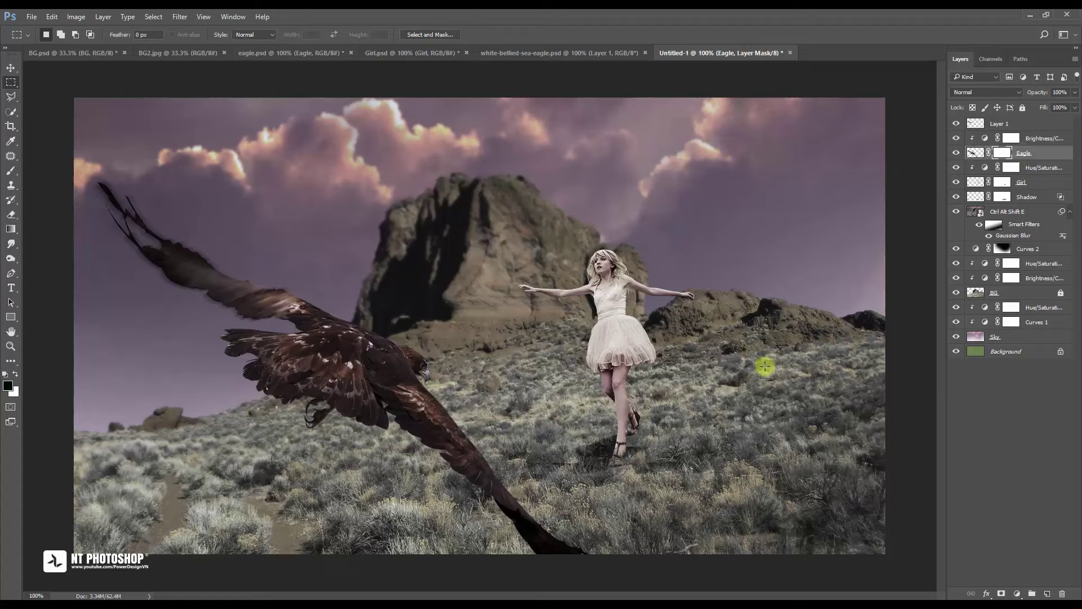
{"action": "left_click", "coordinate": [11, 171]}
{"action": "right_click", "coordinate": [297, 210]}
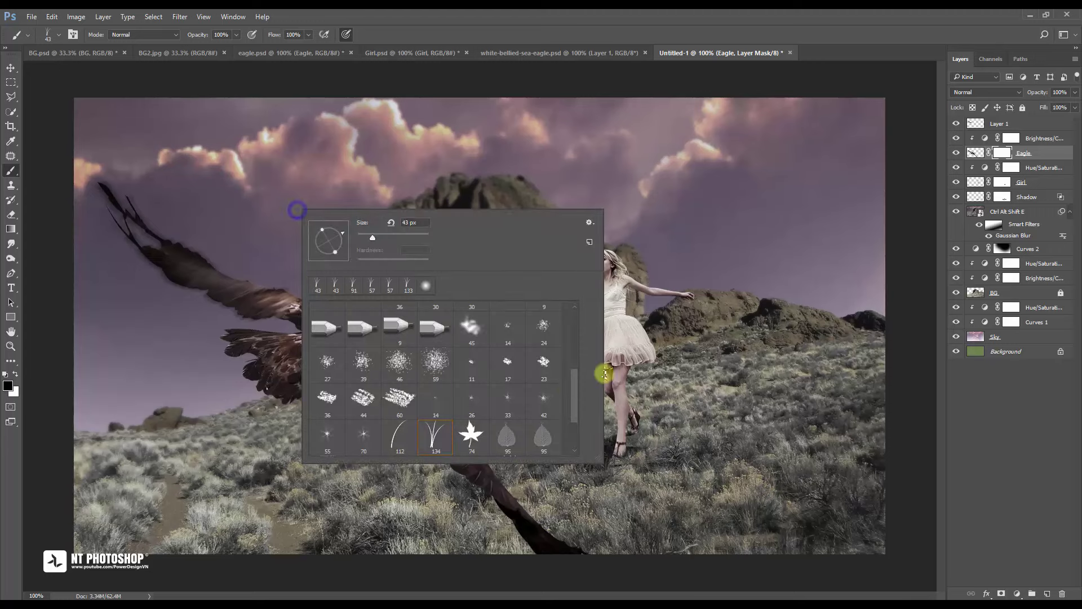
{"action": "left_click_drag", "start_coordinate": [573, 389], "coordinate": [576, 316]}
{"action": "left_click", "coordinate": [326, 322]}
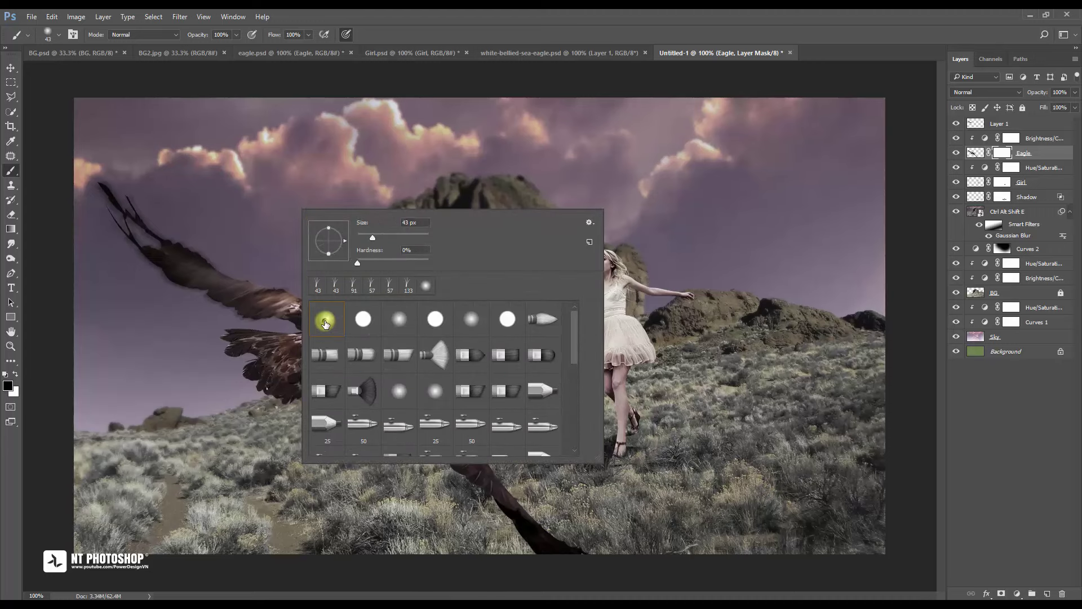
{"action": "left_click", "coordinate": [326, 322]}
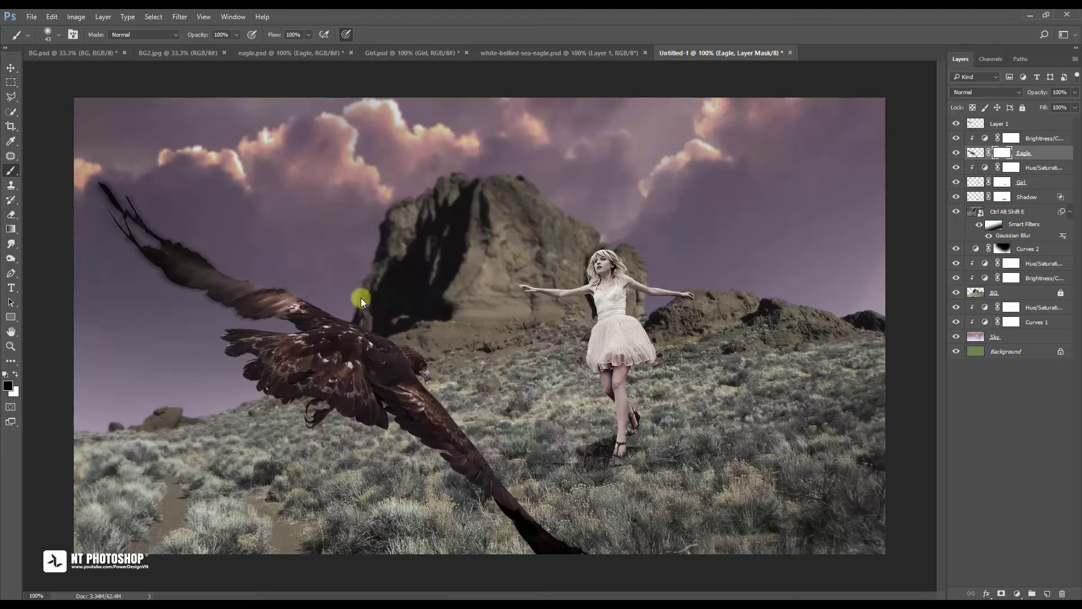
Enlarge the brush to 209 px and paint black over the eagle's sharp upper wing tip
{"action": "left_click_drag", "start_coordinate": [358, 253], "coordinate": [403, 232]}
{"action": "left_click", "coordinate": [956, 123]}
{"action": "left_click", "coordinate": [956, 123]}
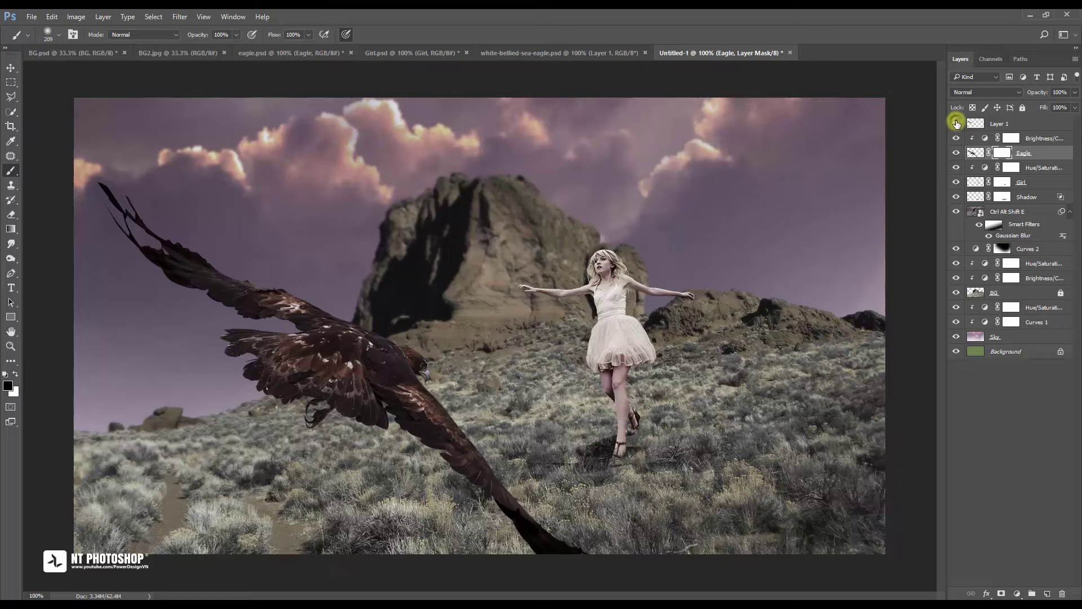
{"action": "mouse_move", "coordinate": [88, 192]}
{"action": "left_mouse_down"}
{"action": "mouse_move", "coordinate": [109, 189]}
{"action": "mouse_move", "coordinate": [109, 222]}
{"action": "left_mouse_up"}
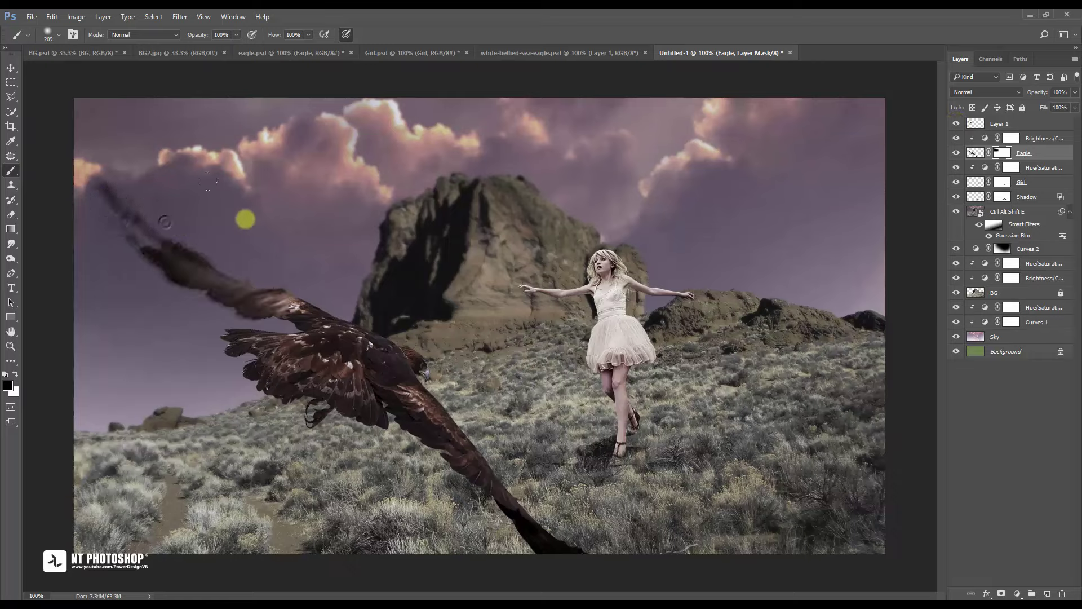
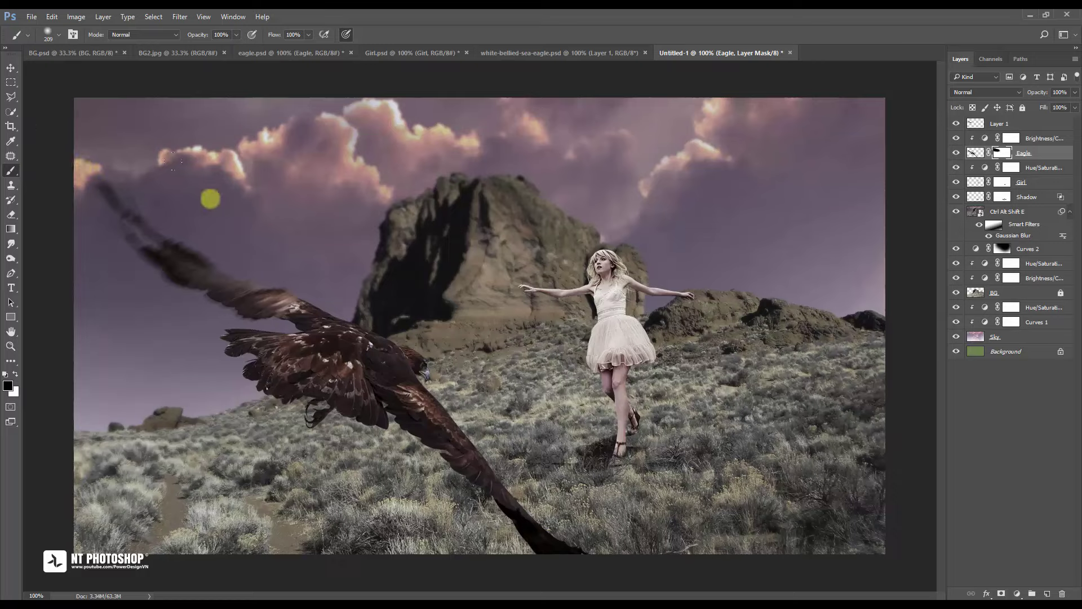
Lasso-select the eagle's lower wing on the Eagle layer's pixels and copy it to Layer 2
{"action": "left_click", "coordinate": [11, 69]}
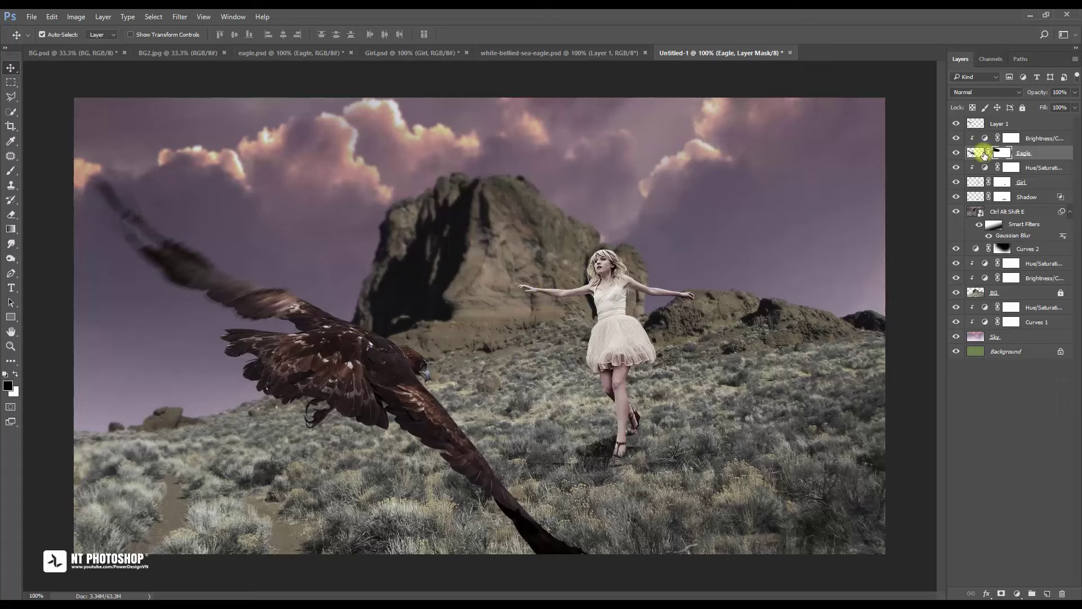
{"action": "left_click", "coordinate": [984, 154]}
{"action": "left_click", "coordinate": [12, 96]}
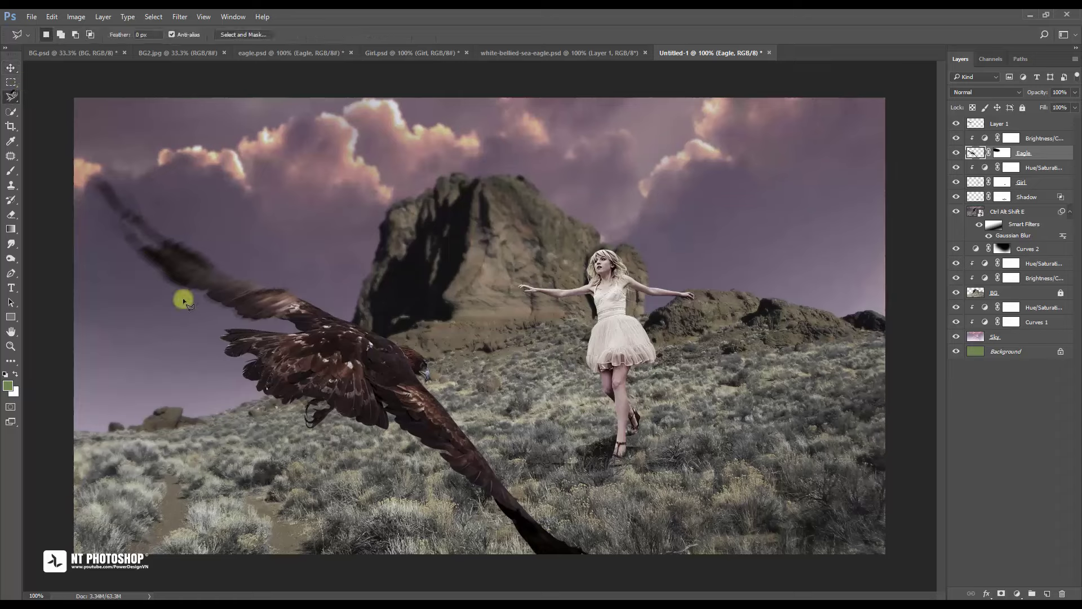
{"action": "left_click", "coordinate": [642, 560]}
{"action": "left_click", "coordinate": [475, 422]}
{"action": "left_click", "coordinate": [388, 435]}
{"action": "left_click", "coordinate": [489, 575]}
{"action": "left_click", "coordinate": [642, 560]}
{"action": "key", "text": "ctrl+j"}
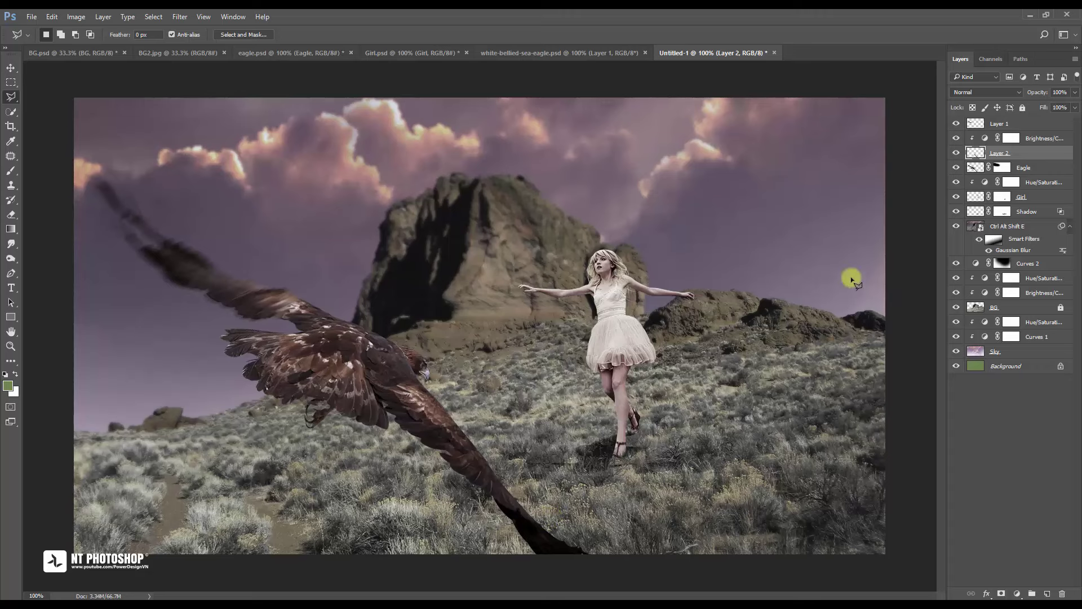
Move the wing copy above Brightness/Contrast and reclip that adjustment to the Eagle layer
{"action": "key", "text": "ctrl+bracketright"}
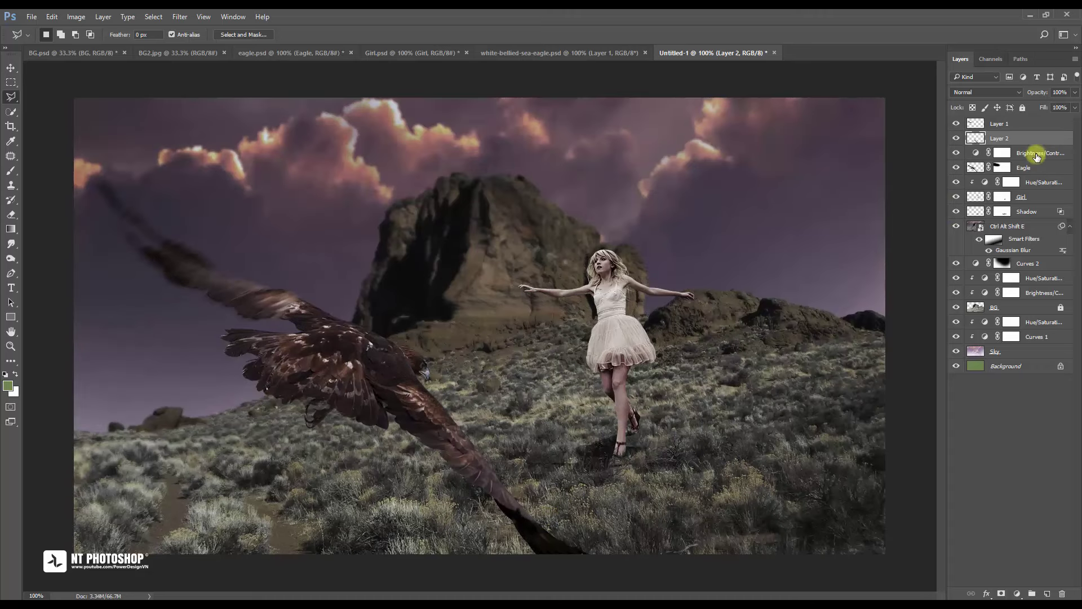
{"action": "left_click", "coordinate": [1037, 160]}
{"action": "left_click", "coordinate": [1038, 156], "text": "alt"}
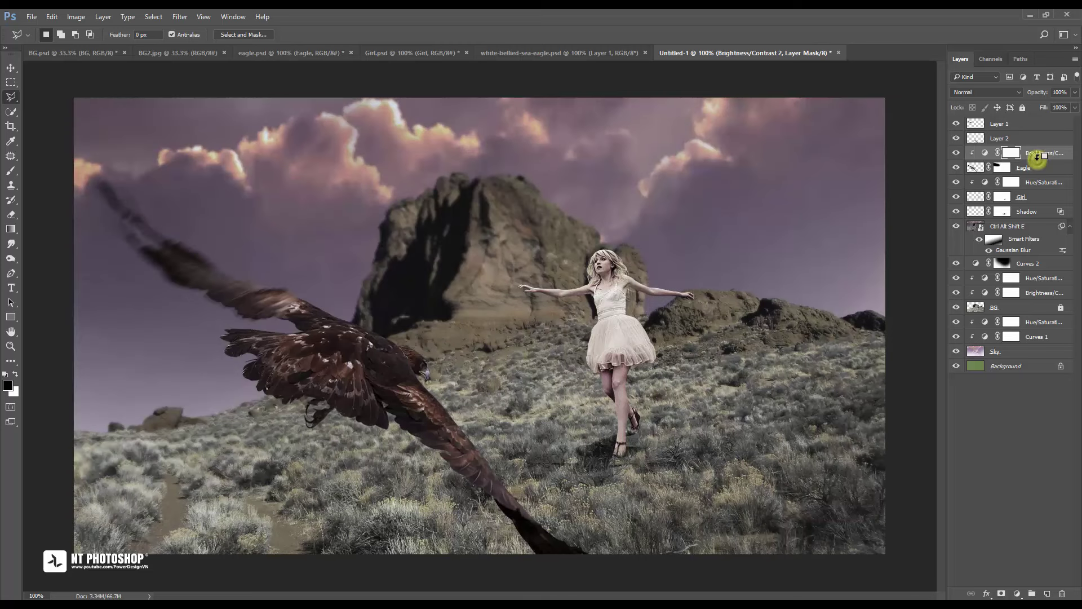
{"action": "left_click", "coordinate": [958, 168]}
{"action": "left_click", "coordinate": [958, 139]}
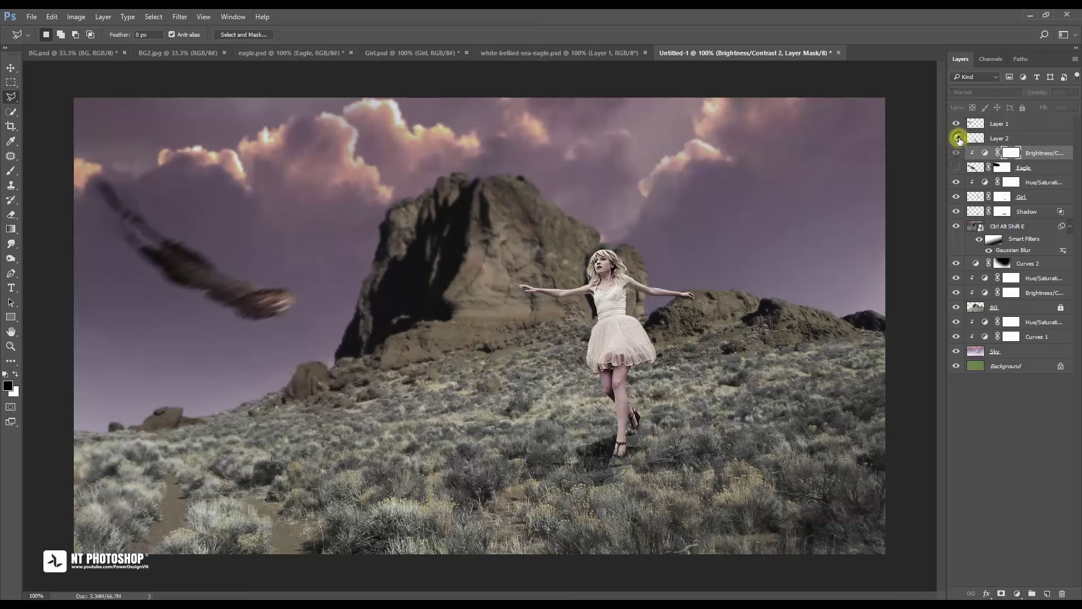
{"action": "left_click", "coordinate": [958, 138]}
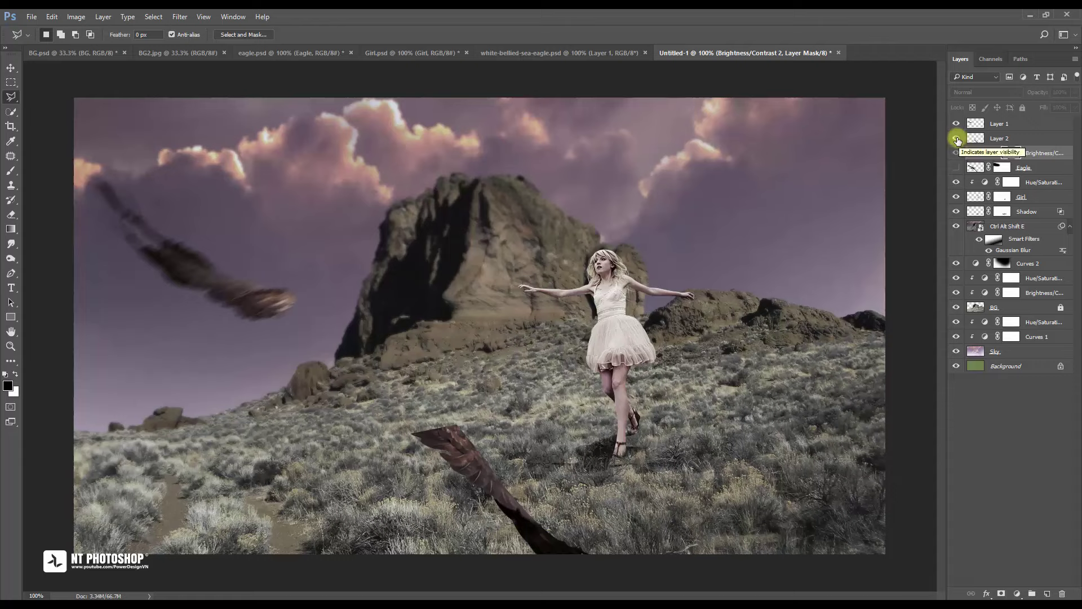
{"action": "left_click", "coordinate": [998, 138]}
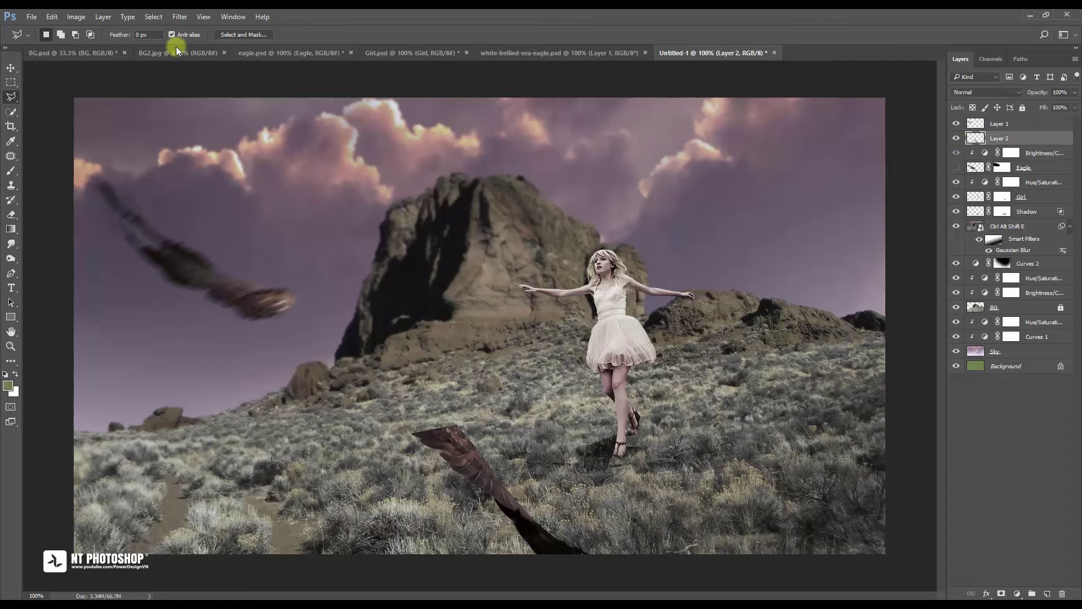
Motion-blur the wing copy and paint white on the Eagle mask where wing meets body
{"action": "left_click", "coordinate": [179, 17]}
{"action": "left_click", "coordinate": [248, 29]}
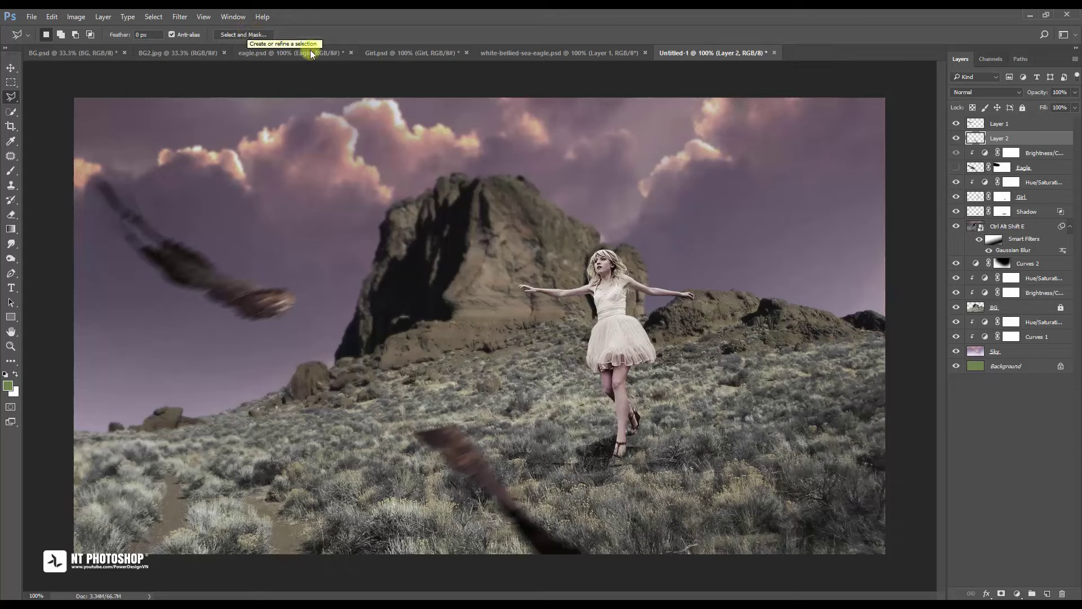
{"action": "left_click", "coordinate": [957, 167]}
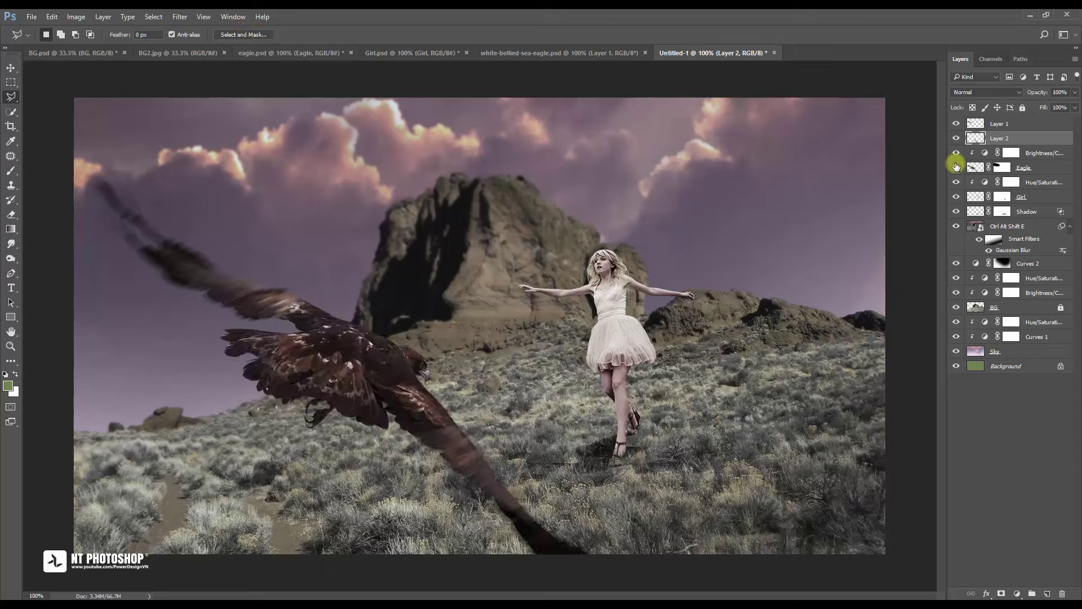
{"action": "left_click", "coordinate": [1001, 168]}
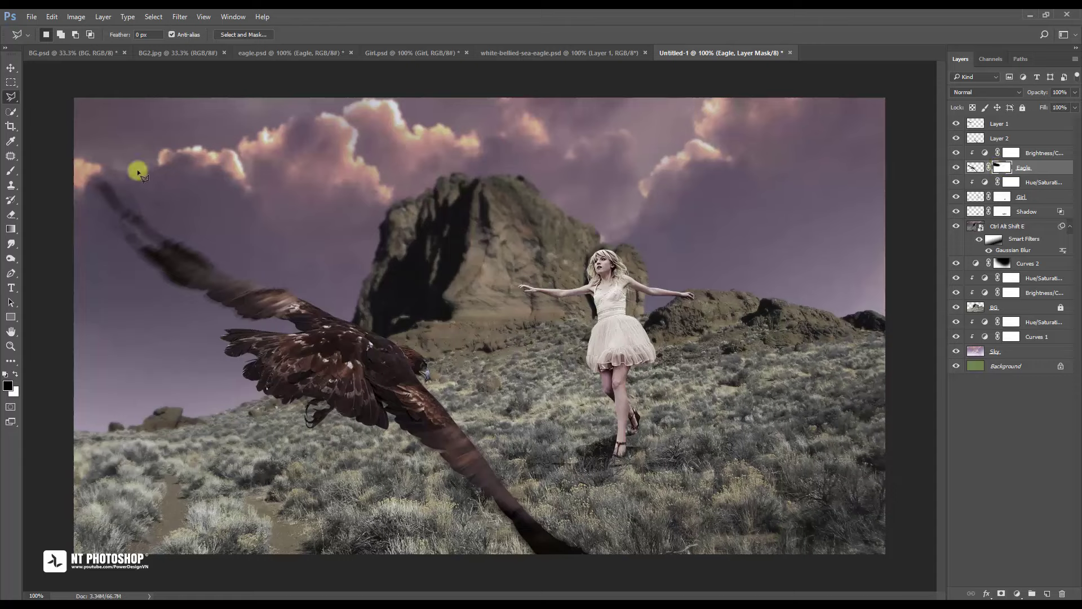
{"action": "left_click", "coordinate": [10, 169]}
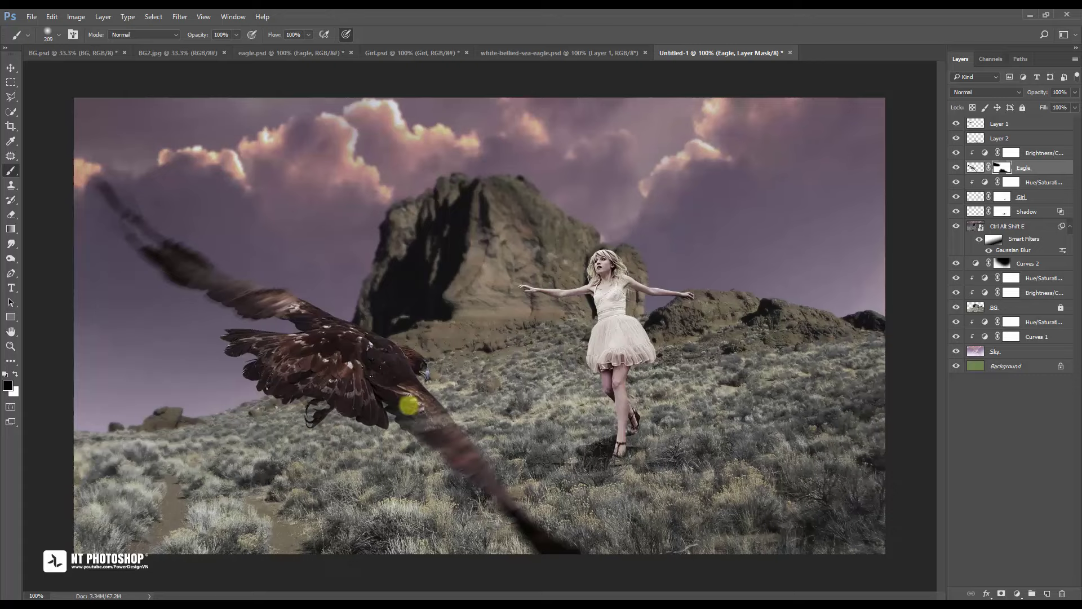
{"action": "left_click", "coordinate": [15, 374]}
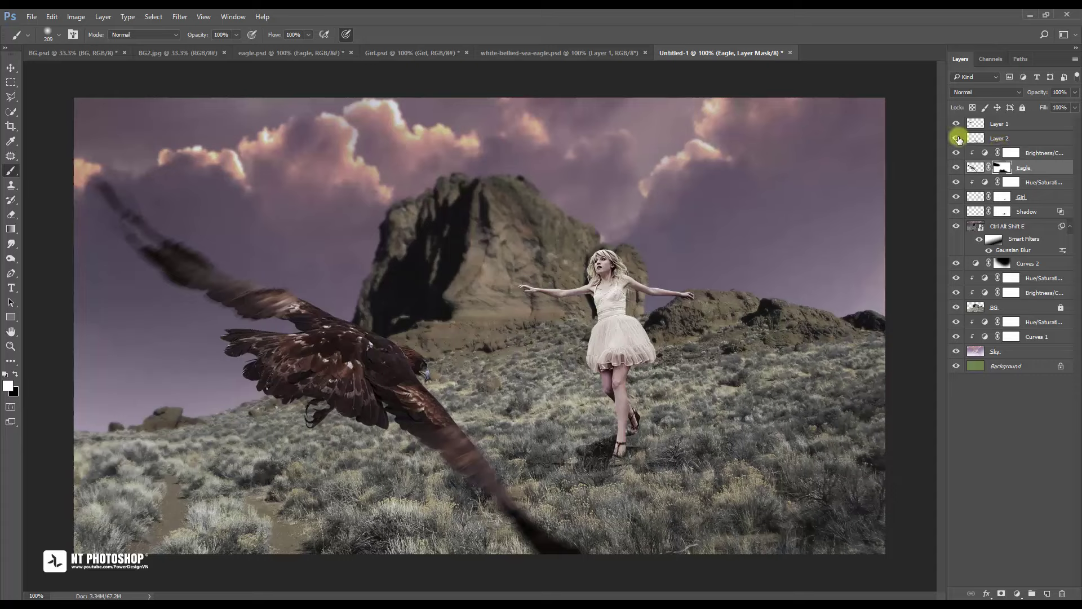
{"action": "left_click", "coordinate": [956, 138]}
{"action": "left_click", "coordinate": [981, 138]}
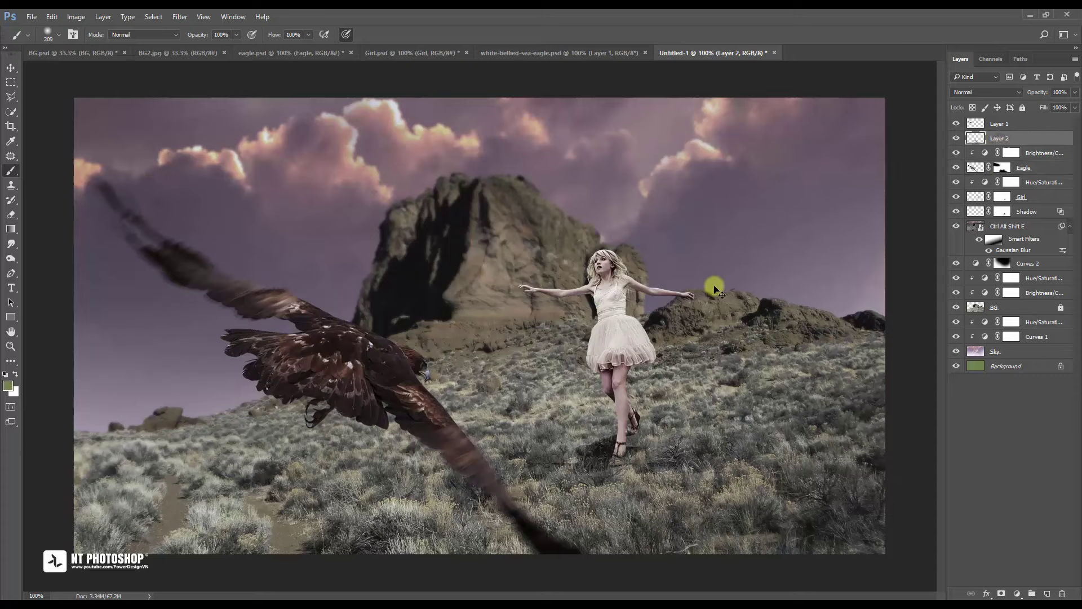
Scale the blurred wing copy to about 106% and add a blending layer mask to it
{"action": "key", "text": "ctrl+t"}
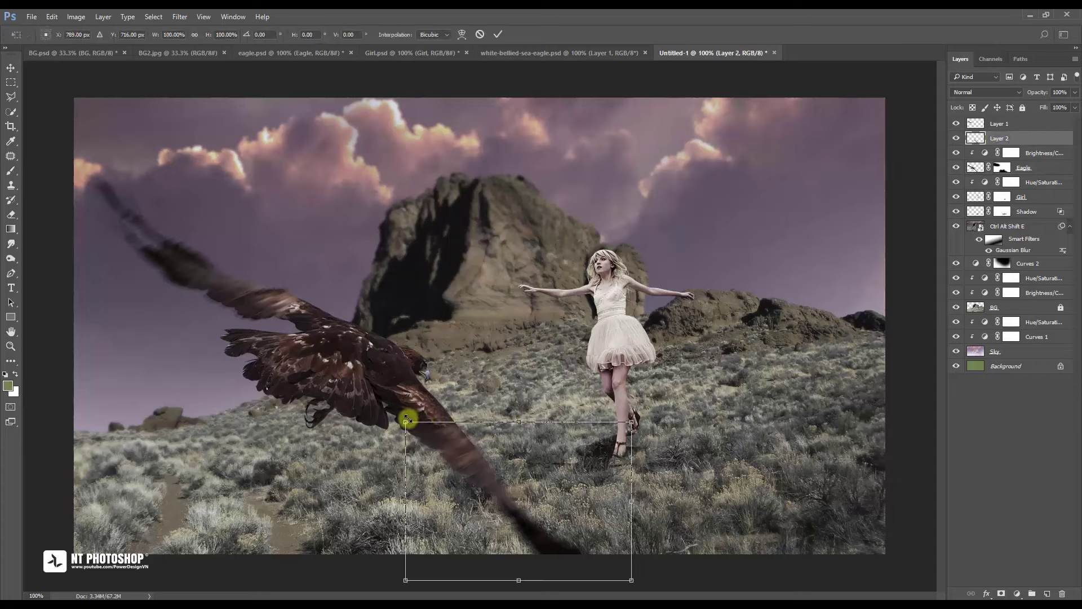
{"action": "mouse_move", "coordinate": [405, 420]}
{"action": "left_mouse_down"}
{"action": "mouse_move", "coordinate": [398, 415]}
{"action": "mouse_move", "coordinate": [458, 426]}
{"action": "left_mouse_up"}
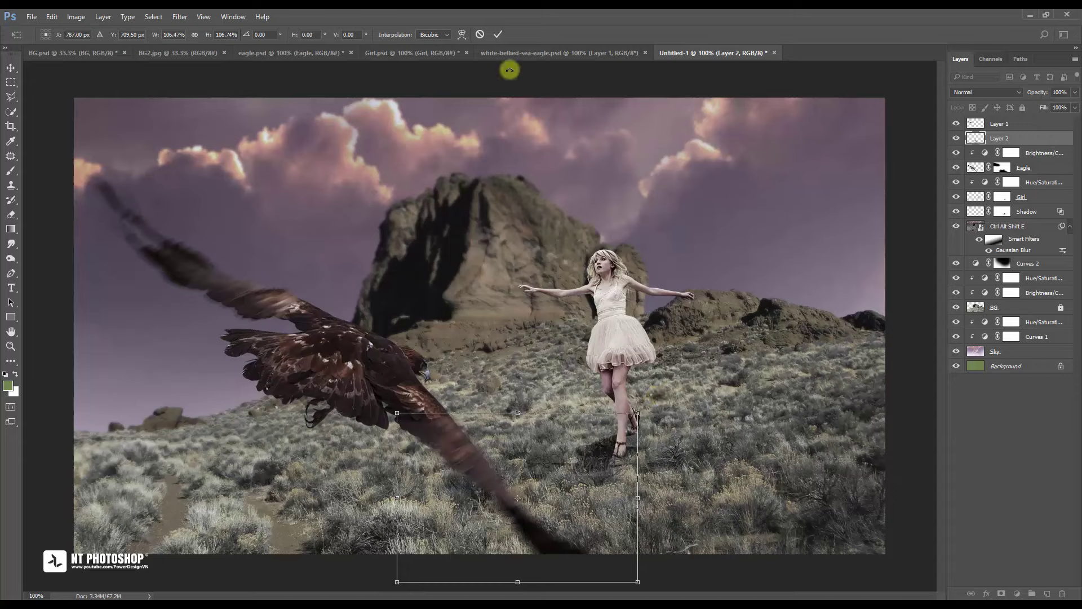
{"action": "left_click", "coordinate": [498, 36]}
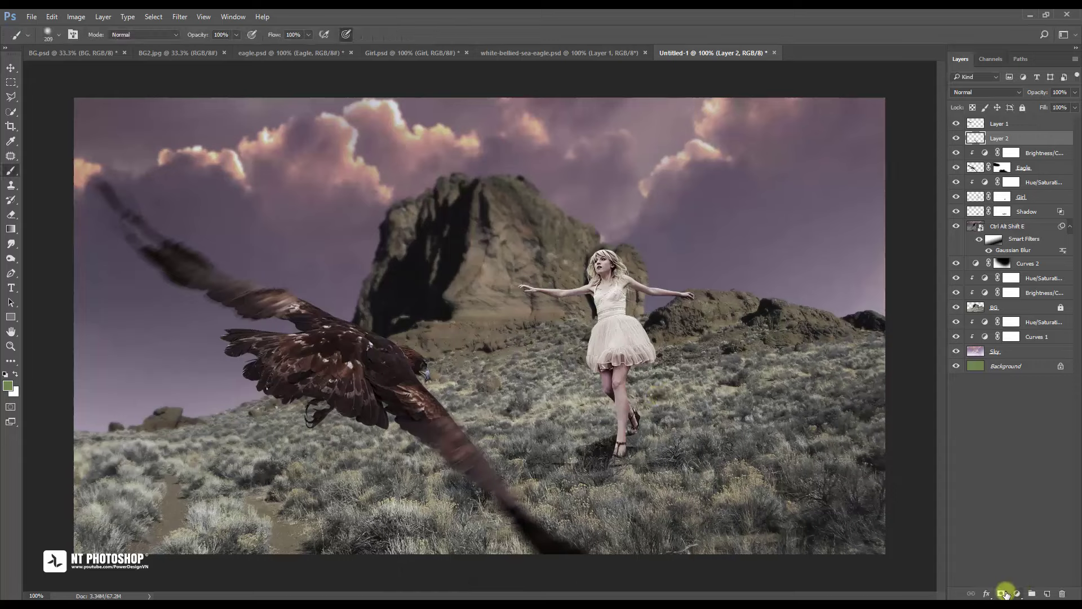
{"action": "left_click", "coordinate": [1002, 594]}
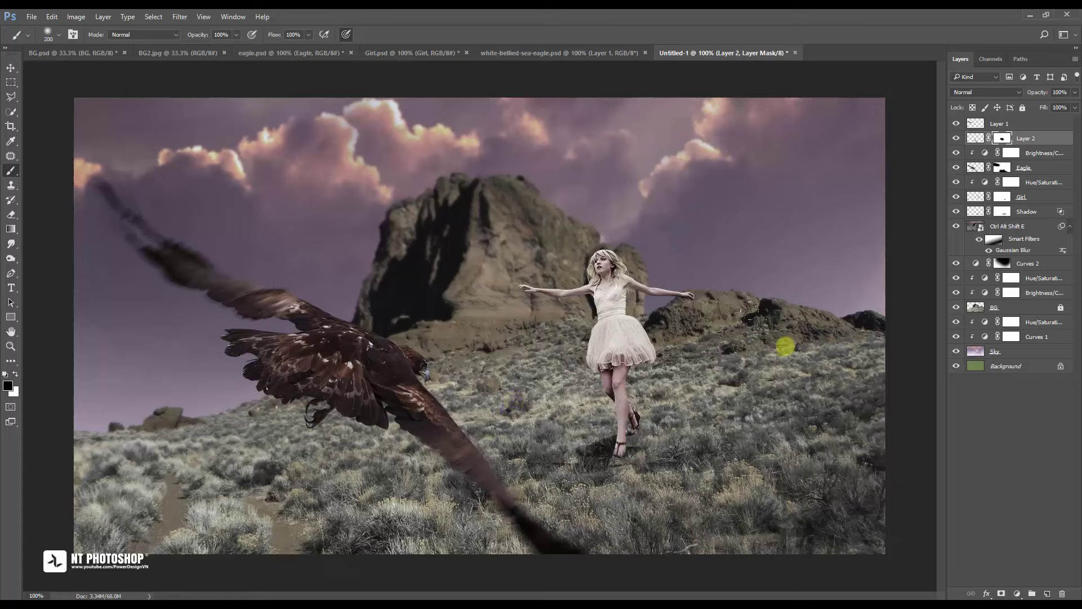
{"action": "left_click", "coordinate": [11, 68]}
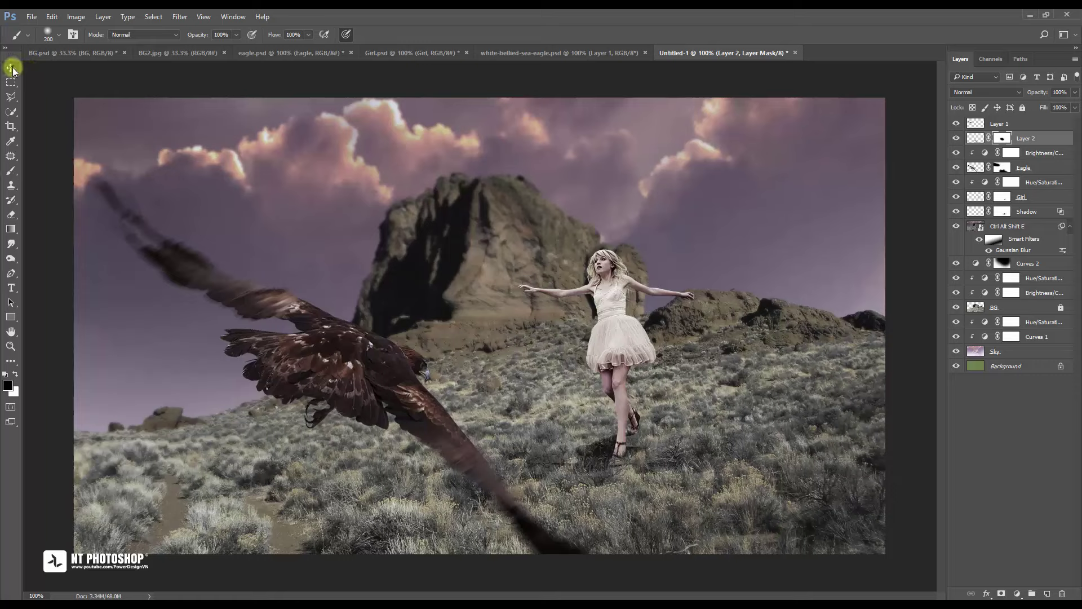
{"action": "left_click", "coordinate": [995, 397]}
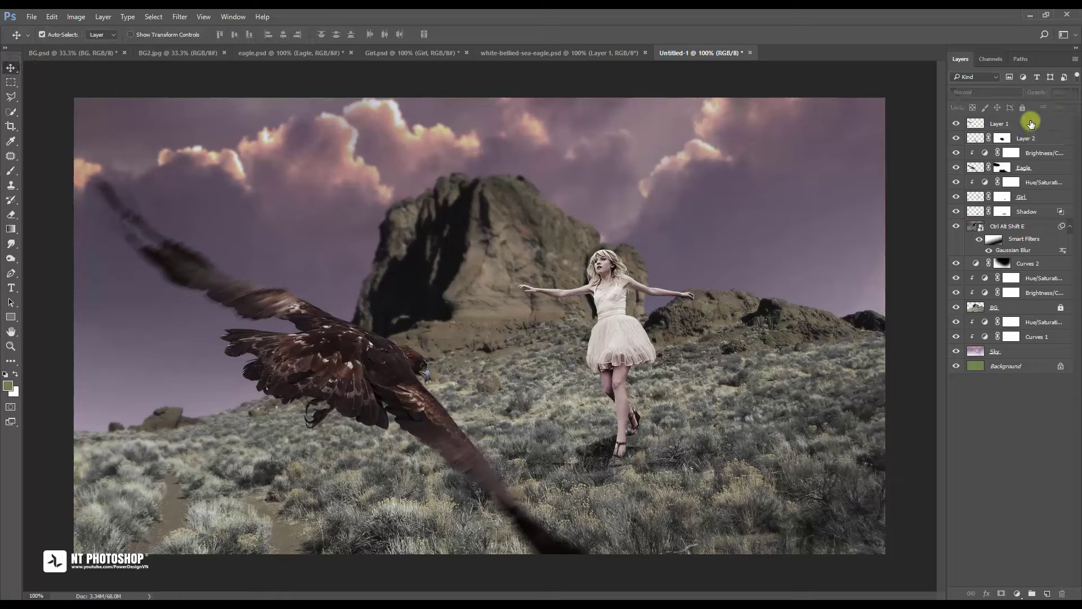
Drag the sea eagle from white-bellied-sea-eagle.psd, background hidden, into the composite's upper-left sky
{"action": "left_click", "coordinate": [1032, 123]}
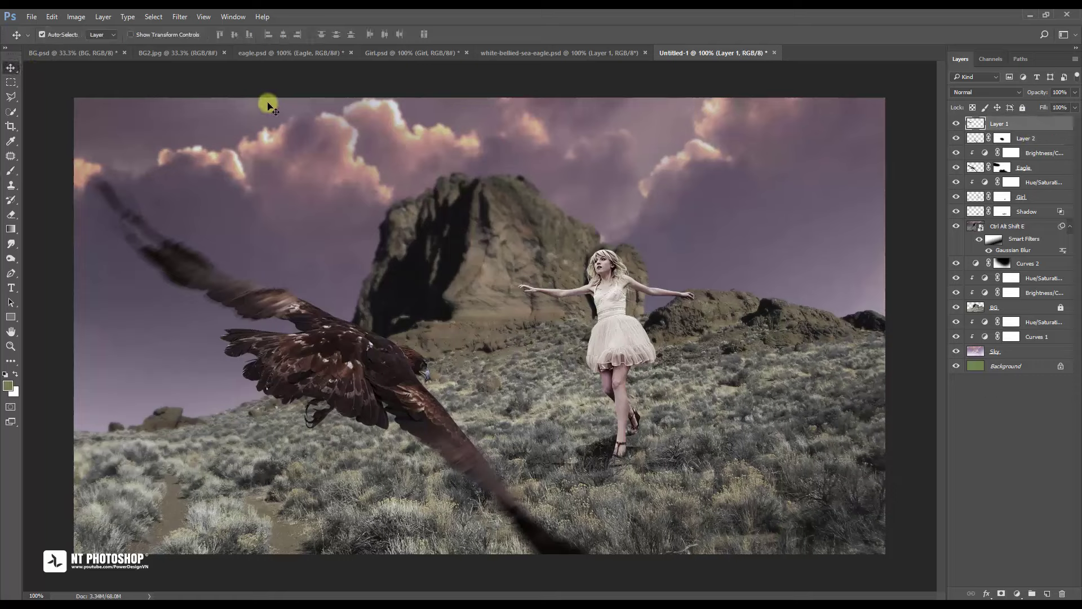
{"action": "left_click", "coordinate": [501, 53]}
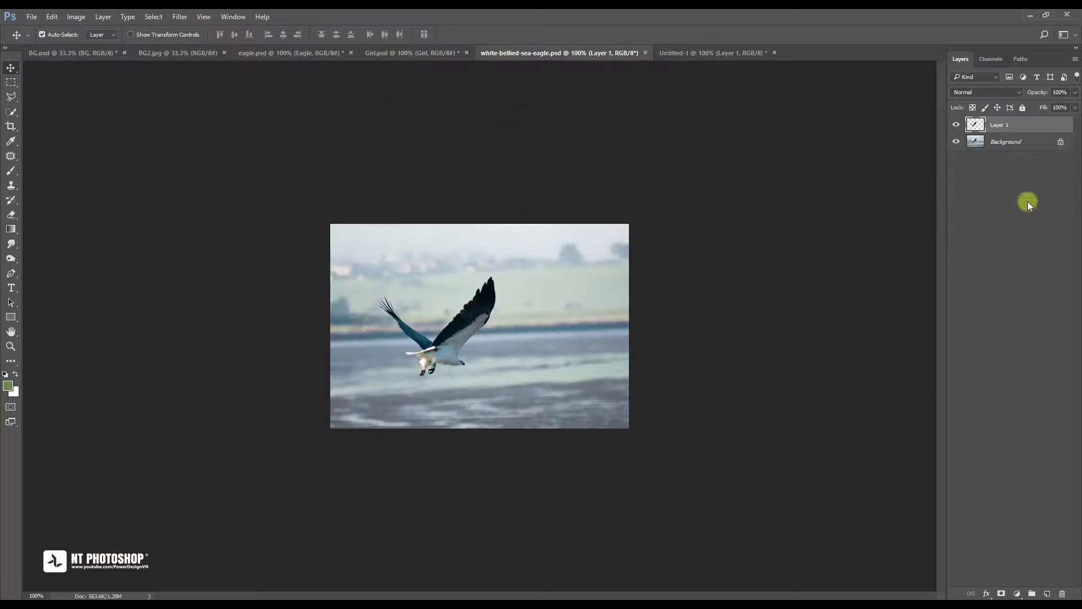
{"action": "left_click", "coordinate": [957, 141]}
{"action": "left_click", "coordinate": [957, 142]}
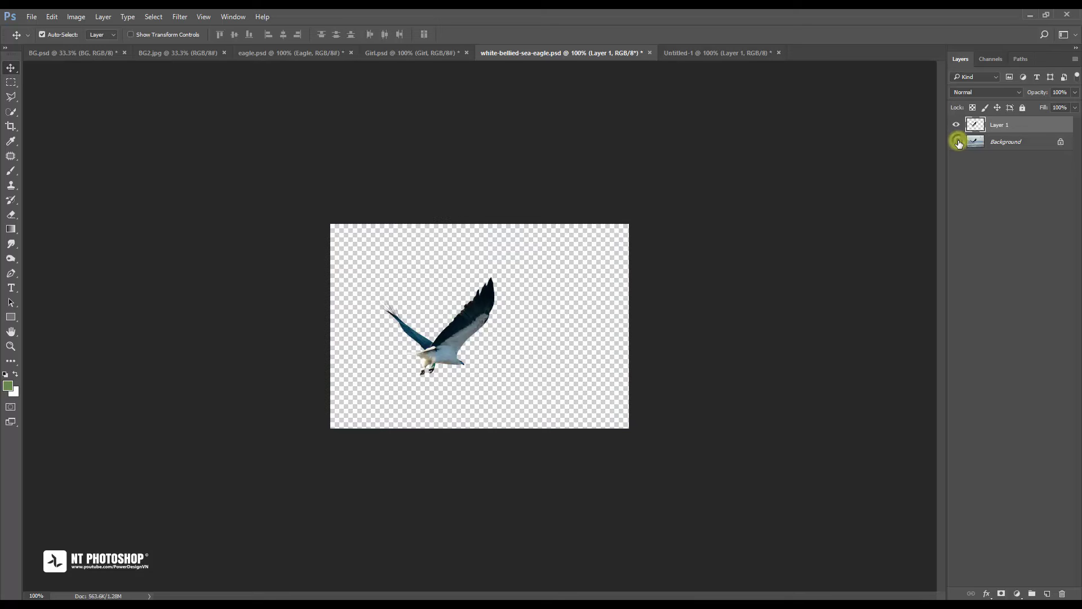
{"action": "mouse_move", "coordinate": [473, 312]}
{"action": "left_mouse_down"}
{"action": "mouse_move", "coordinate": [695, 68]}
{"action": "mouse_move", "coordinate": [362, 167]}
{"action": "mouse_move", "coordinate": [291, 221]}
{"action": "mouse_move", "coordinate": [345, 182]}
{"action": "left_mouse_up"}
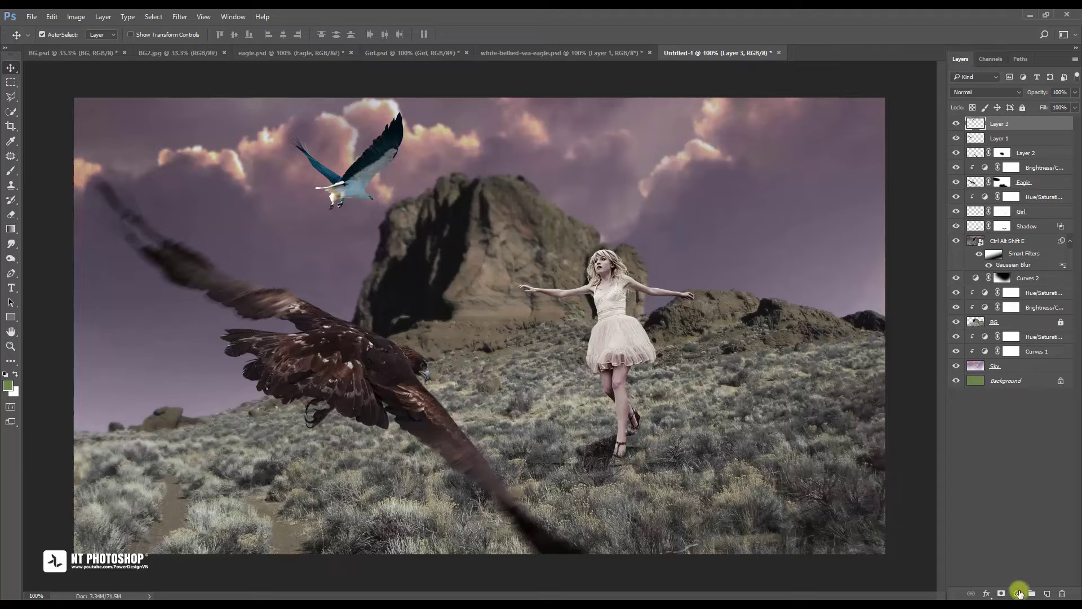
Add a Photo Filter clipped to the sea eagle layer with slightly raised density
{"action": "left_click", "coordinate": [1019, 593]}
{"action": "left_click", "coordinate": [1043, 499]}
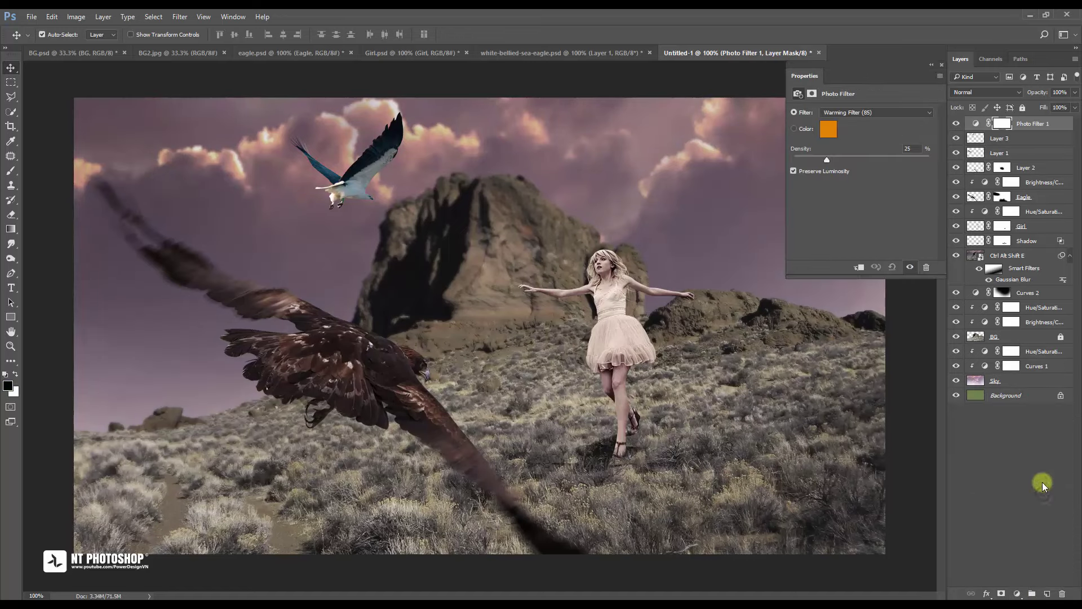
{"action": "left_click", "coordinate": [861, 267]}
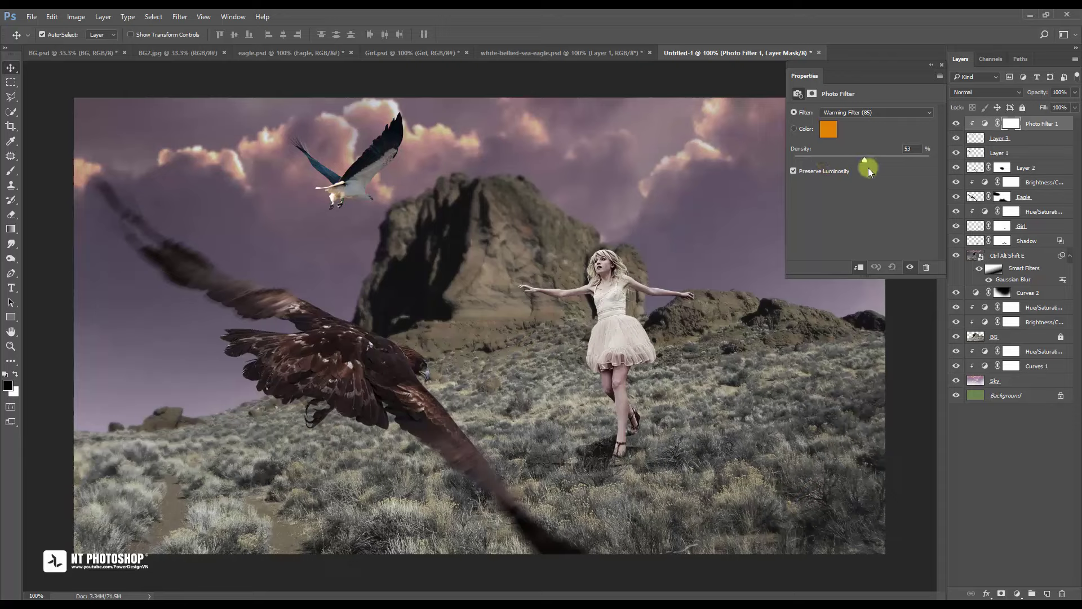
{"action": "left_click_drag", "start_coordinate": [824, 161], "coordinate": [828, 170]}
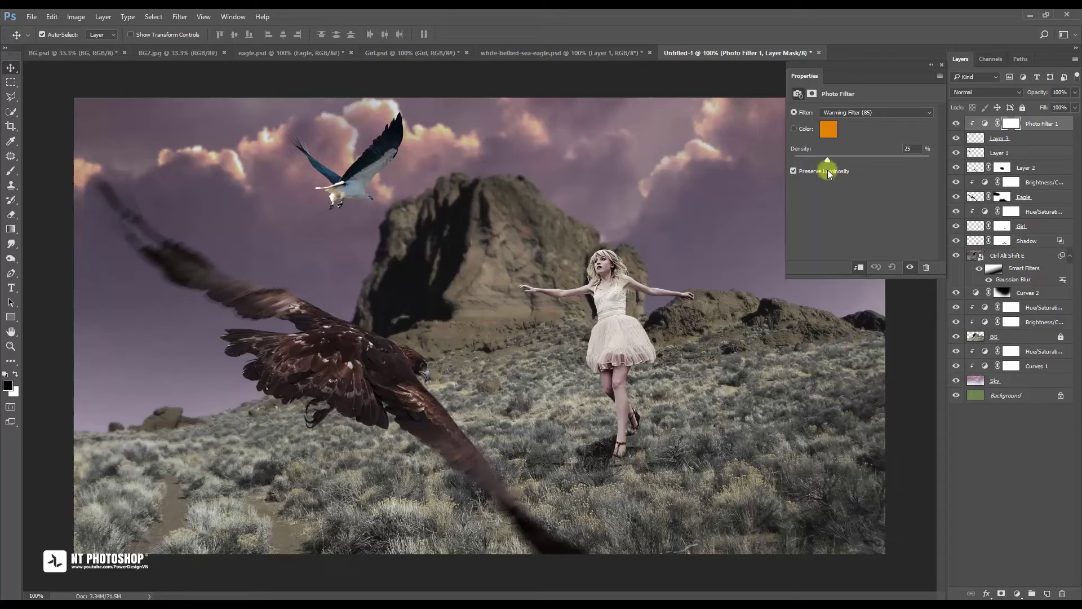
{"action": "left_click", "coordinate": [941, 66]}
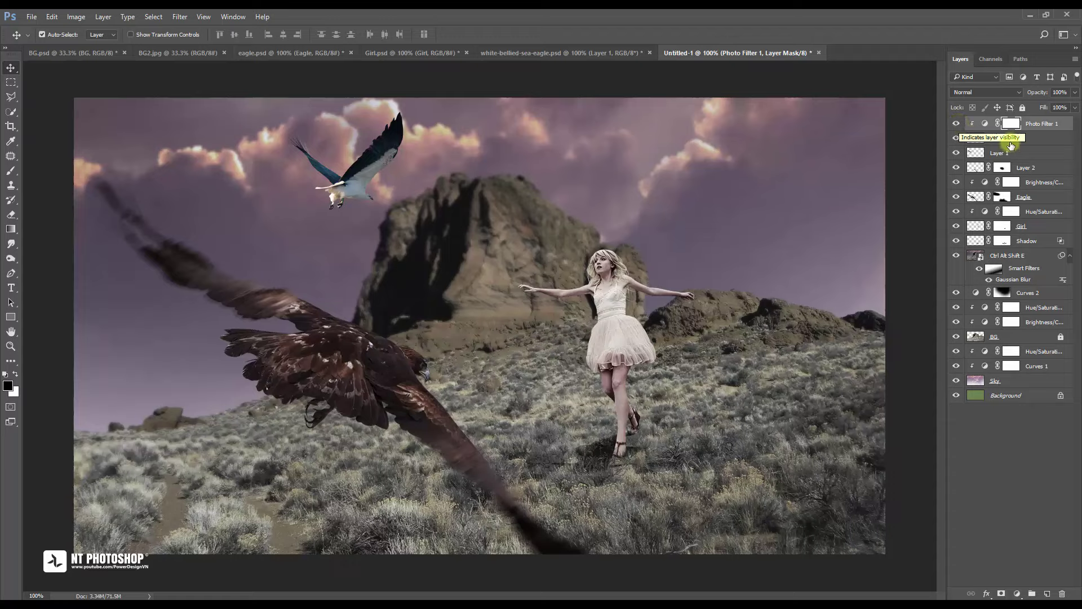
Create a new layer above Layer 1 and nudge the white-bellied eagle slightly lower
{"action": "key", "text": "ctrl+shift+alt+n"}
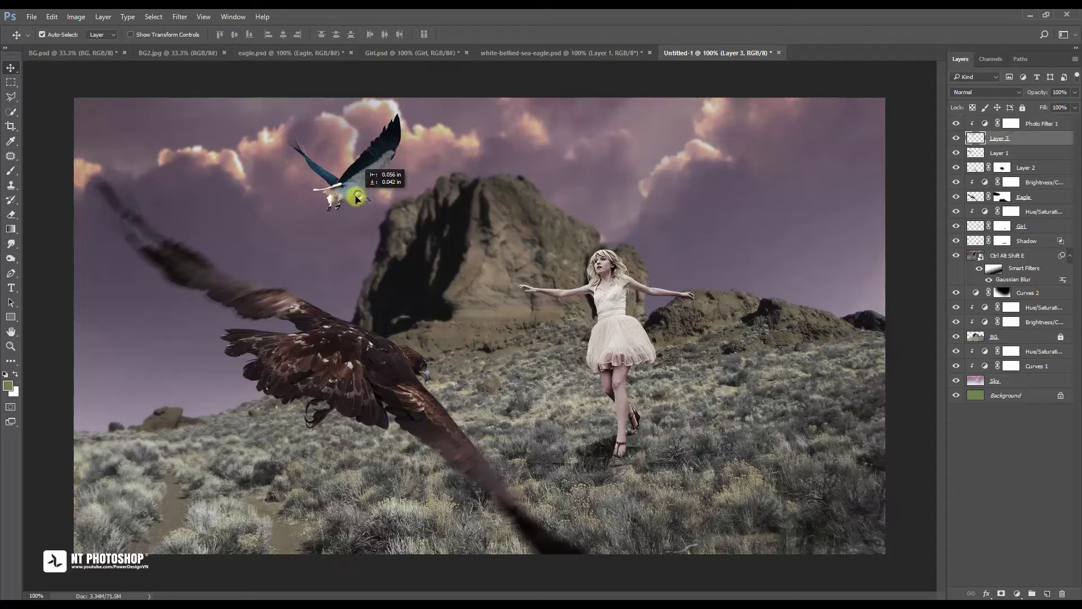
{"action": "left_click_drag", "start_coordinate": [357, 199], "coordinate": [356, 200]}
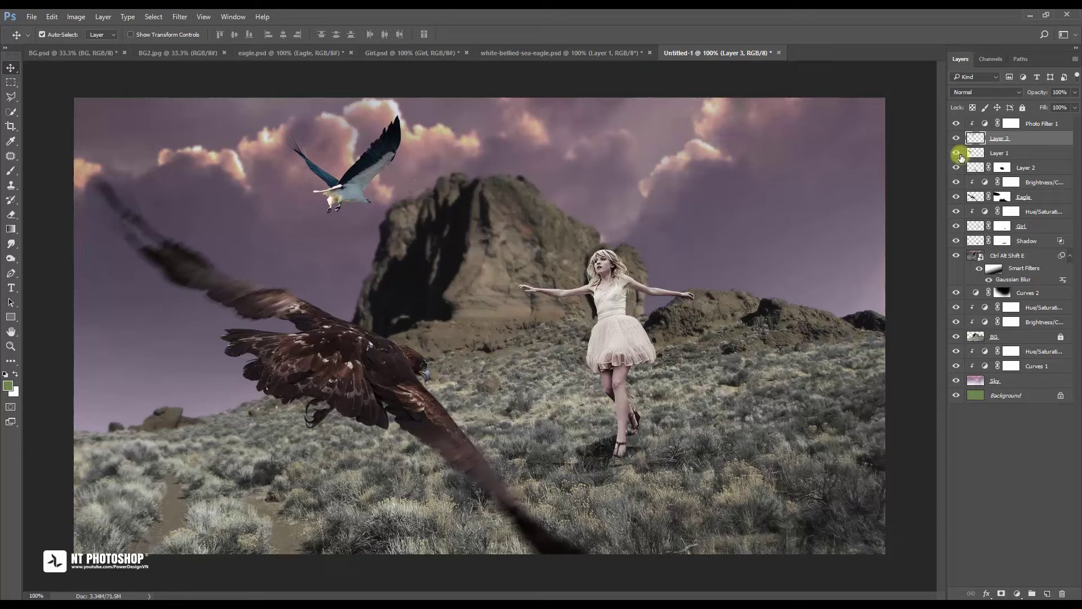
{"action": "left_click", "coordinate": [958, 139]}
Select the Girl layer and sample the dress's cream colour as the foreground colour
{"action": "left_click", "coordinate": [1004, 425]}
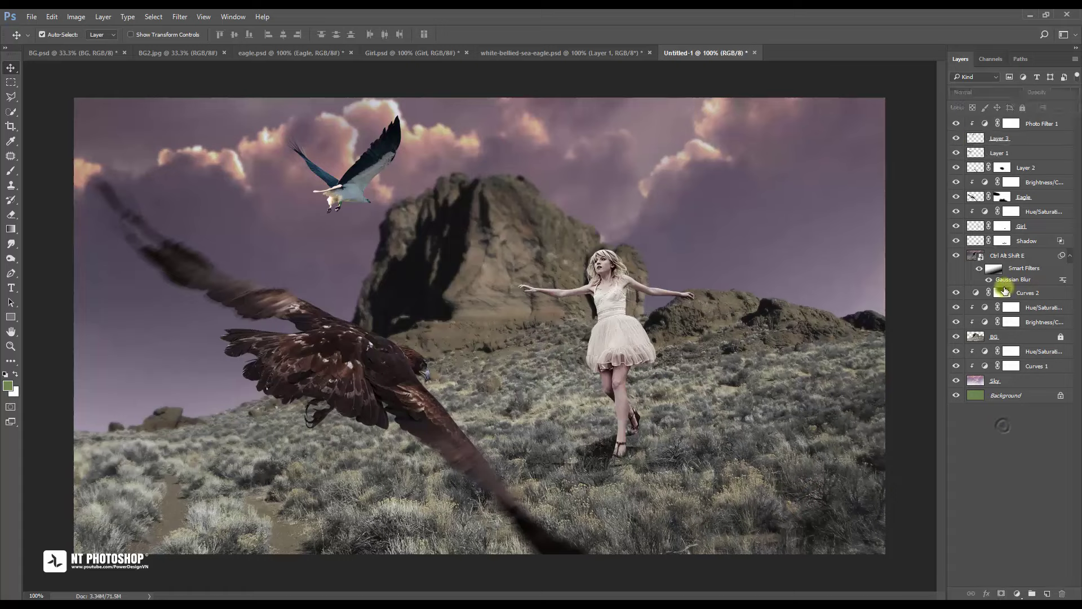
{"action": "left_click", "coordinate": [1029, 228]}
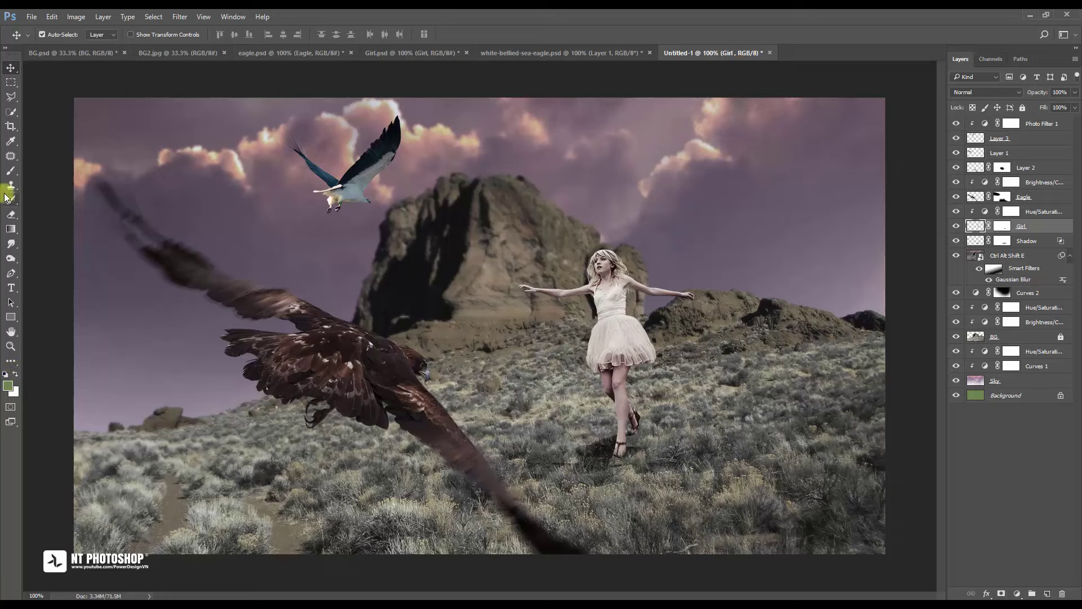
{"action": "left_click", "coordinate": [11, 141]}
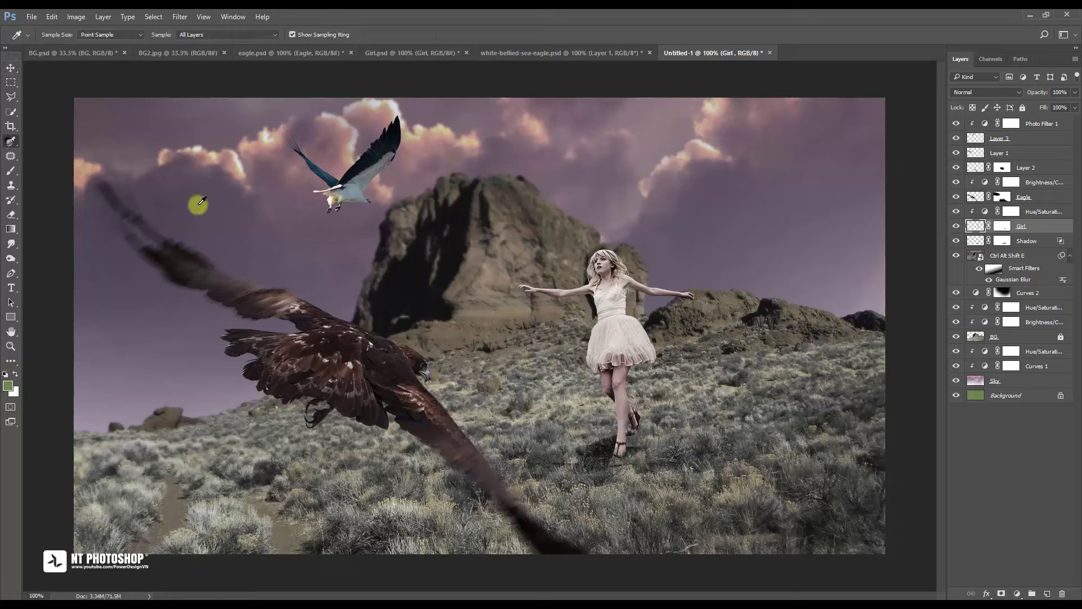
{"action": "left_click", "coordinate": [639, 328]}
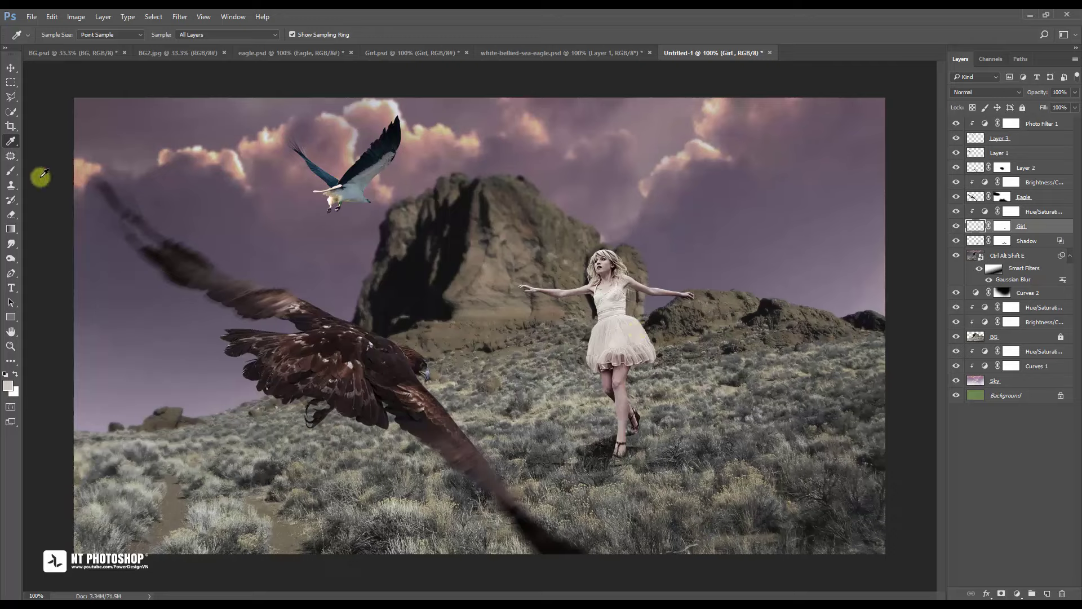
{"action": "left_click", "coordinate": [11, 170]}
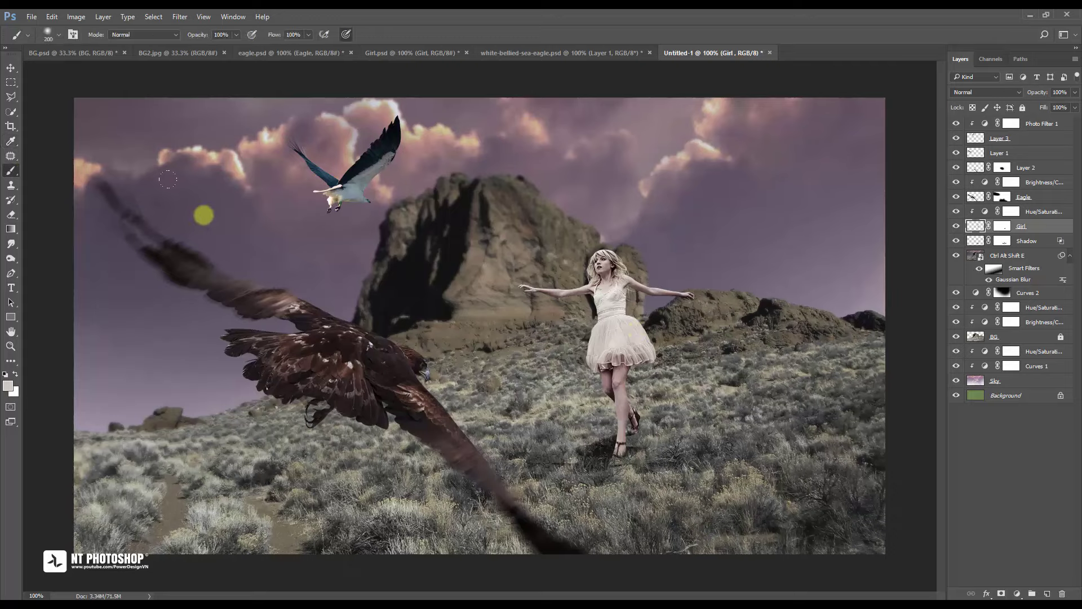
Choose the 74 px star brush, widen its spacing and shrink it to 38 px
{"action": "right_click", "coordinate": [204, 215]}
{"action": "left_click_drag", "start_coordinate": [480, 361], "coordinate": [475, 422]}
{"action": "left_click", "coordinate": [377, 429]}
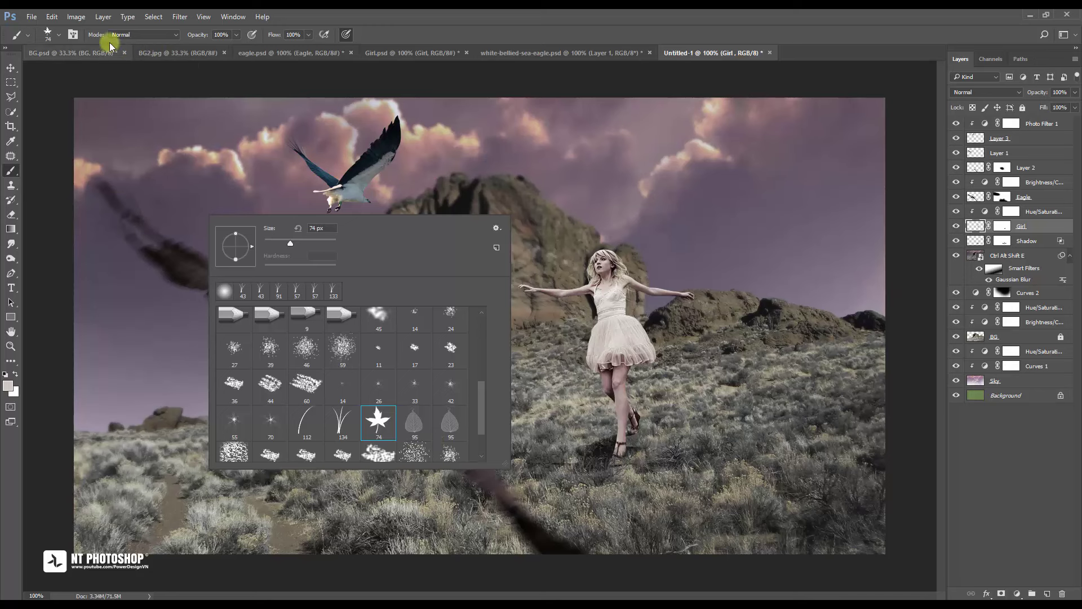
{"action": "left_click", "coordinate": [74, 34]}
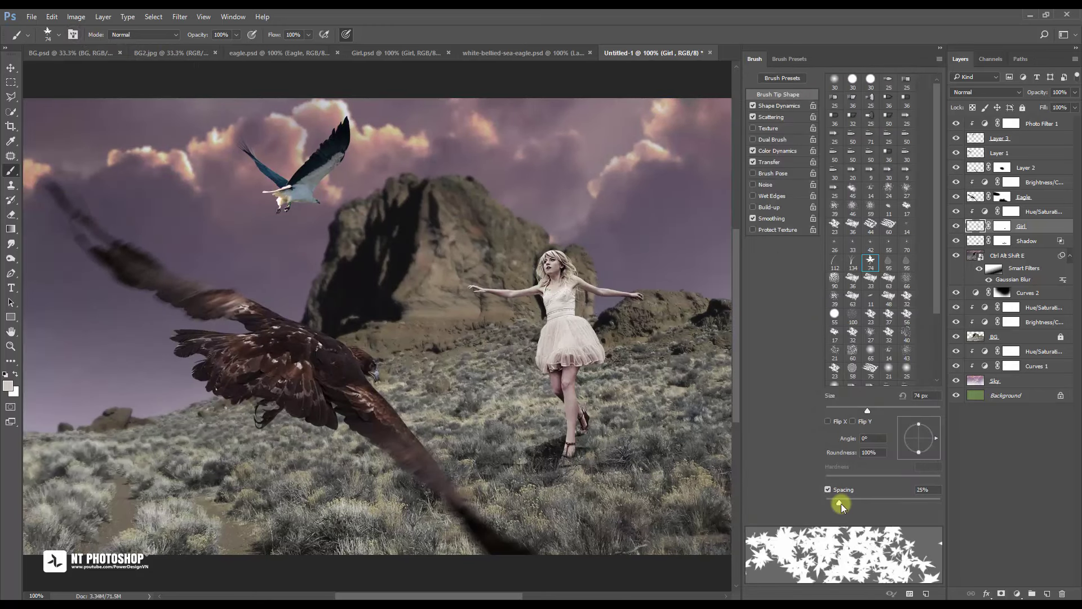
{"action": "mouse_move", "coordinate": [840, 500]}
{"action": "left_mouse_down"}
{"action": "mouse_move", "coordinate": [921, 500]}
{"action": "mouse_move", "coordinate": [907, 500]}
{"action": "left_mouse_up"}
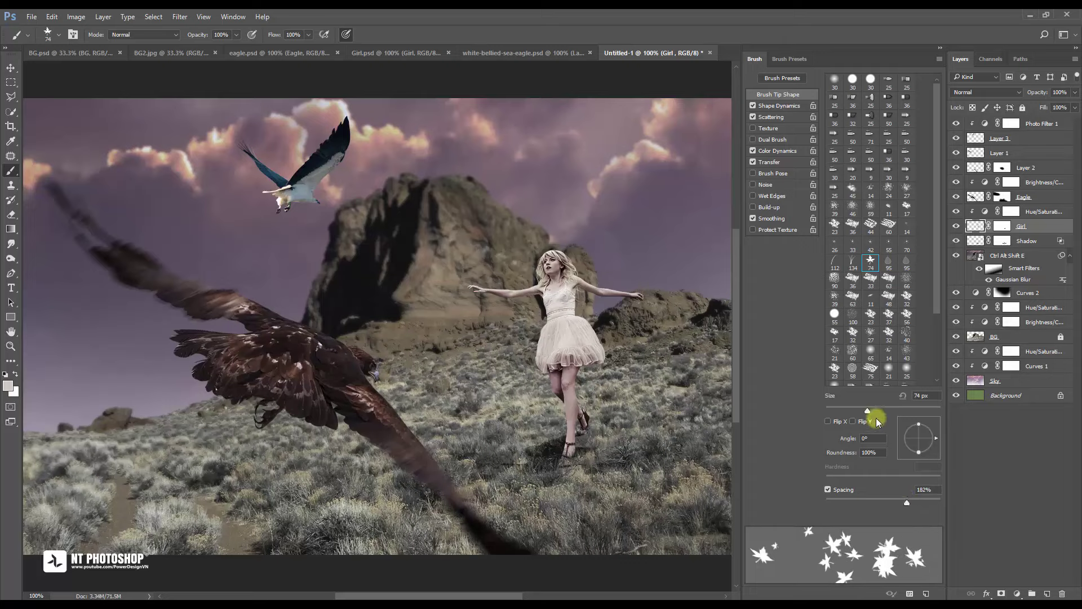
{"action": "left_click_drag", "start_coordinate": [860, 415], "coordinate": [847, 411]}
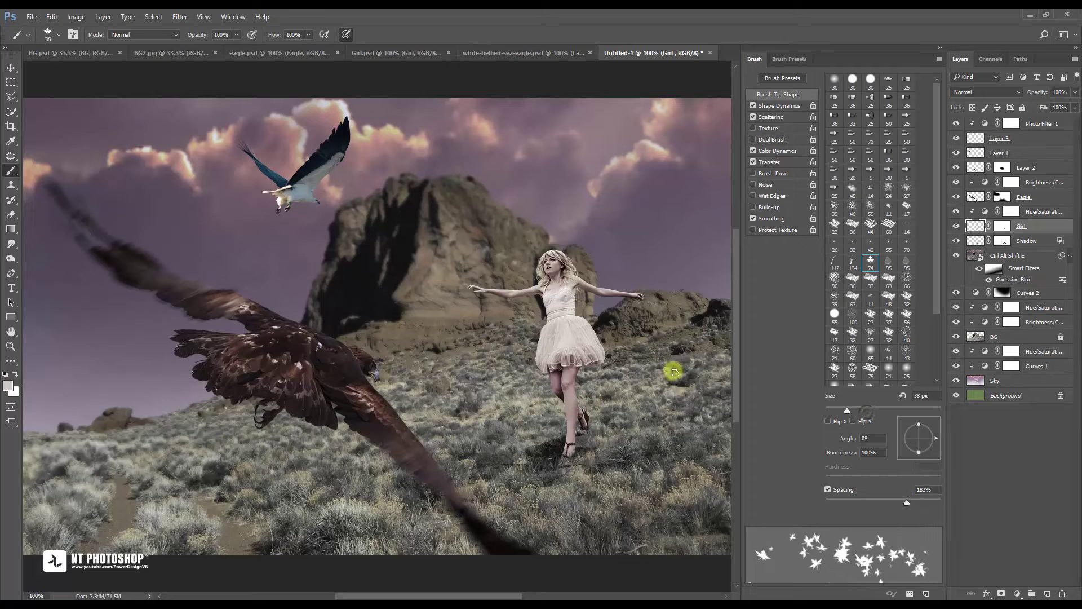
Undo a test stamp, then paint stars with a 25 px brush near the girl's right arm
{"action": "left_click", "coordinate": [683, 335]}
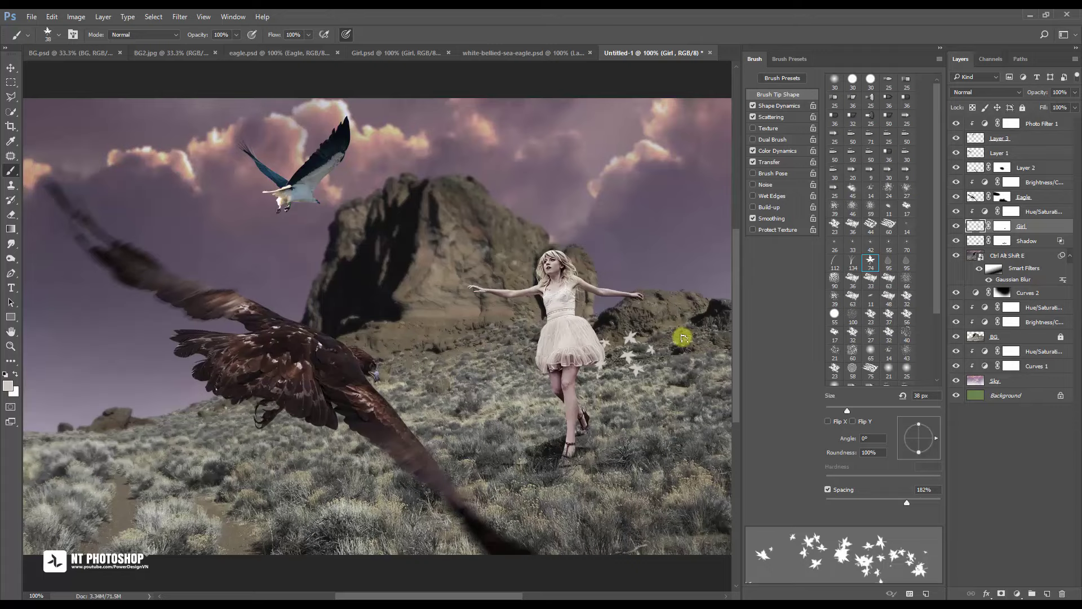
{"action": "key", "text": "ctrl+z"}
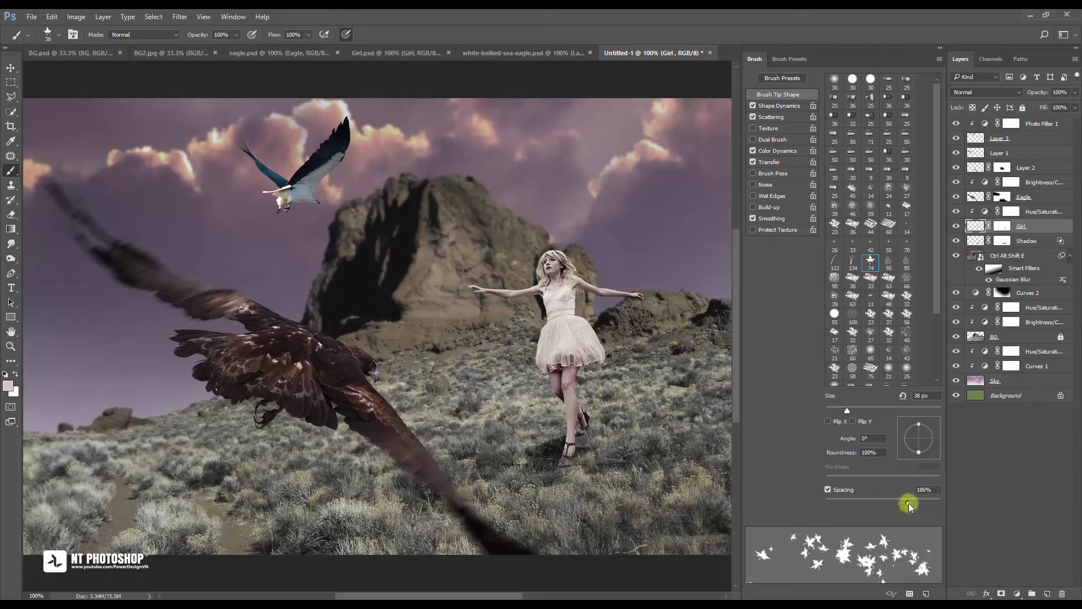
{"action": "left_click_drag", "start_coordinate": [908, 503], "coordinate": [912, 503]}
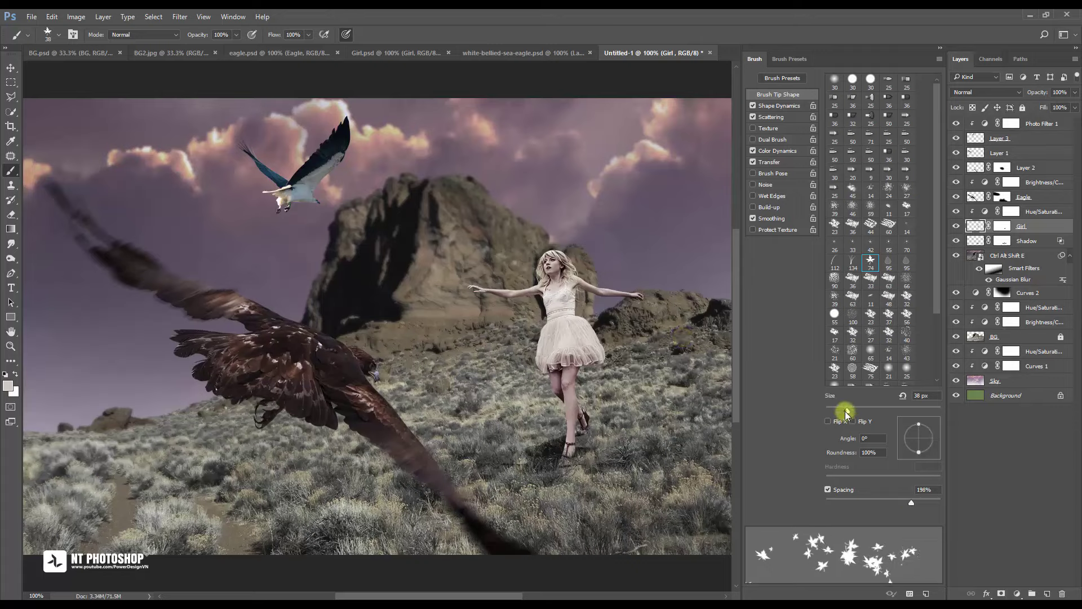
{"action": "left_click_drag", "start_coordinate": [847, 411], "coordinate": [840, 411]}
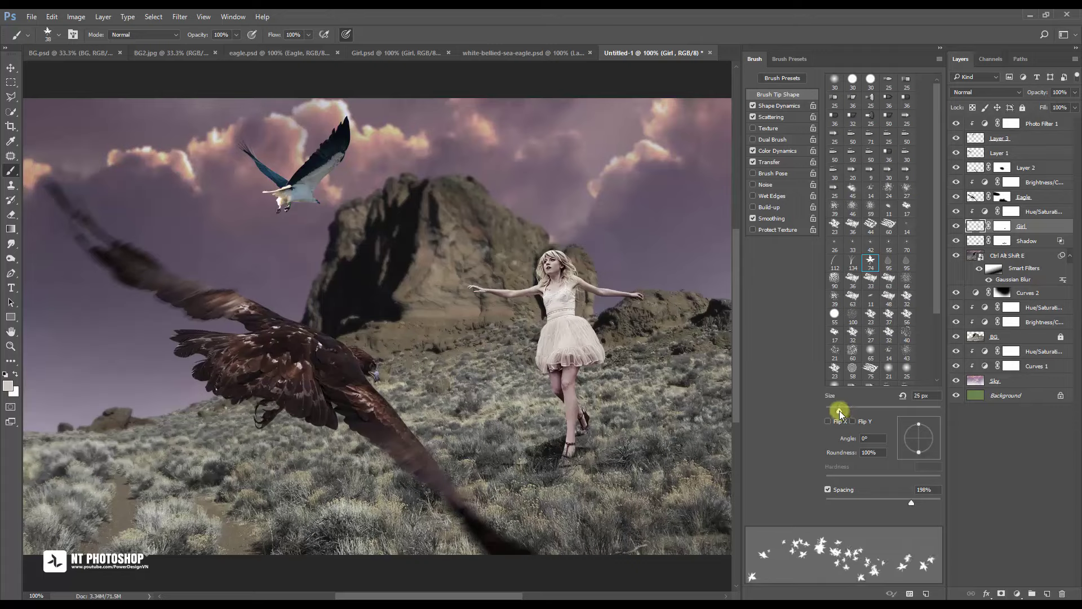
{"action": "left_click_drag", "start_coordinate": [624, 346], "coordinate": [636, 333]}
Set spacing to 192% and paint trails of stars off the dress, ending at 13 px
{"action": "left_click_drag", "start_coordinate": [911, 502], "coordinate": [909, 502]}
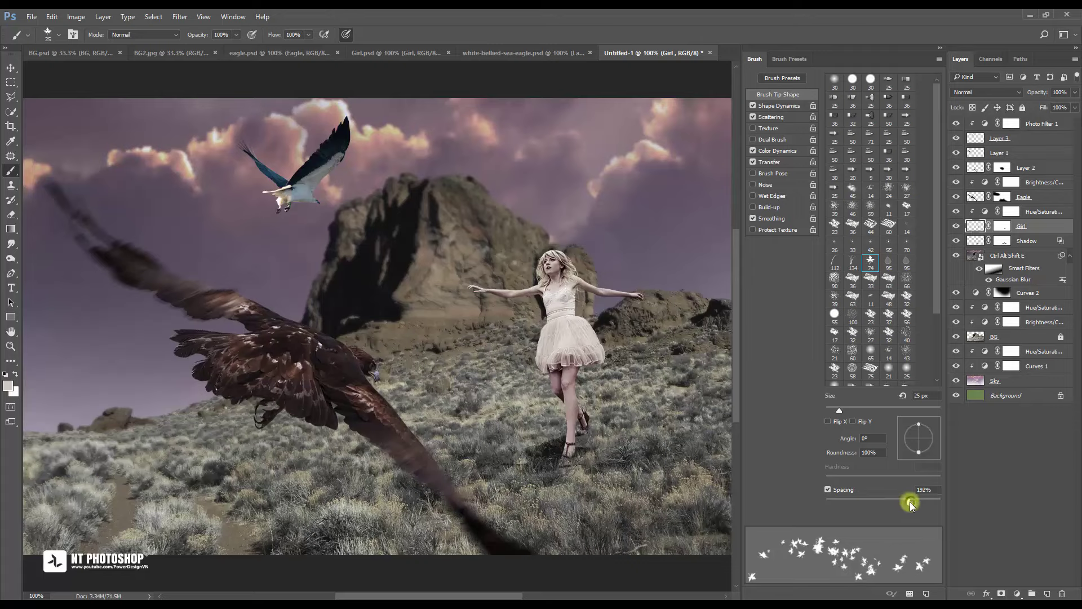
{"action": "left_click_drag", "start_coordinate": [839, 411], "coordinate": [841, 413]}
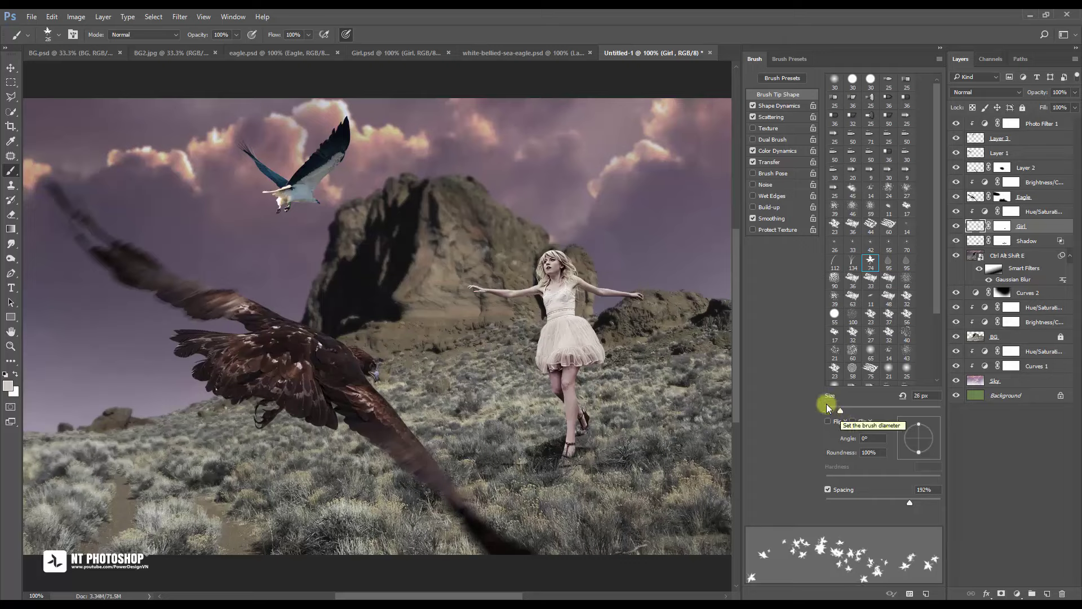
{"action": "left_click_drag", "start_coordinate": [589, 322], "coordinate": [648, 317]}
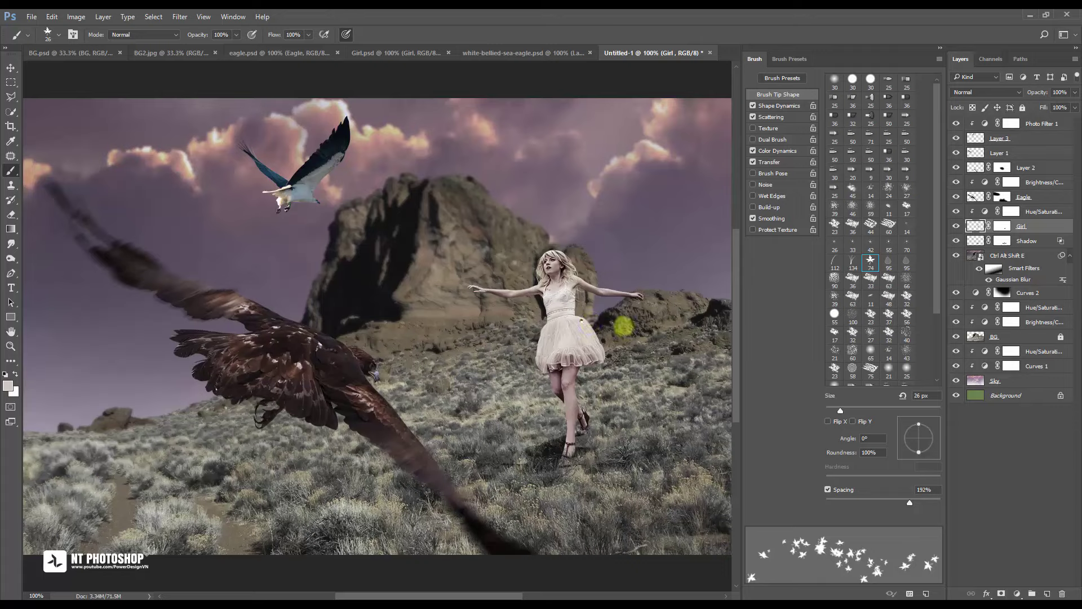
{"action": "mouse_move", "coordinate": [608, 353]}
{"action": "left_mouse_down"}
{"action": "mouse_move", "coordinate": [667, 321]}
{"action": "mouse_move", "coordinate": [625, 350]}
{"action": "mouse_move", "coordinate": [650, 345]}
{"action": "left_mouse_up"}
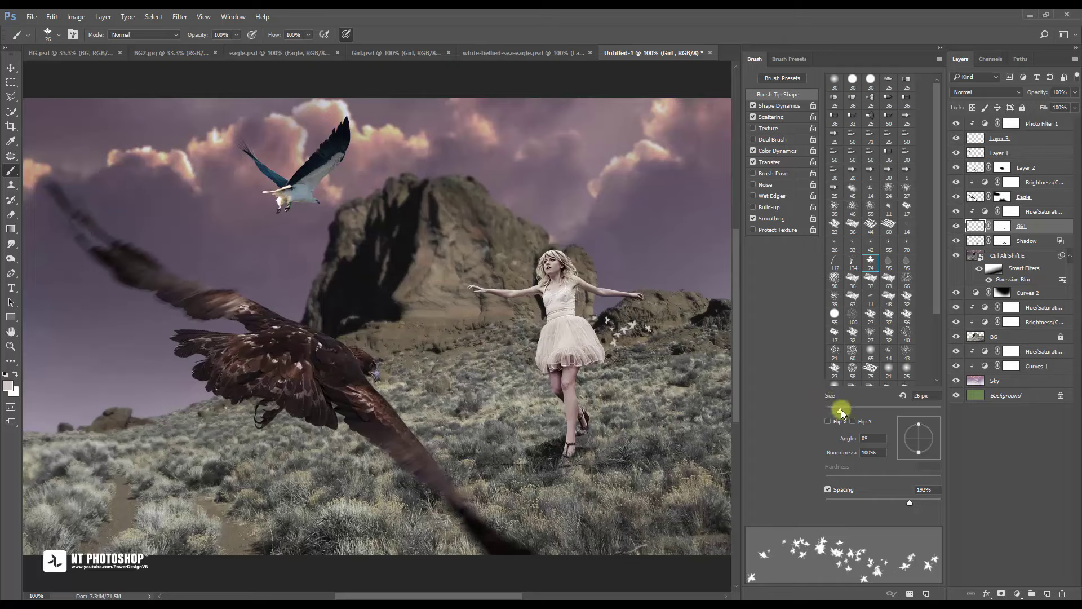
{"action": "left_click_drag", "start_coordinate": [841, 410], "coordinate": [835, 411]}
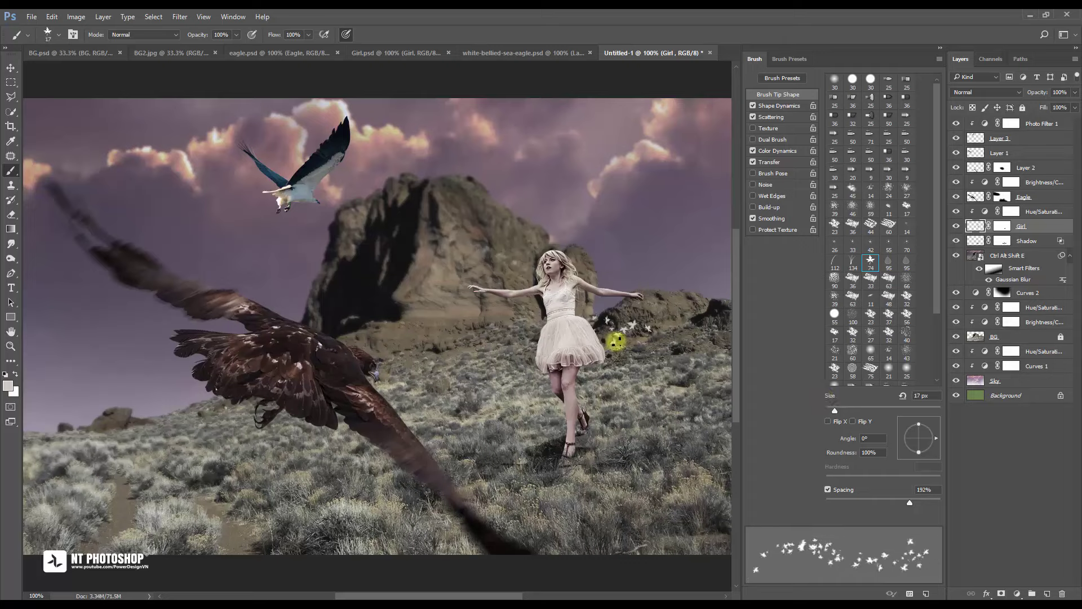
{"action": "mouse_move", "coordinate": [617, 344]}
{"action": "left_mouse_down"}
{"action": "mouse_move", "coordinate": [702, 337]}
{"action": "mouse_move", "coordinate": [692, 330]}
{"action": "left_mouse_up"}
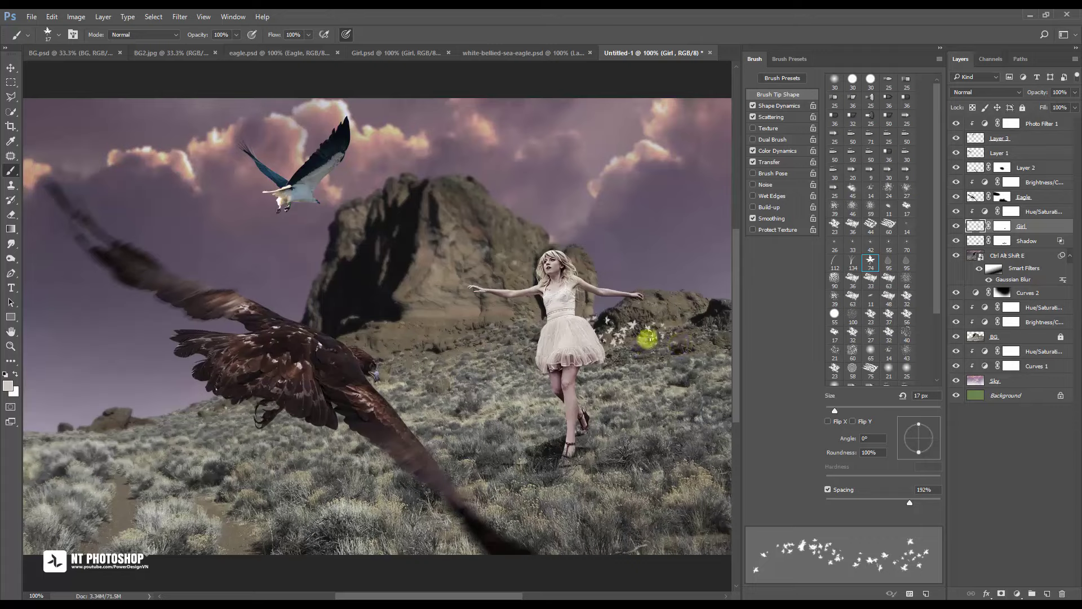
{"action": "left_click_drag", "start_coordinate": [647, 338], "coordinate": [696, 331]}
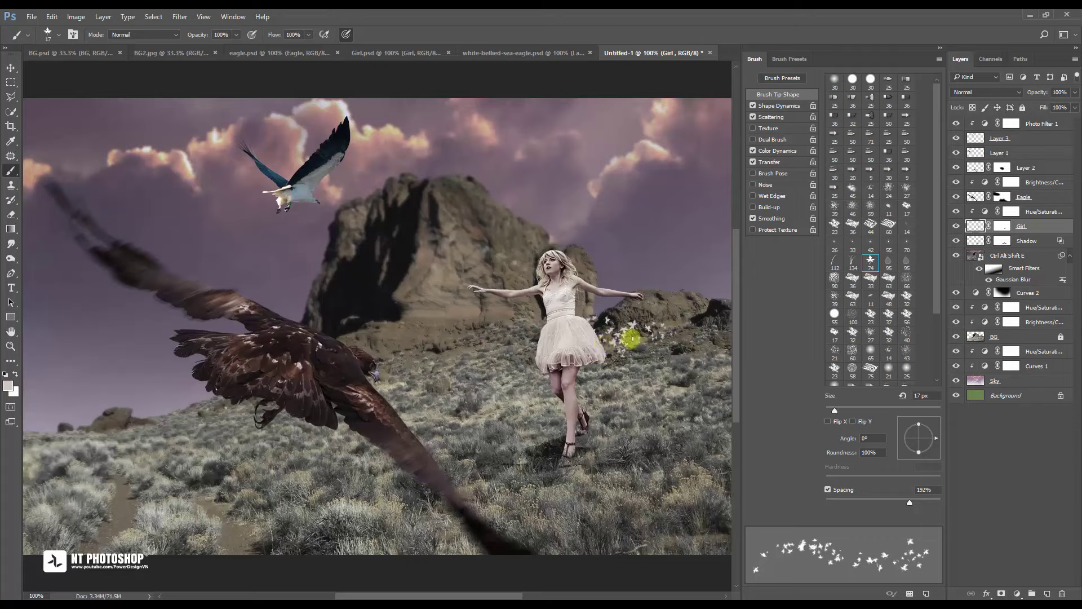
{"action": "left_click_drag", "start_coordinate": [835, 410], "coordinate": [832, 410]}
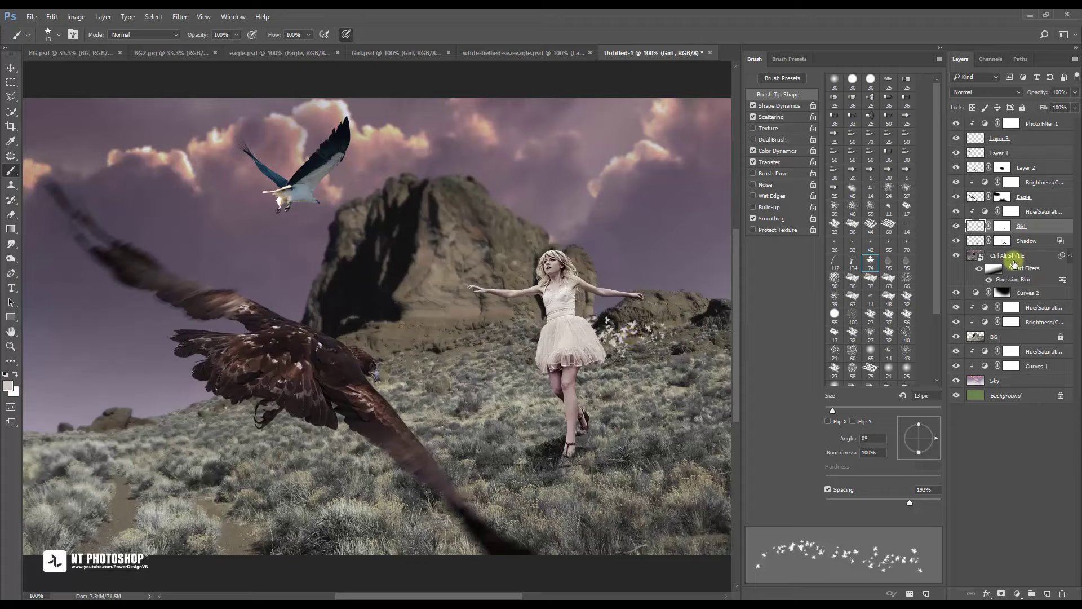
Paint black star gaps on the Girl layer mask along the dress's right edge, Color Dynamics off
{"action": "left_click", "coordinate": [976, 229]}
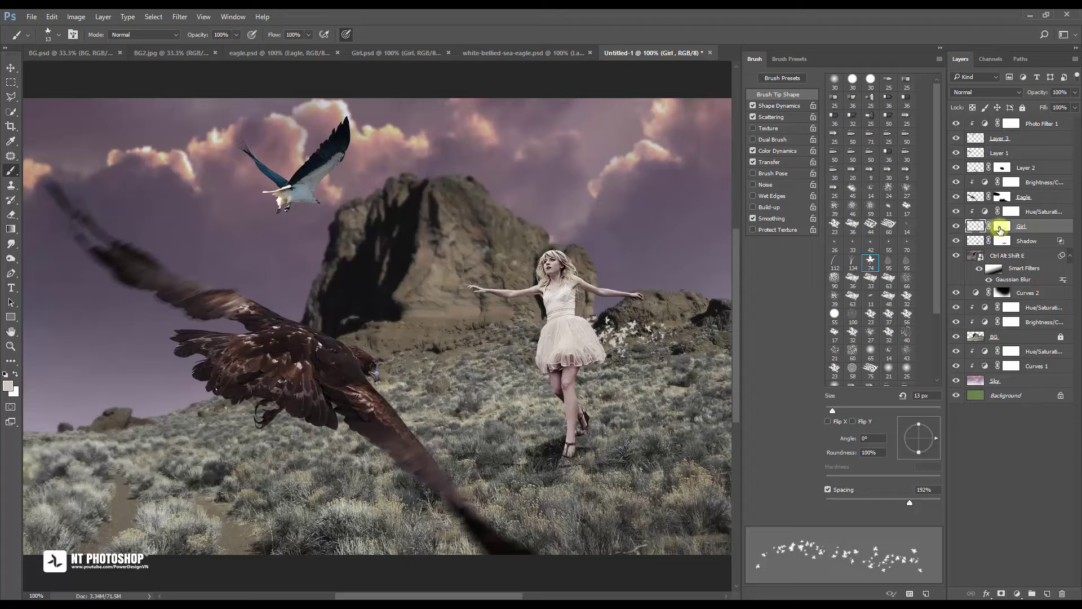
{"action": "left_click", "coordinate": [1000, 227]}
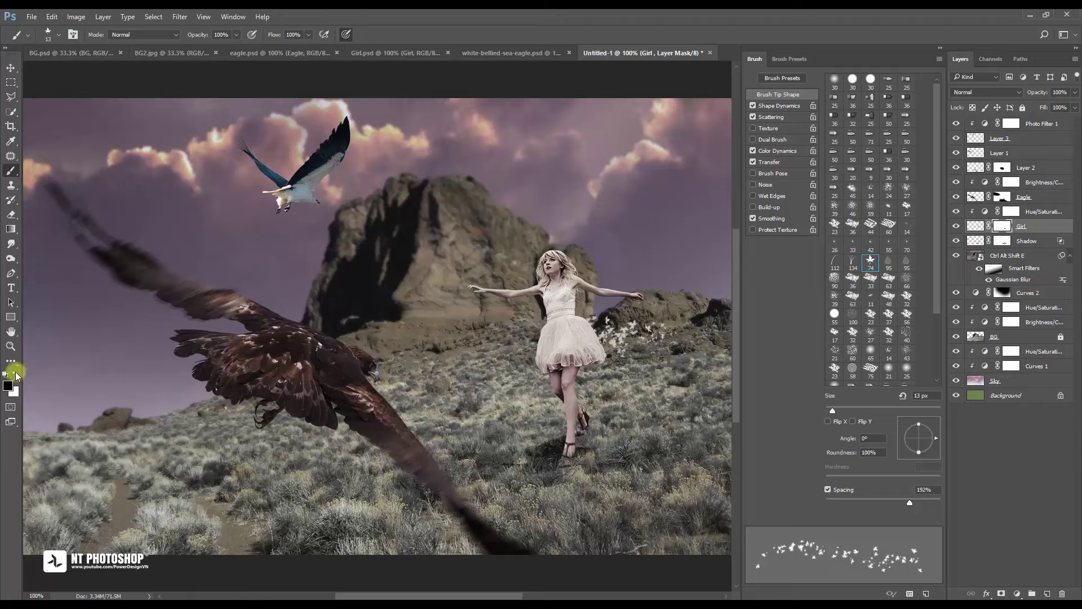
{"action": "left_click", "coordinate": [753, 151]}
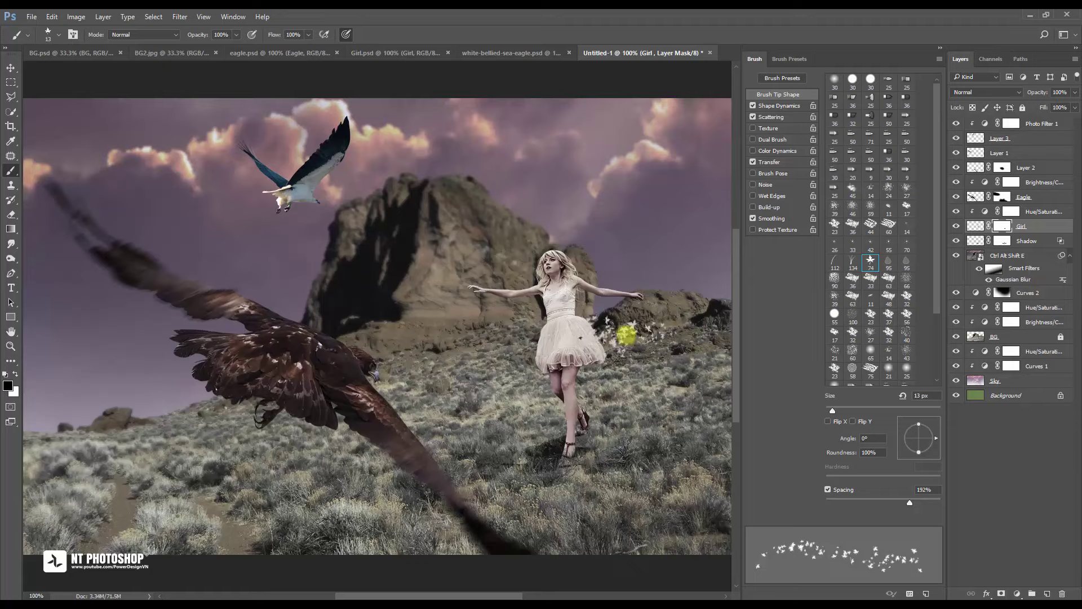
{"action": "left_click_drag", "start_coordinate": [834, 410], "coordinate": [835, 410]}
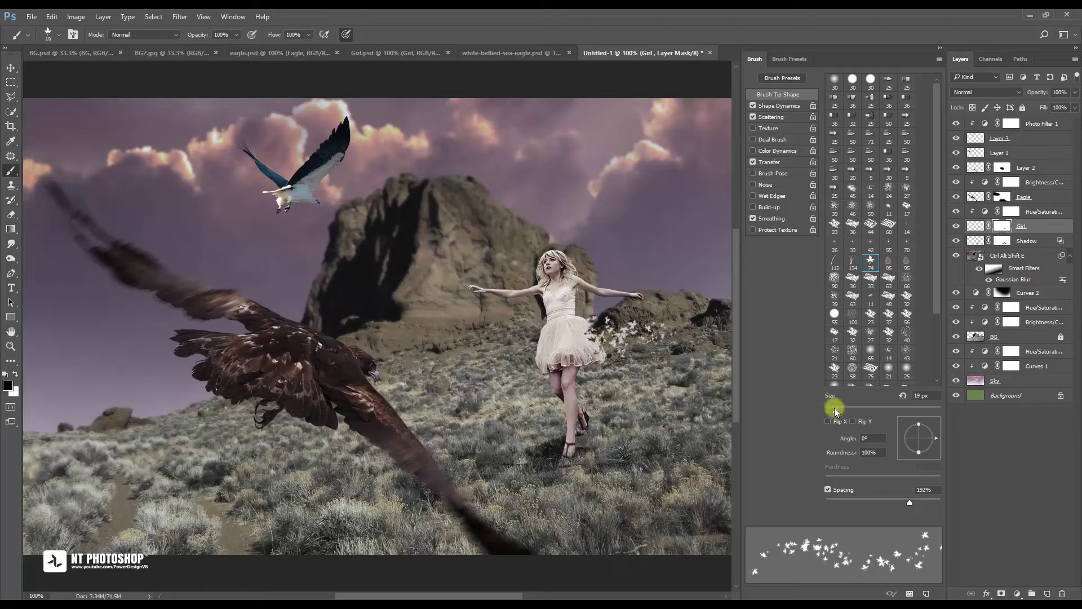
{"action": "left_click_drag", "start_coordinate": [836, 410], "coordinate": [832, 409]}
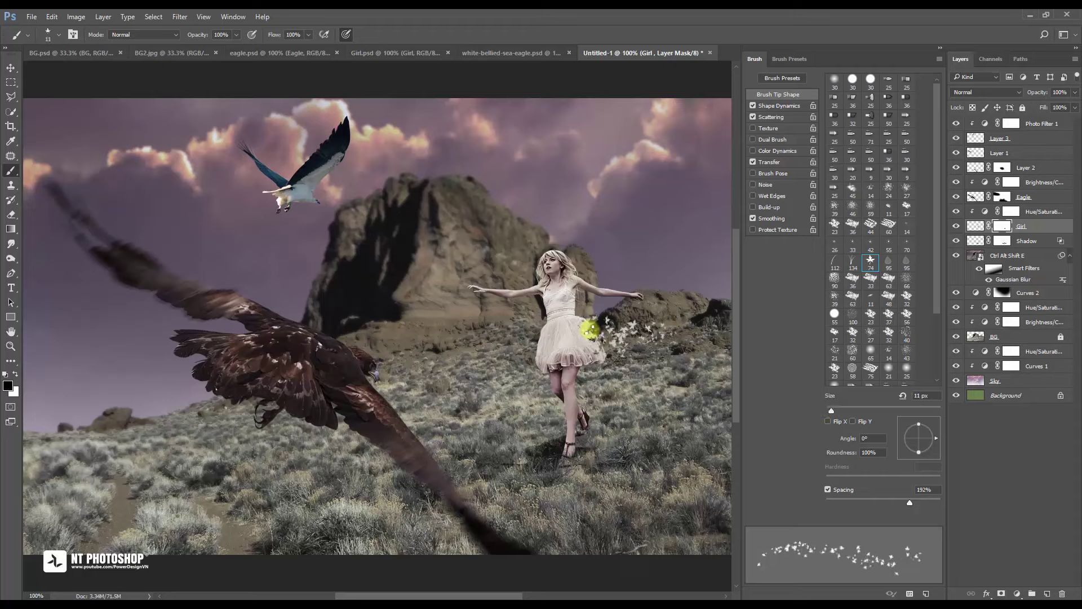
{"action": "left_click_drag", "start_coordinate": [591, 329], "coordinate": [619, 346]}
{"action": "left_click", "coordinate": [975, 227]}
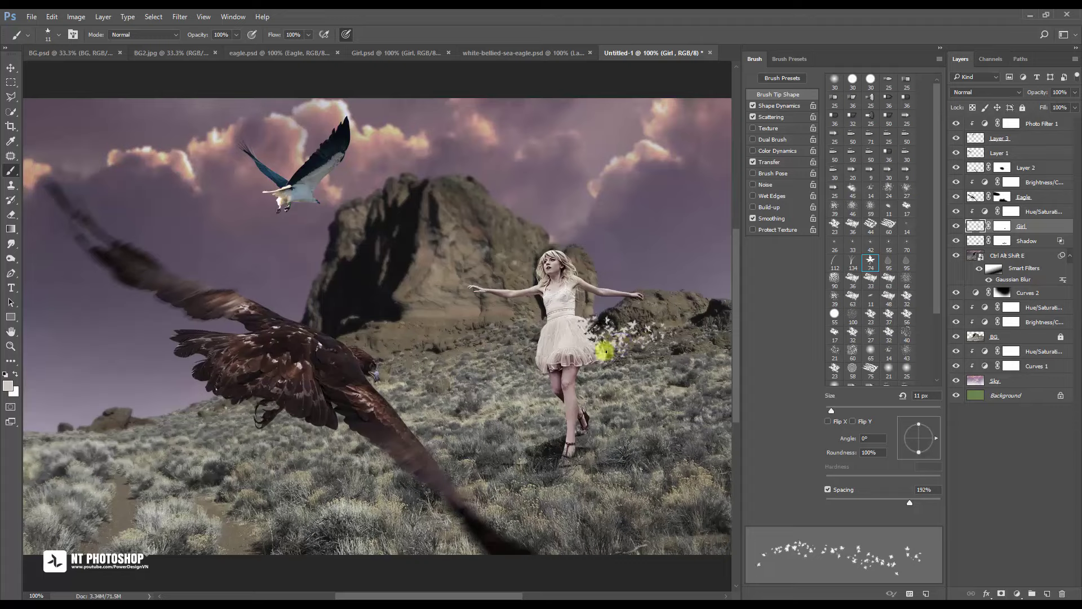
Close the brush settings panels, switch to the Move tool, and preview Layer 3 hidden and shown
{"action": "left_click", "coordinate": [938, 59]}
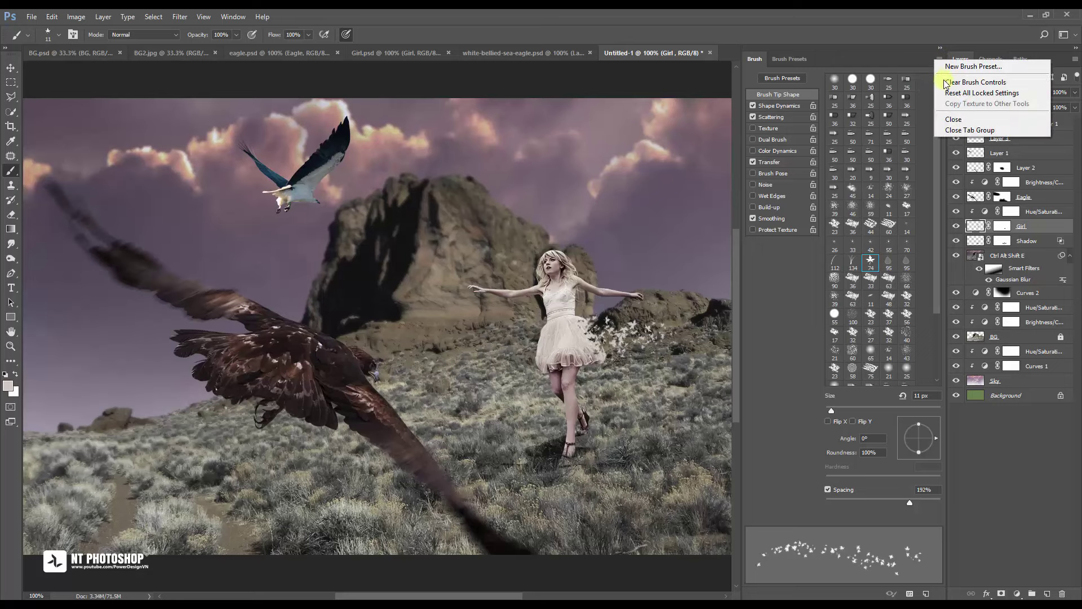
{"action": "left_click", "coordinate": [955, 130]}
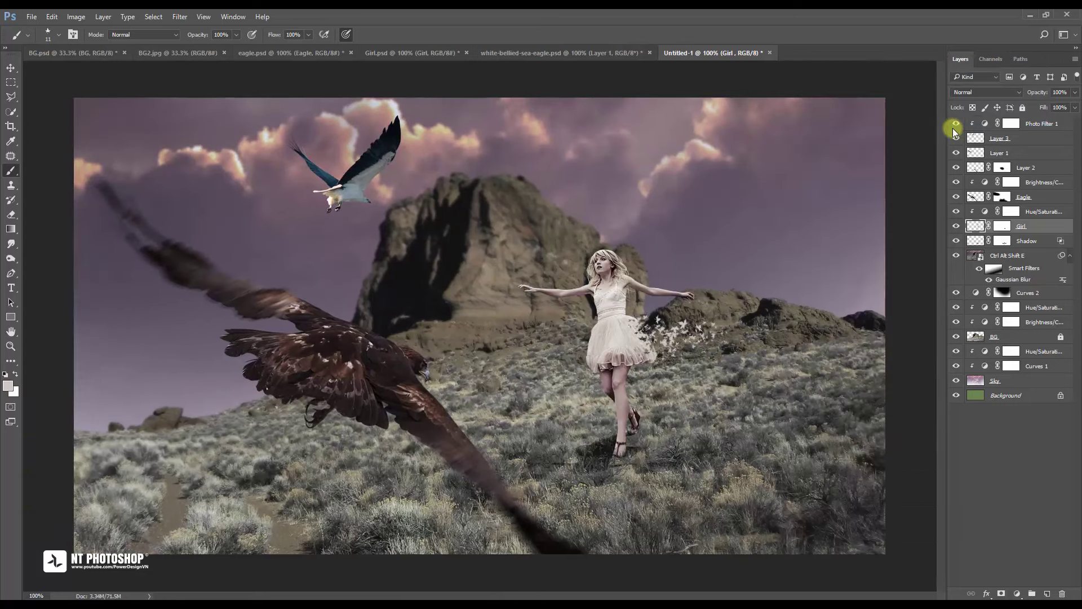
{"action": "left_click", "coordinate": [956, 226]}
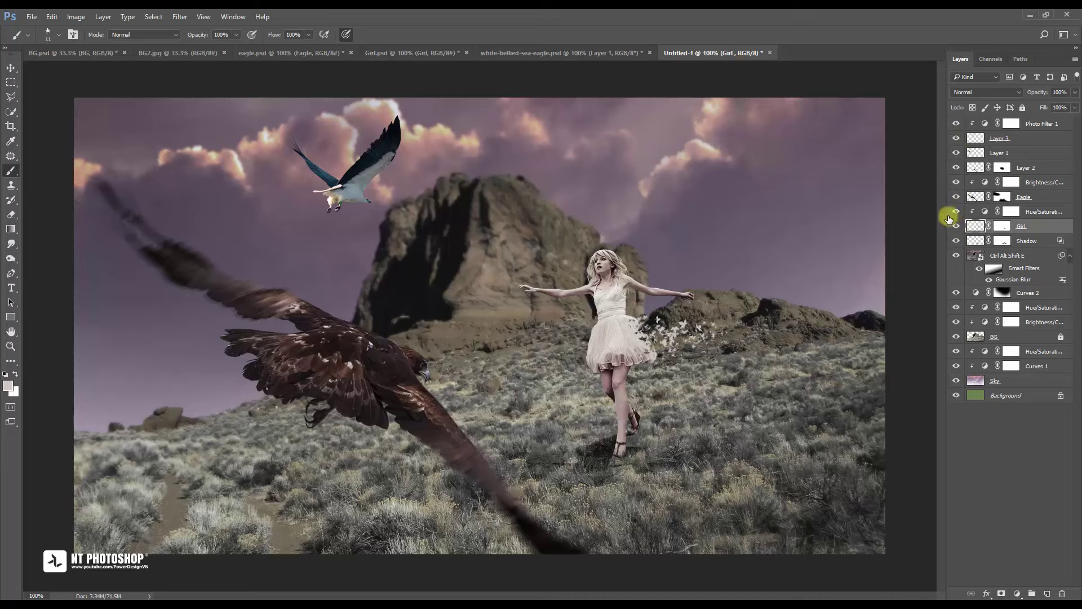
{"action": "key", "text": "v"}
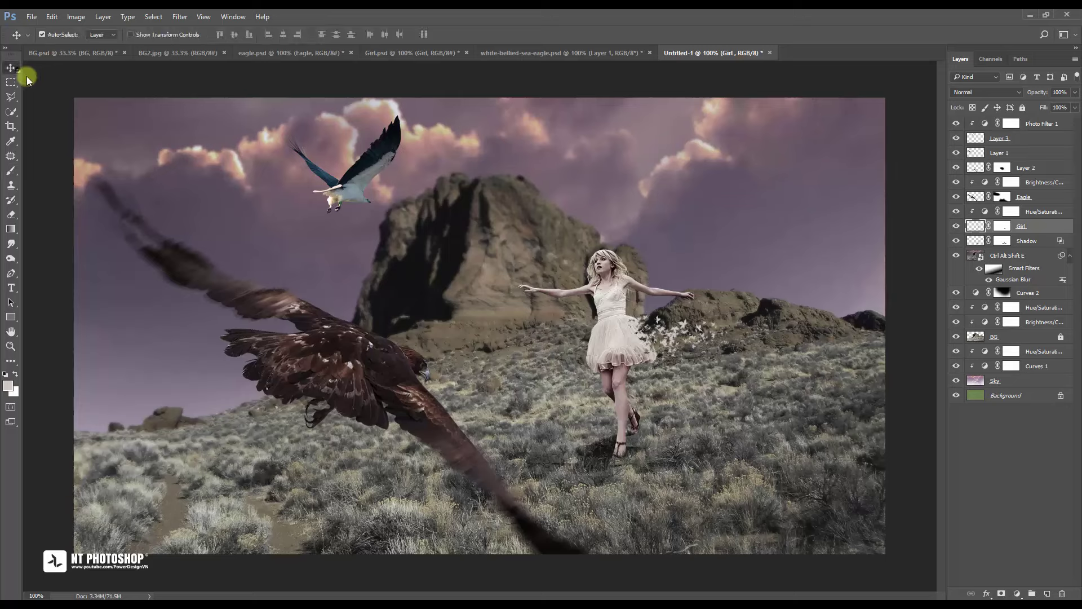
{"action": "left_click", "coordinate": [995, 420]}
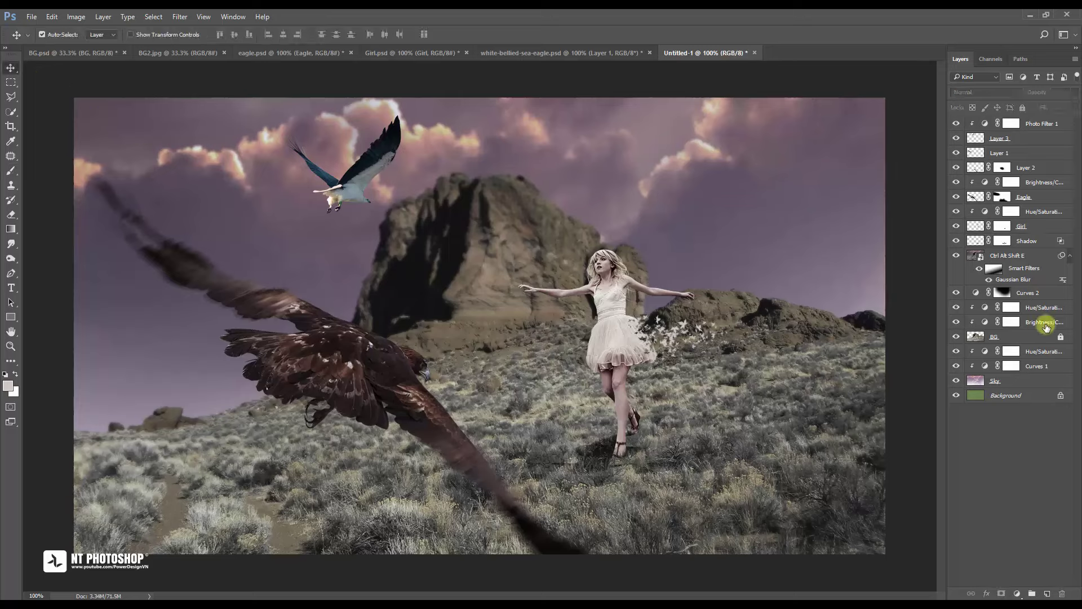
{"action": "left_click", "coordinate": [956, 138]}
{"action": "left_click", "coordinate": [956, 138]}
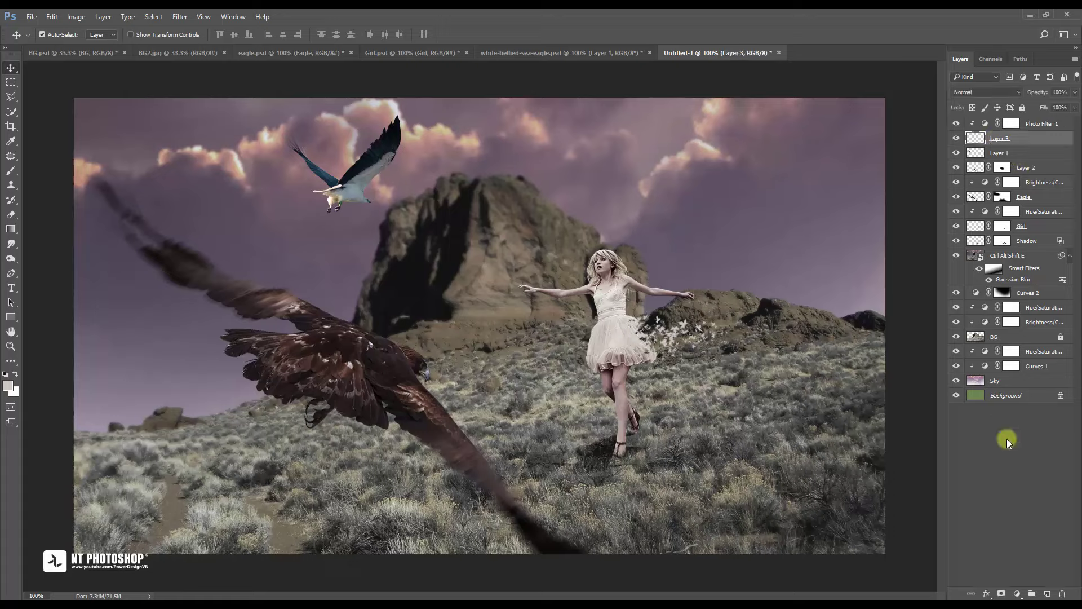
{"action": "left_click", "coordinate": [1017, 594]}
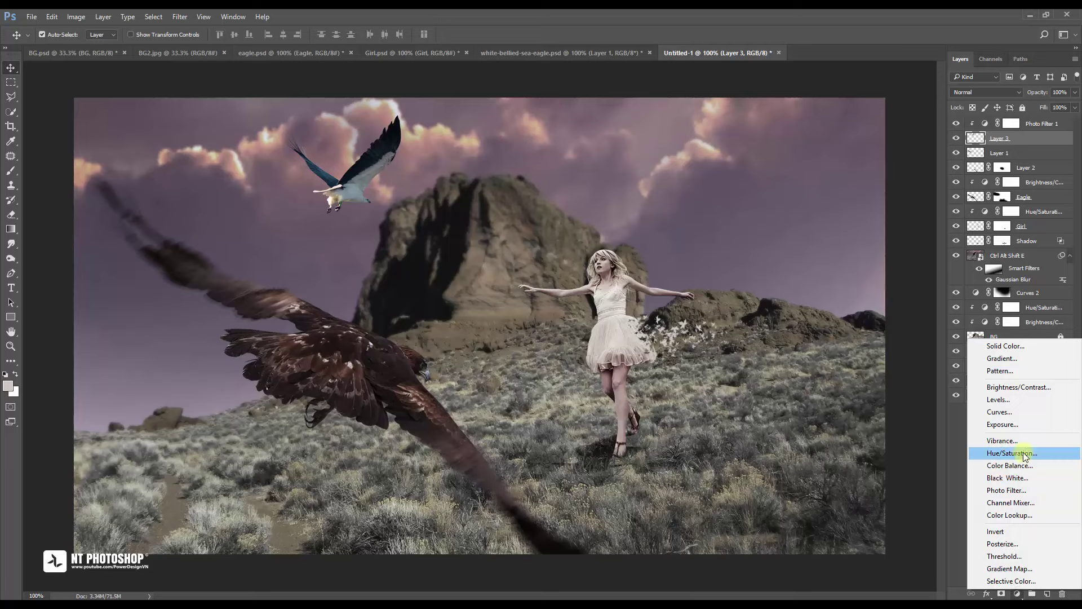
Add a Hue/Saturation adjustment with saturation at -36, then compare Layer 1 and eagle visibility
{"action": "left_click", "coordinate": [1025, 455]}
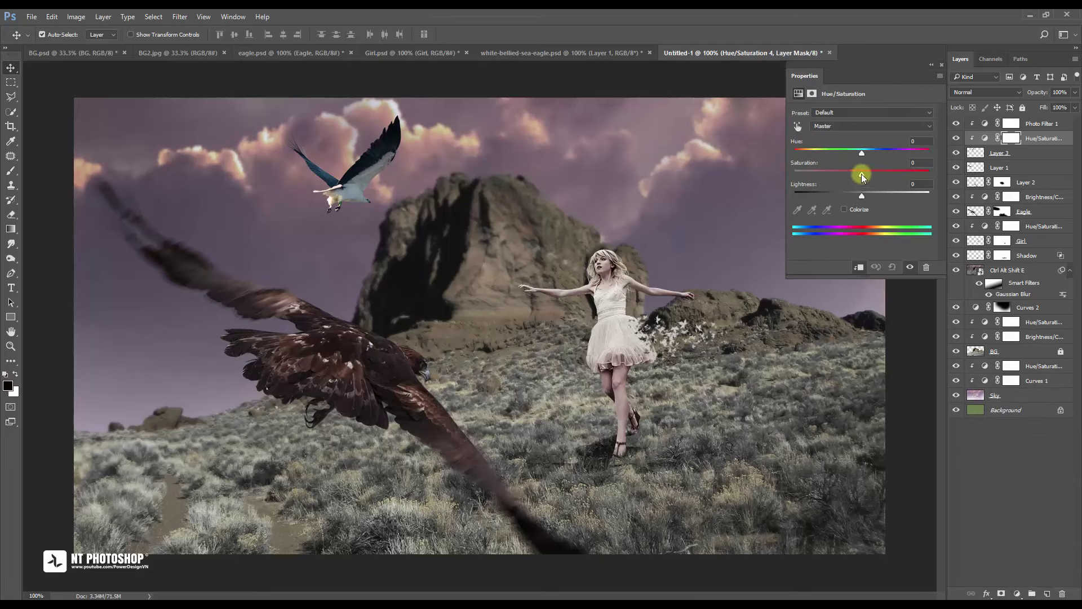
{"action": "left_click_drag", "start_coordinate": [862, 175], "coordinate": [832, 175]}
{"action": "mouse_move", "coordinate": [833, 174]}
{"action": "left_mouse_down"}
{"action": "mouse_move", "coordinate": [868, 175]}
{"action": "mouse_move", "coordinate": [838, 177]}
{"action": "left_mouse_up"}
{"action": "left_click", "coordinate": [941, 66]}
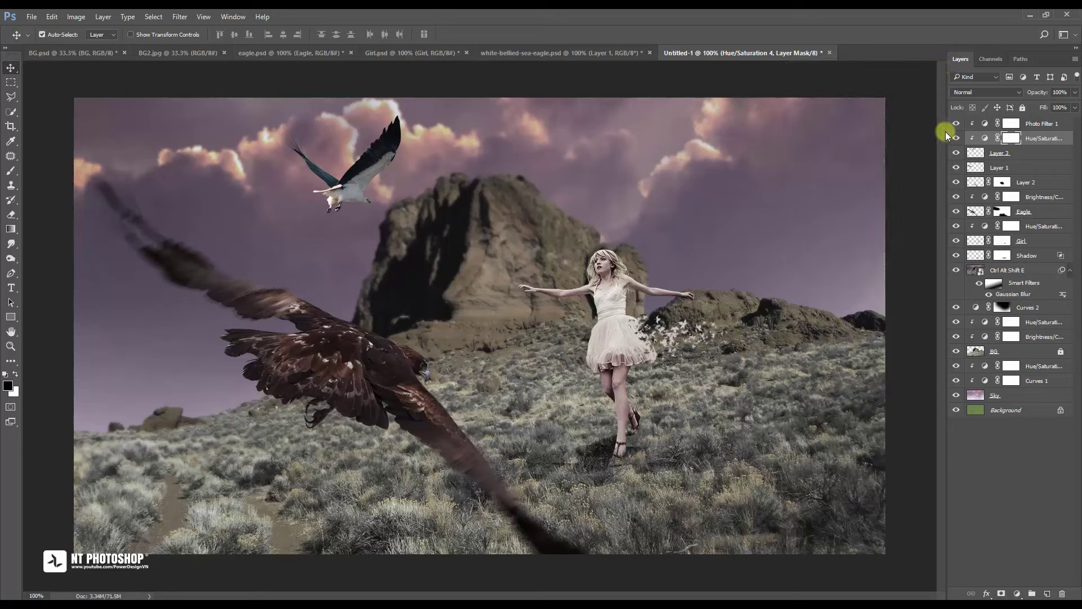
{"action": "left_click", "coordinate": [955, 168]}
{"action": "left_click", "coordinate": [955, 167]}
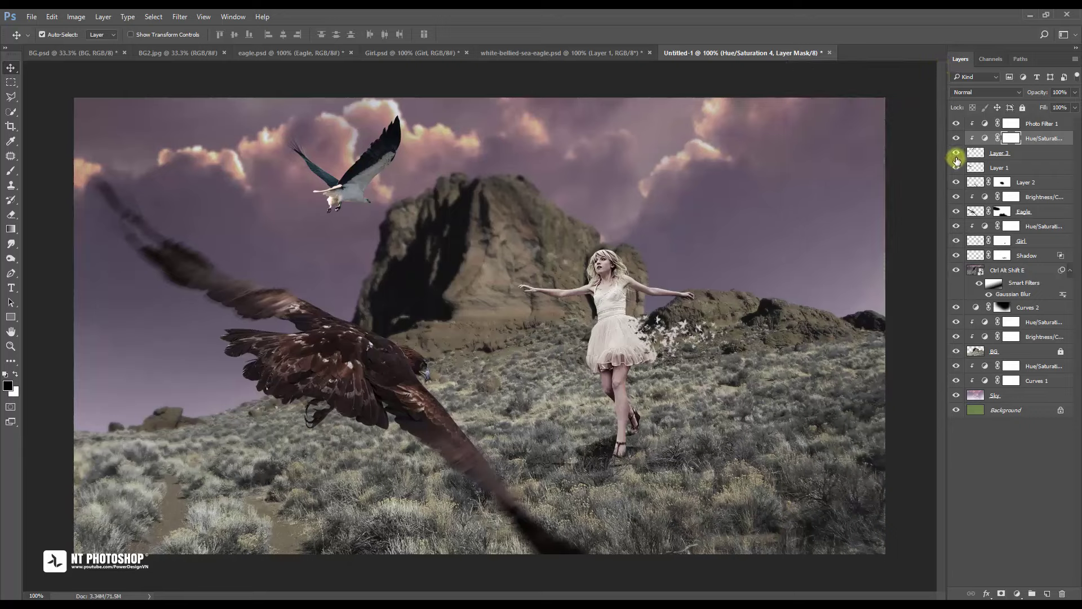
{"action": "left_click", "coordinate": [956, 156]}
{"action": "left_click", "coordinate": [1027, 123]}
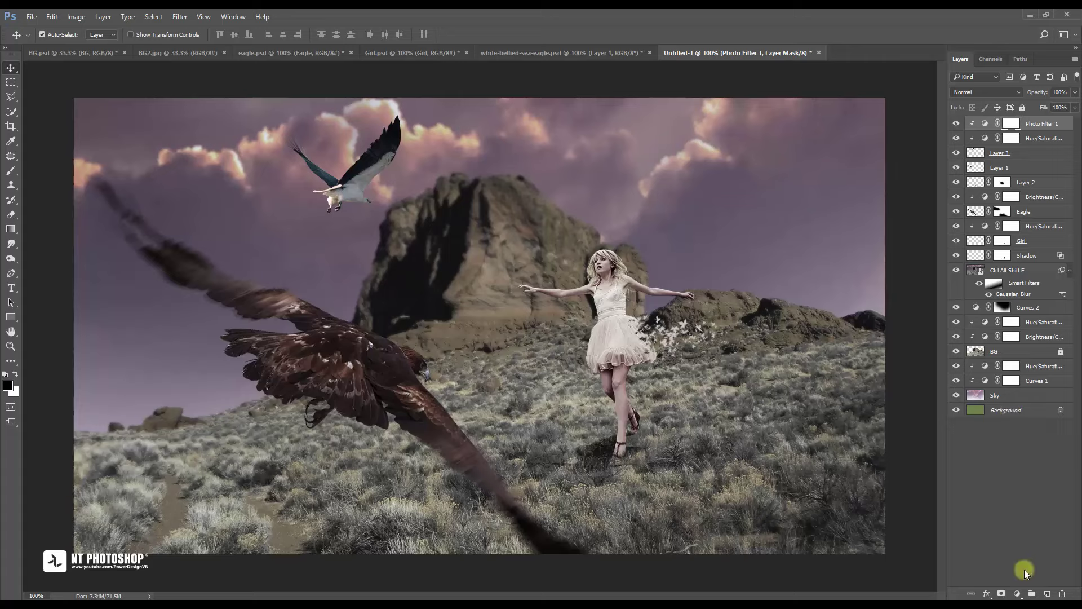
Add a Curves adjustment on top with the RGB curve pulled down to darken everything
{"action": "left_click", "coordinate": [1019, 593]}
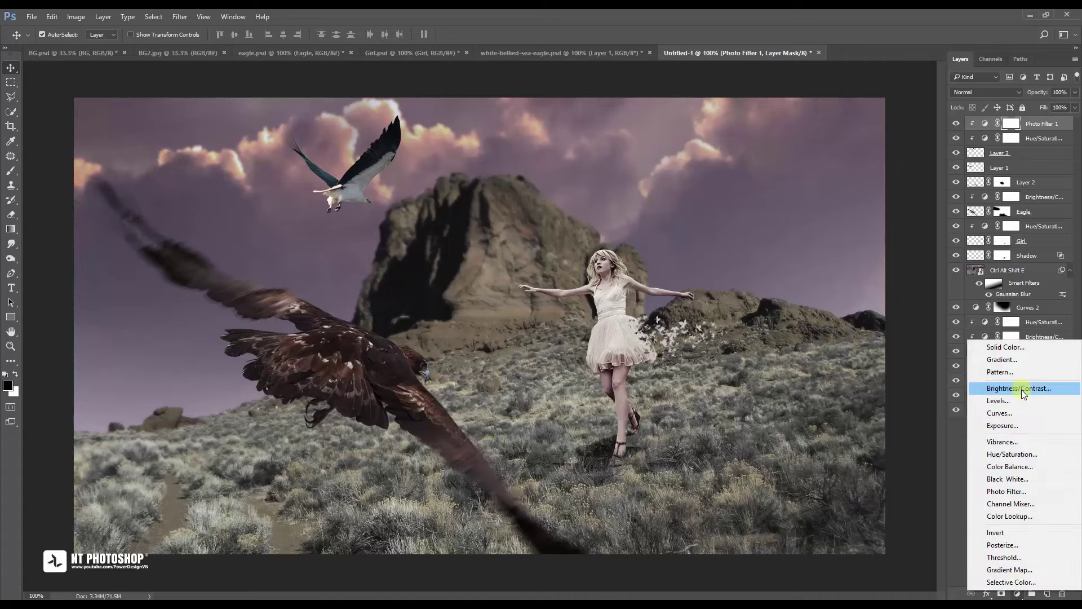
{"action": "left_click", "coordinate": [1026, 413]}
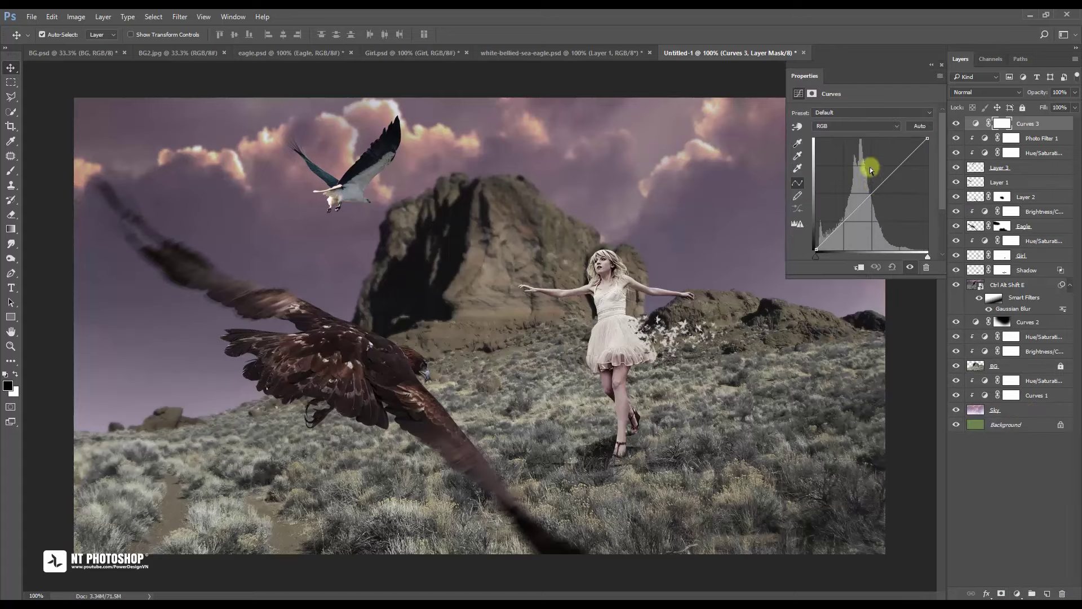
{"action": "left_click_drag", "start_coordinate": [862, 194], "coordinate": [864, 221]}
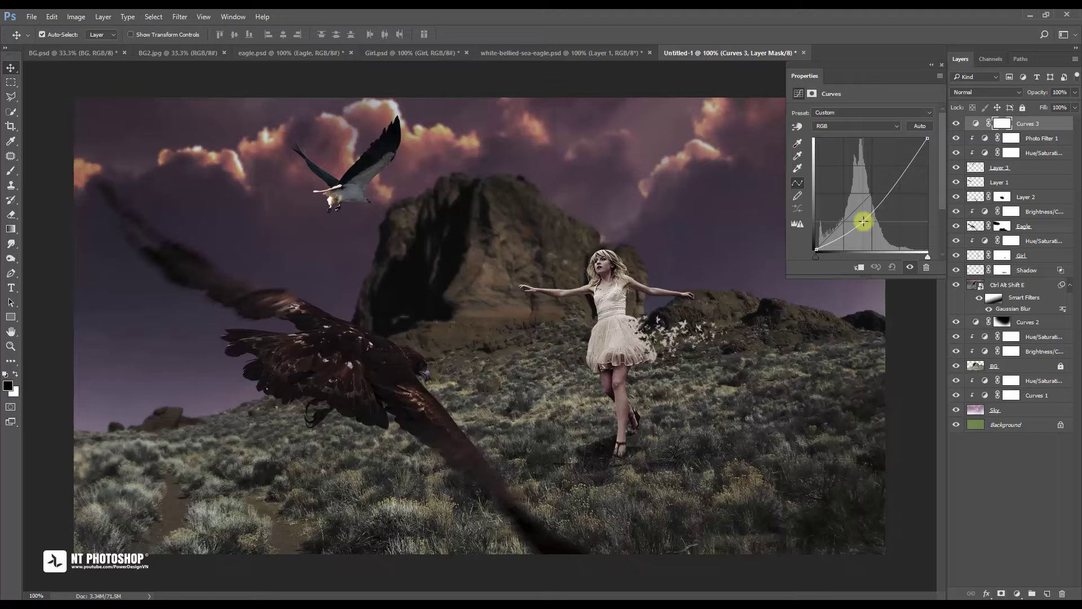
{"action": "left_click", "coordinate": [942, 64]}
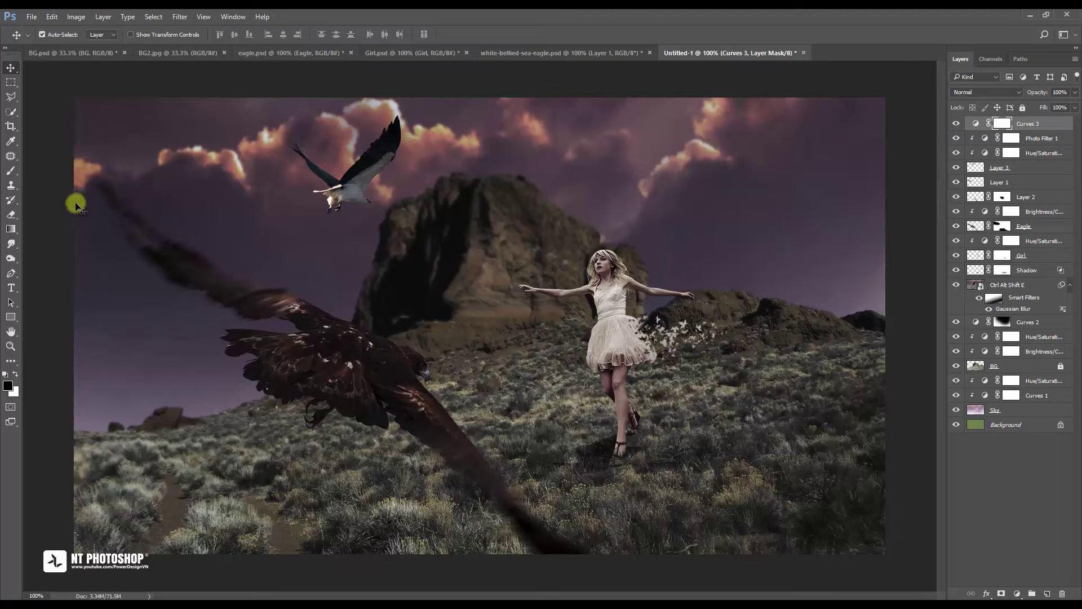
Set up a large soft round brush at 60% opacity
{"action": "left_click", "coordinate": [11, 171]}
{"action": "right_click", "coordinate": [201, 244]}
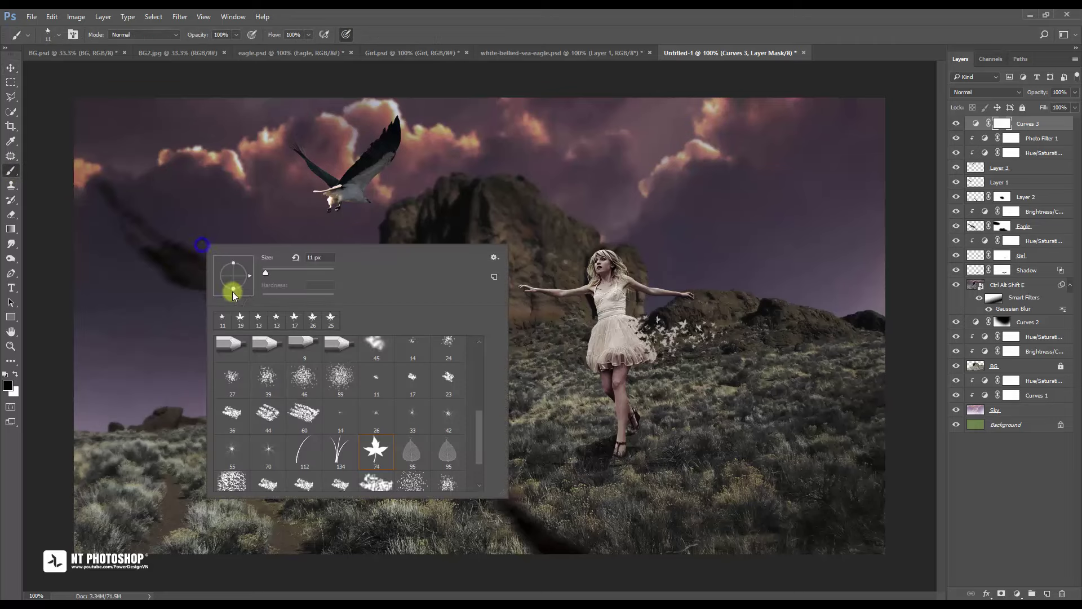
{"action": "left_click_drag", "start_coordinate": [476, 420], "coordinate": [478, 341]}
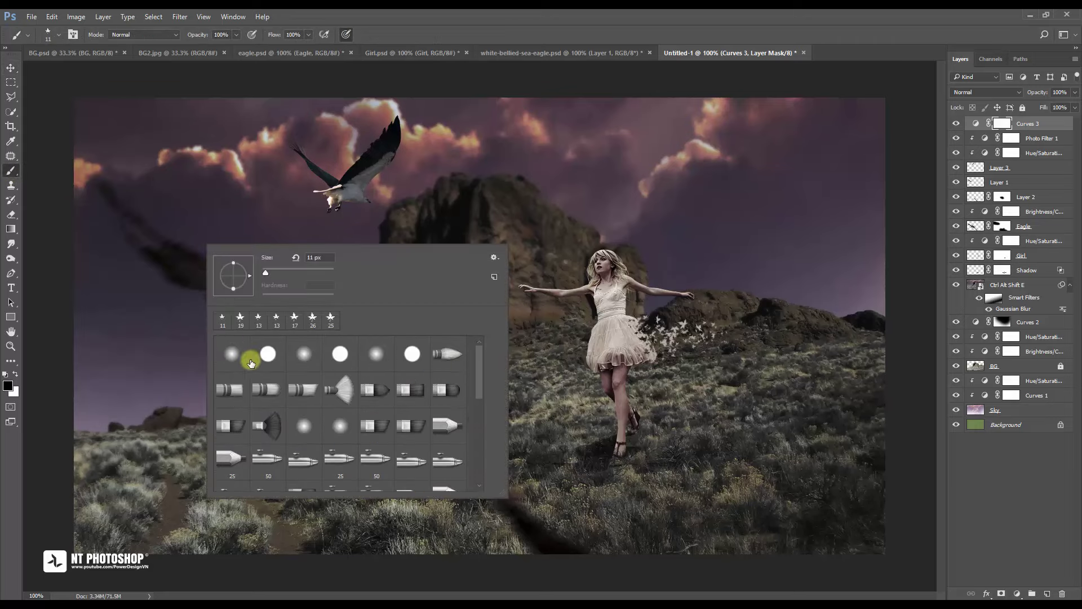
{"action": "left_click", "coordinate": [230, 355]}
{"action": "double_click", "coordinate": [230, 355]}
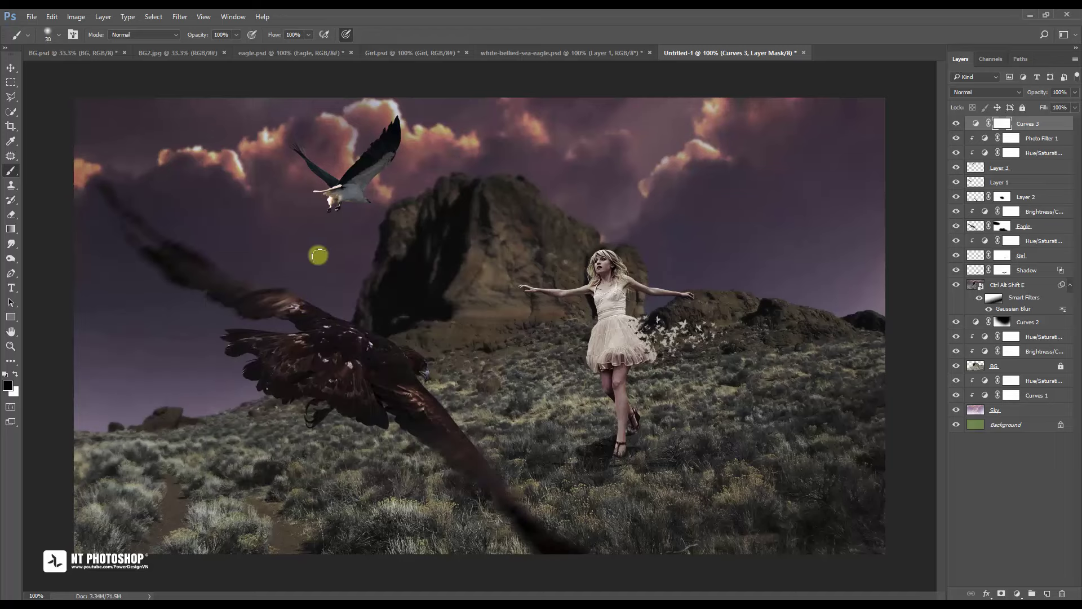
{"action": "key", "text": "bracketright"}
{"action": "key", "text": "bracketright"}
{"action": "key", "text": "bracketright"}
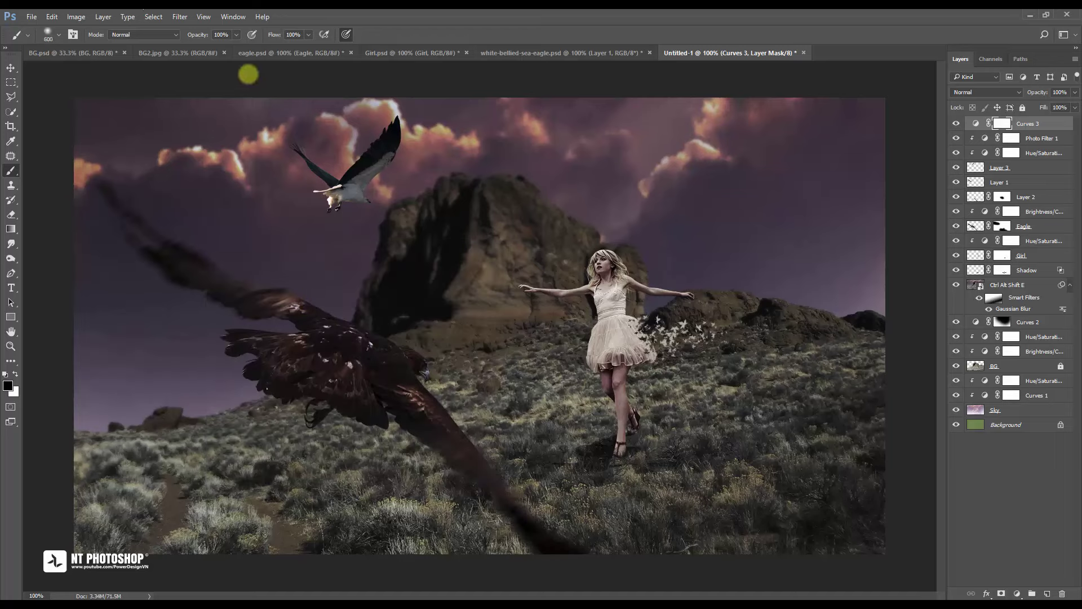
{"action": "left_click_drag", "start_coordinate": [237, 34], "coordinate": [217, 49]}
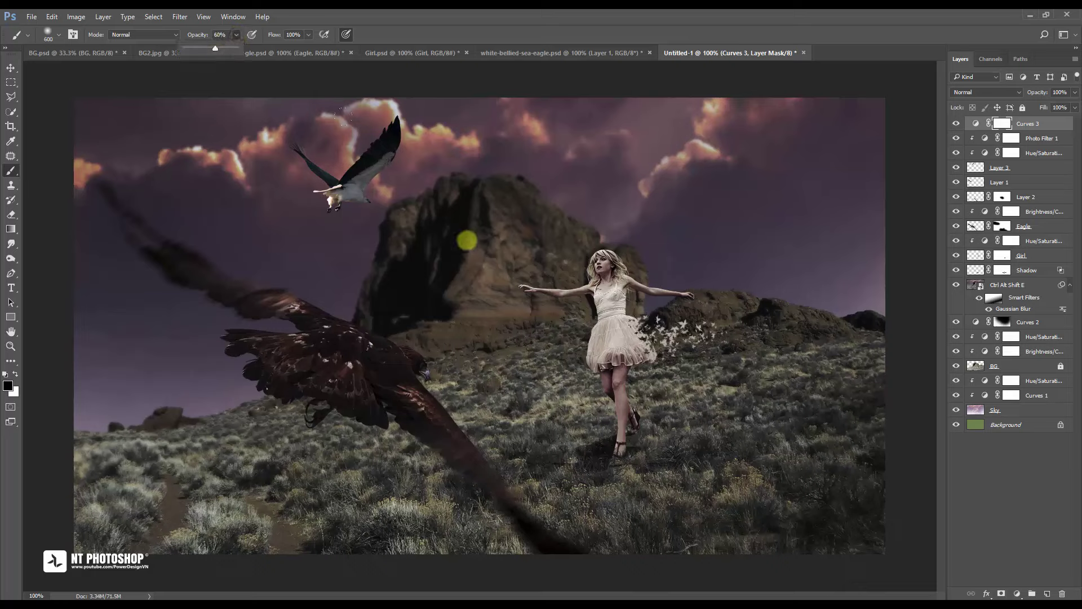
Paint black on the Curves 3 mask over the rock, girl, grass and eagle wing, keeping Curves 3 selected
{"action": "mouse_move", "coordinate": [460, 236]}
{"action": "left_mouse_down"}
{"action": "mouse_move", "coordinate": [641, 310]}
{"action": "mouse_move", "coordinate": [473, 236]}
{"action": "mouse_move", "coordinate": [363, 166]}
{"action": "left_mouse_up"}
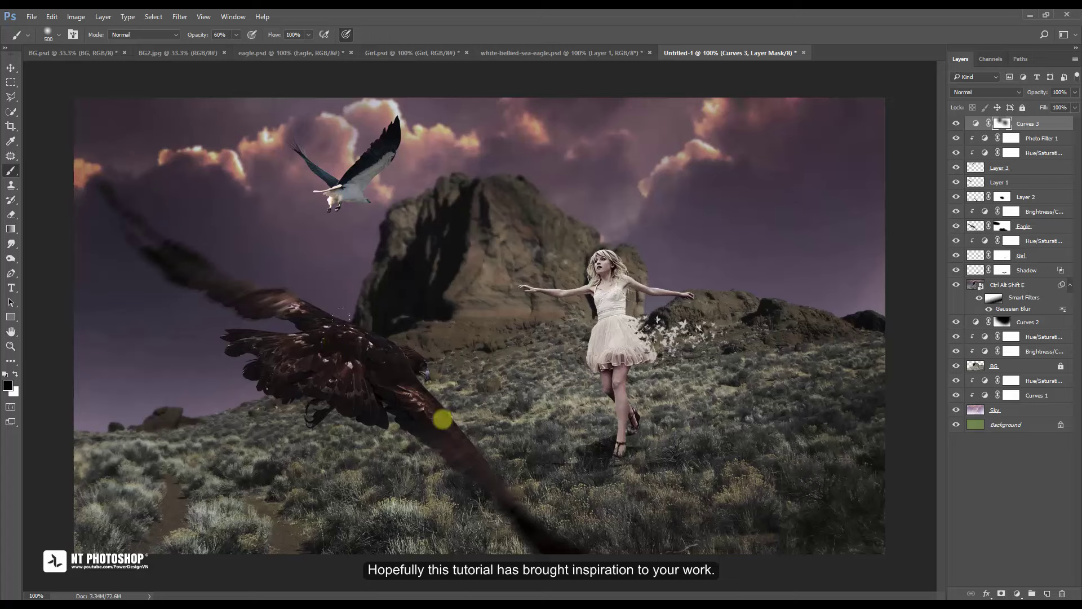
{"action": "key", "text": "bracketleft"}
{"action": "left_click_drag", "start_coordinate": [292, 472], "coordinate": [756, 361]}
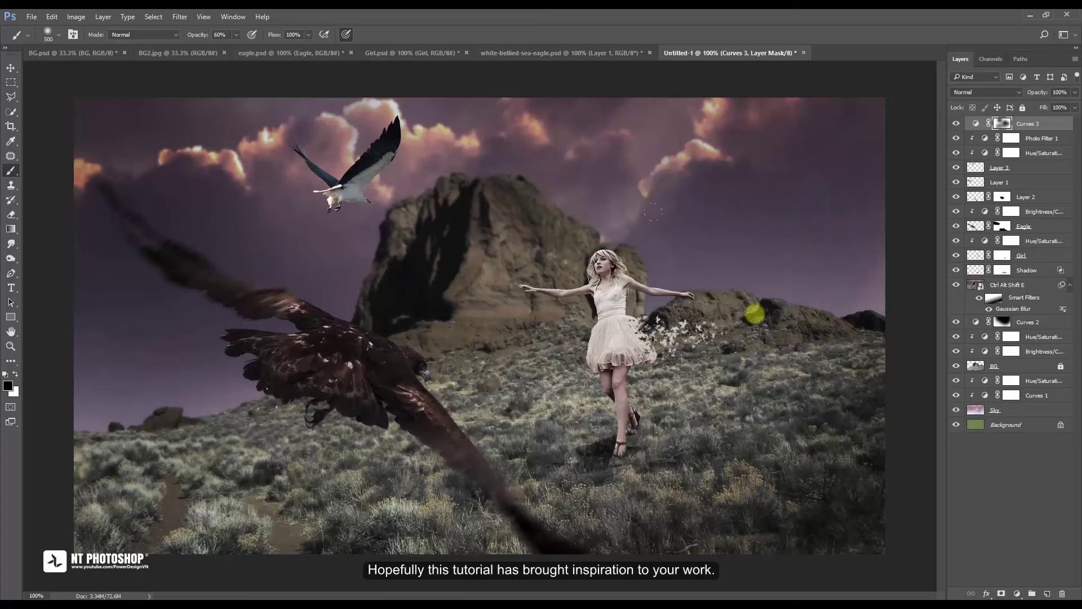
{"action": "key", "text": "bracketleft"}
{"action": "key", "text": "bracketleft"}
{"action": "key", "text": "bracketleft"}
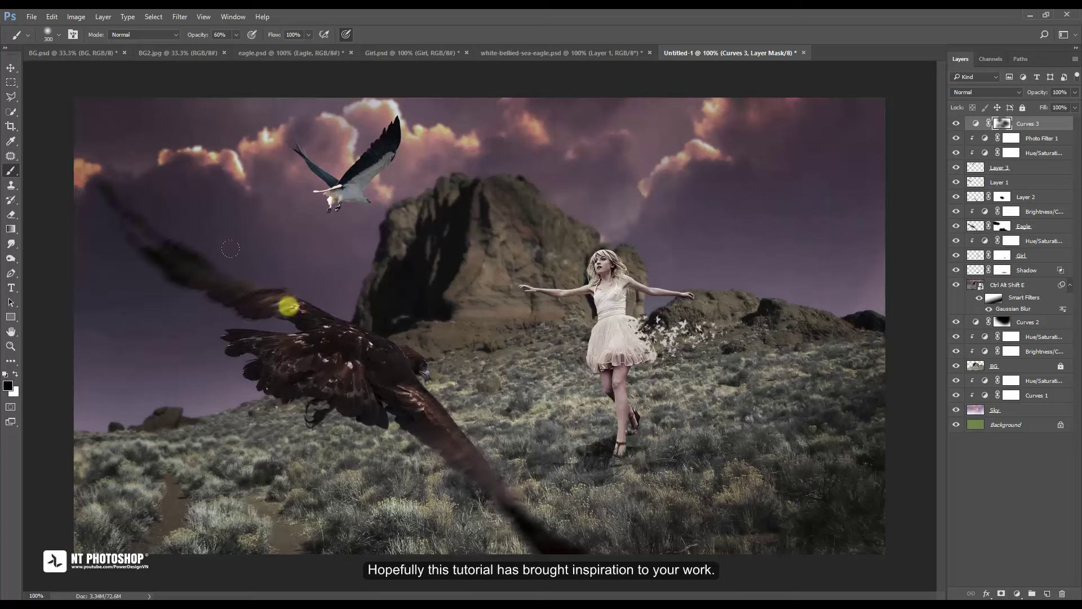
{"action": "left_click_drag", "start_coordinate": [285, 307], "coordinate": [70, 175]}
{"action": "key", "text": "bracketright"}
{"action": "key", "text": "bracketright"}
{"action": "key", "text": "bracketright"}
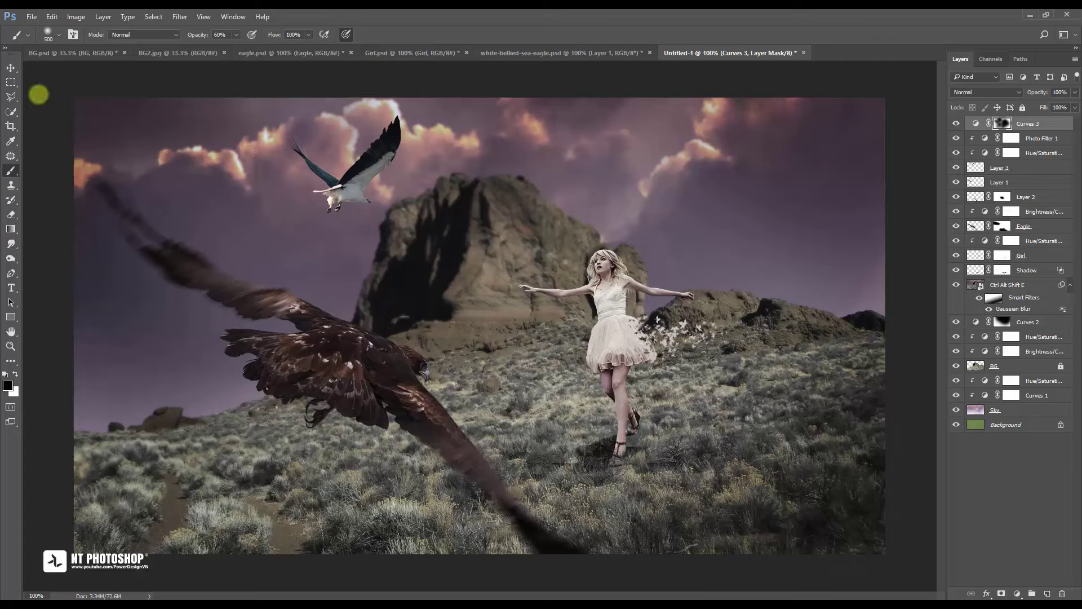
{"action": "left_click", "coordinate": [12, 66]}
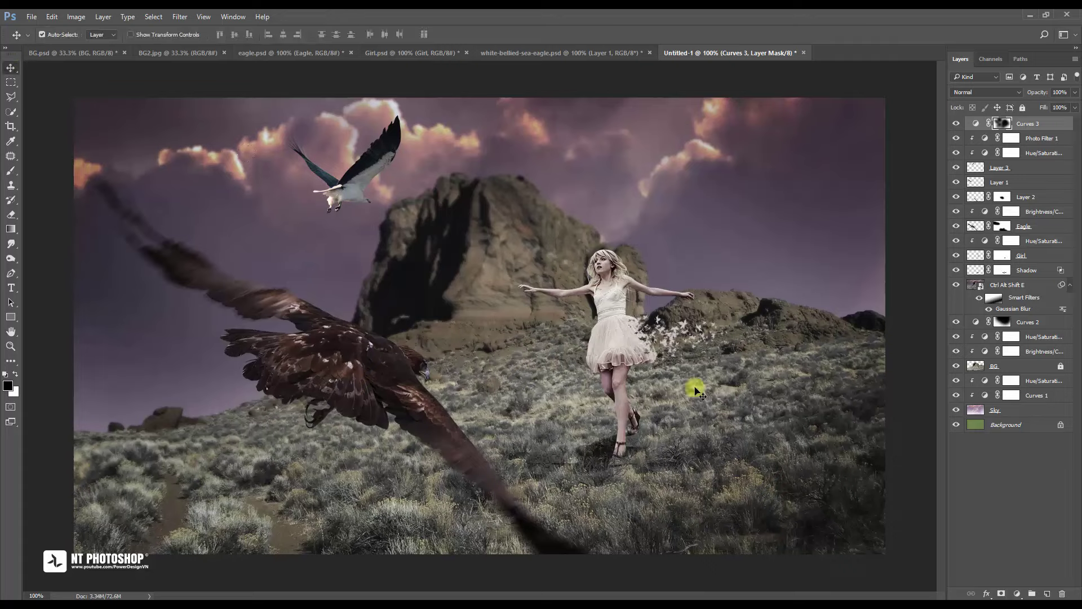
{"action": "left_click", "coordinate": [1000, 475]}
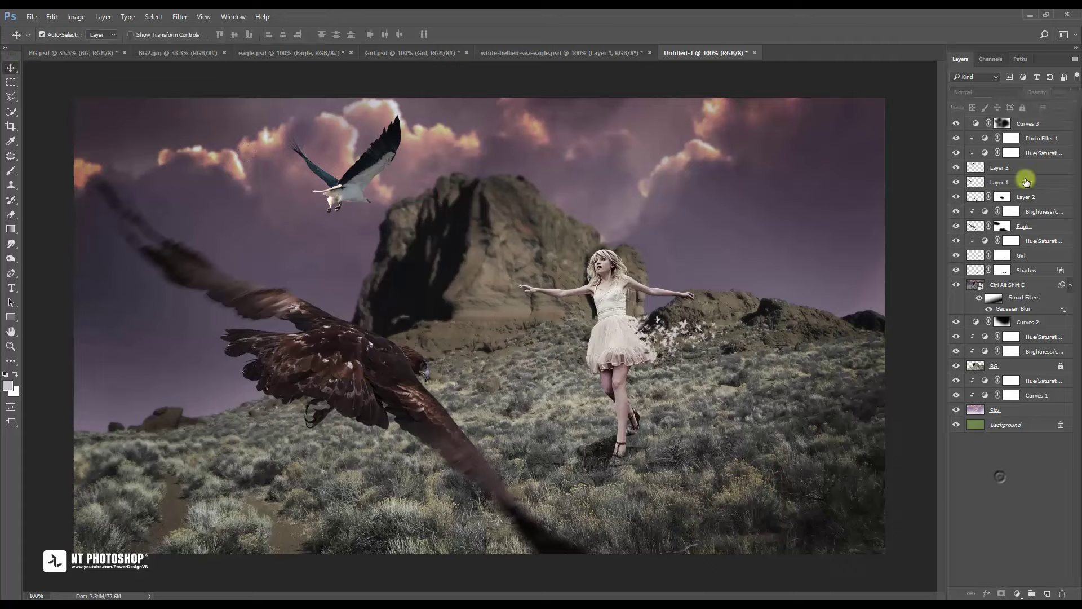
{"action": "left_click", "coordinate": [1039, 126]}
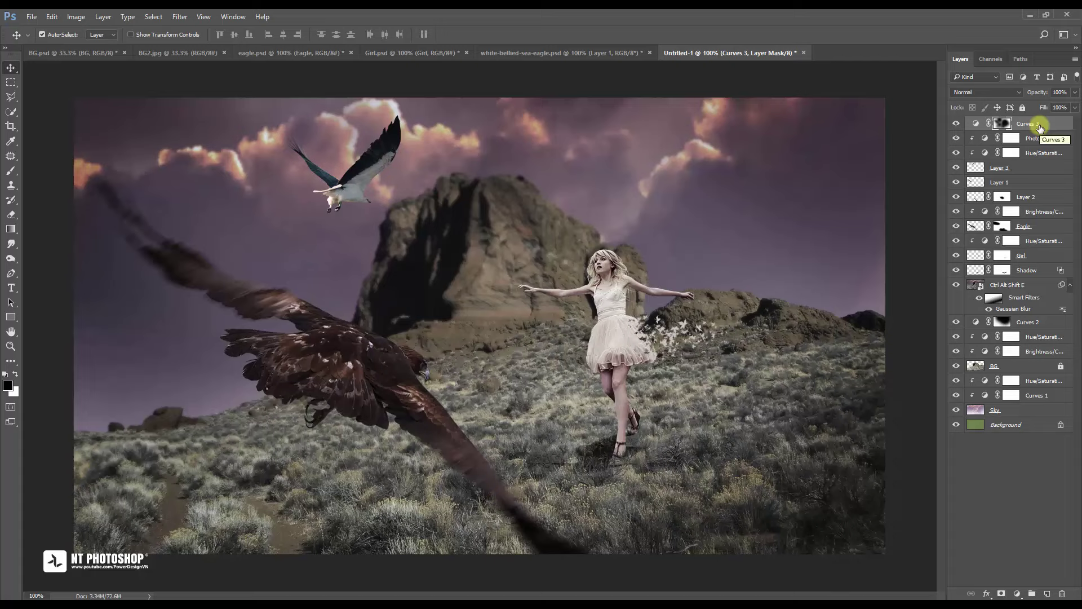
Stamp all visible layers into a new merged layer named Final
{"action": "key", "text": "ctrl+shift+alt+e"}
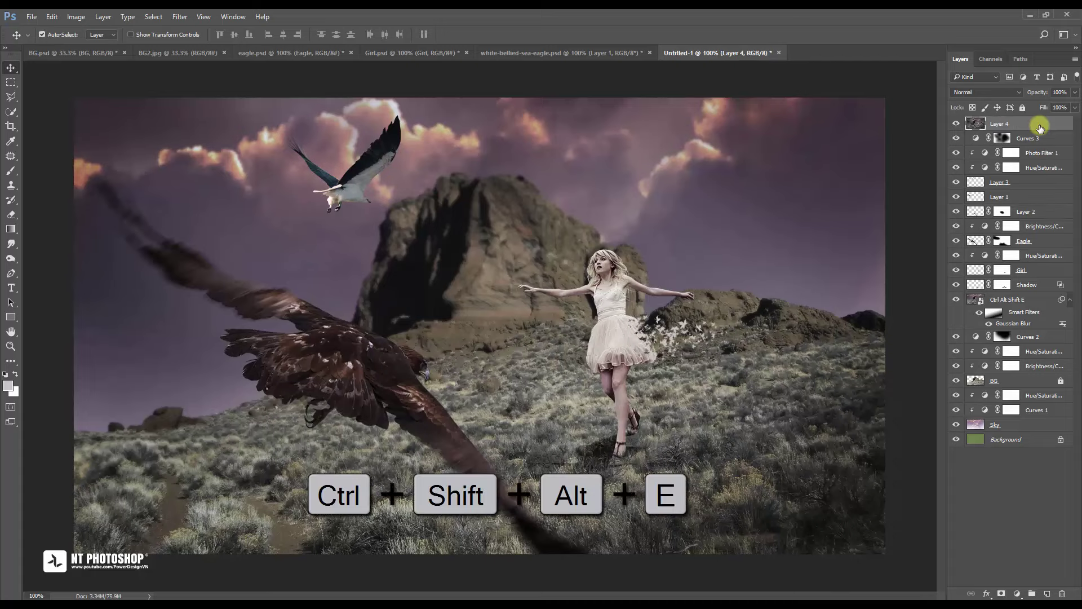
{"action": "double_click", "coordinate": [1003, 125]}
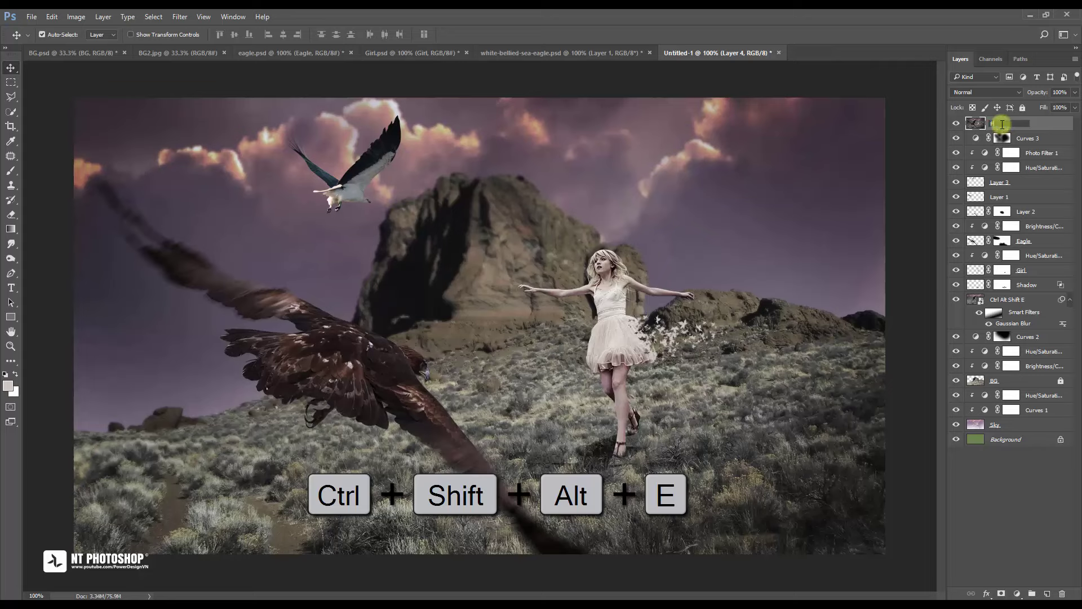
{"action": "key", "text": "Return"}
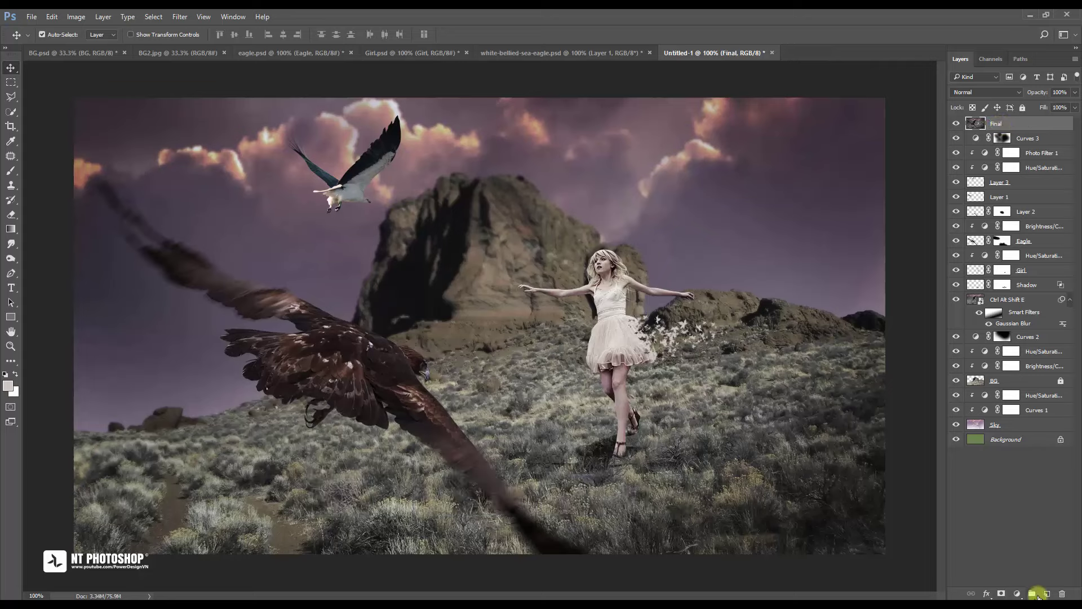
Add a Color Balance adjustment with midtones at Cyan -26, Green +24, Blue +29
{"action": "left_click", "coordinate": [1018, 594]}
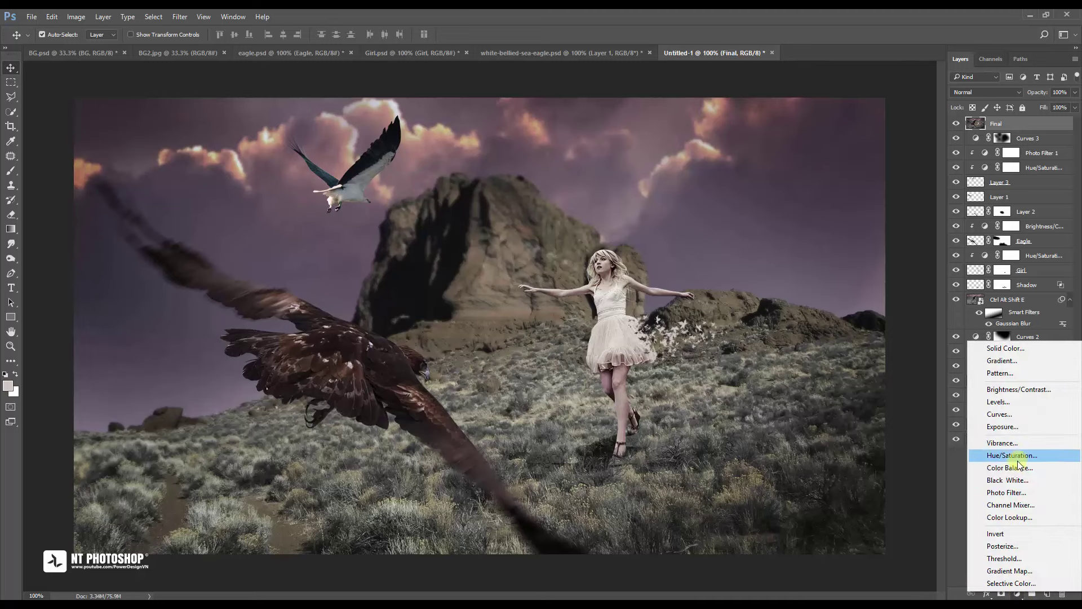
{"action": "left_click", "coordinate": [1017, 468]}
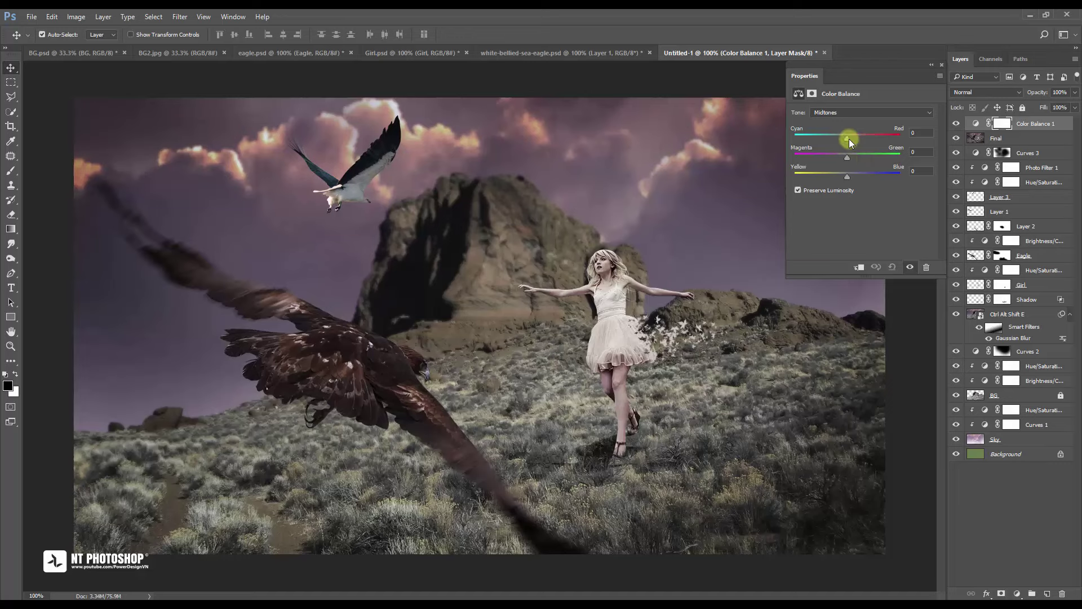
{"action": "left_click_drag", "start_coordinate": [847, 138], "coordinate": [836, 139]}
{"action": "left_click_drag", "start_coordinate": [847, 160], "coordinate": [855, 181]}
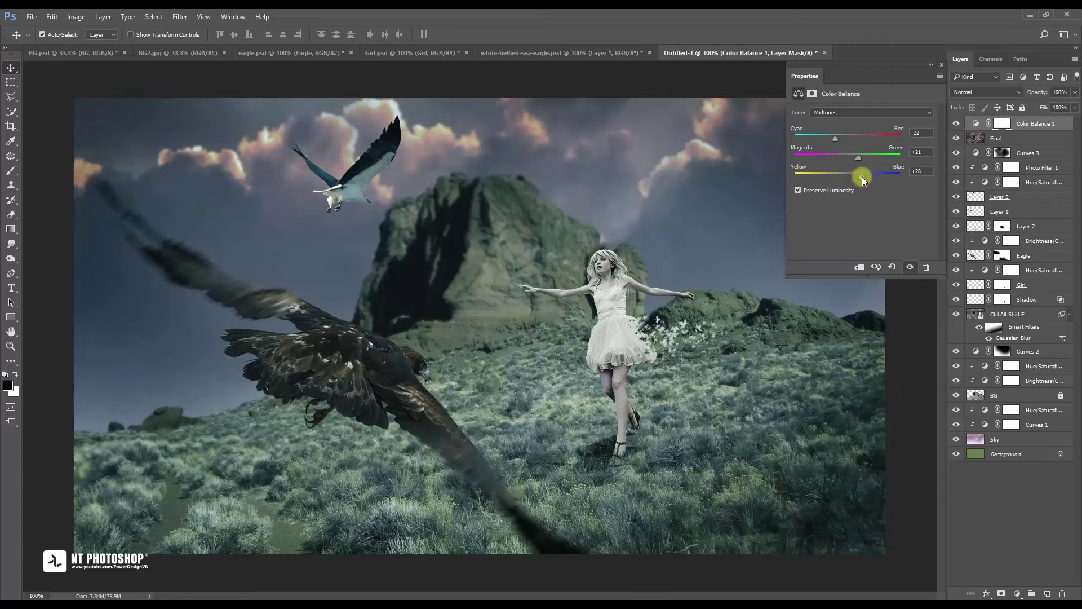
{"action": "left_click_drag", "start_coordinate": [859, 158], "coordinate": [861, 159]}
{"action": "left_click", "coordinate": [942, 65]}
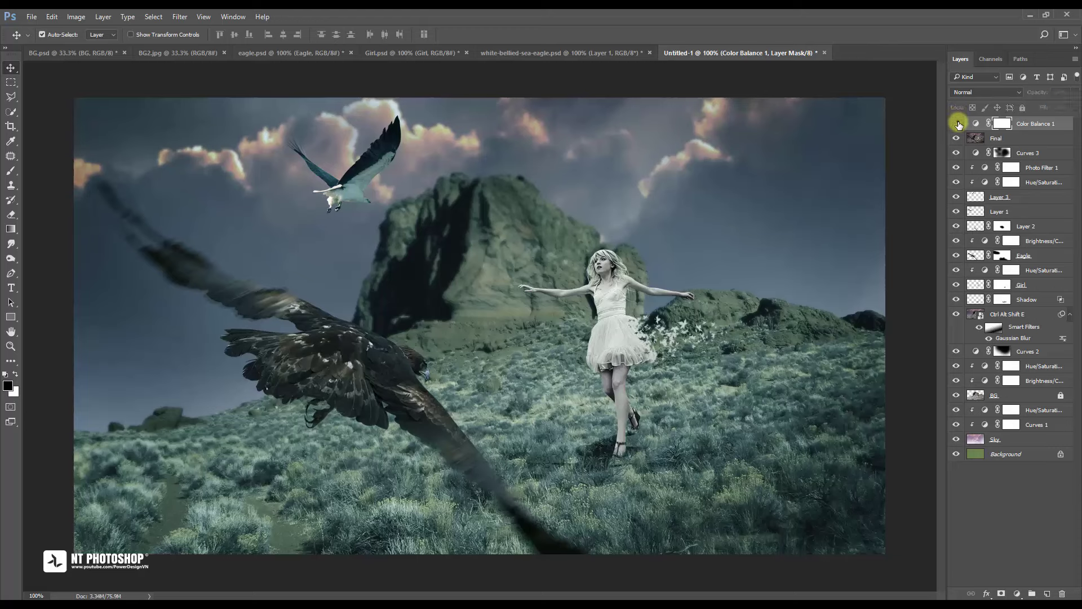
{"action": "left_click", "coordinate": [957, 123]}
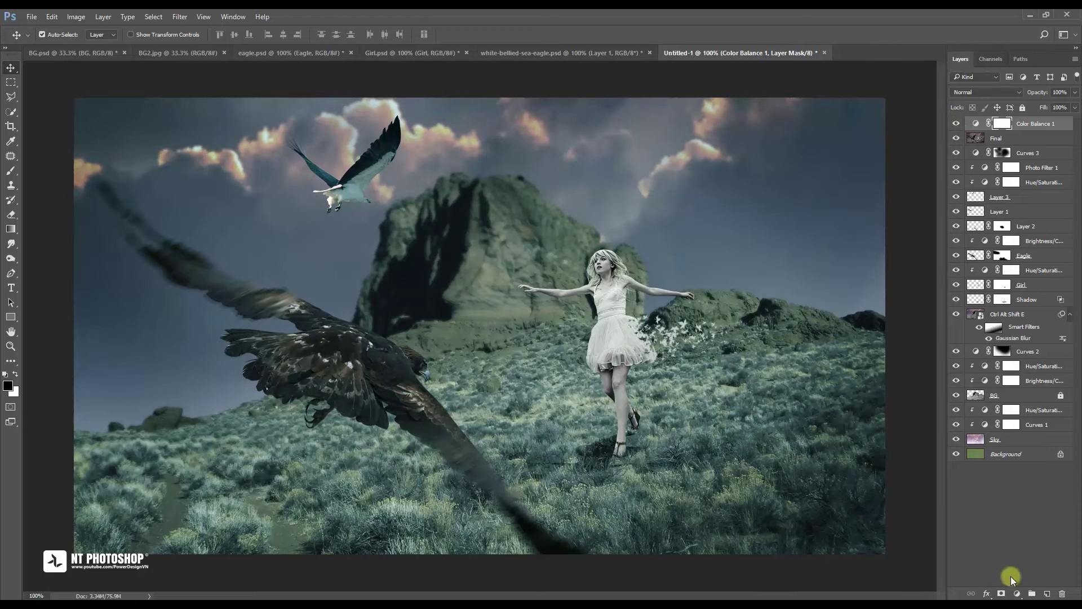
Add a Curves 4 adjustment raising the Blue channel shadows and slightly lowering its highlights
{"action": "left_click", "coordinate": [1018, 593]}
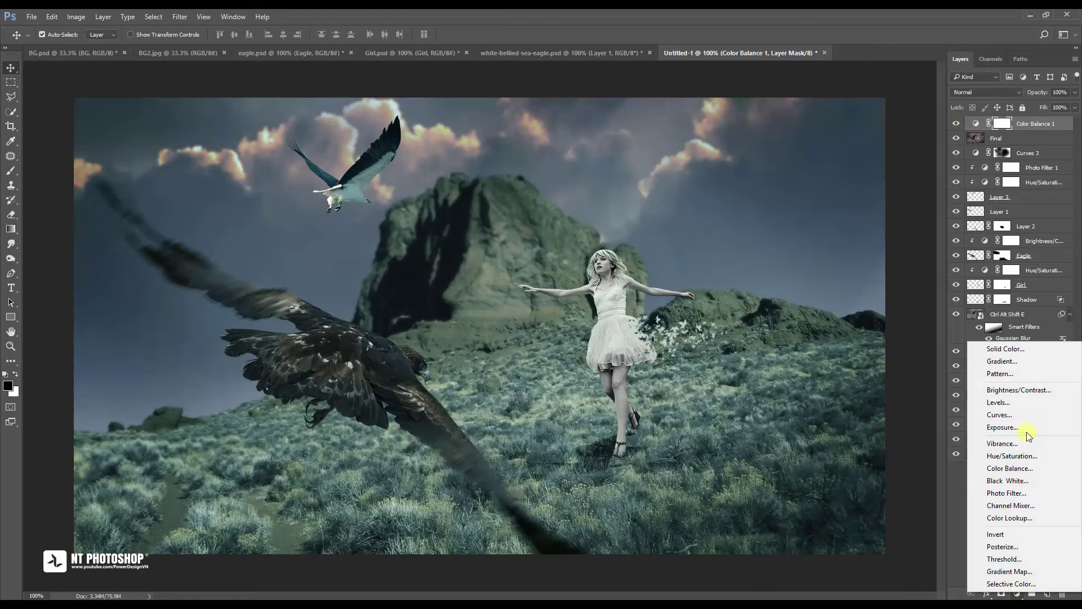
{"action": "left_click", "coordinate": [1027, 415]}
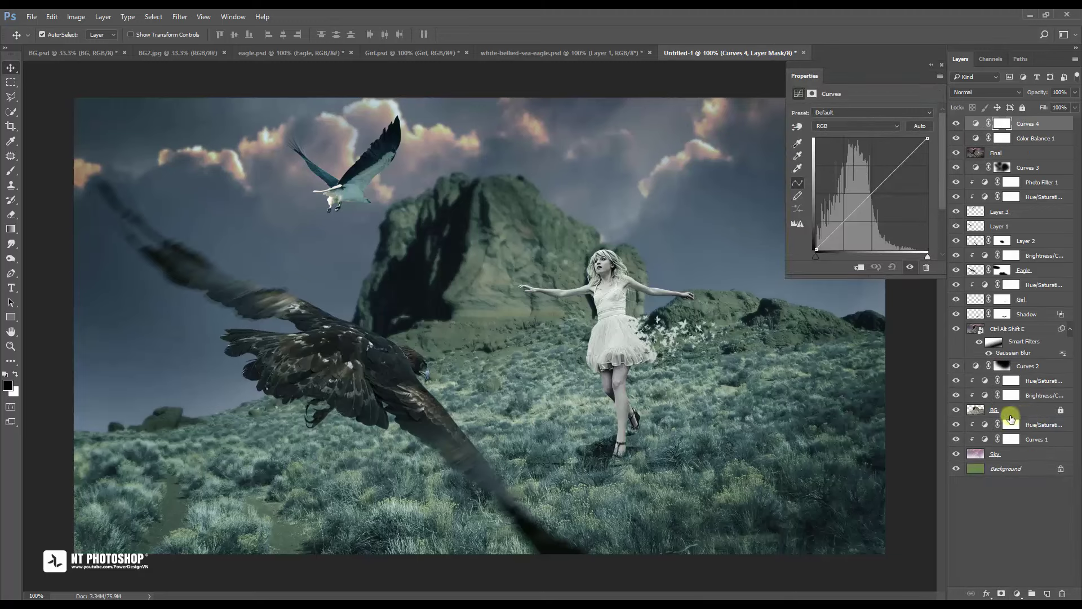
{"action": "left_click", "coordinate": [898, 126]}
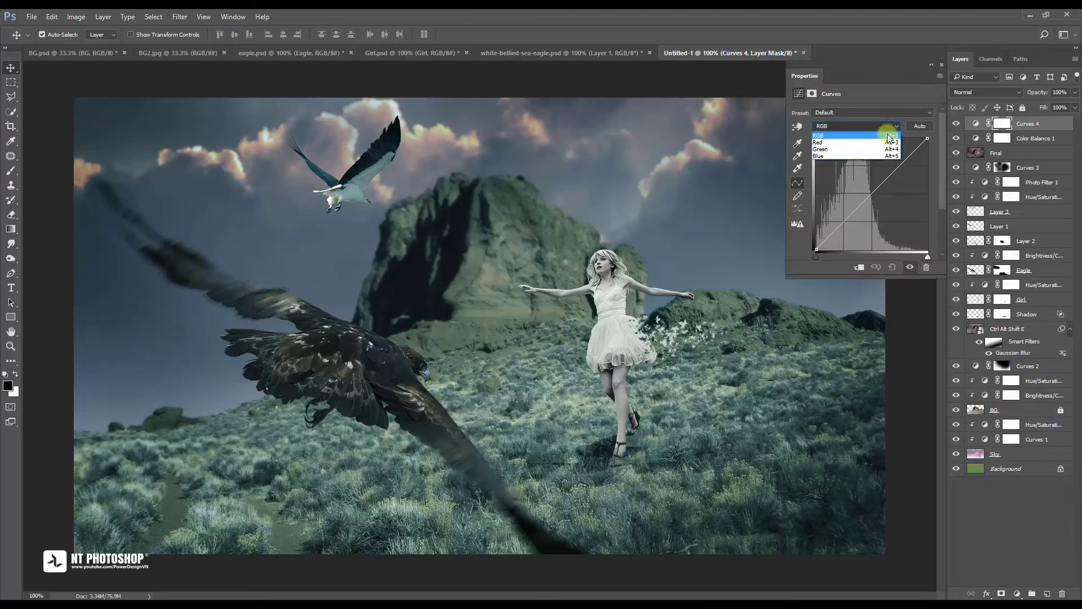
{"action": "left_click", "coordinate": [851, 156]}
{"action": "left_click_drag", "start_coordinate": [816, 249], "coordinate": [816, 239]}
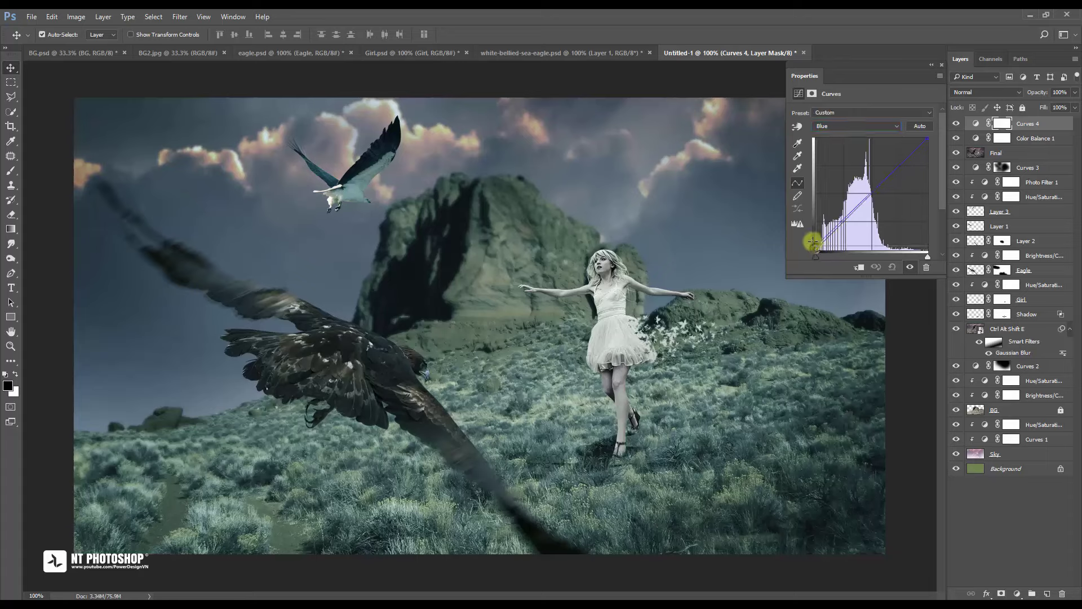
{"action": "left_click_drag", "start_coordinate": [928, 139], "coordinate": [937, 151]}
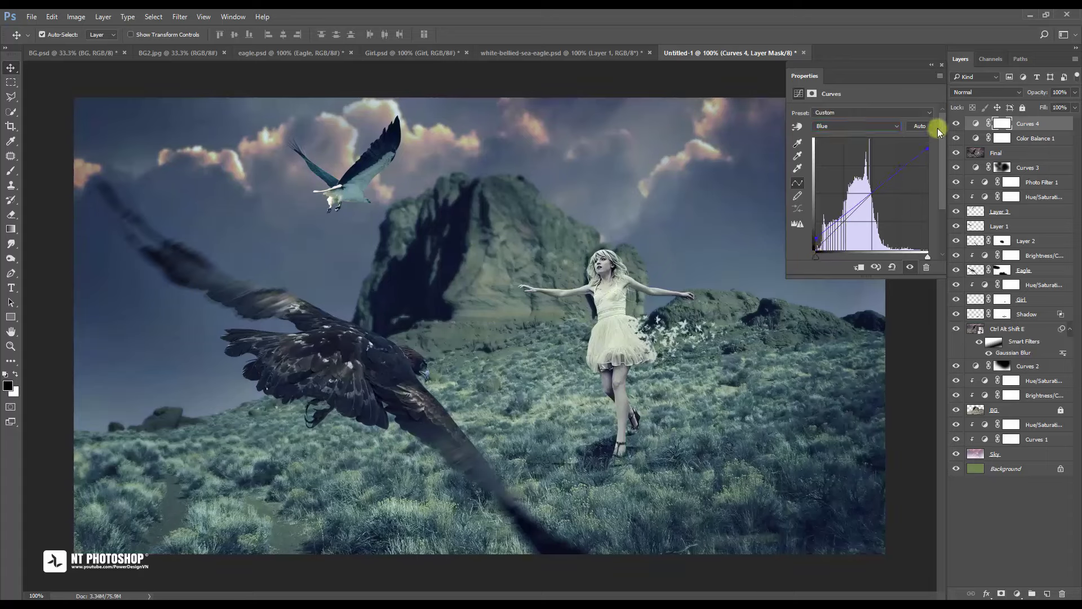
{"action": "left_click", "coordinate": [941, 65]}
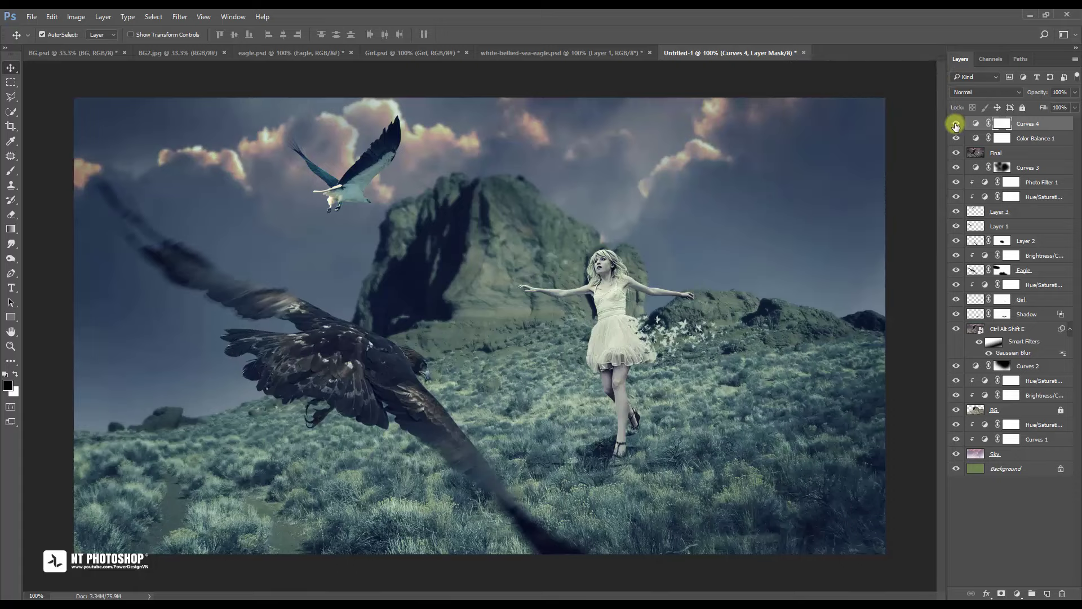
{"action": "left_click", "coordinate": [956, 123]}
Stamp the graded image into a new merged layer named Final2
{"action": "key", "text": "ctrl"}
{"action": "key", "text": "ctrl+shift+alt+e"}
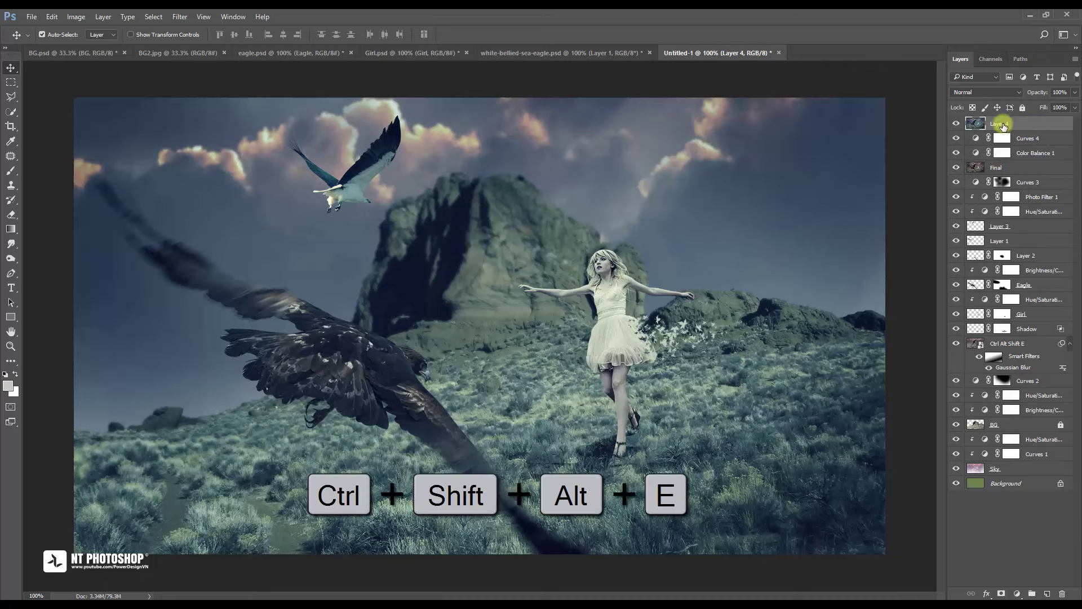
{"action": "double_click", "coordinate": [1002, 125]}
{"action": "type", "text": "Final2"}
{"action": "key", "text": "Return"}
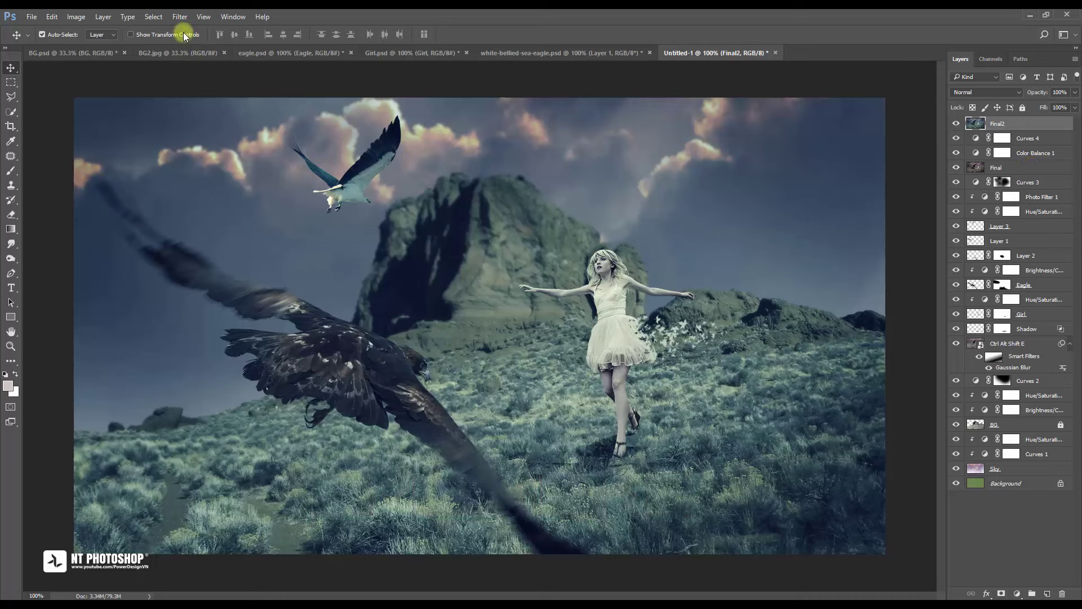
Apply Reduce Noise to Final2 at strength 10 with details, color noise and sharpening at 0
{"action": "left_click", "coordinate": [180, 17]}
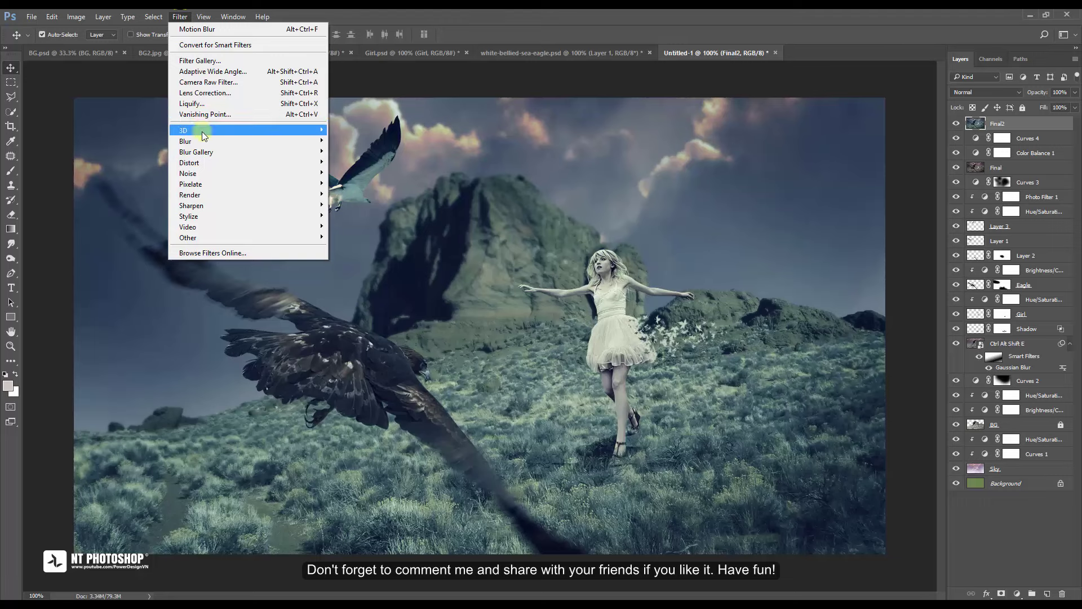
{"action": "mouse_move", "coordinate": [187, 173]}
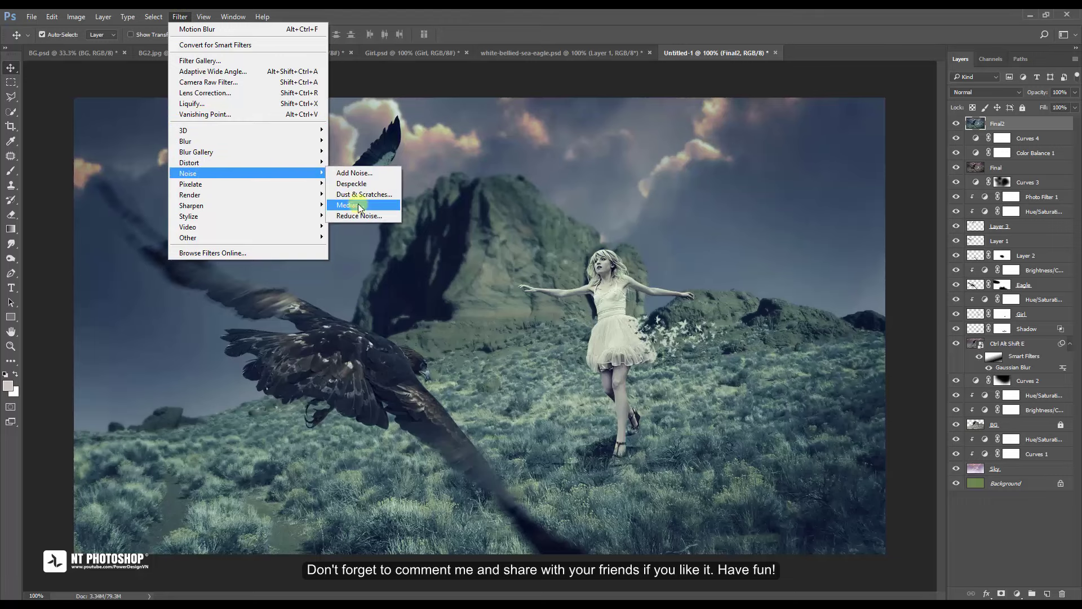
{"action": "left_click", "coordinate": [363, 215]}
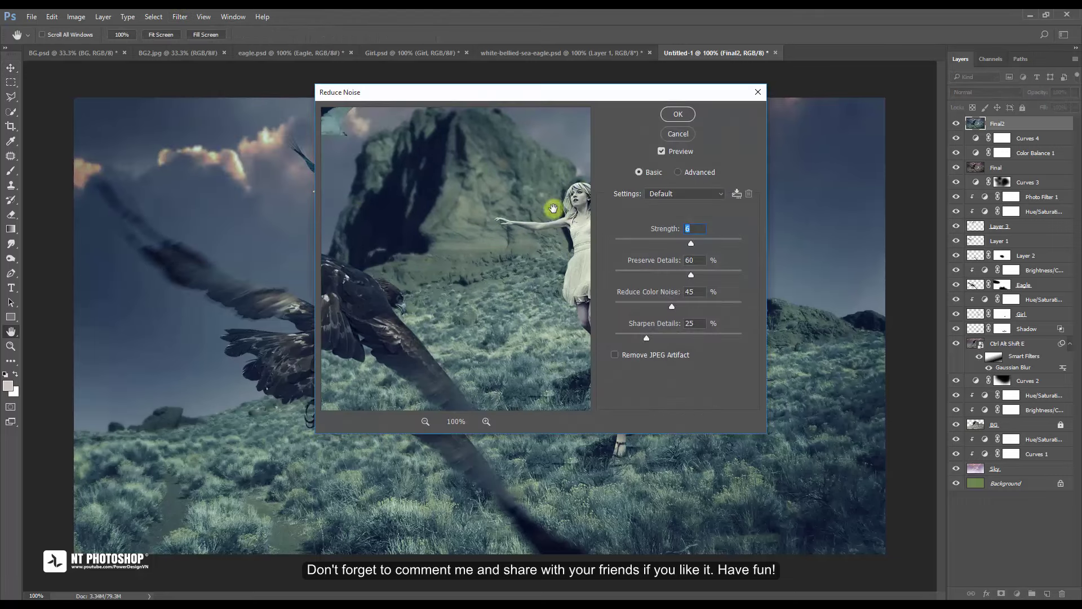
{"action": "left_click_drag", "start_coordinate": [550, 210], "coordinate": [442, 221]}
{"action": "left_click_drag", "start_coordinate": [645, 338], "coordinate": [615, 338]}
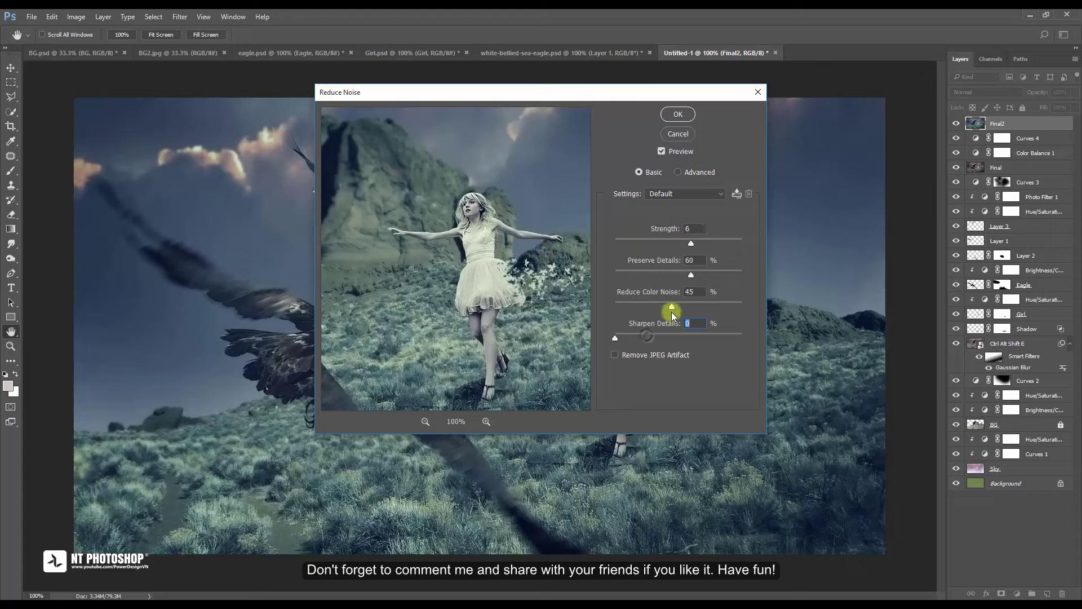
{"action": "left_click_drag", "start_coordinate": [650, 307], "coordinate": [615, 307]}
{"action": "left_click_drag", "start_coordinate": [690, 274], "coordinate": [617, 278]}
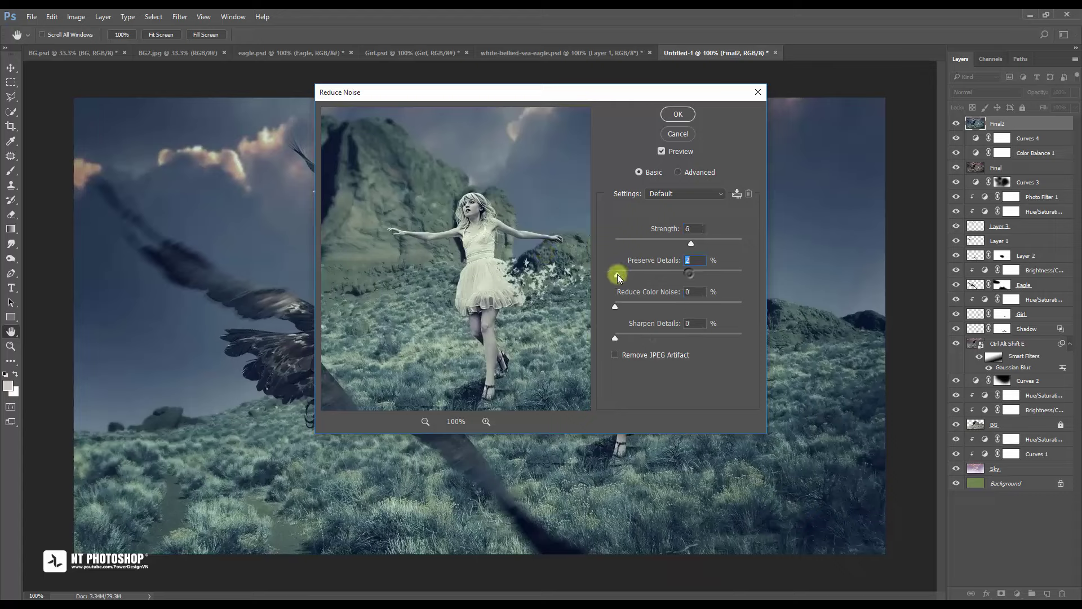
{"action": "left_click", "coordinate": [690, 261]}
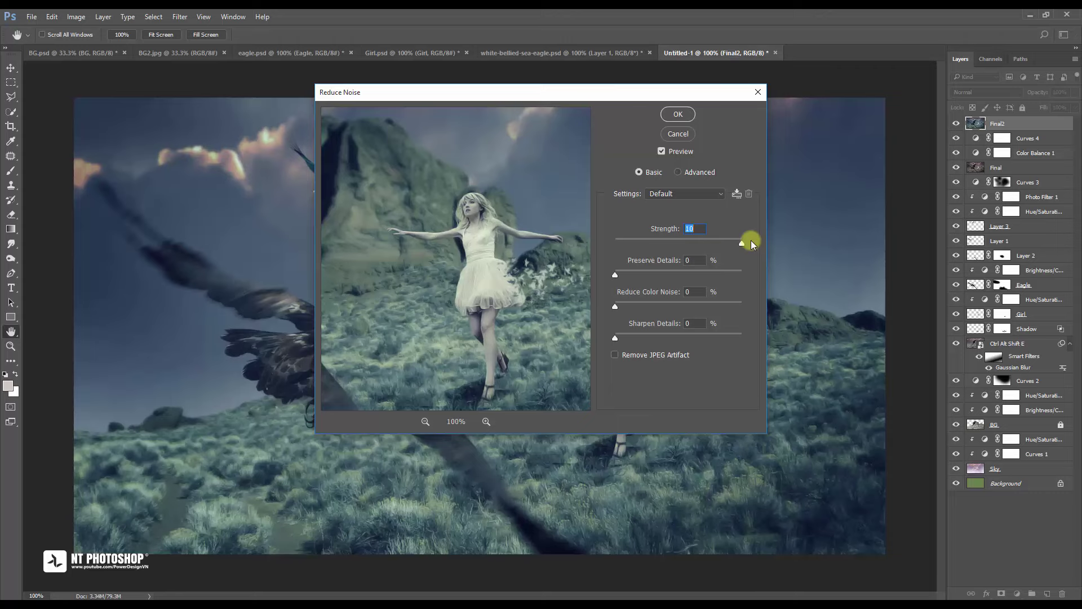
{"action": "left_click", "coordinate": [686, 116]}
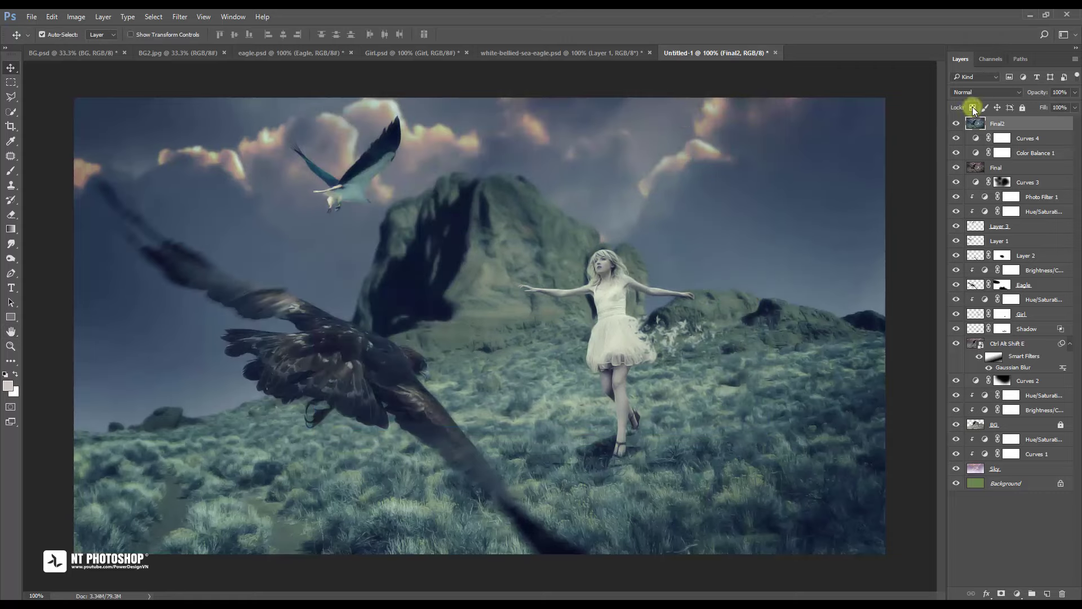
Blend Final2 in Lighten mode at 51% opacity and compare the before and after
{"action": "left_click", "coordinate": [979, 91]}
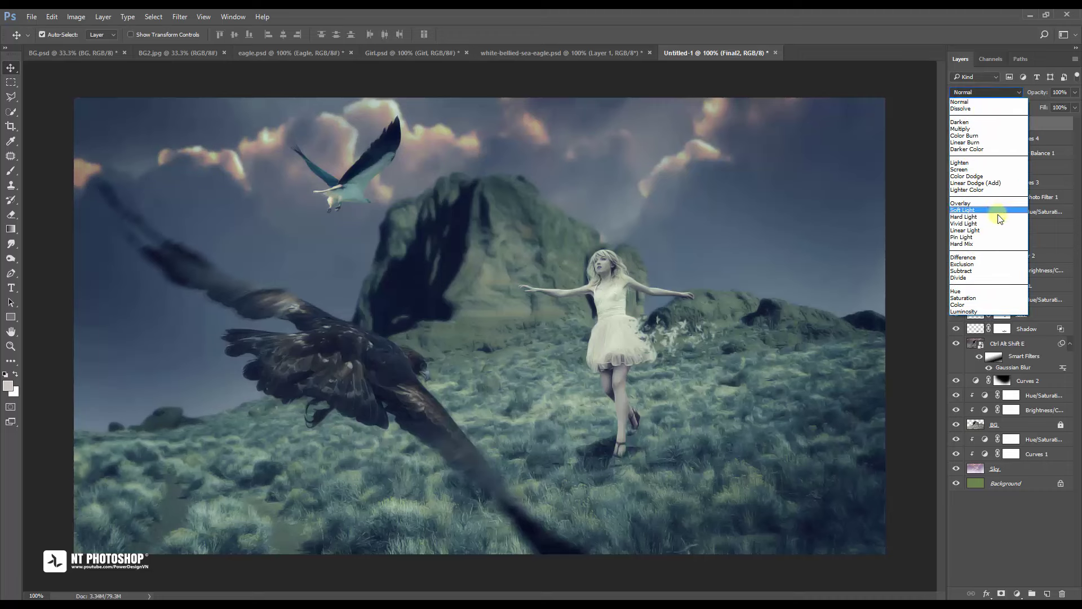
{"action": "left_click", "coordinate": [1009, 163]}
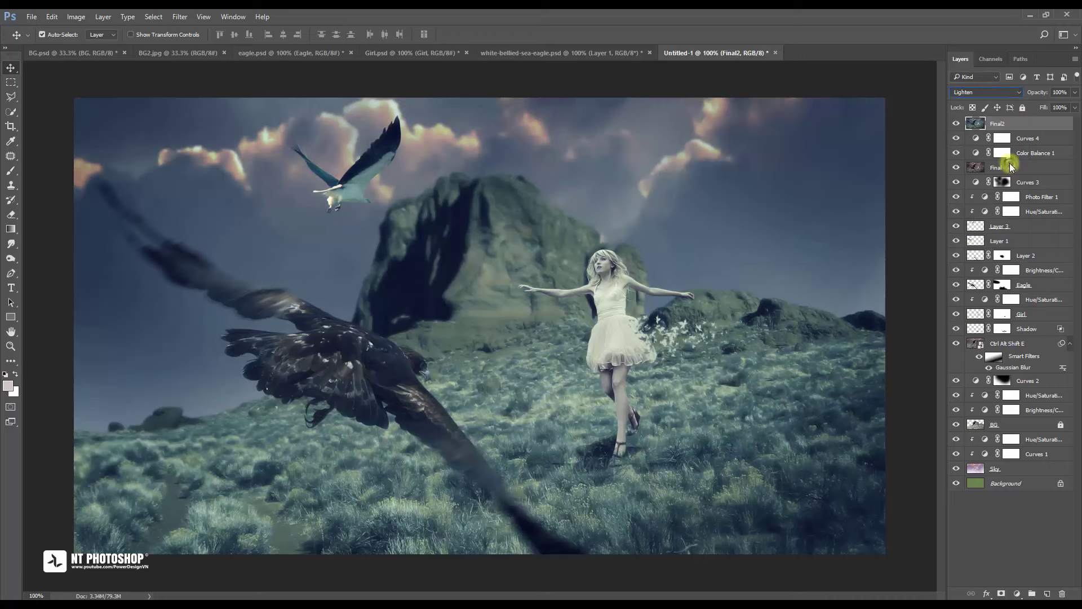
{"action": "left_click", "coordinate": [1075, 92]}
{"action": "left_click_drag", "start_coordinate": [1075, 105], "coordinate": [1051, 107]}
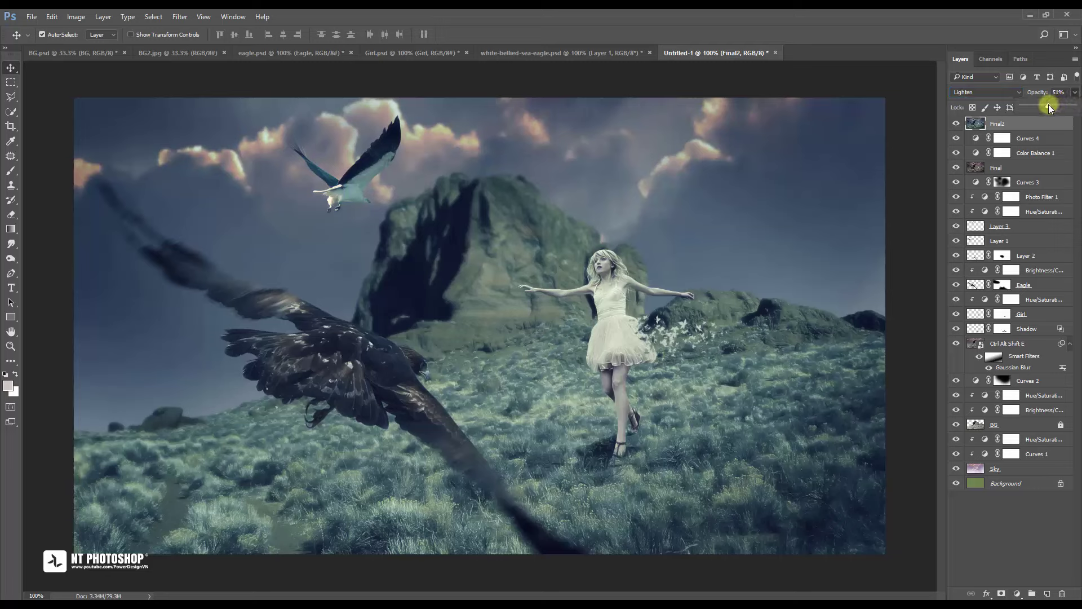
{"action": "left_click", "coordinate": [955, 124]}
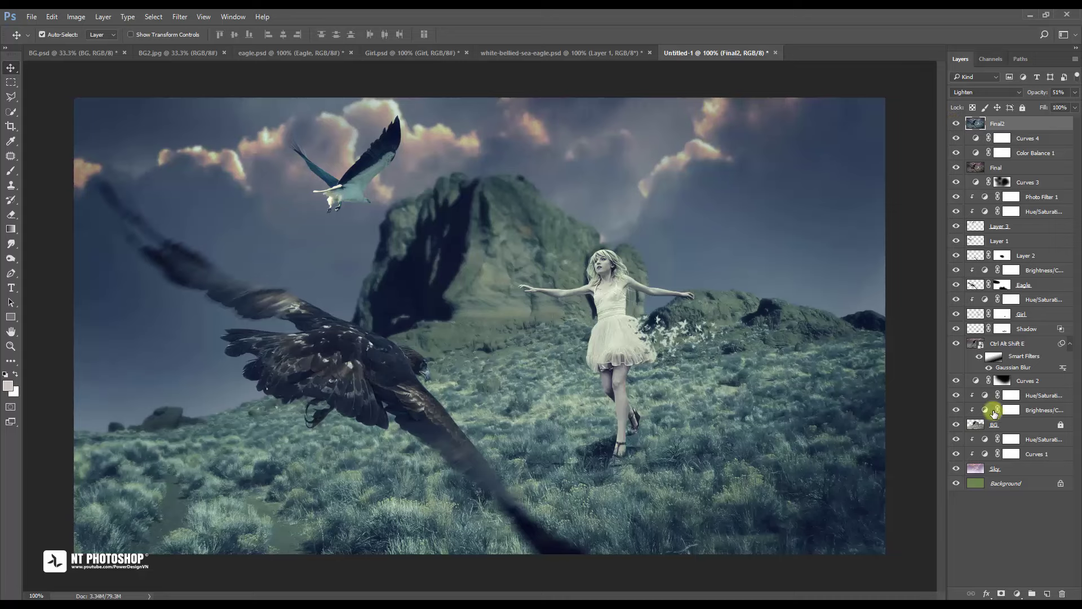
{"action": "left_click", "coordinate": [993, 504]}
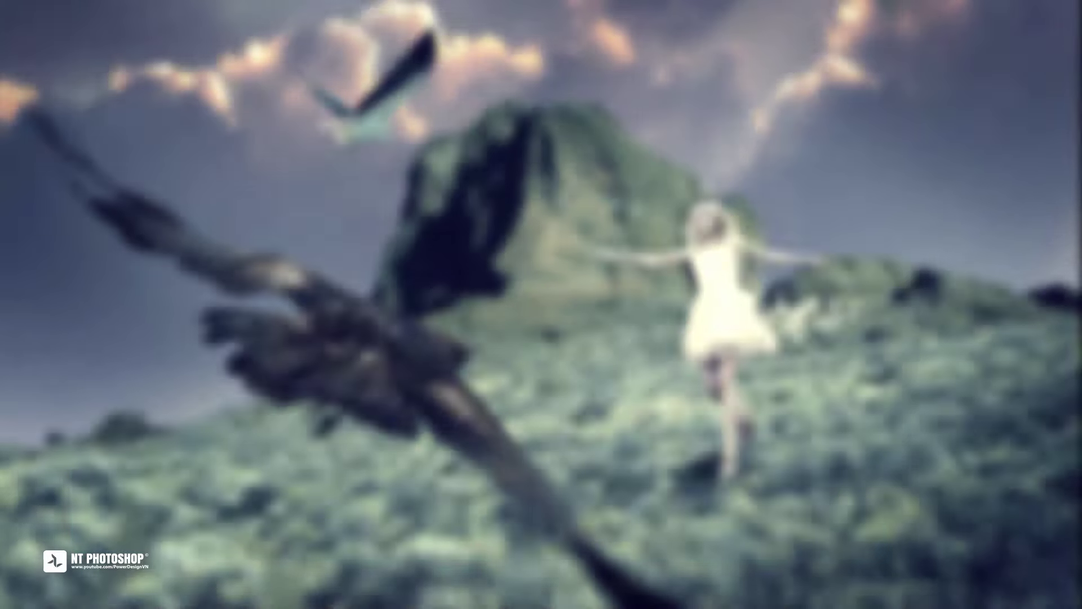